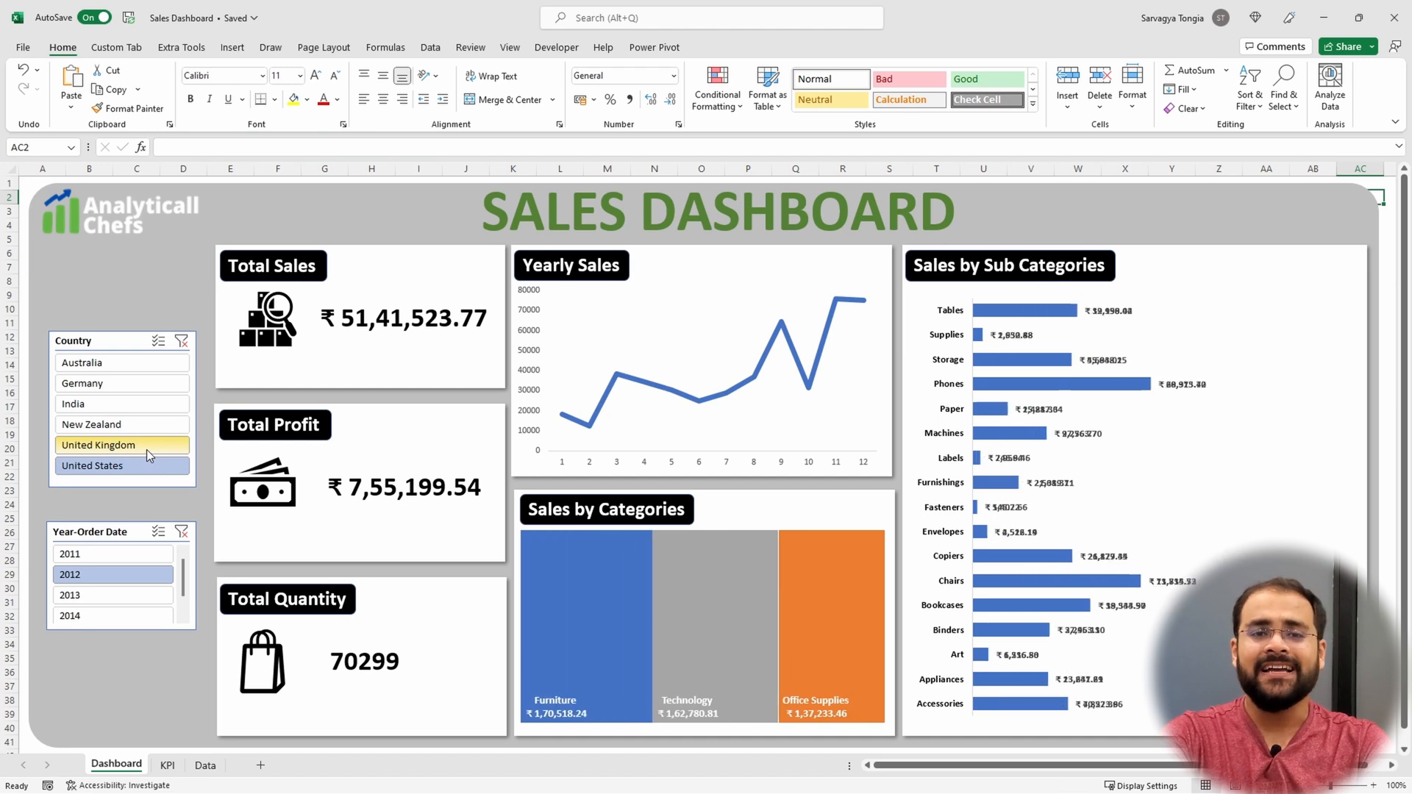
pyautogui.click(147, 426)
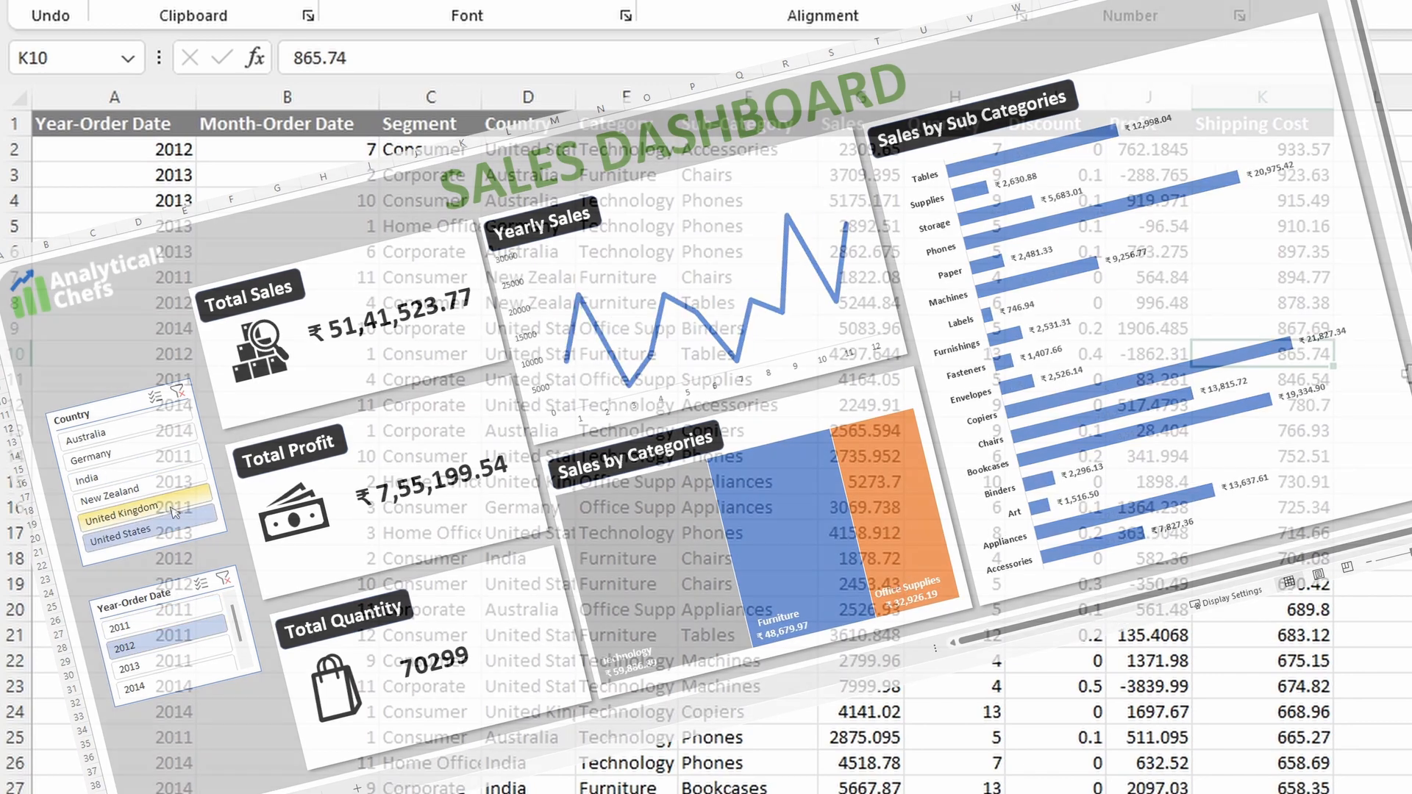
# Step: Convert the sales data range A1:K18713 into a table with headers
pyautogui.hotkey('ctrl', 't')
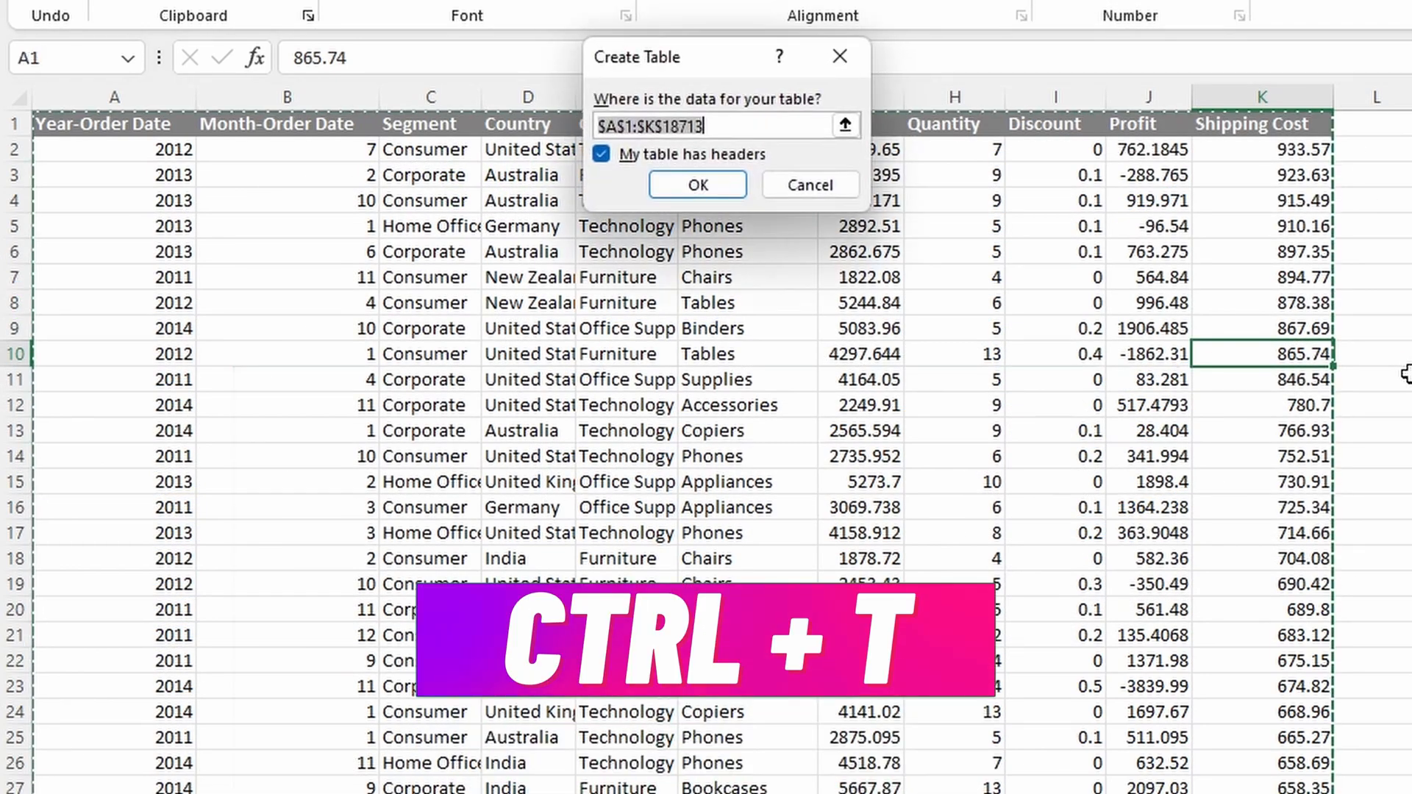
pyautogui.click(675, 185)
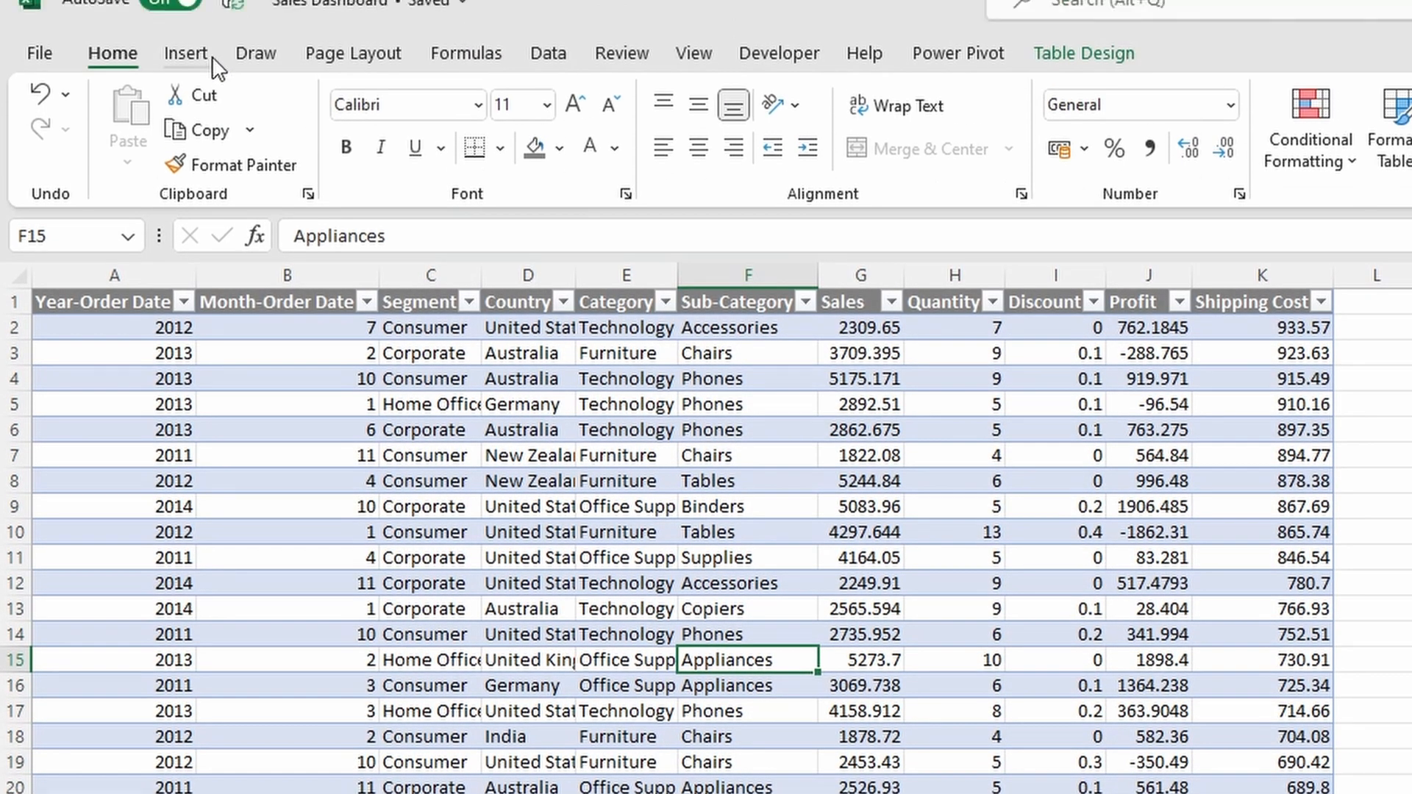
# Step: Insert a PivotTable from the data table at cell B6 of the existing KPI sheet and summarize Sales as its values
pyautogui.click(209, 72)
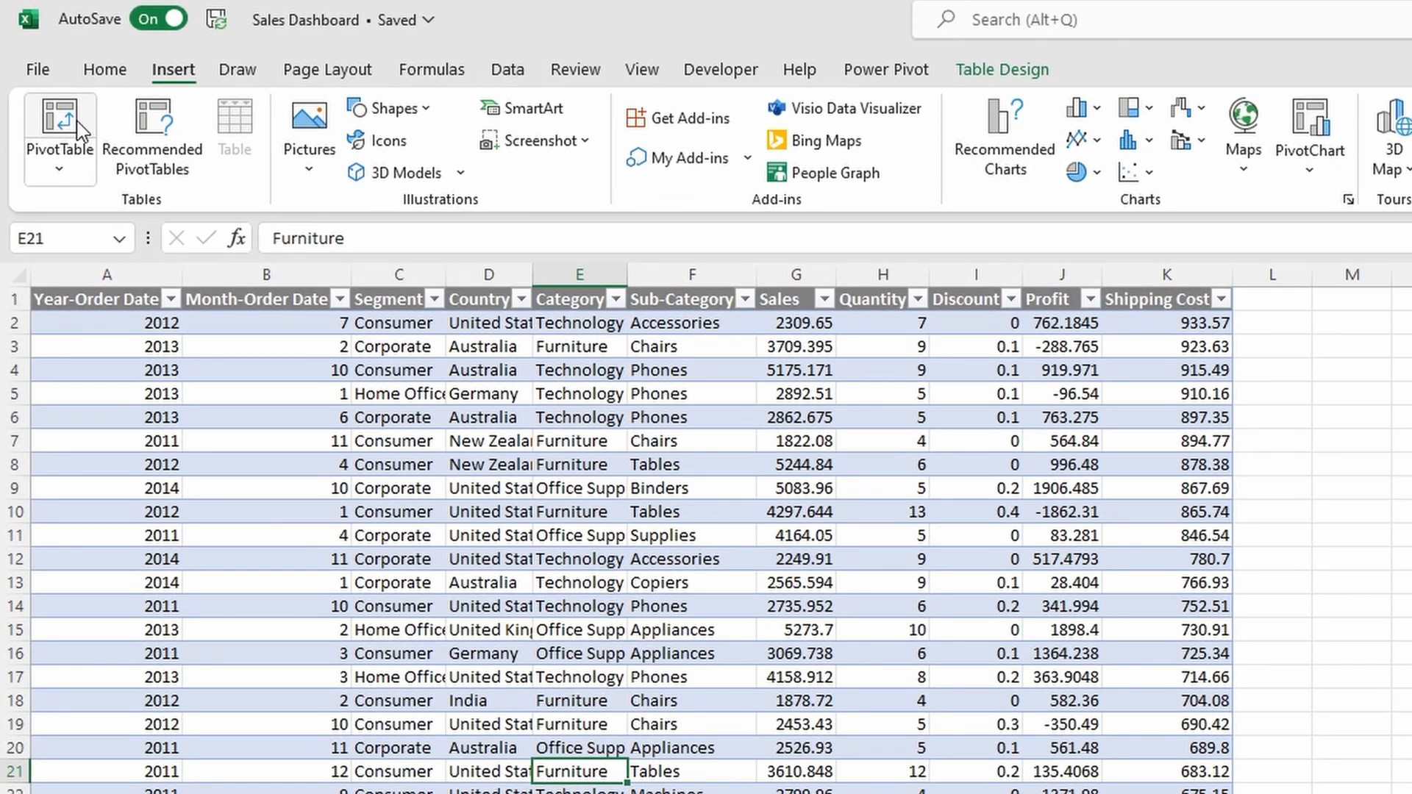
pyautogui.click(79, 129)
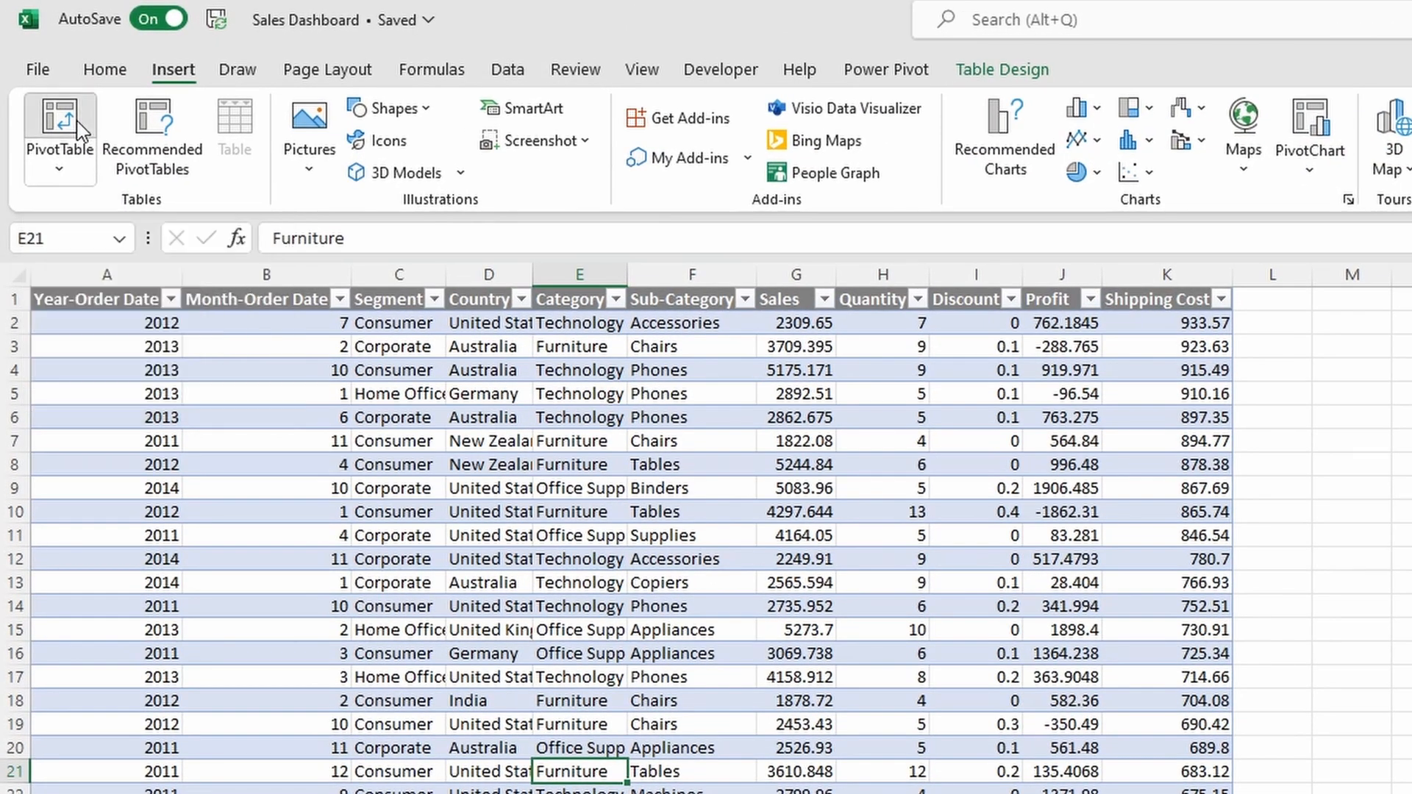
pyautogui.click(457, 315)
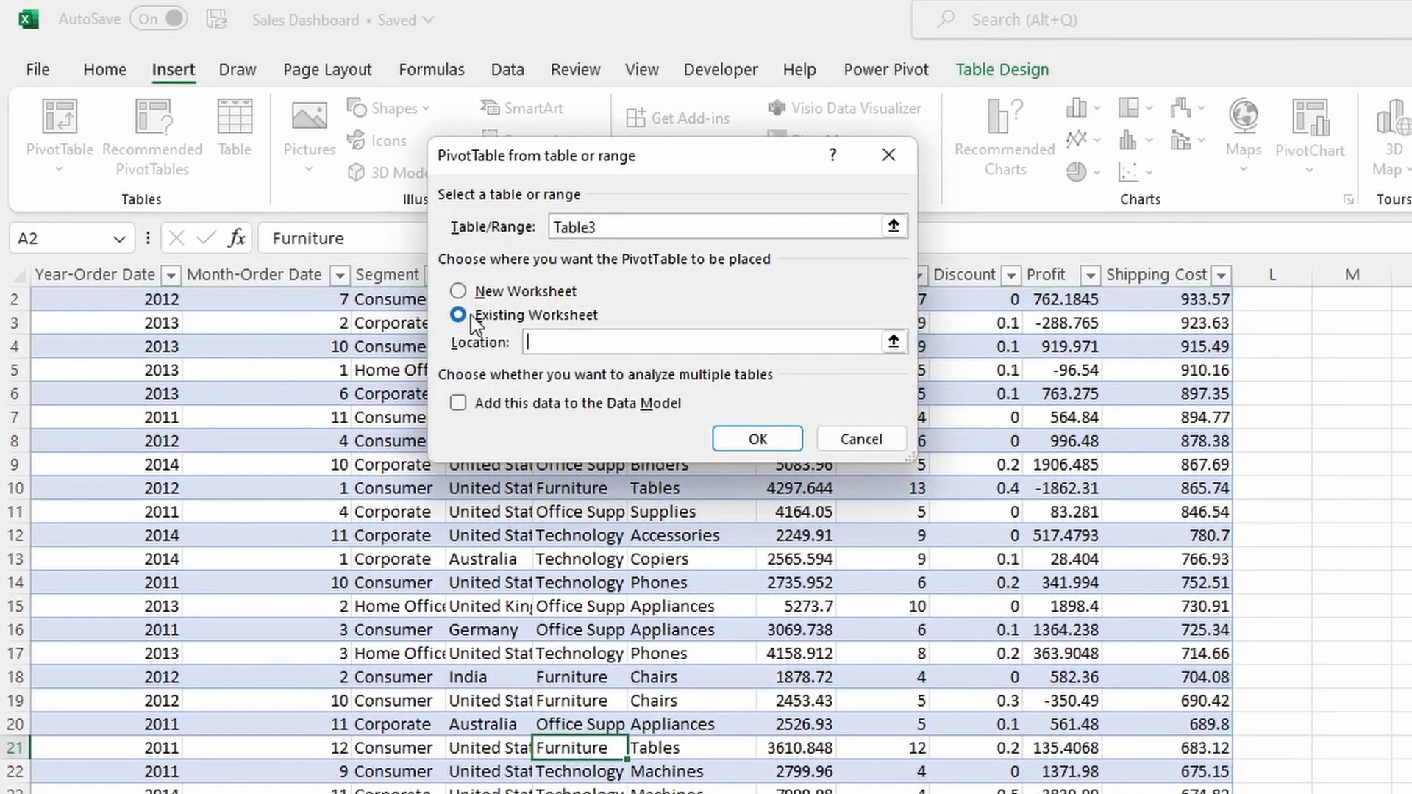
pyautogui.click(894, 341)
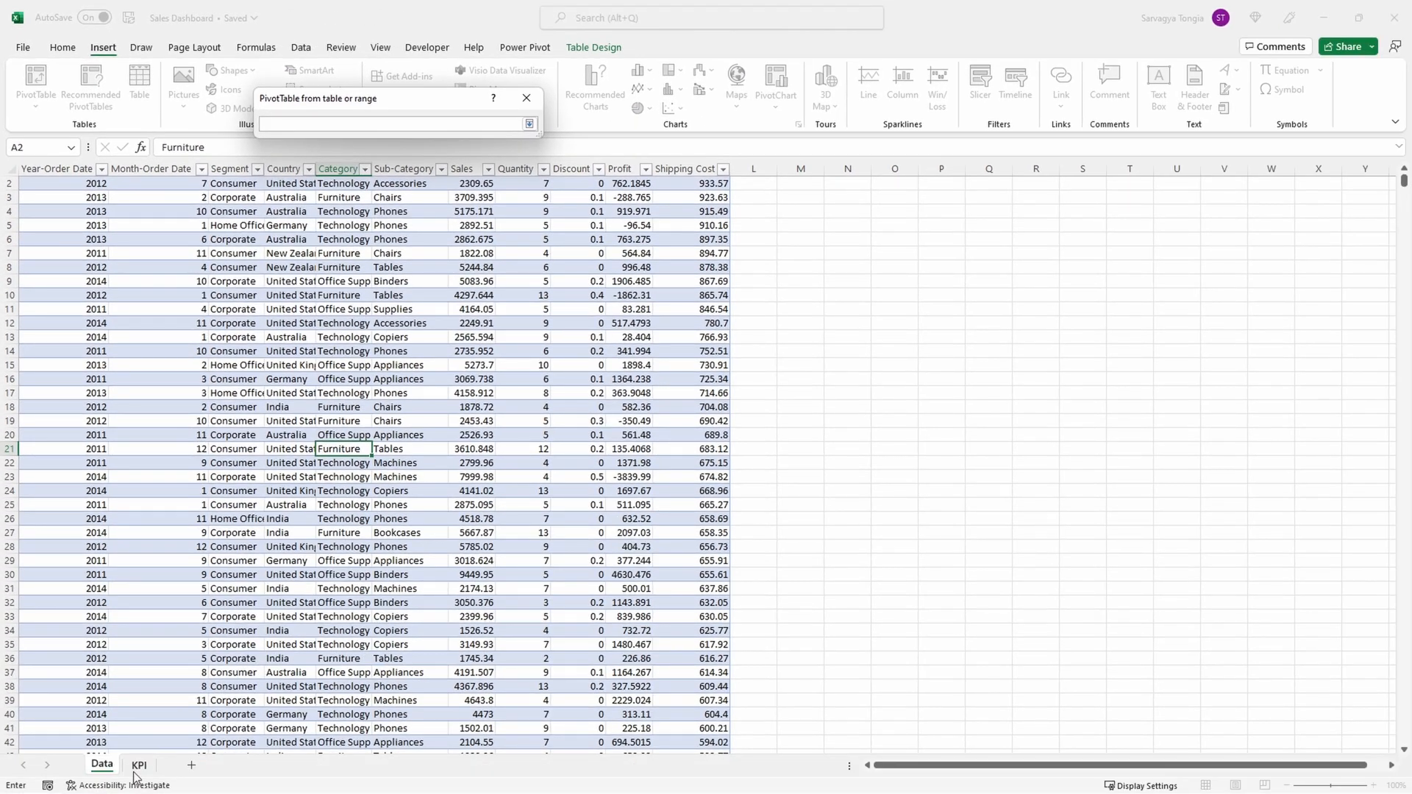
pyautogui.click(139, 765)
pyautogui.click(104, 256)
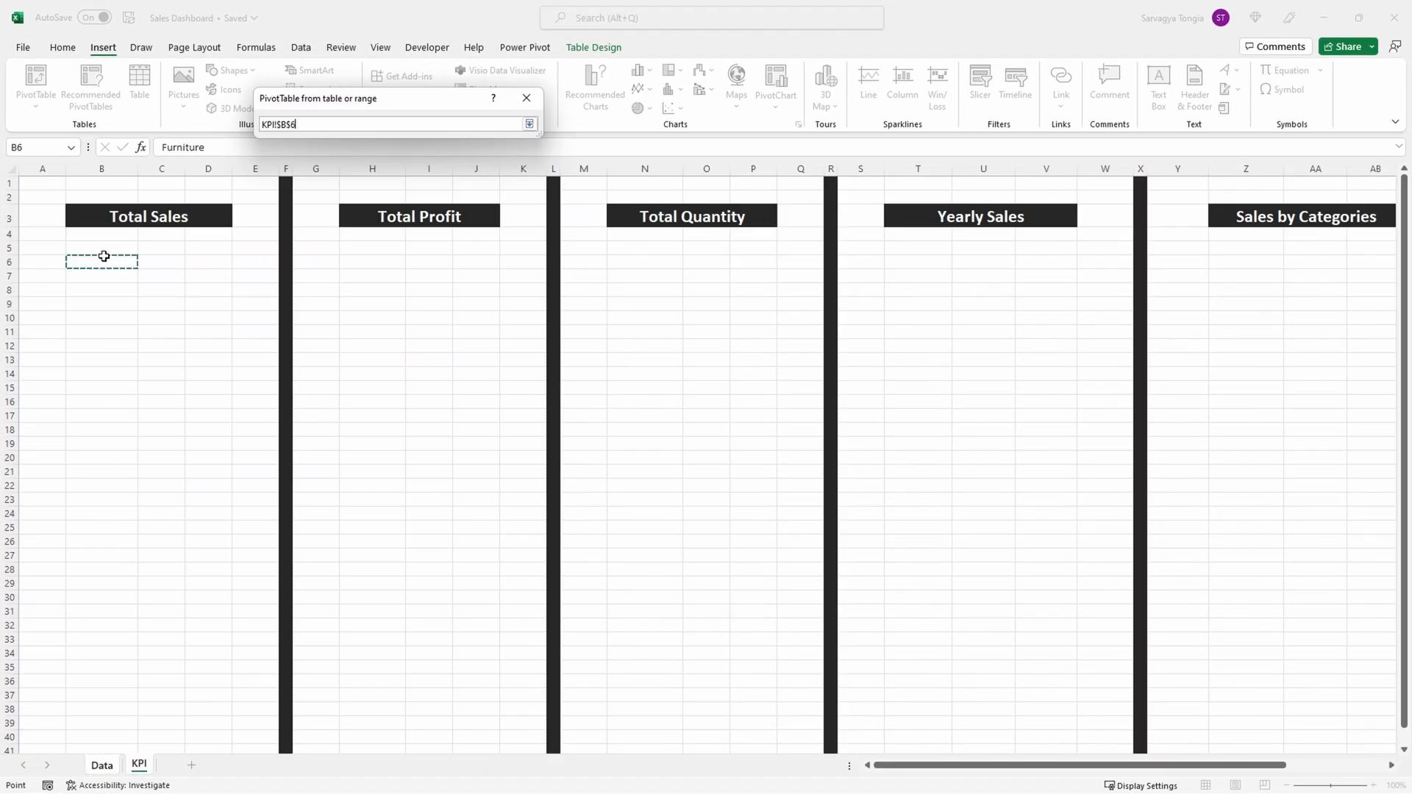
pyautogui.click(530, 124)
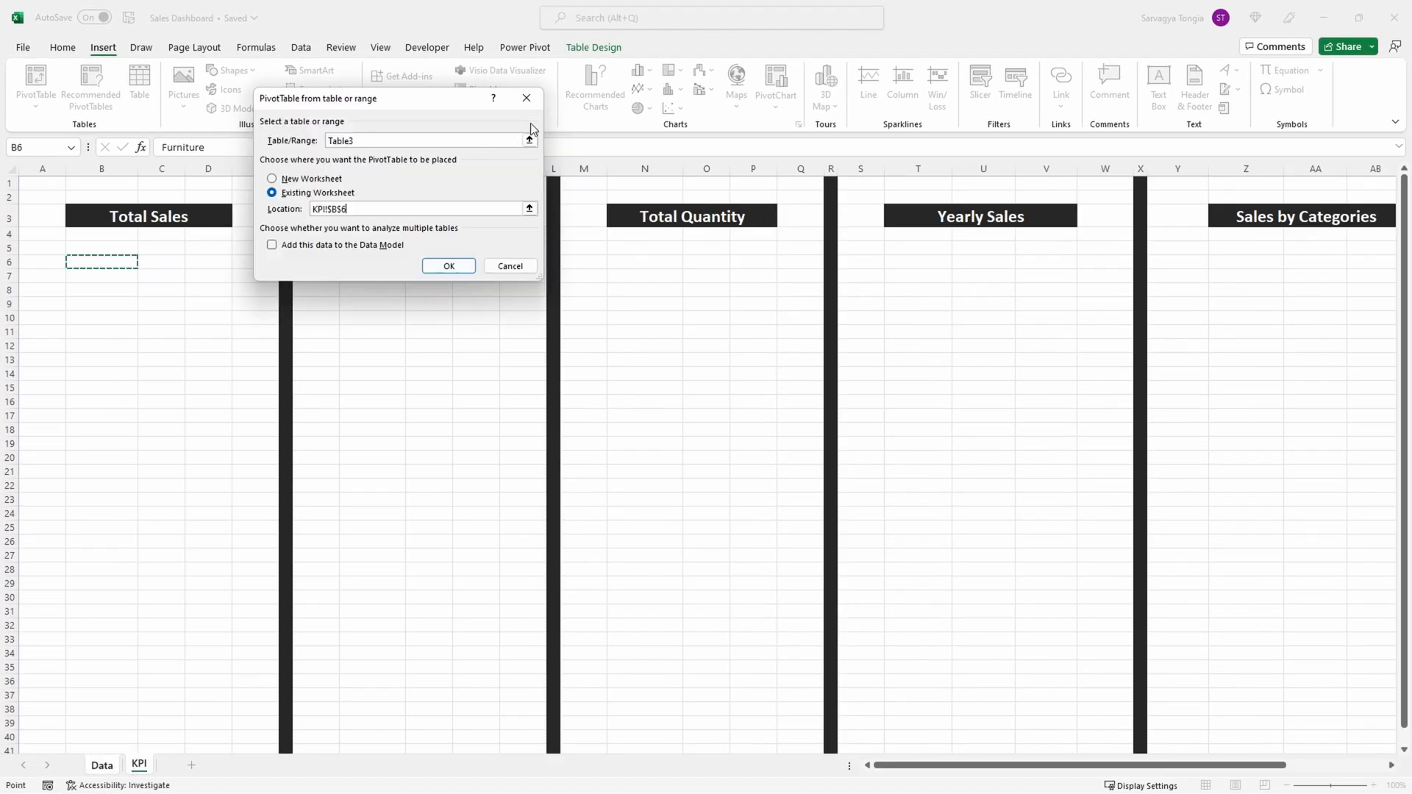
pyautogui.click(448, 265)
pyautogui.moveTo(1220, 362); pyautogui.dragTo(1332, 683)
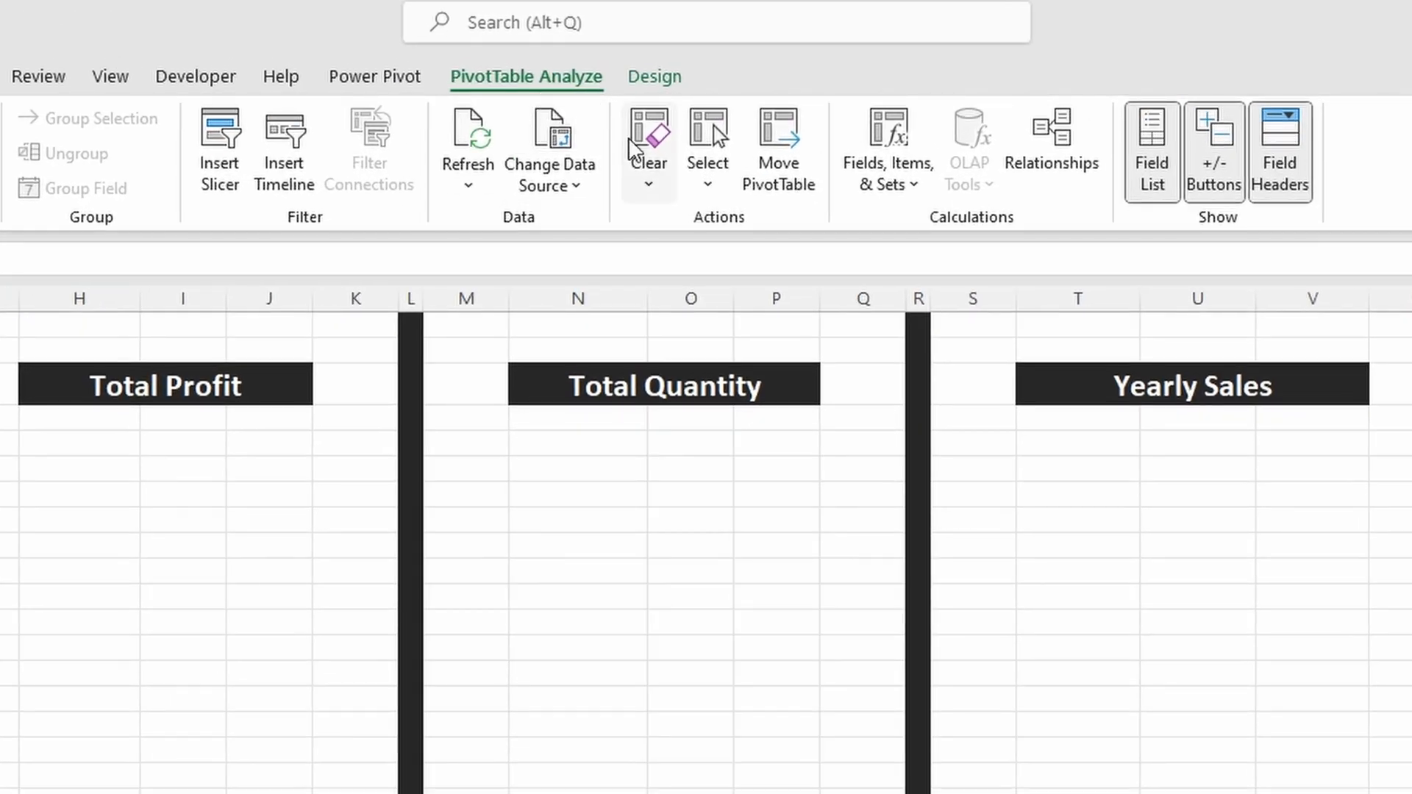
# Step: Copy the entire Total Sales PivotTable to H6 under Total Profit and to N6 under Total Quantity
pyautogui.click(710, 183)
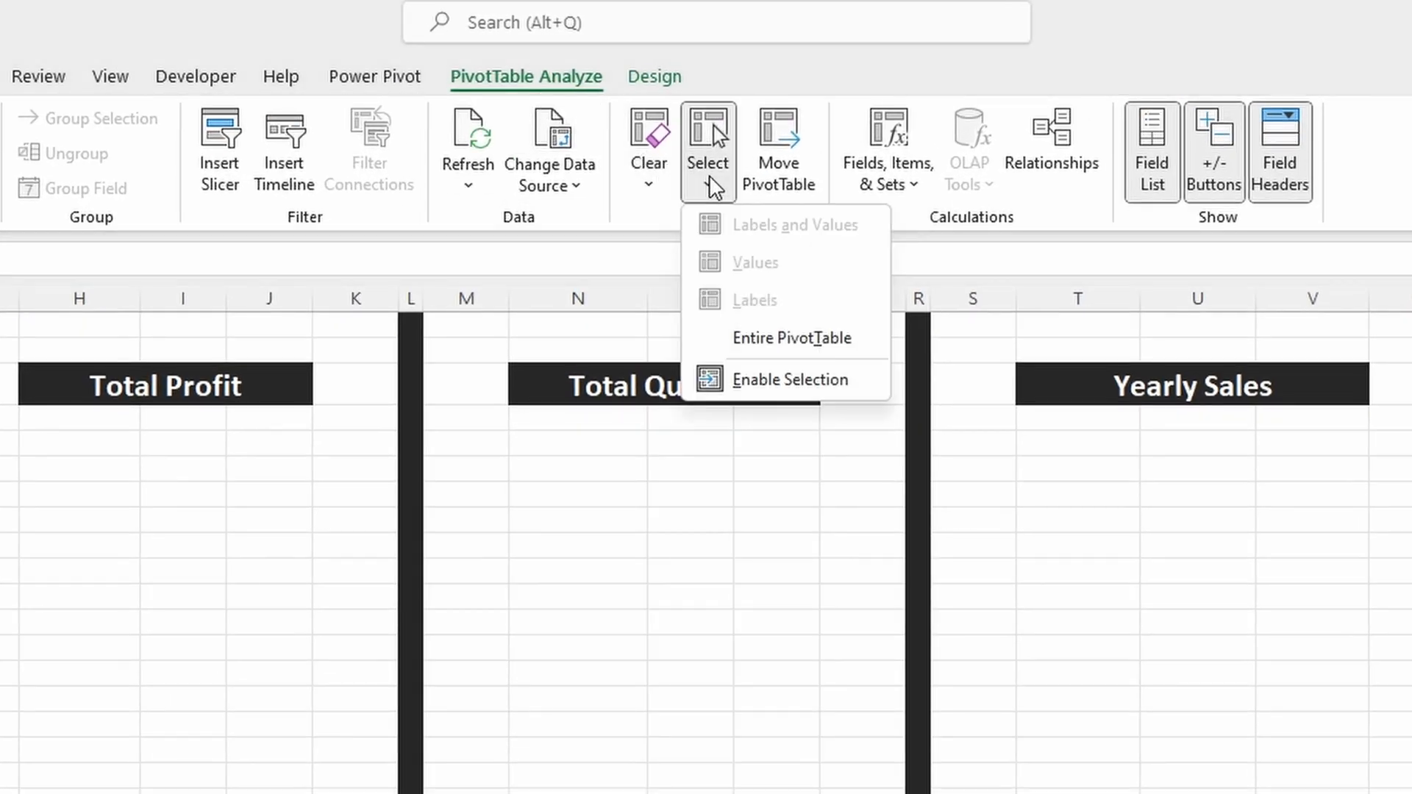
pyautogui.click(801, 350)
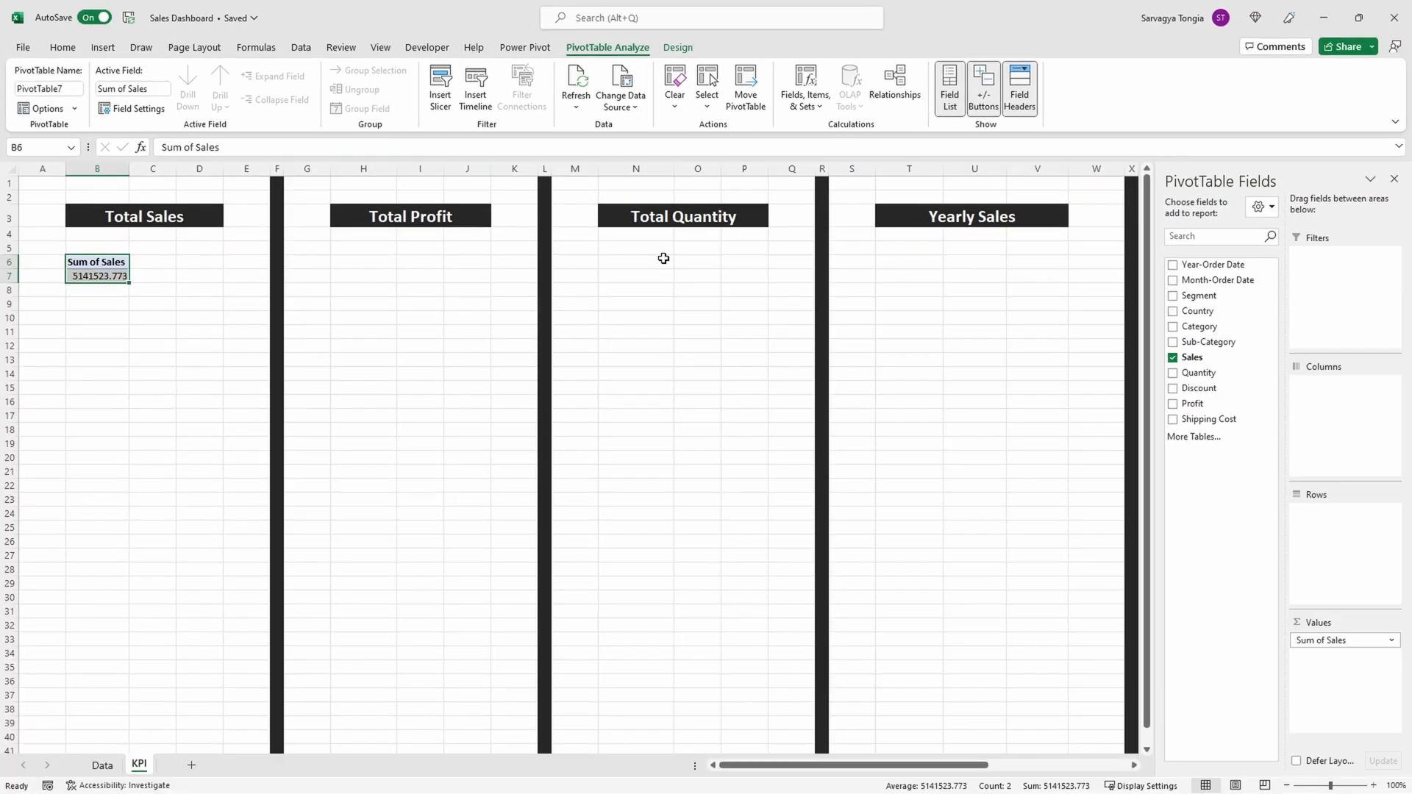
pyautogui.hotkey('ctrl', 'c')
pyautogui.click(368, 261)
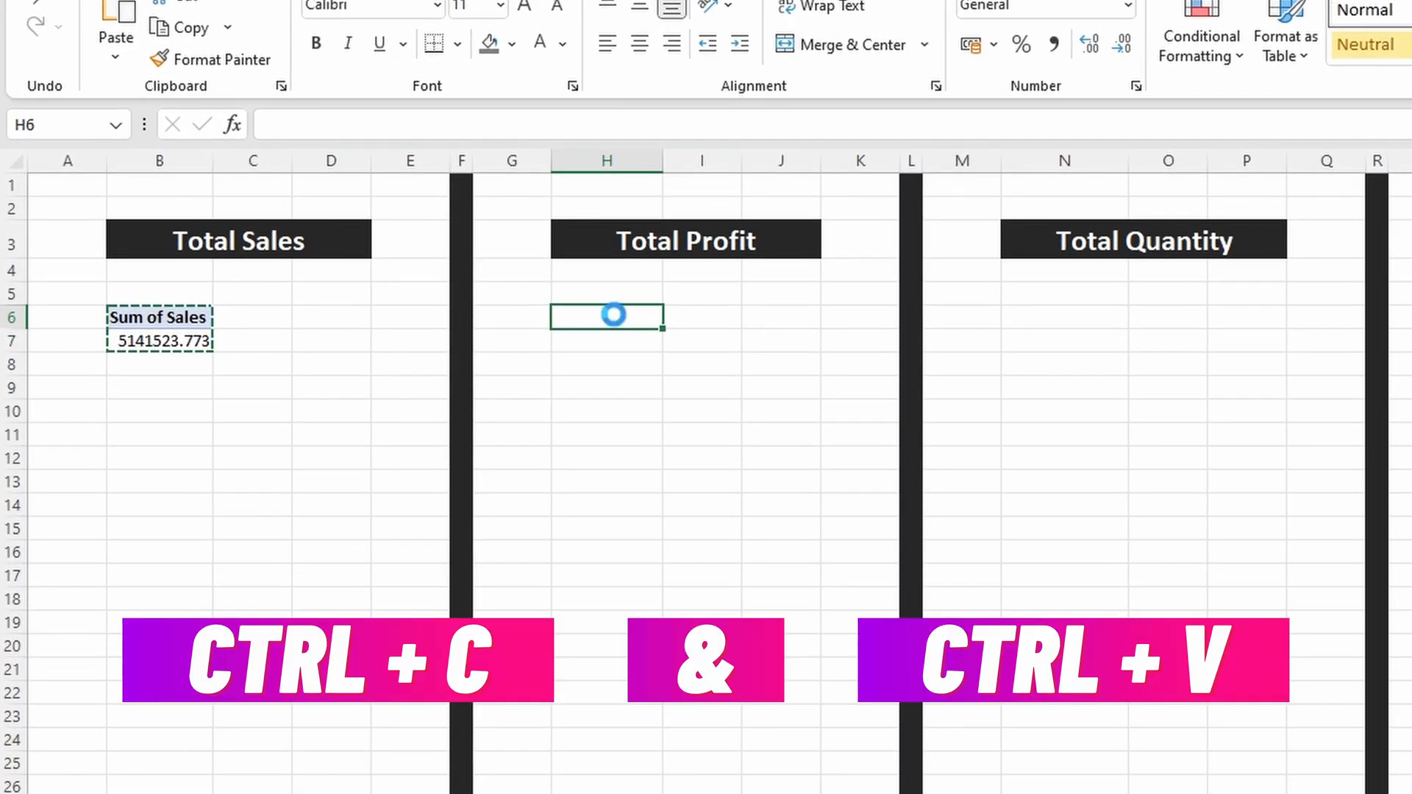
pyautogui.hotkey('ctrl', 'v')
pyautogui.click(1080, 316)
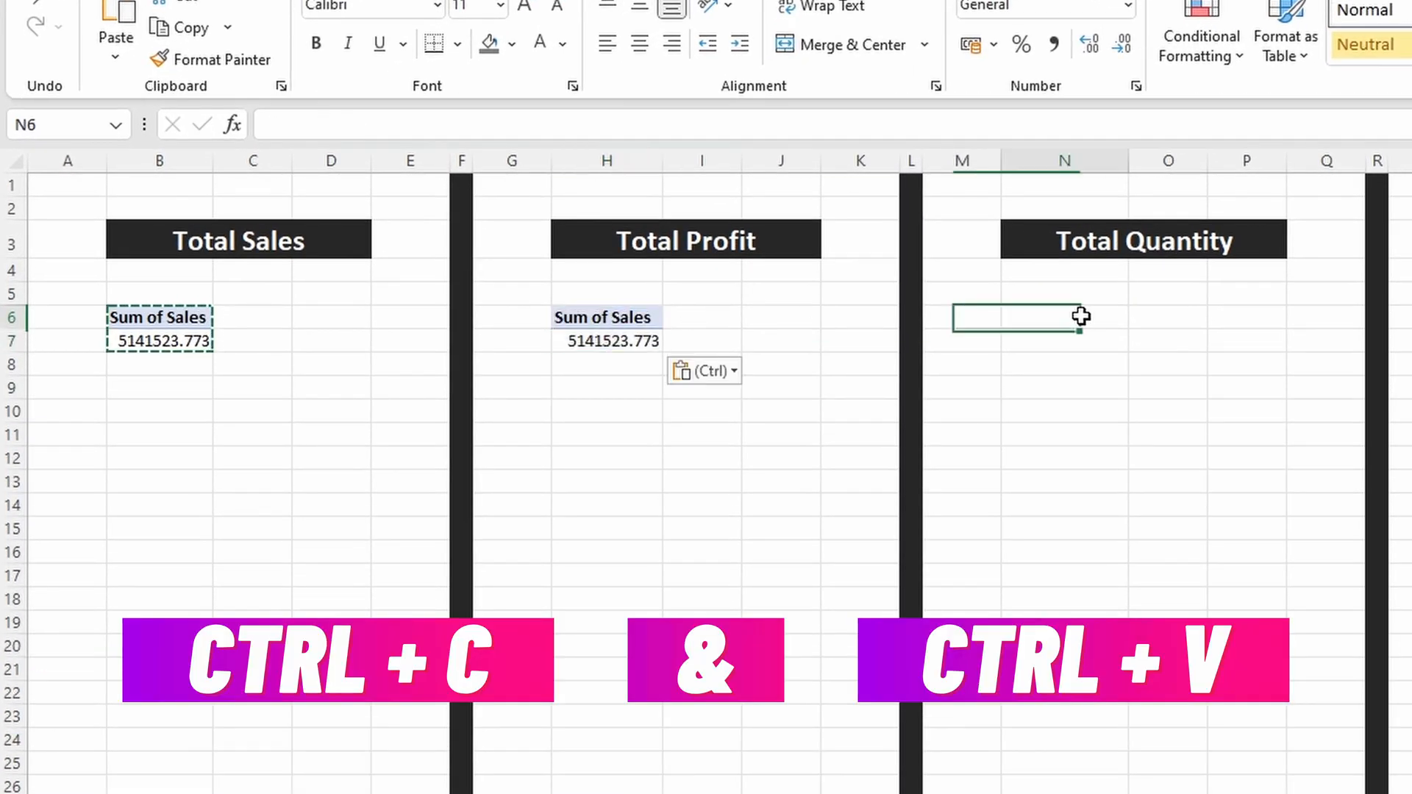
pyautogui.hotkey('ctrl', 'v')
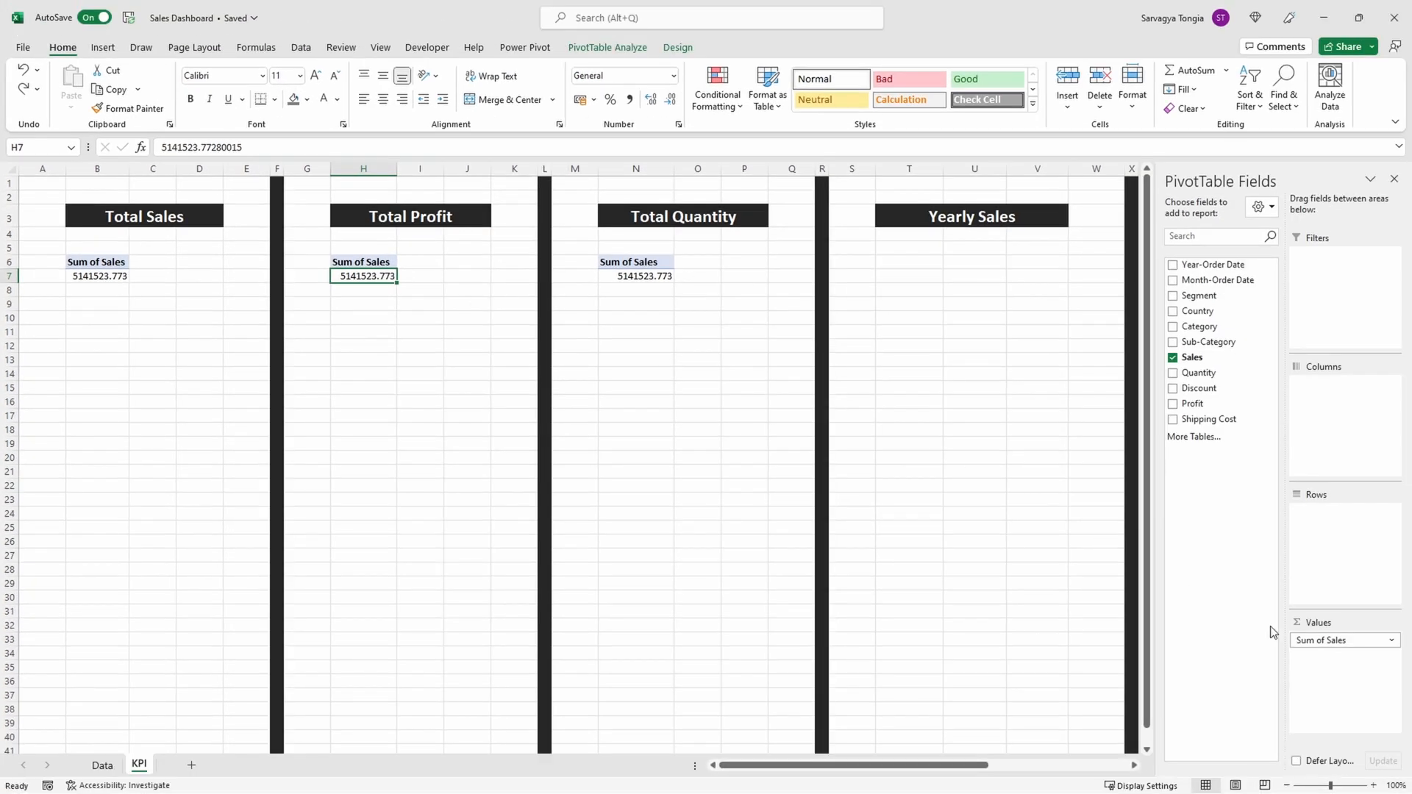
# Step: Replace the Sales values with Profit in the Total Profit PivotTable and with Quantity in the Total Quantity PivotTable
pyautogui.moveTo(1320, 640); pyautogui.dragTo(1243, 578)
pyautogui.moveTo(1216, 407); pyautogui.dragTo(1313, 653)
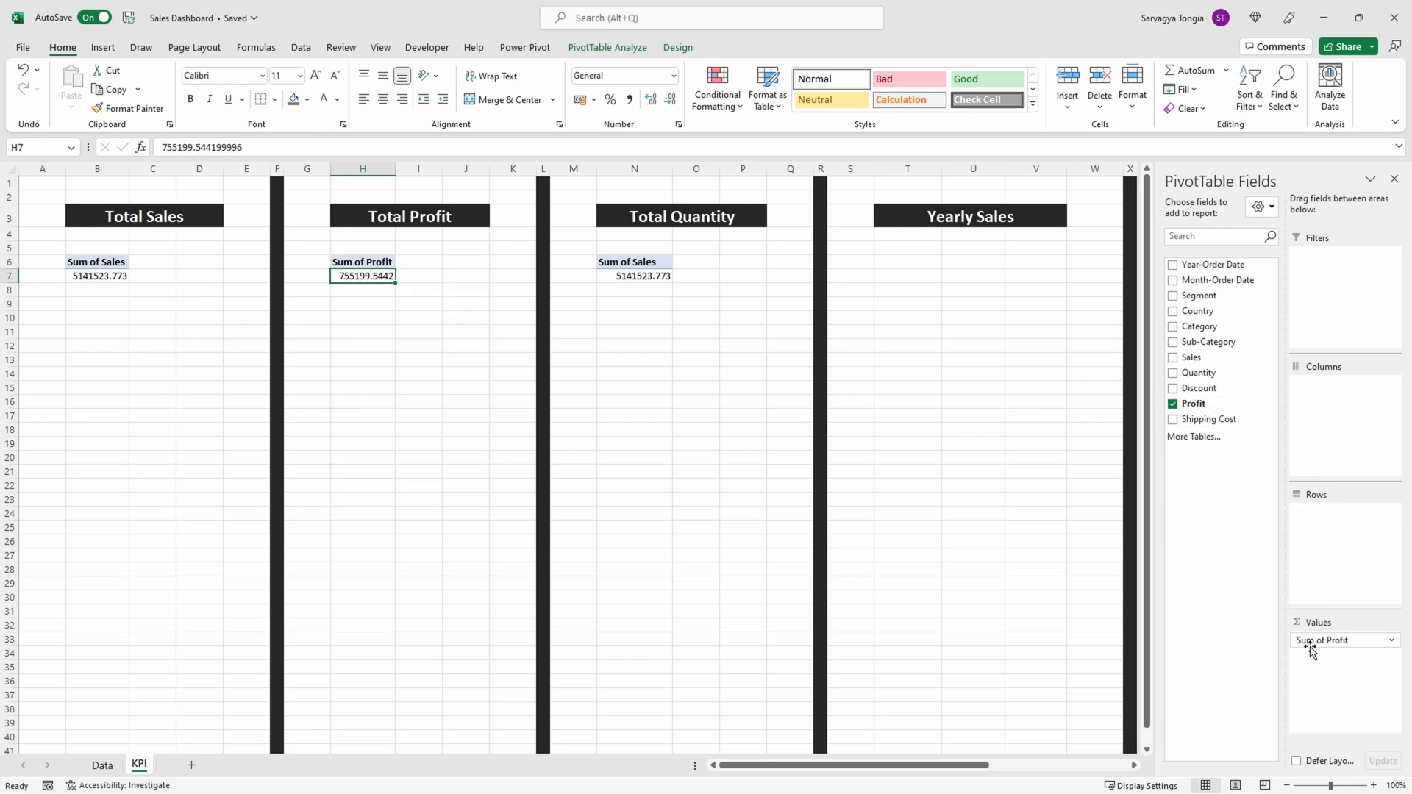
pyautogui.click(647, 279)
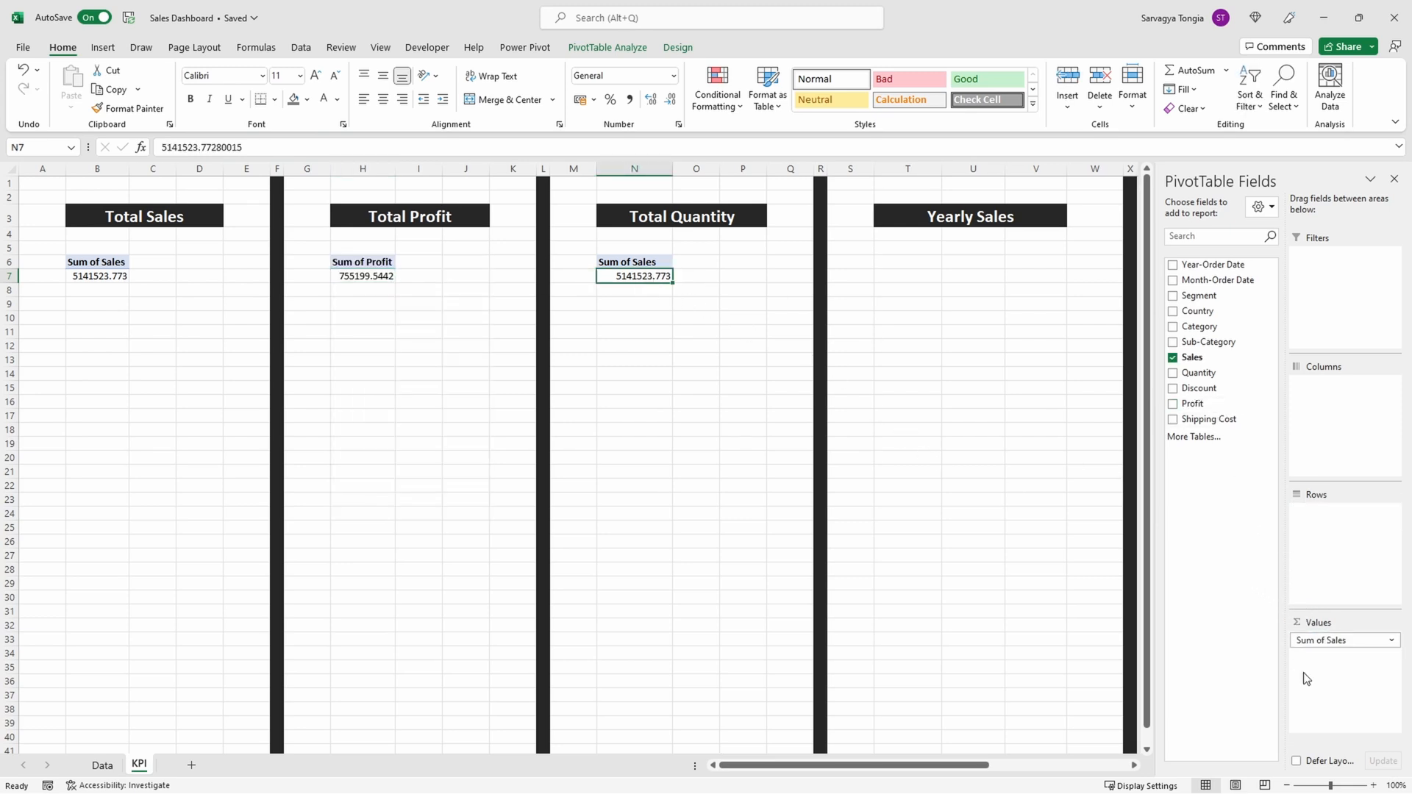
pyautogui.moveTo(1348, 641); pyautogui.dragTo(1235, 425)
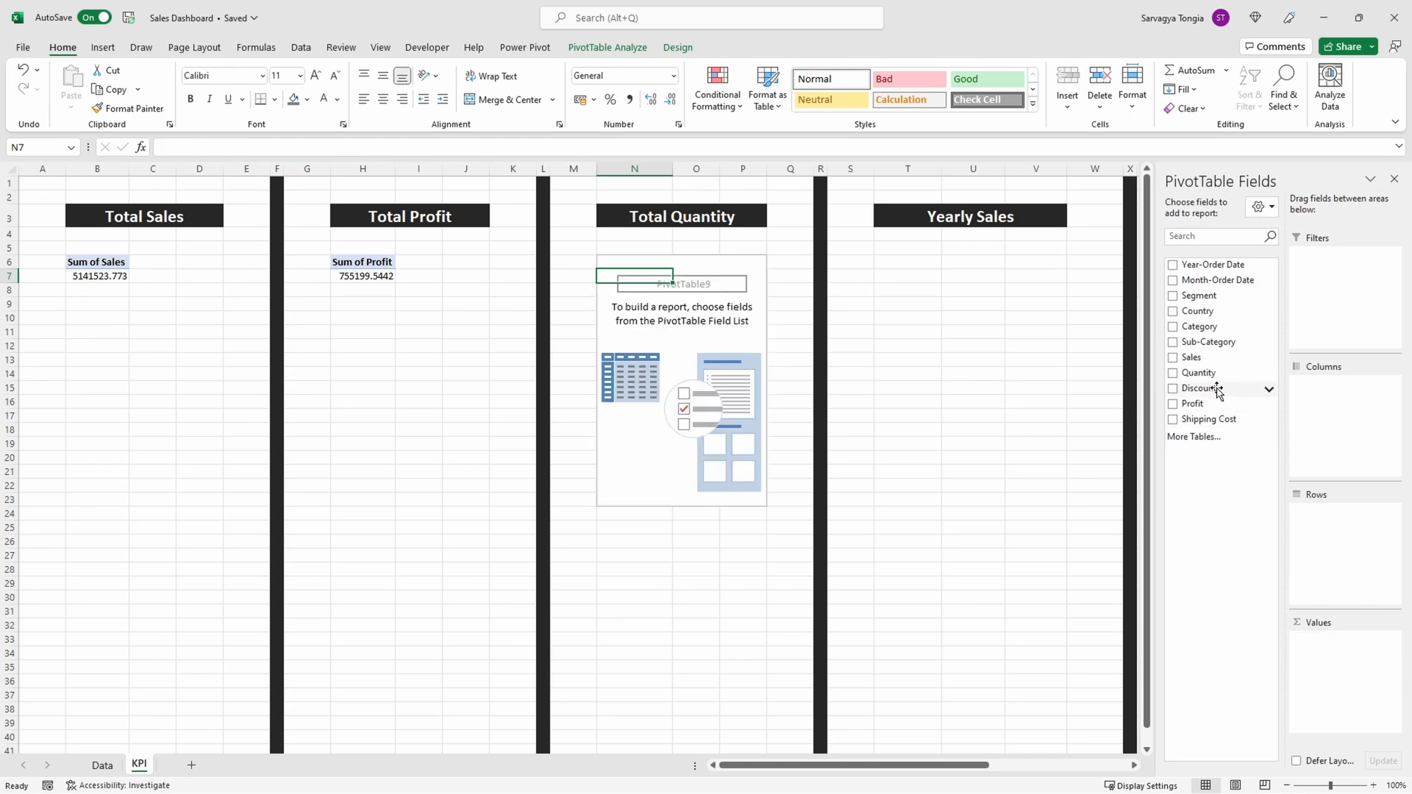
pyautogui.moveTo(1206, 375); pyautogui.dragTo(1322, 682)
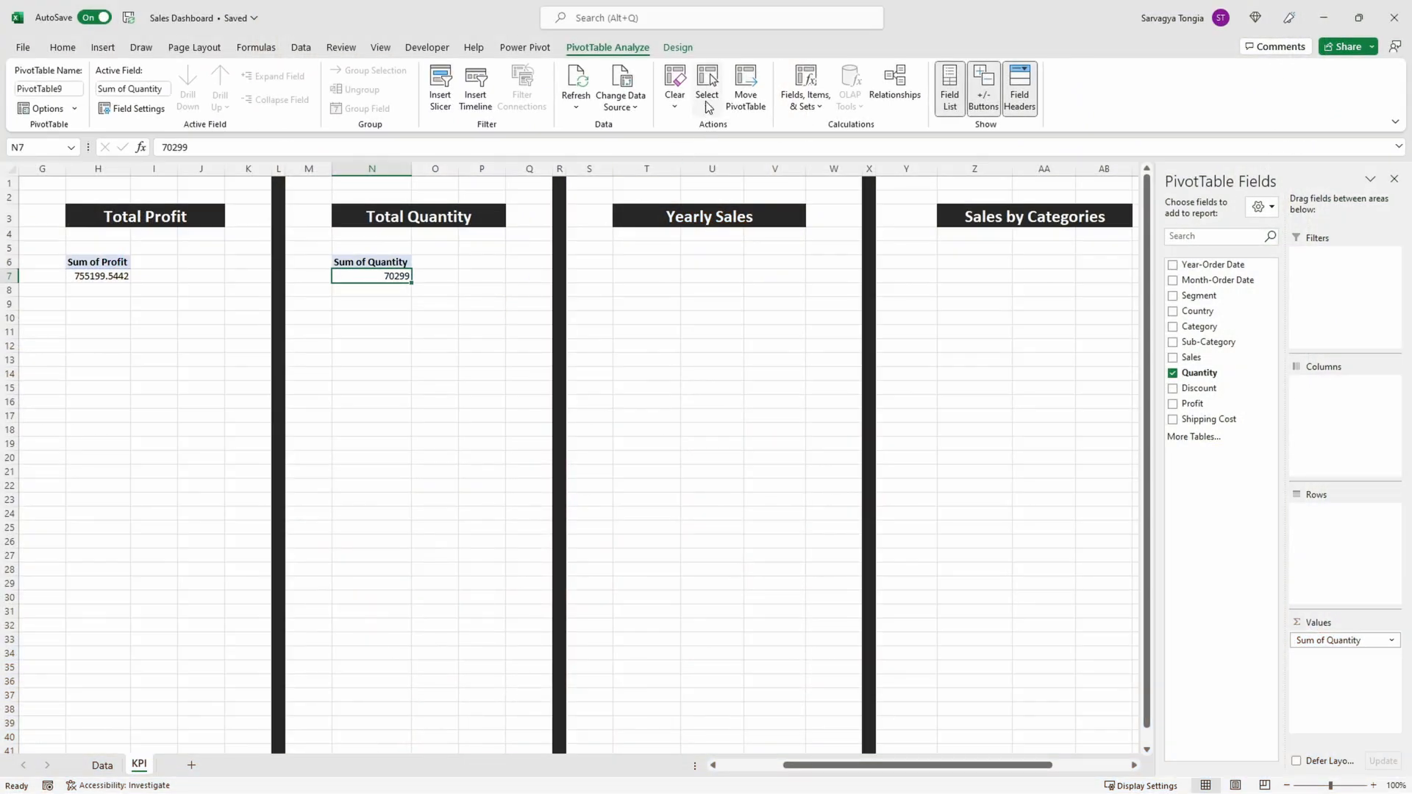
# Step: Copy the Total Quantity PivotTable to T6 under Yearly Sales and set Sales as its values and Month-Order Date as its rows
pyautogui.click(707, 103)
pyautogui.click(743, 190)
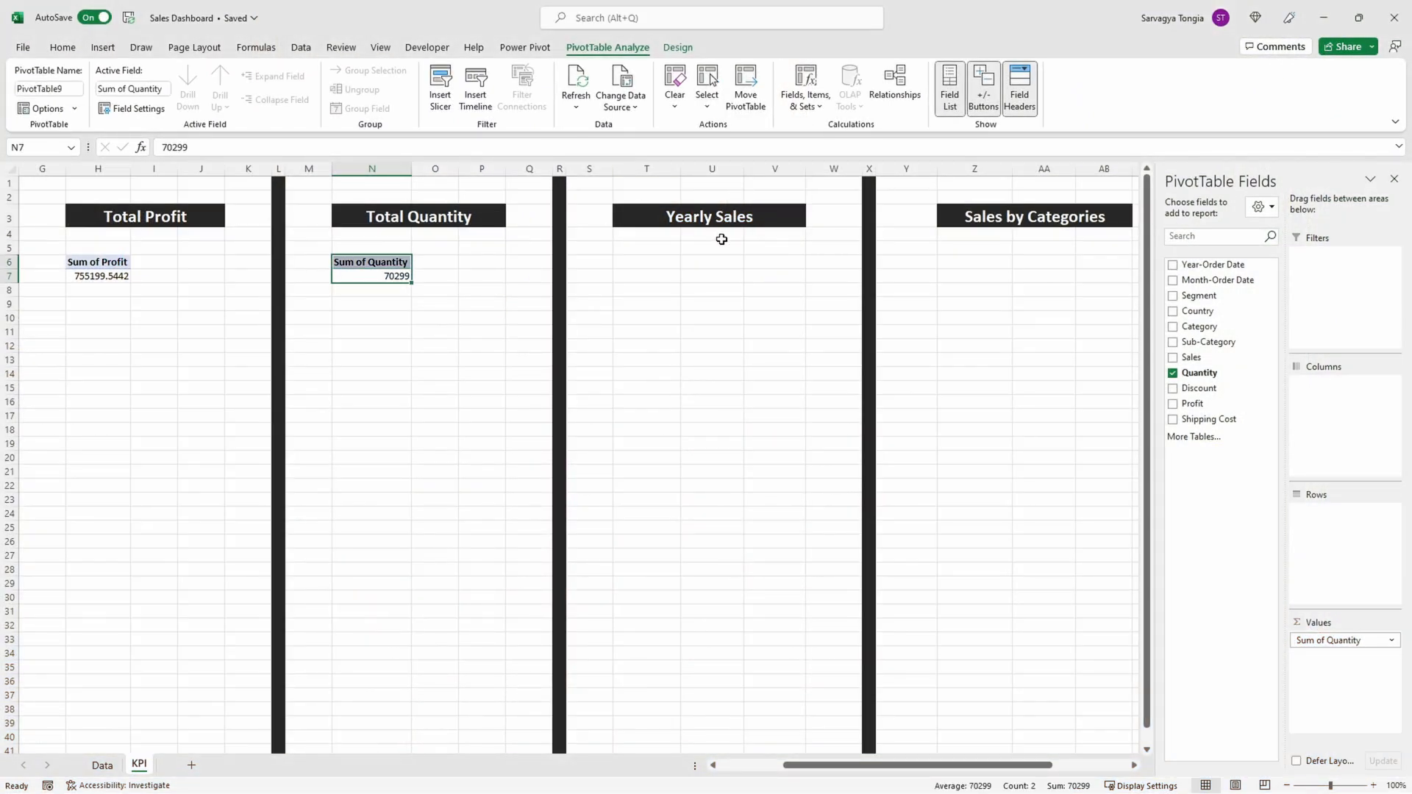
pyautogui.click(654, 262)
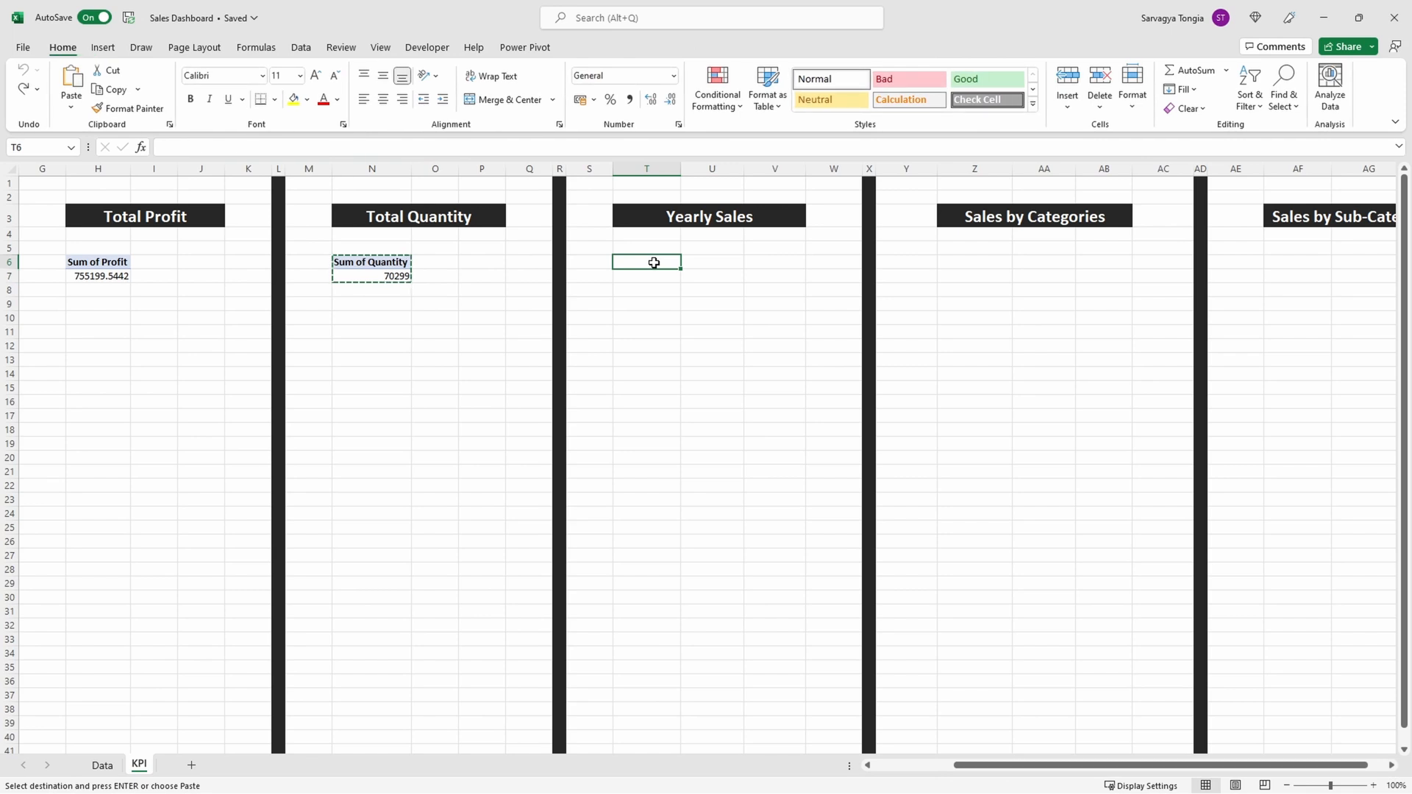
pyautogui.hotkey('ctrl', 'v')
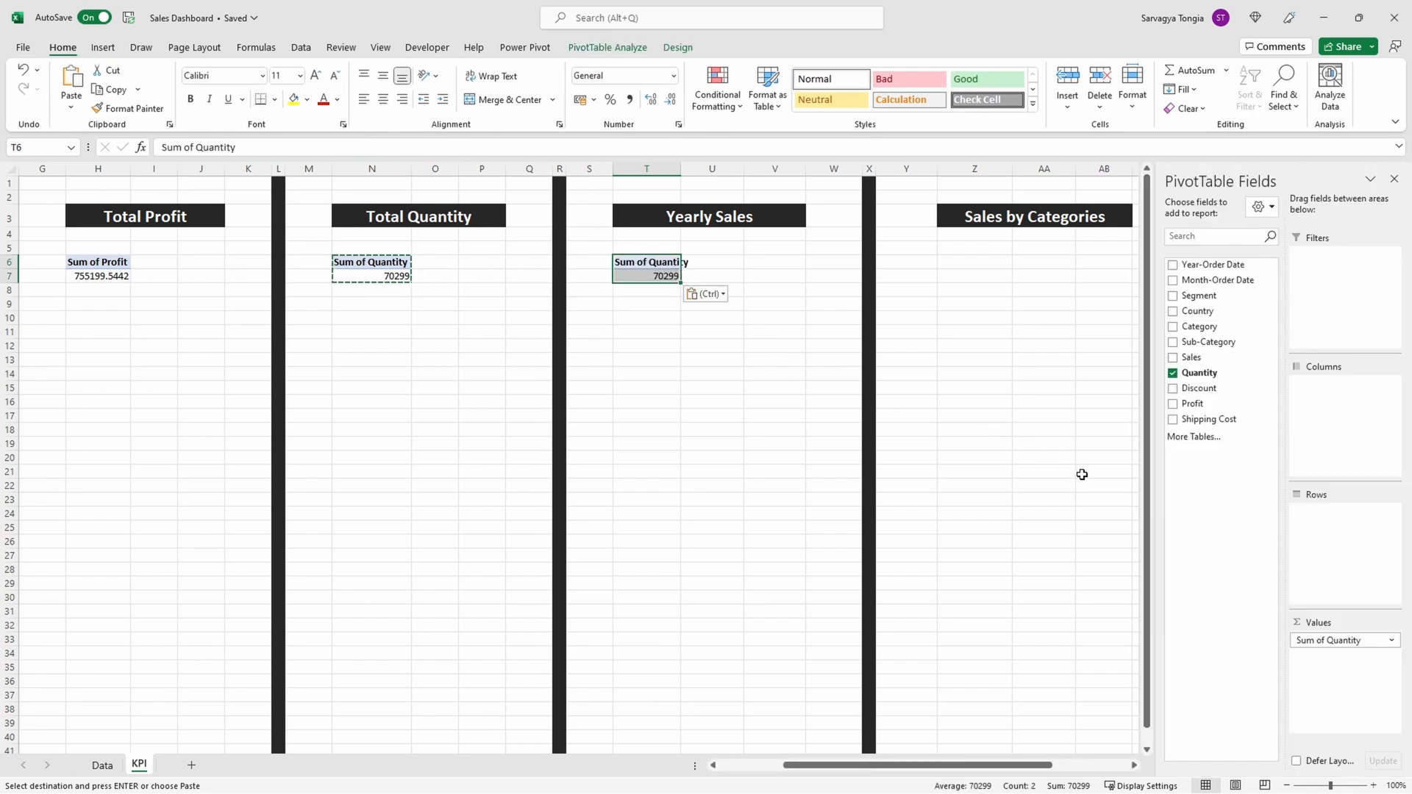
pyautogui.moveTo(1332, 647); pyautogui.dragTo(1217, 441)
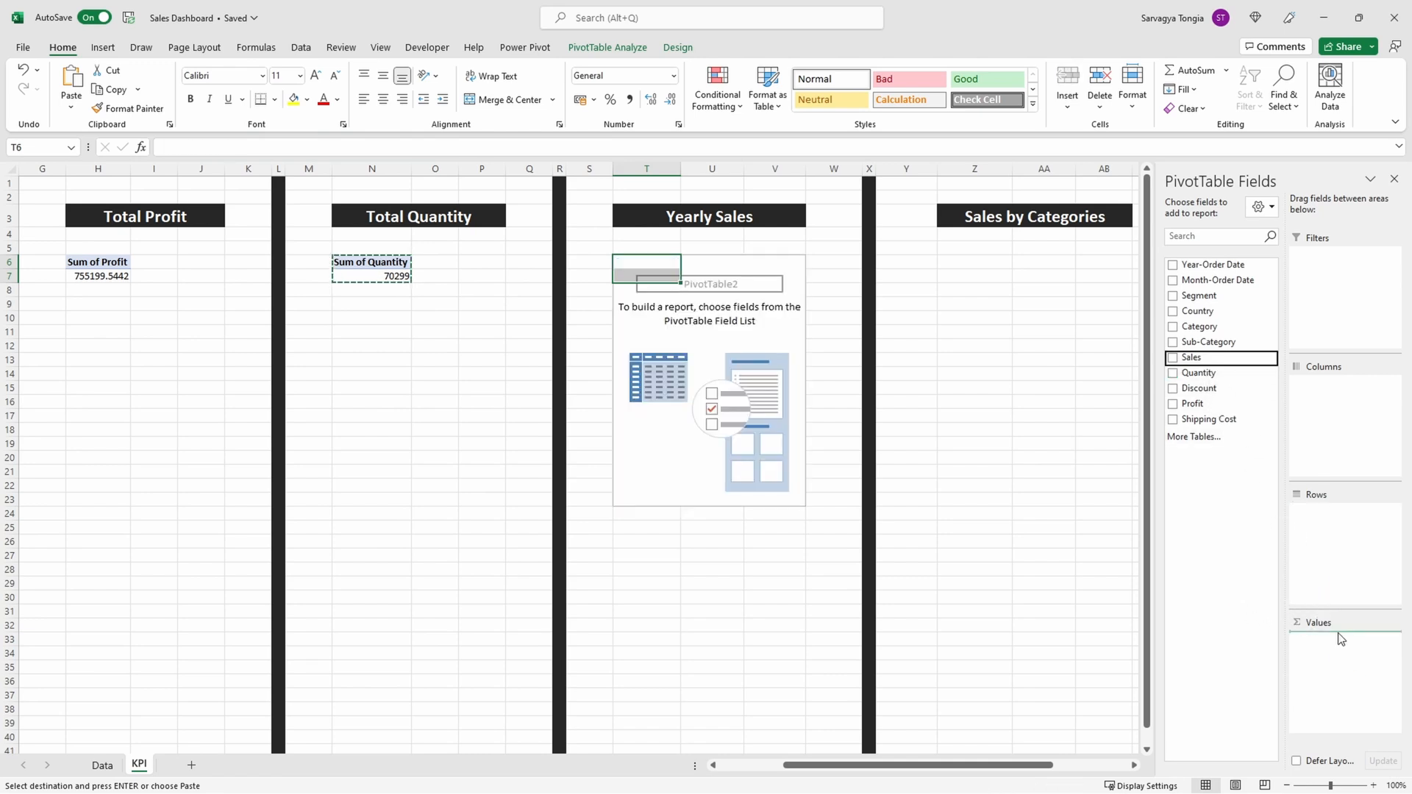
pyautogui.moveTo(1341, 639); pyautogui.dragTo(1340, 641)
pyautogui.moveTo(1302, 488); pyautogui.dragTo(1331, 550)
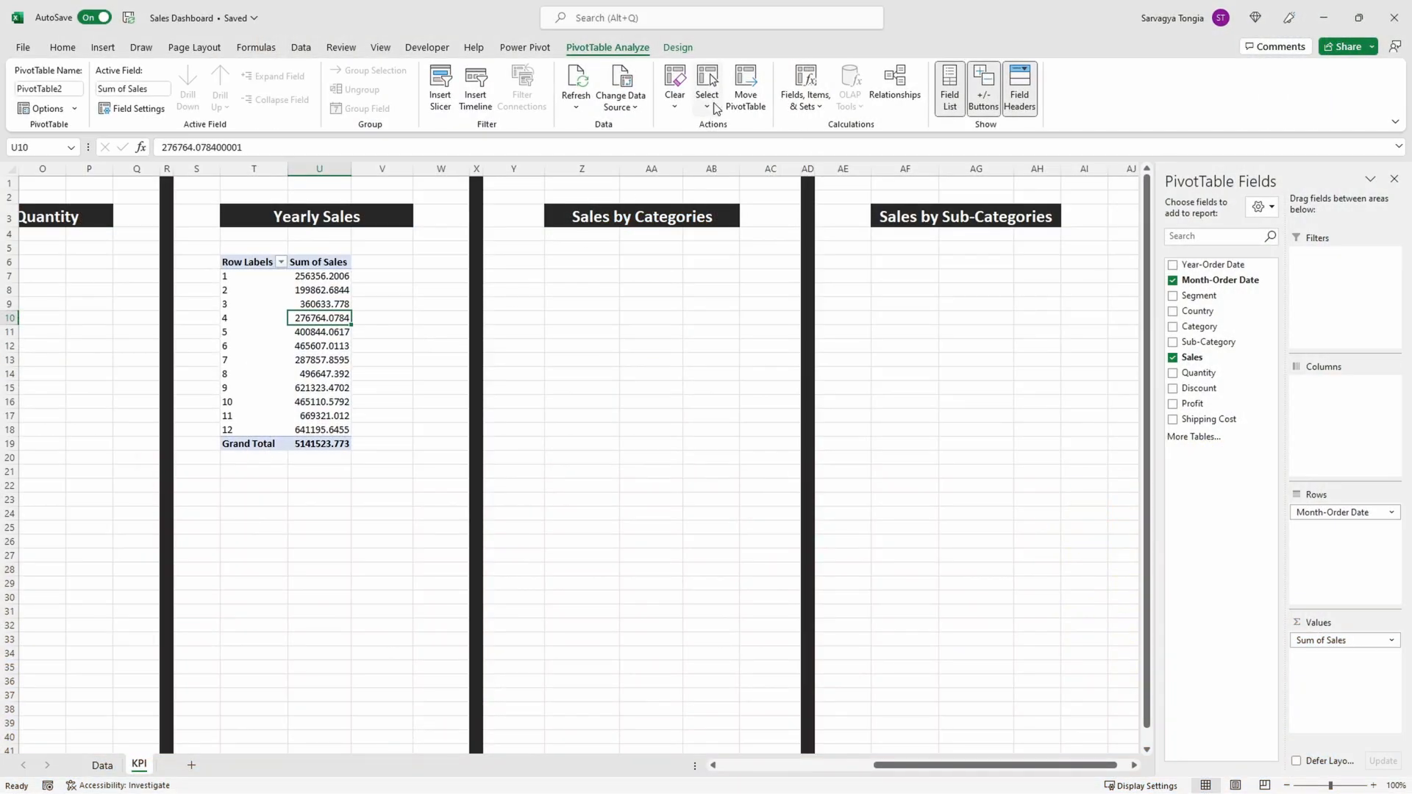
# Step: Copy the Yearly Sales PivotTable to Z6 under Sales by Categories and replace its Month-Order Date rows with Category
pyautogui.click(708, 107)
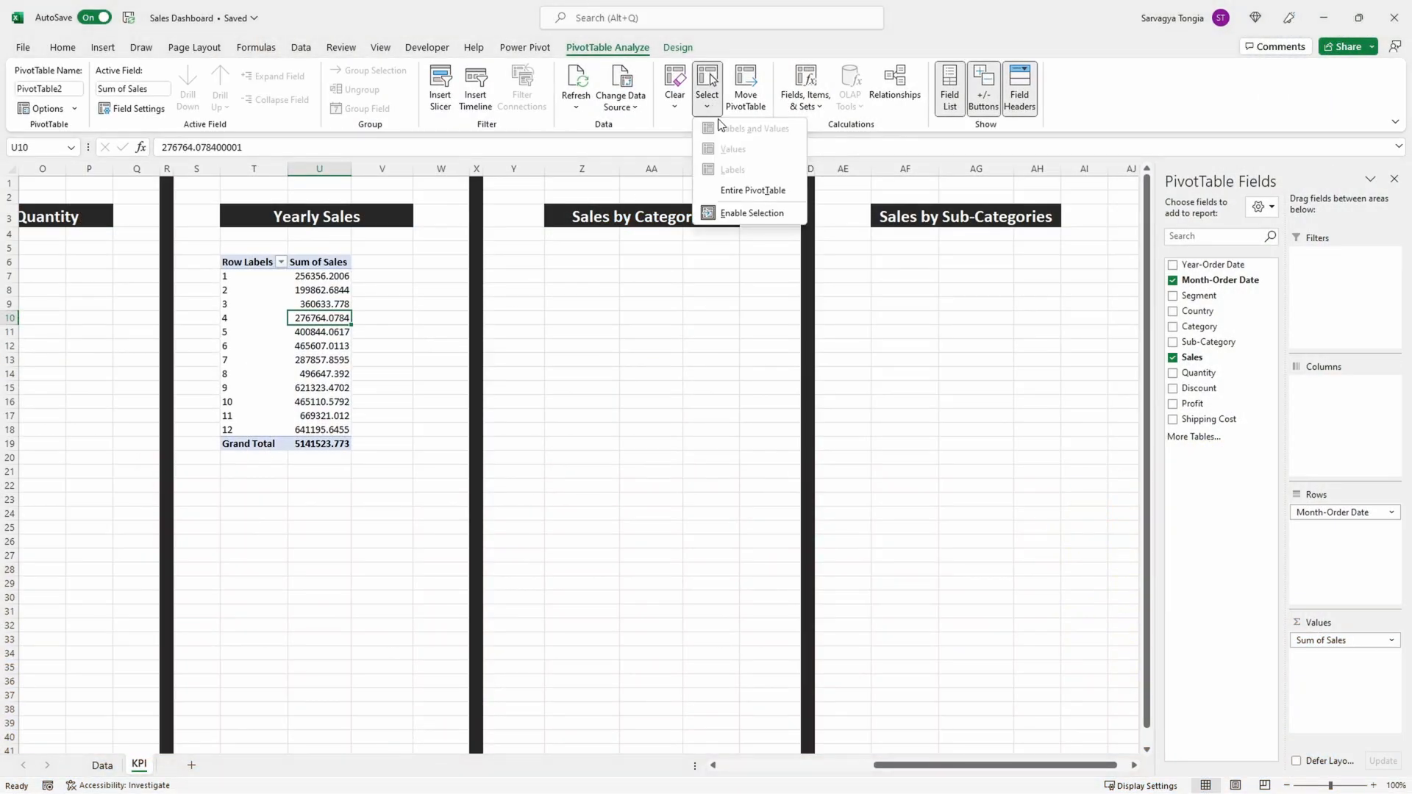
pyautogui.click(739, 190)
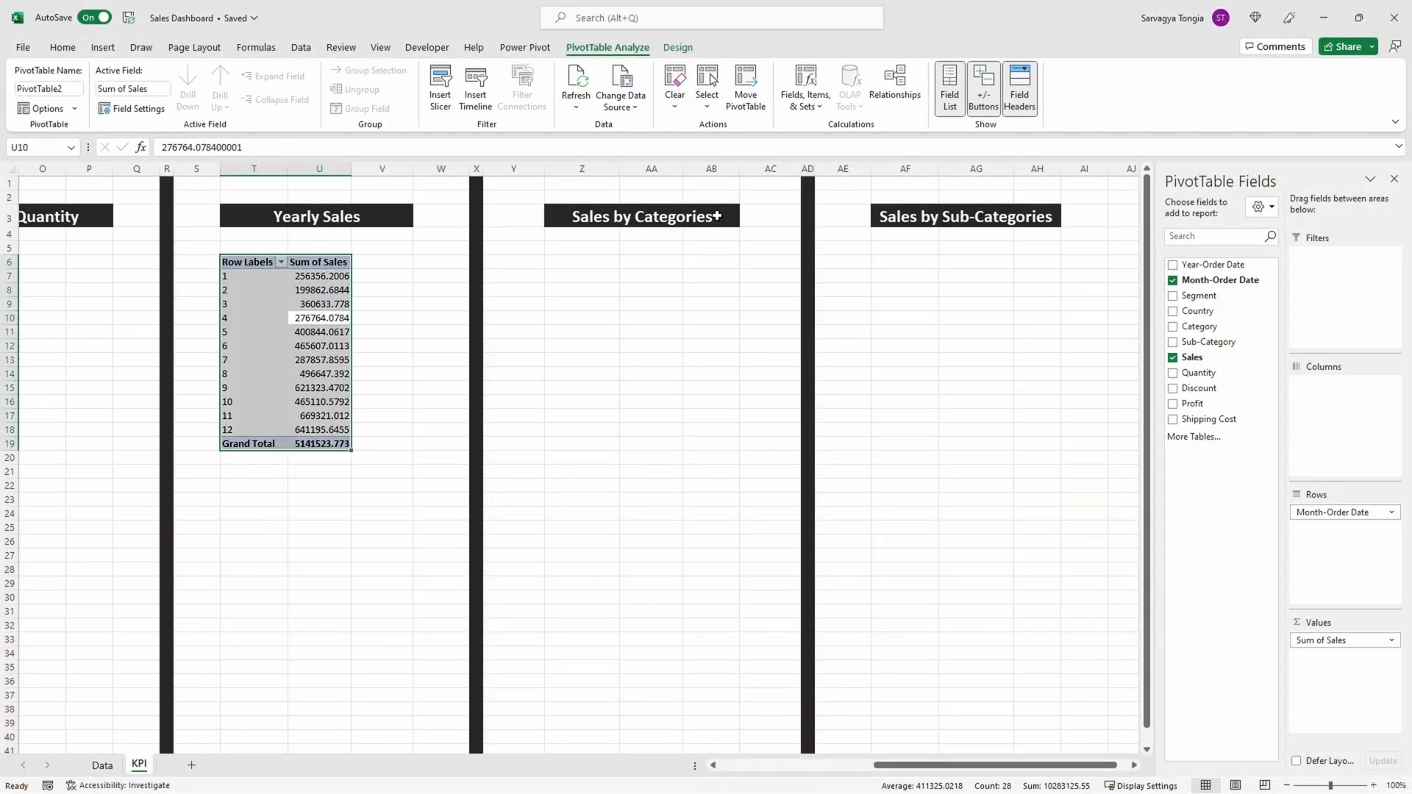
pyautogui.hotkey('ctrl', 'c')
pyautogui.click(594, 261)
pyautogui.hotkey('ctrl', 'v')
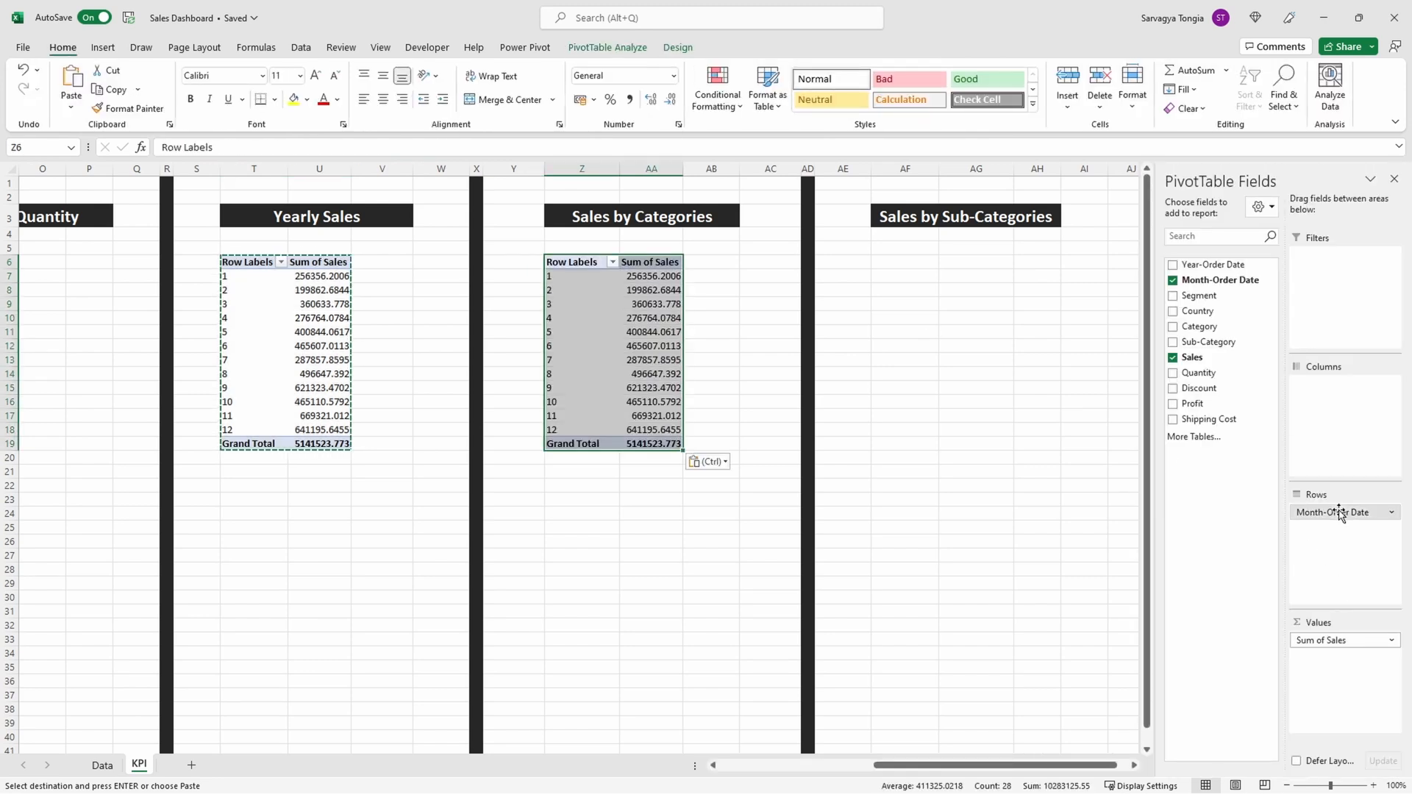
pyautogui.moveTo(1343, 512); pyautogui.dragTo(1309, 517)
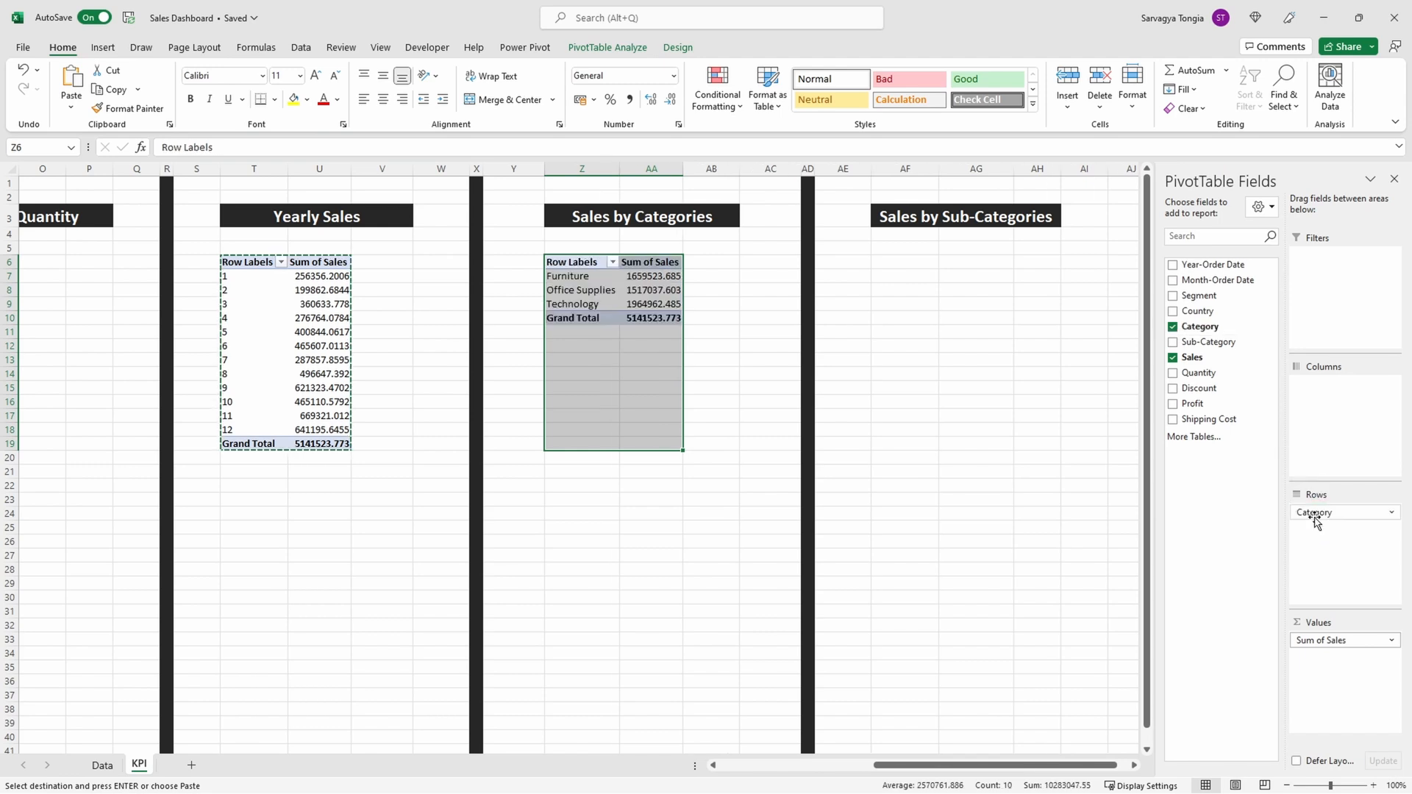
pyautogui.click(723, 354)
# Step: Copy the Sales by Categories PivotTable to AF6 under Sales by Sub-Categories and replace its Category rows with Sub-Category
pyautogui.click(645, 305)
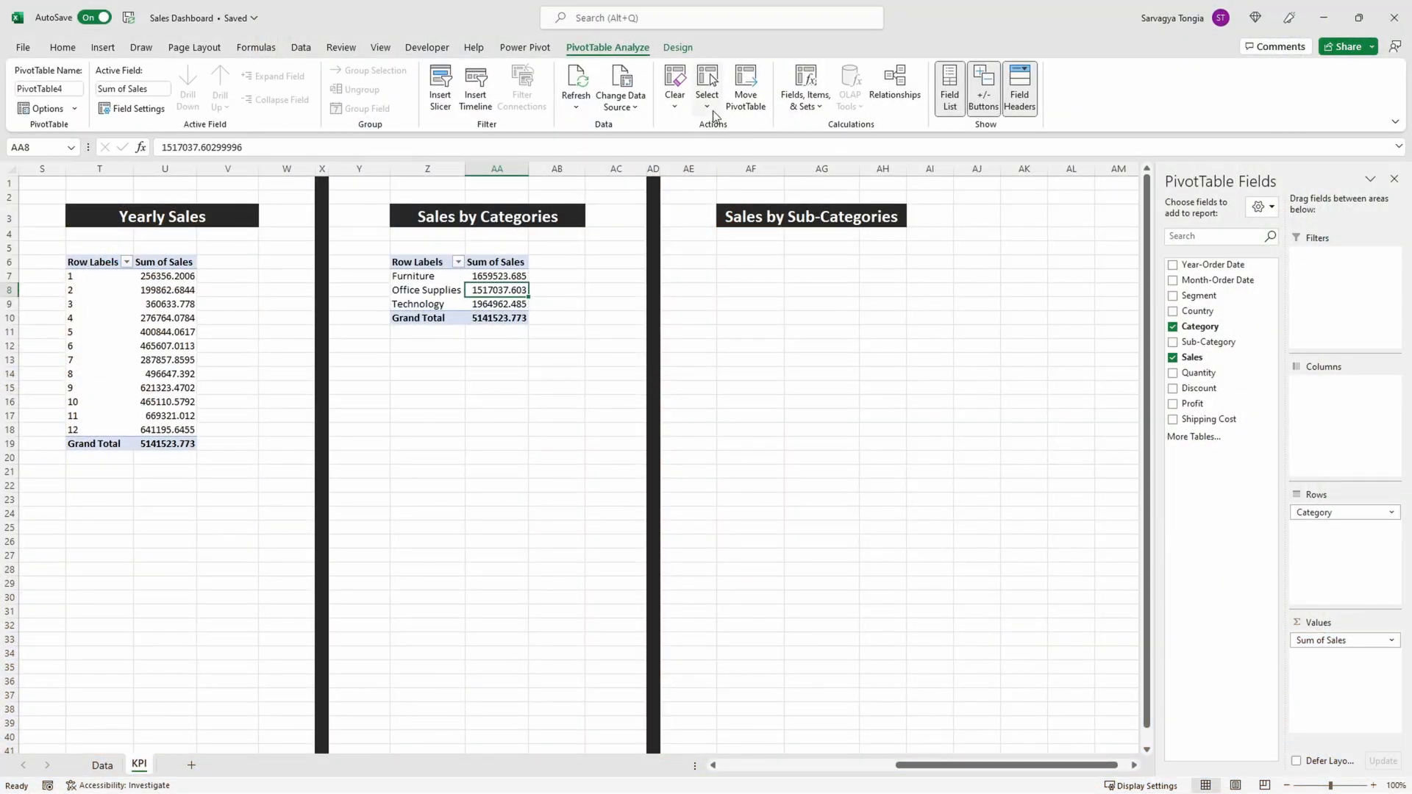
pyautogui.click(711, 110)
pyautogui.click(736, 189)
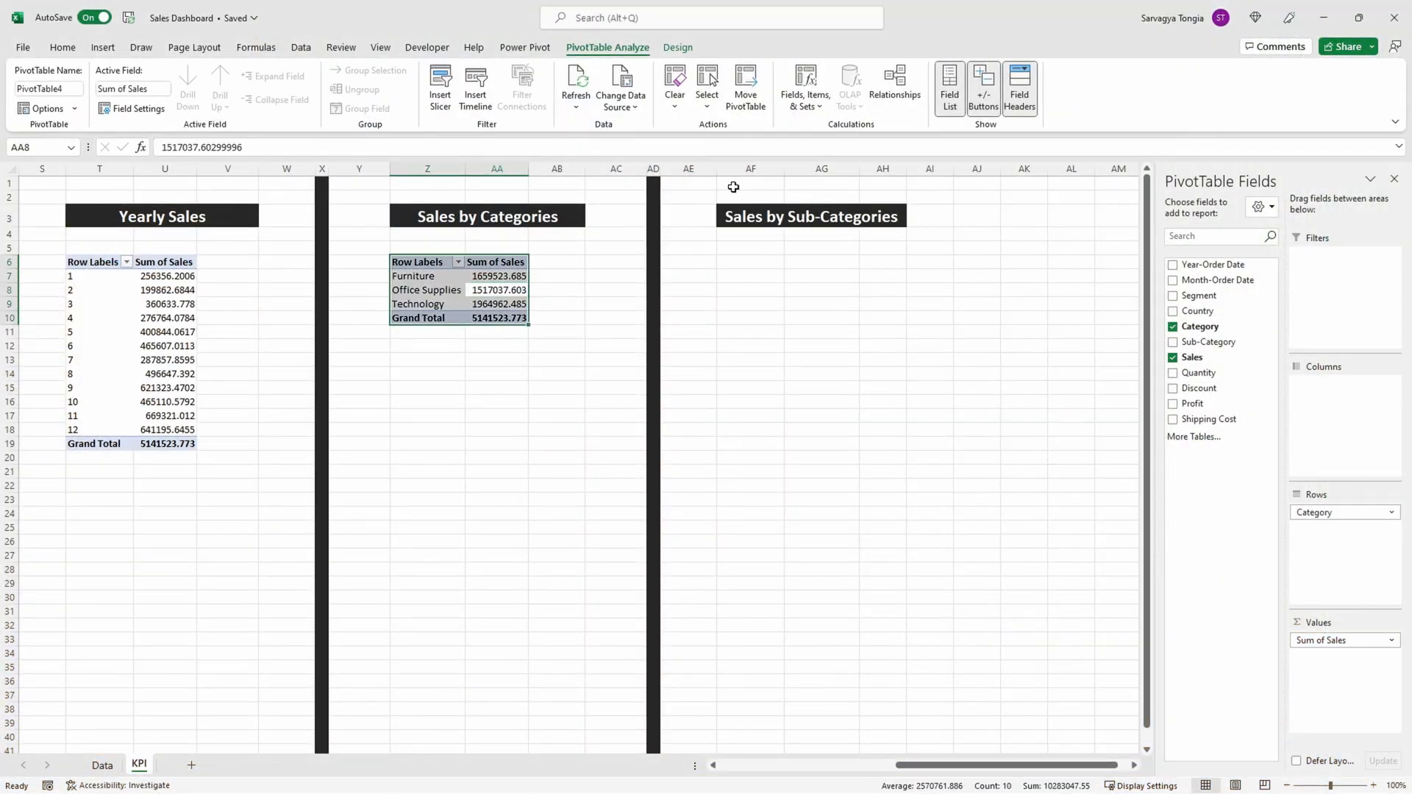
pyautogui.hotkey('ctrl', 'c')
pyautogui.click(760, 261)
pyautogui.hotkey('ctrl', 'v')
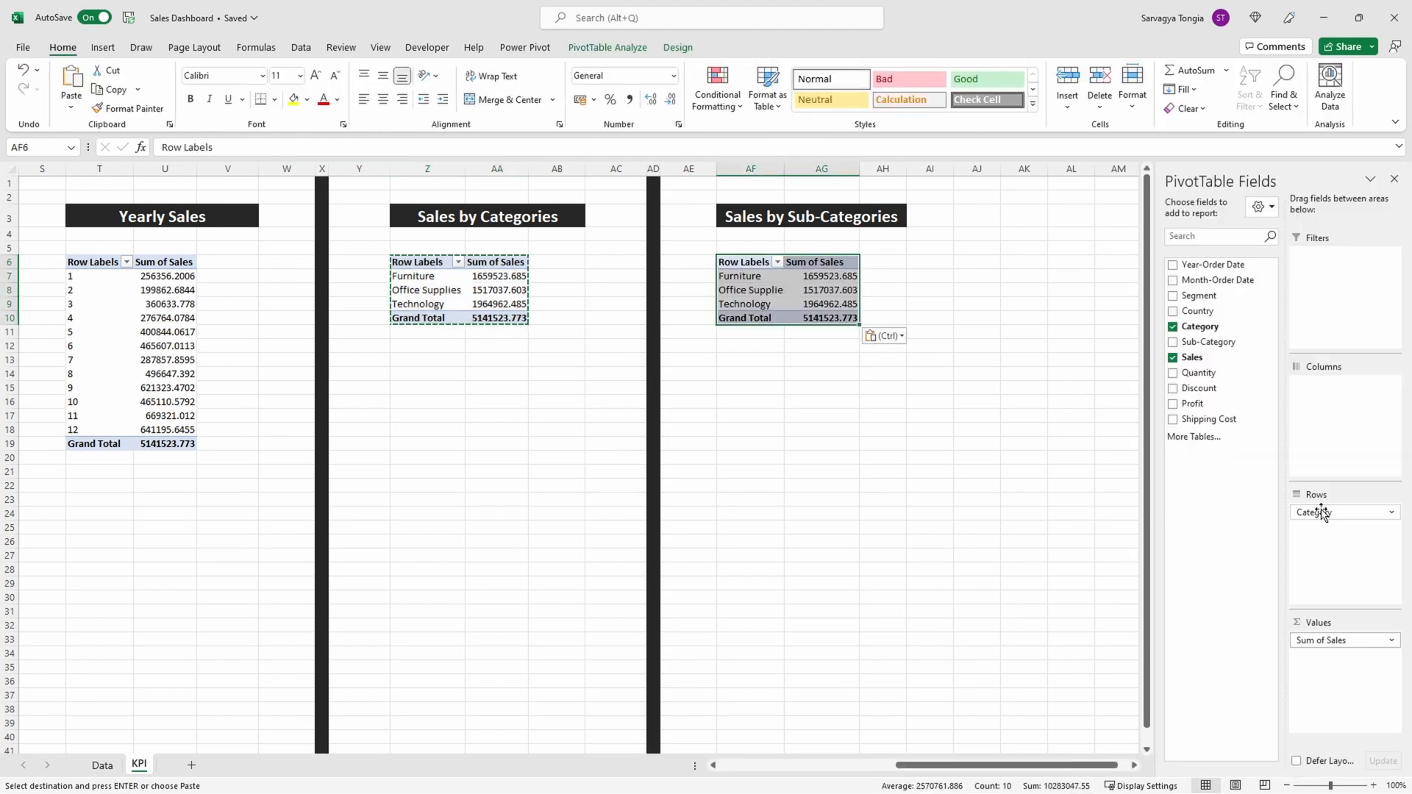
pyautogui.moveTo(1322, 512); pyautogui.dragTo(1242, 471)
pyautogui.moveTo(1224, 344); pyautogui.dragTo(1320, 527)
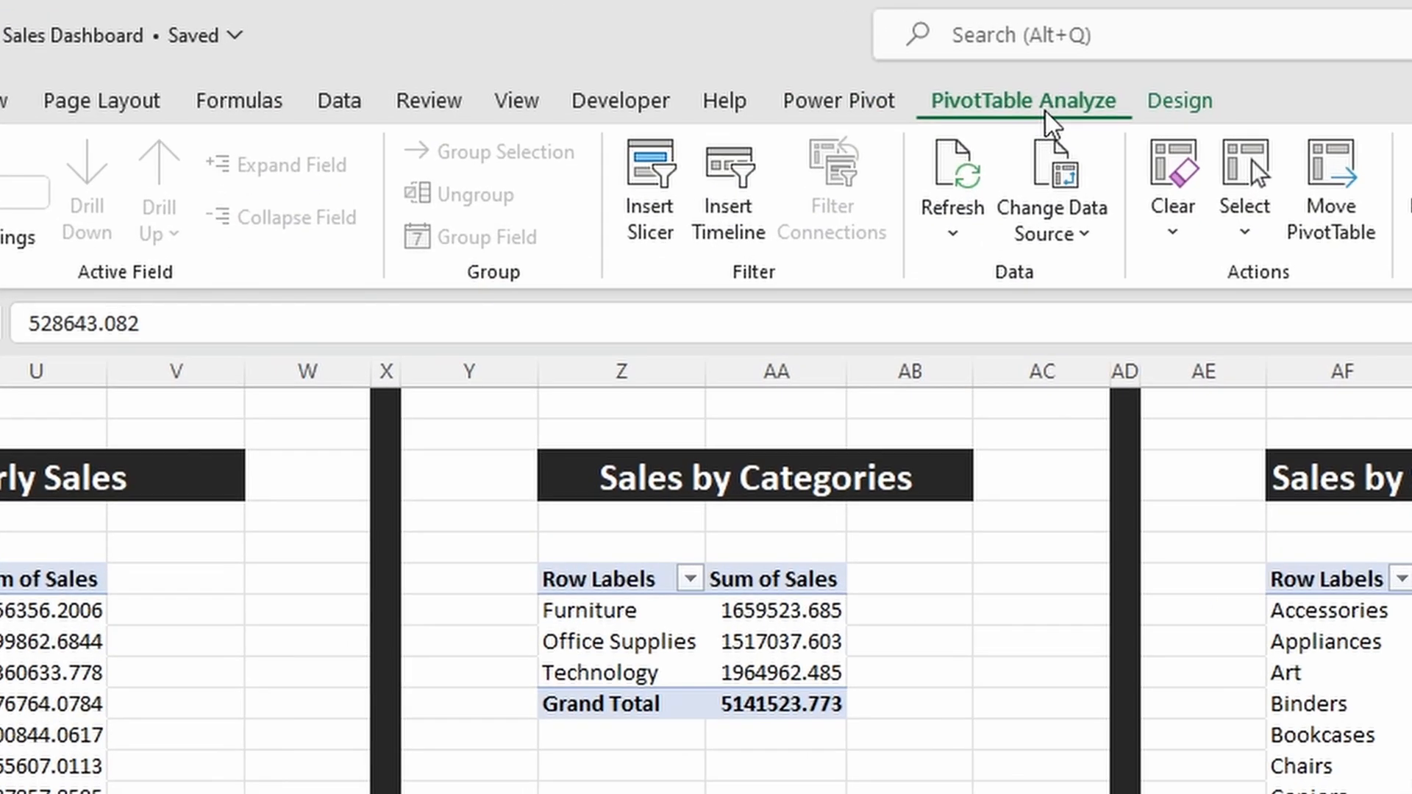
# Step: Insert slicers for Year-Order Date and Country from the Sales by Sub-Categories PivotTable
pyautogui.click(656, 218)
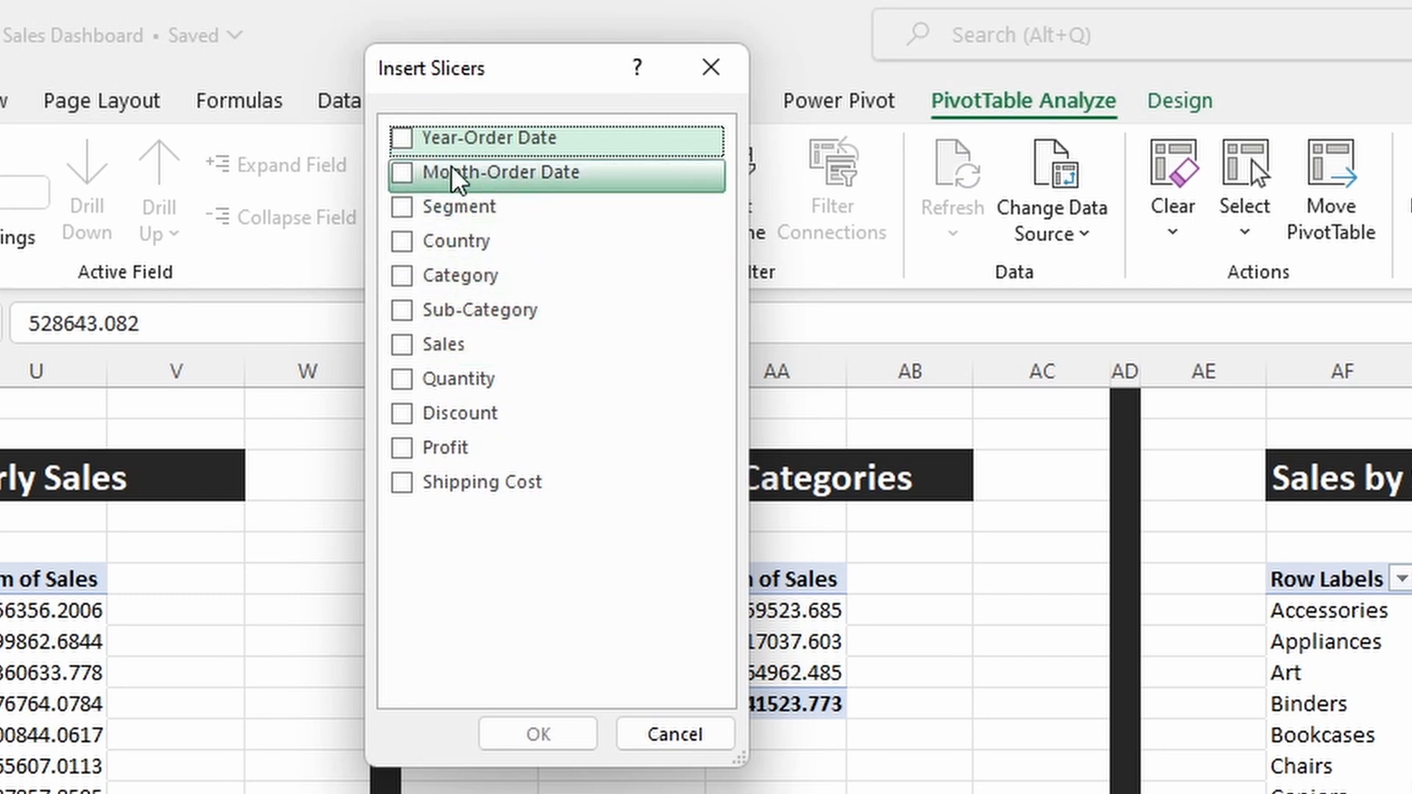
pyautogui.click(402, 240)
pyautogui.click(406, 151)
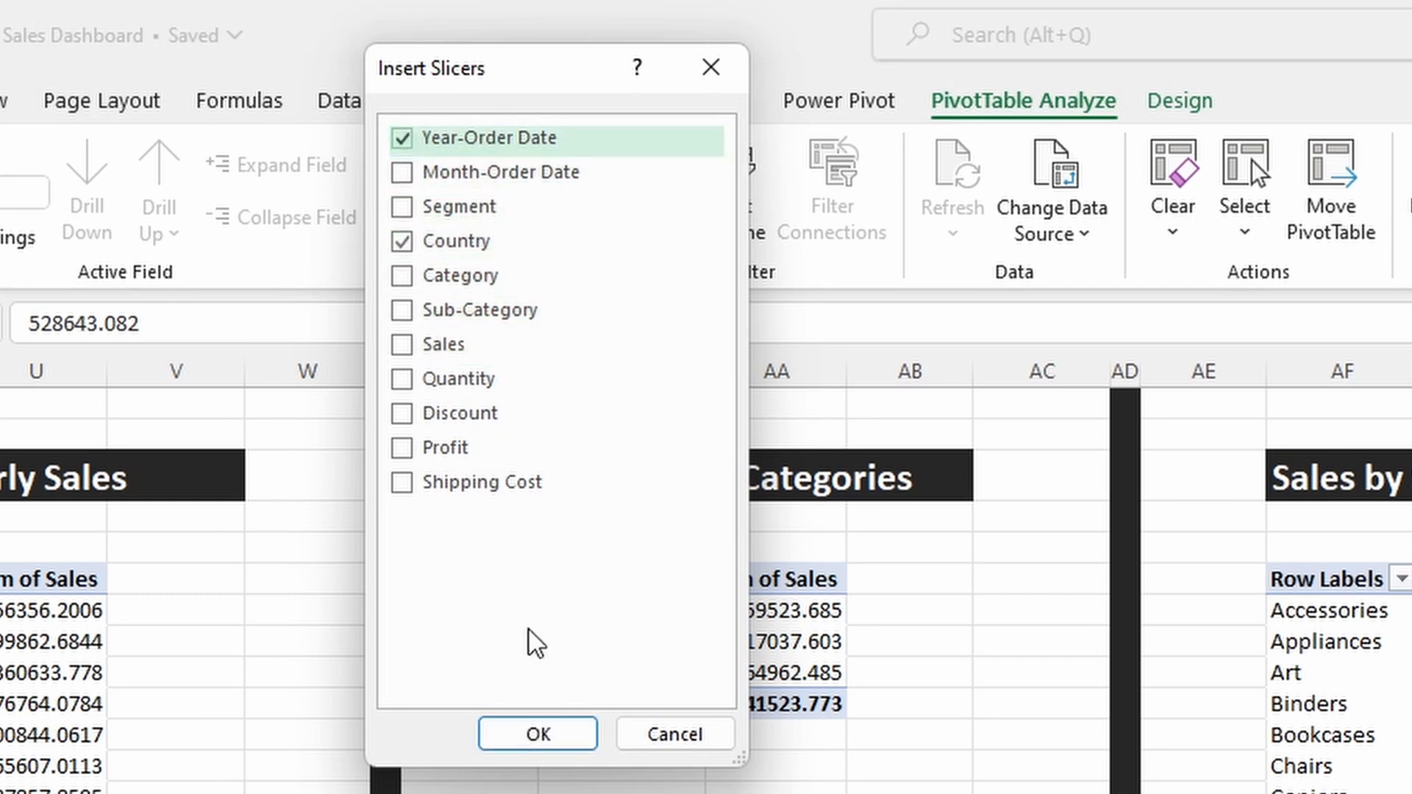
pyautogui.click(540, 734)
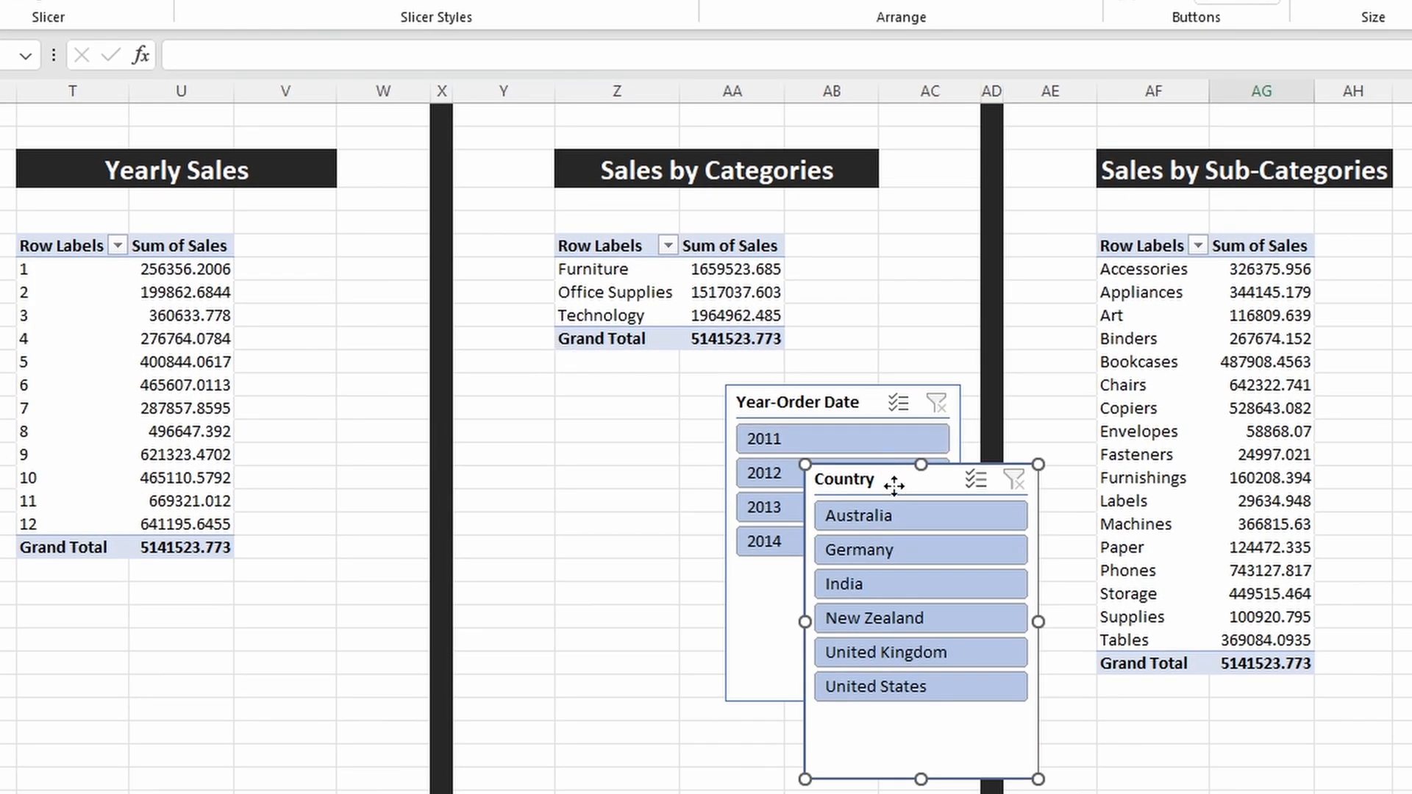
# Step: Place the Country and Year-Order Date slicers side by side below the Sales by Categories PivotTable and try several filters, ending with India and 2011
pyautogui.moveTo(893, 485); pyautogui.dragTo(569, 406)
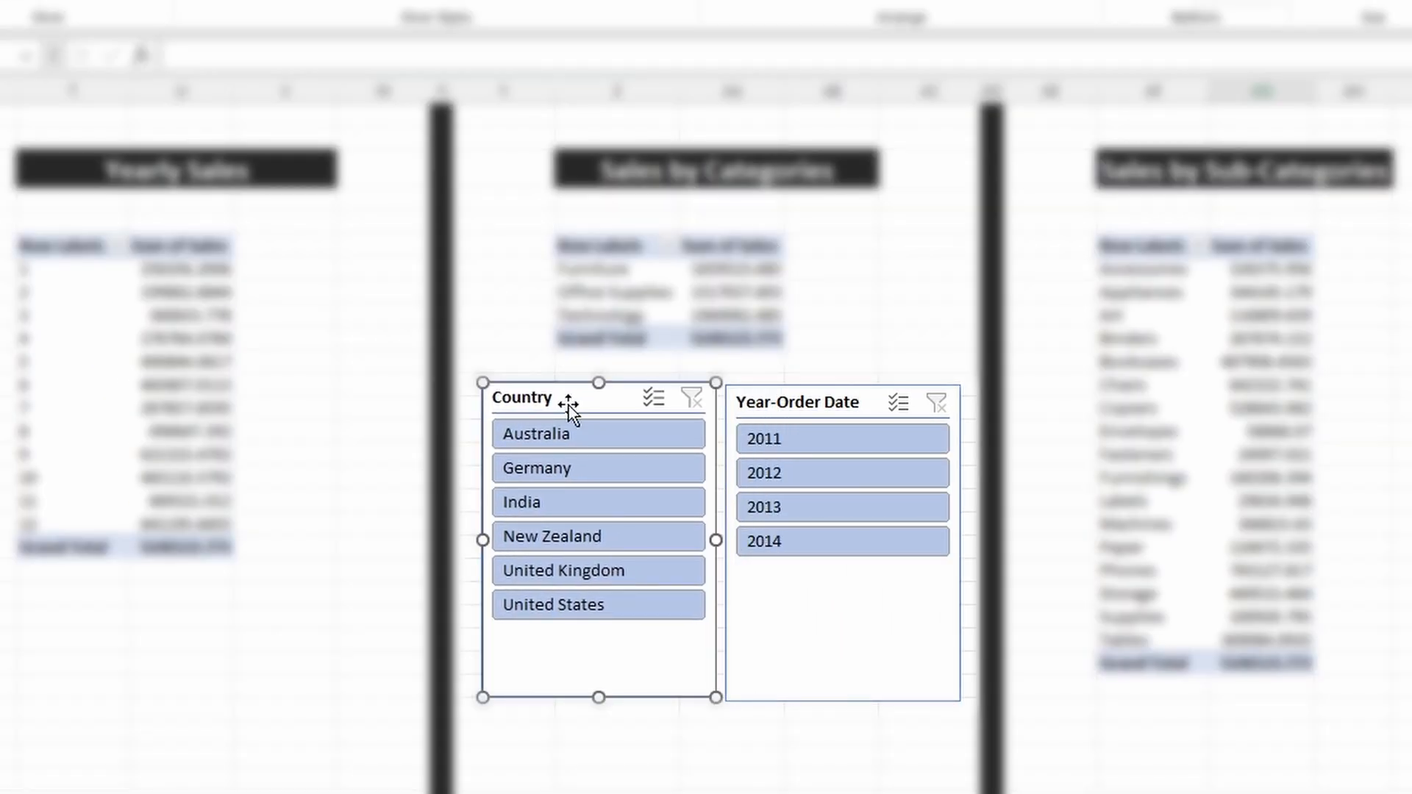
pyautogui.click(581, 437)
pyautogui.click(803, 485)
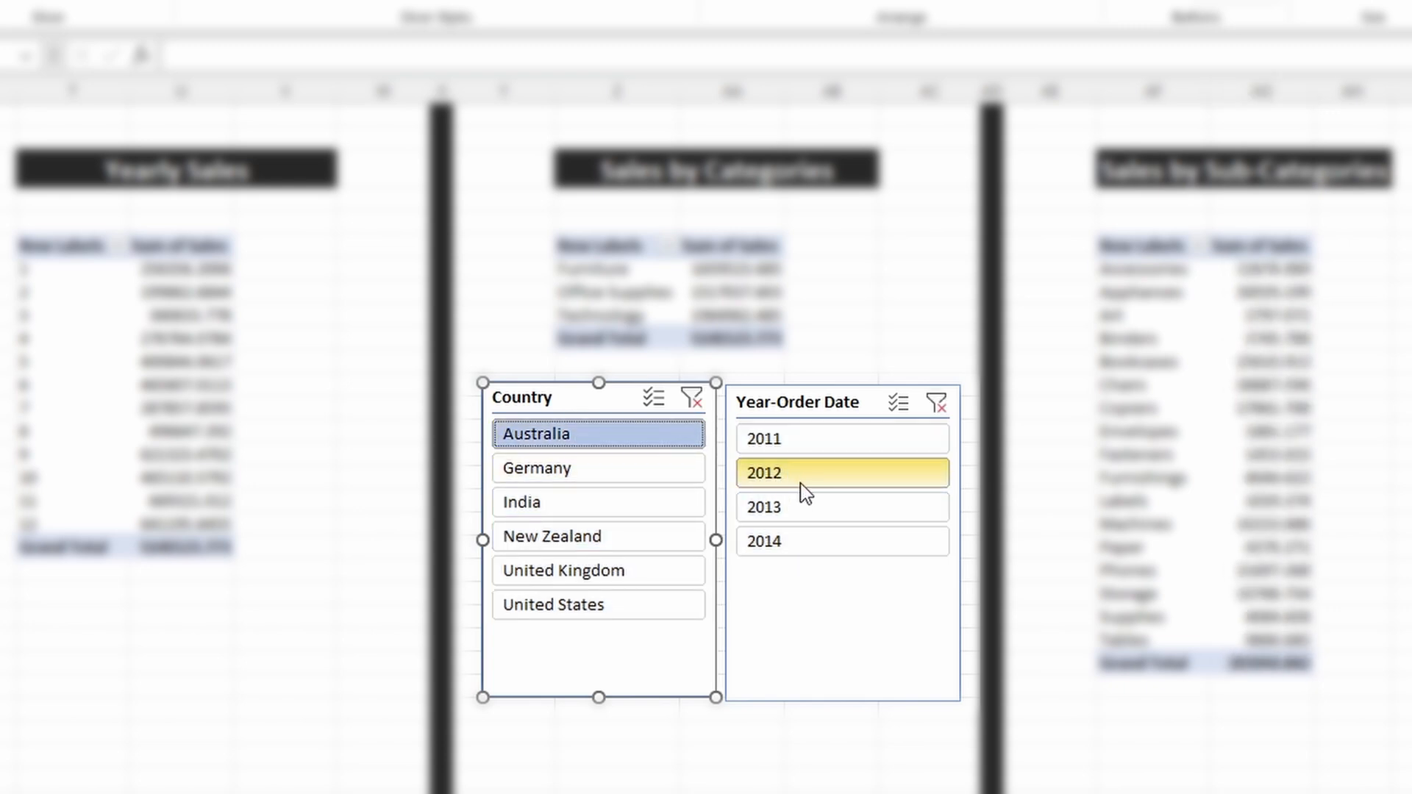
pyautogui.click(797, 511)
pyautogui.click(647, 529)
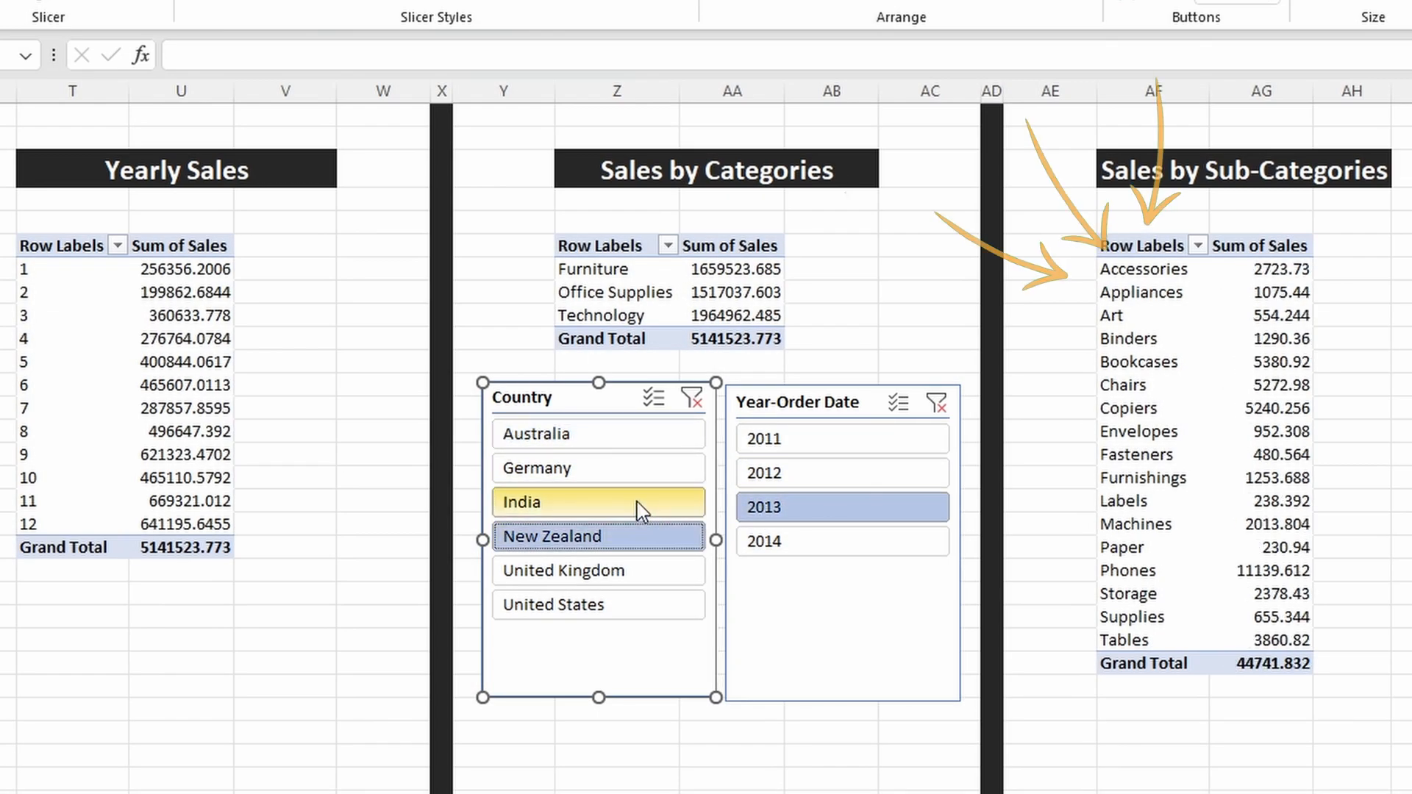
pyautogui.click(640, 506)
pyautogui.click(642, 477)
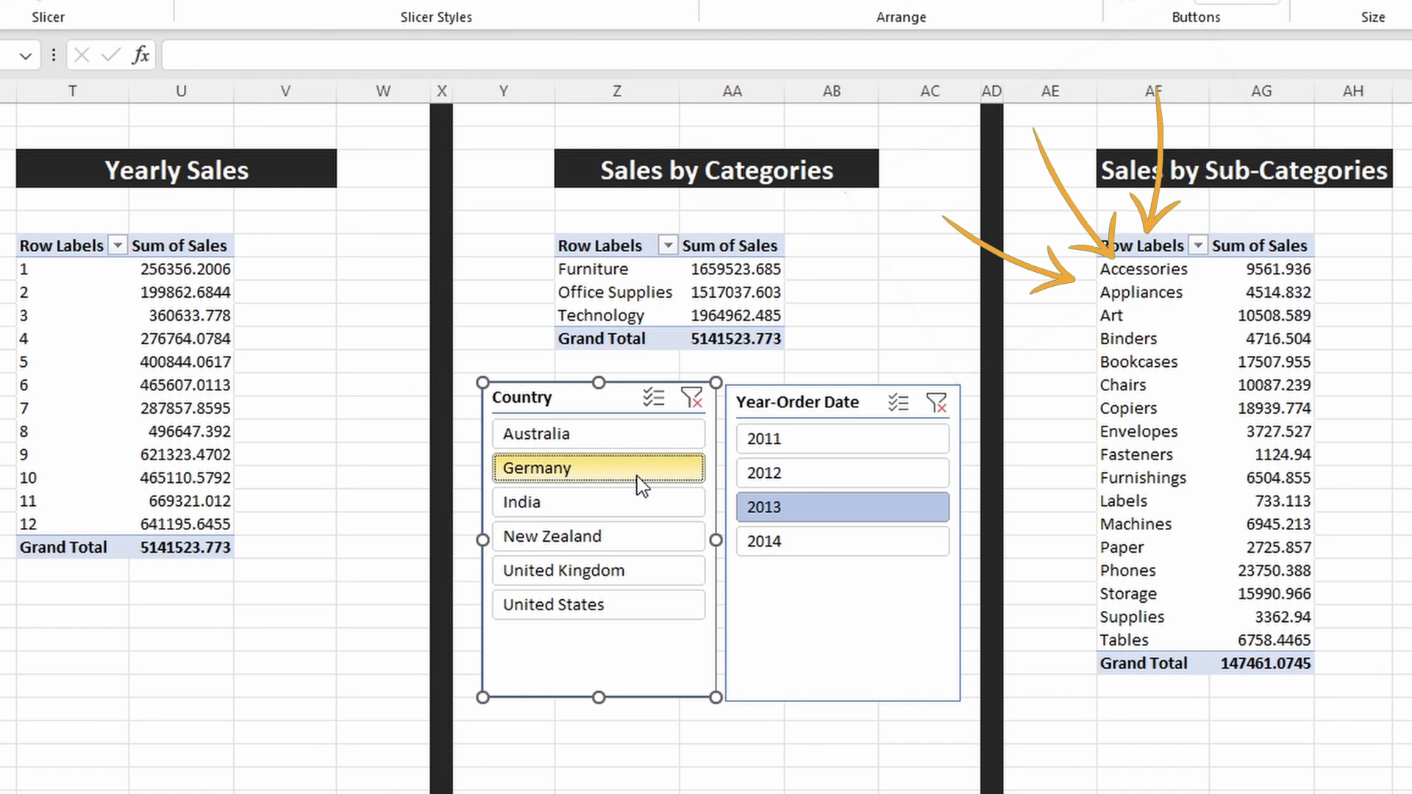
pyautogui.click(820, 475)
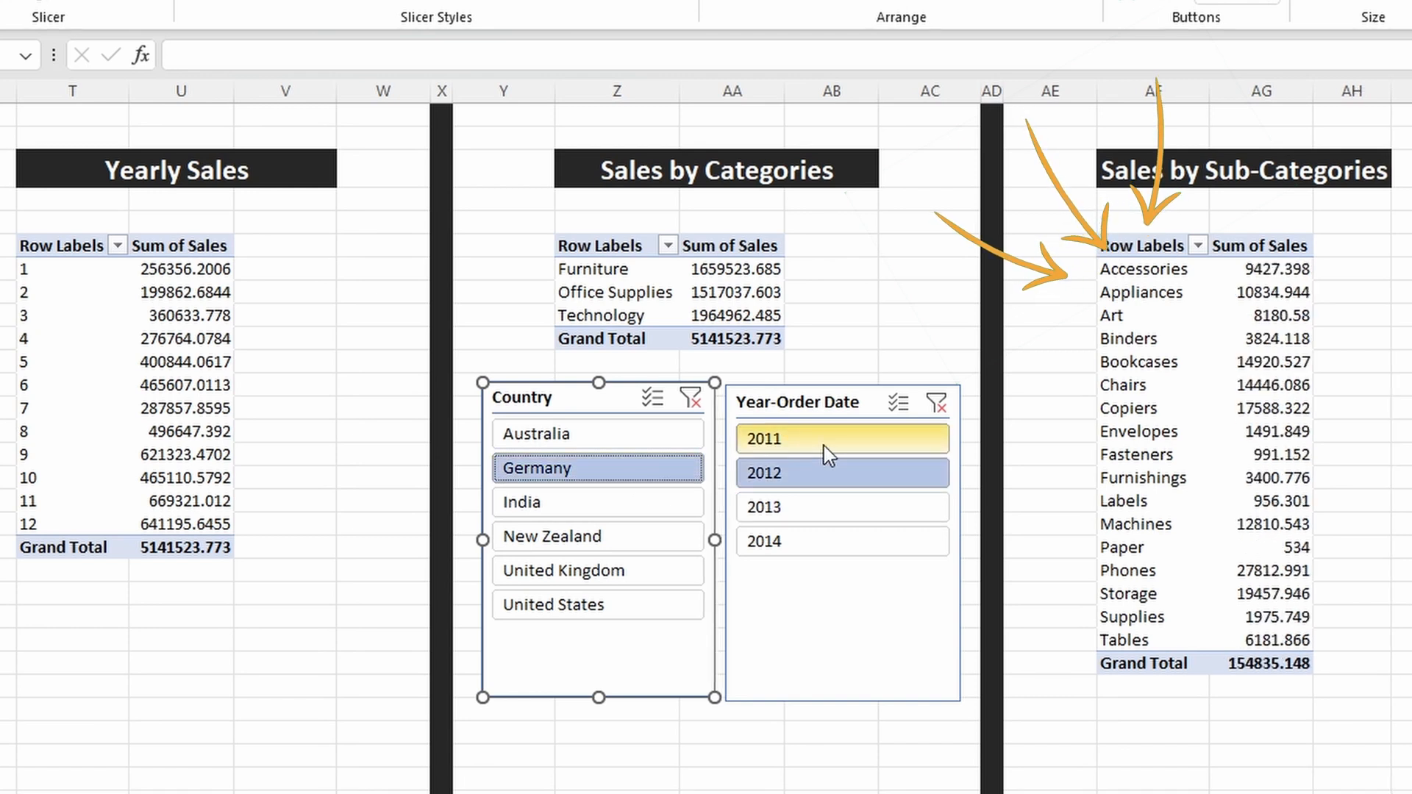
pyautogui.click(829, 454)
pyautogui.click(655, 506)
pyautogui.click(385, 524)
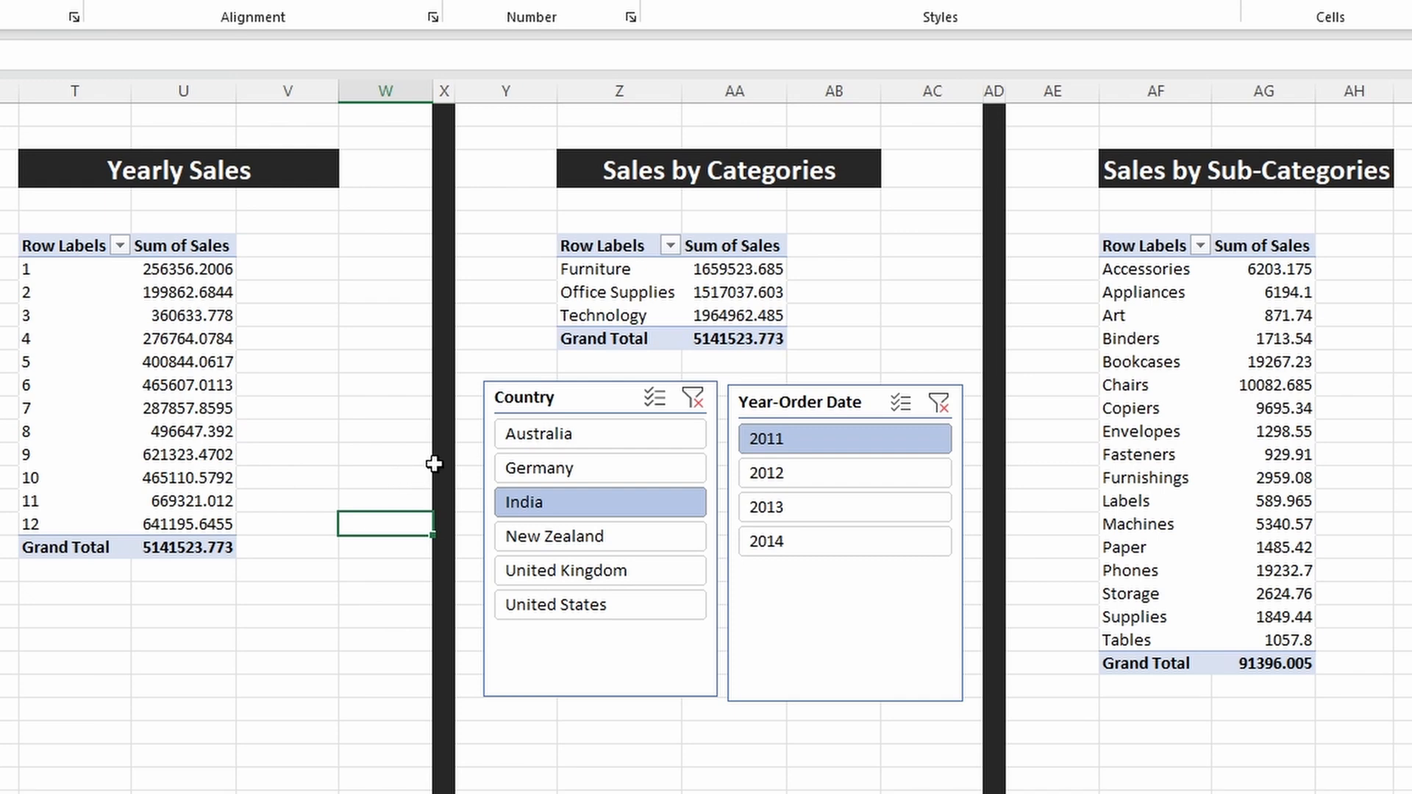
# Step: Connect the Country slicer to PivotTable4 and PivotTable5 in its report connections
pyautogui.click(543, 397)
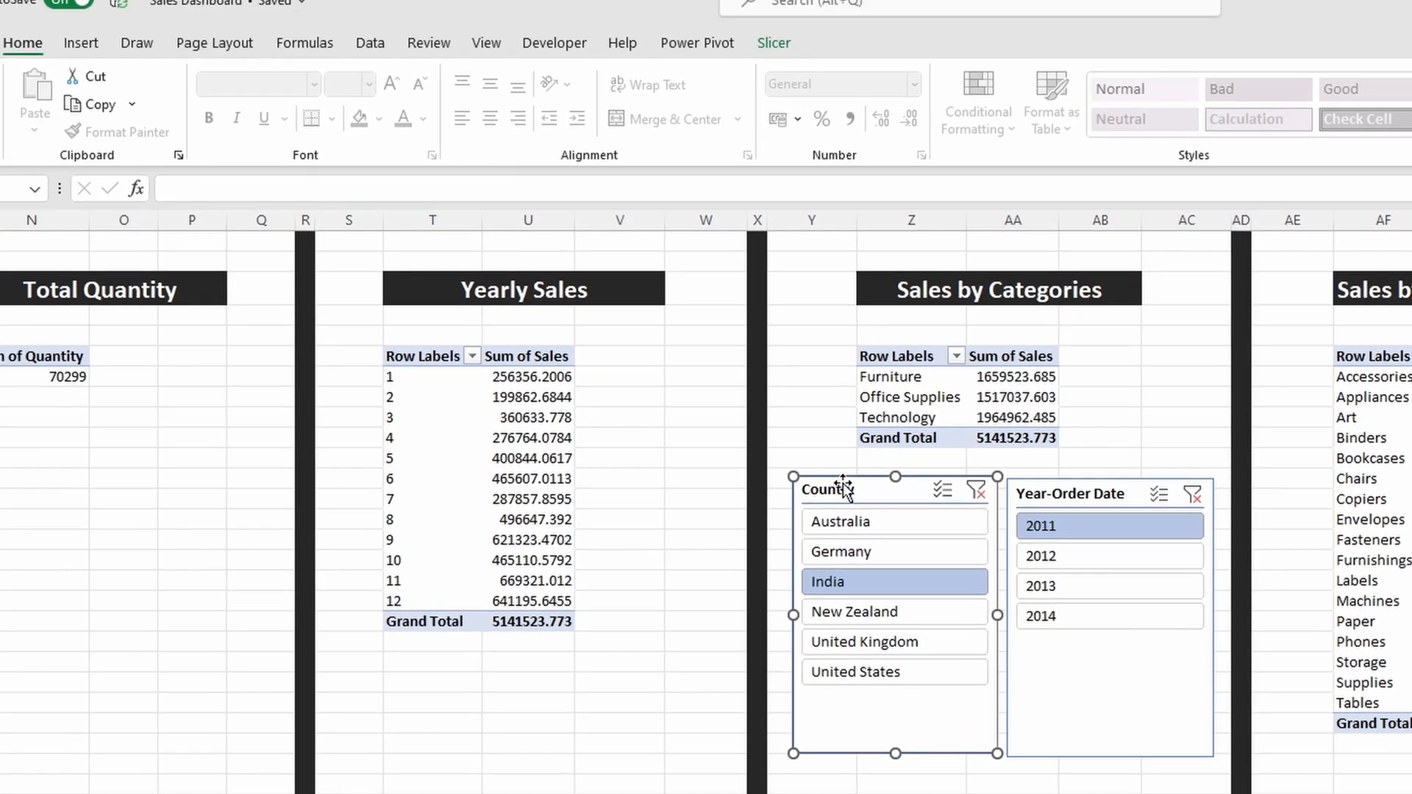
pyautogui.click(774, 44)
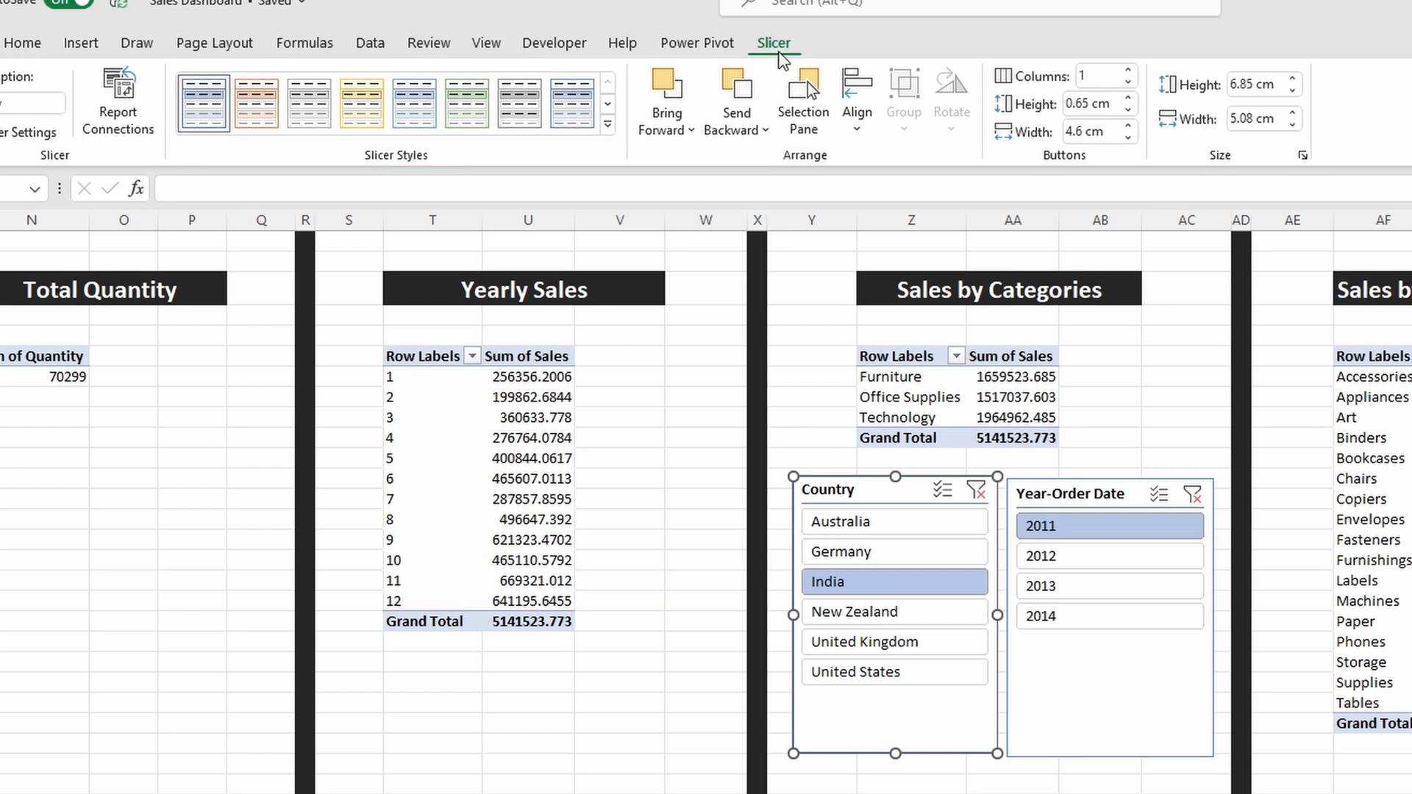
pyautogui.click(137, 108)
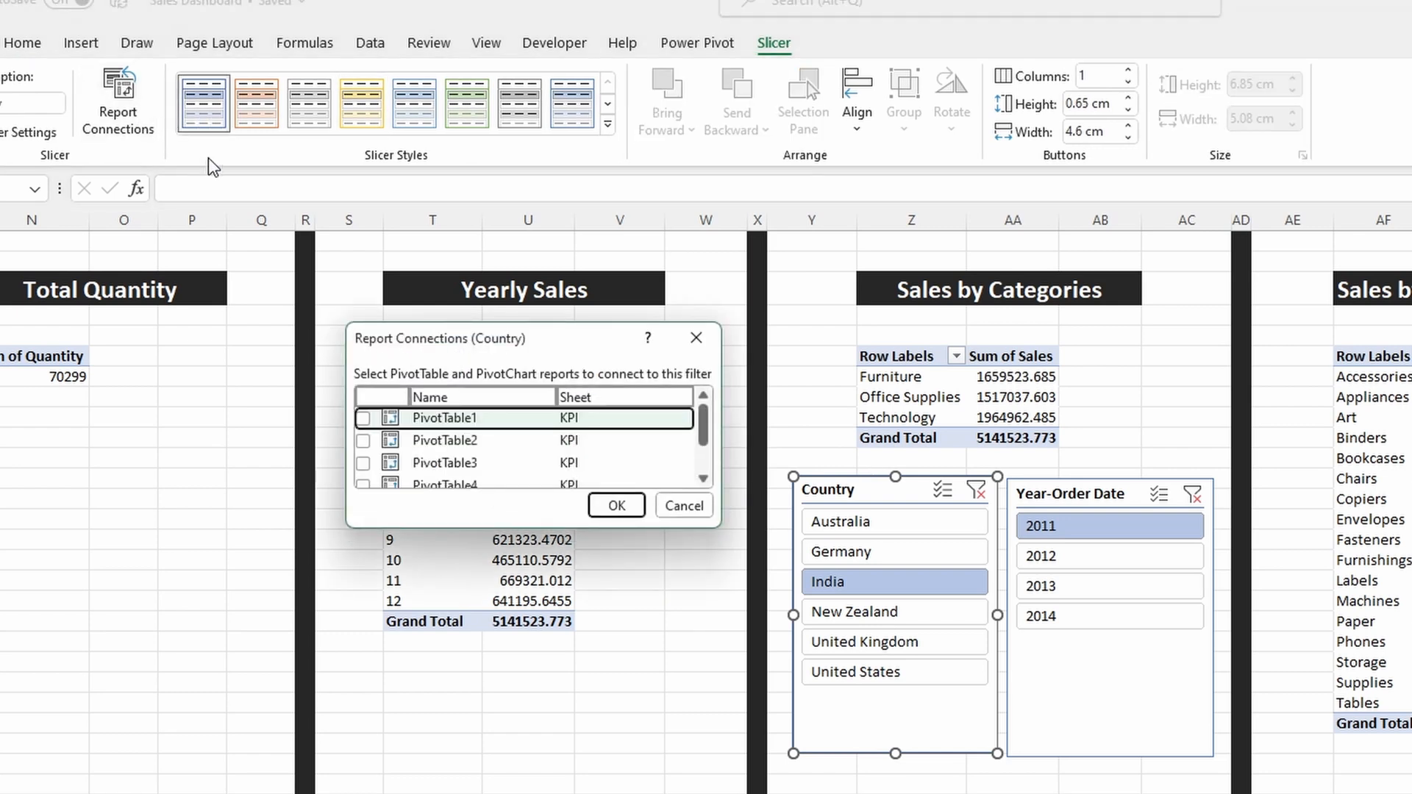
pyautogui.moveTo(705, 523); pyautogui.dragTo(720, 636)
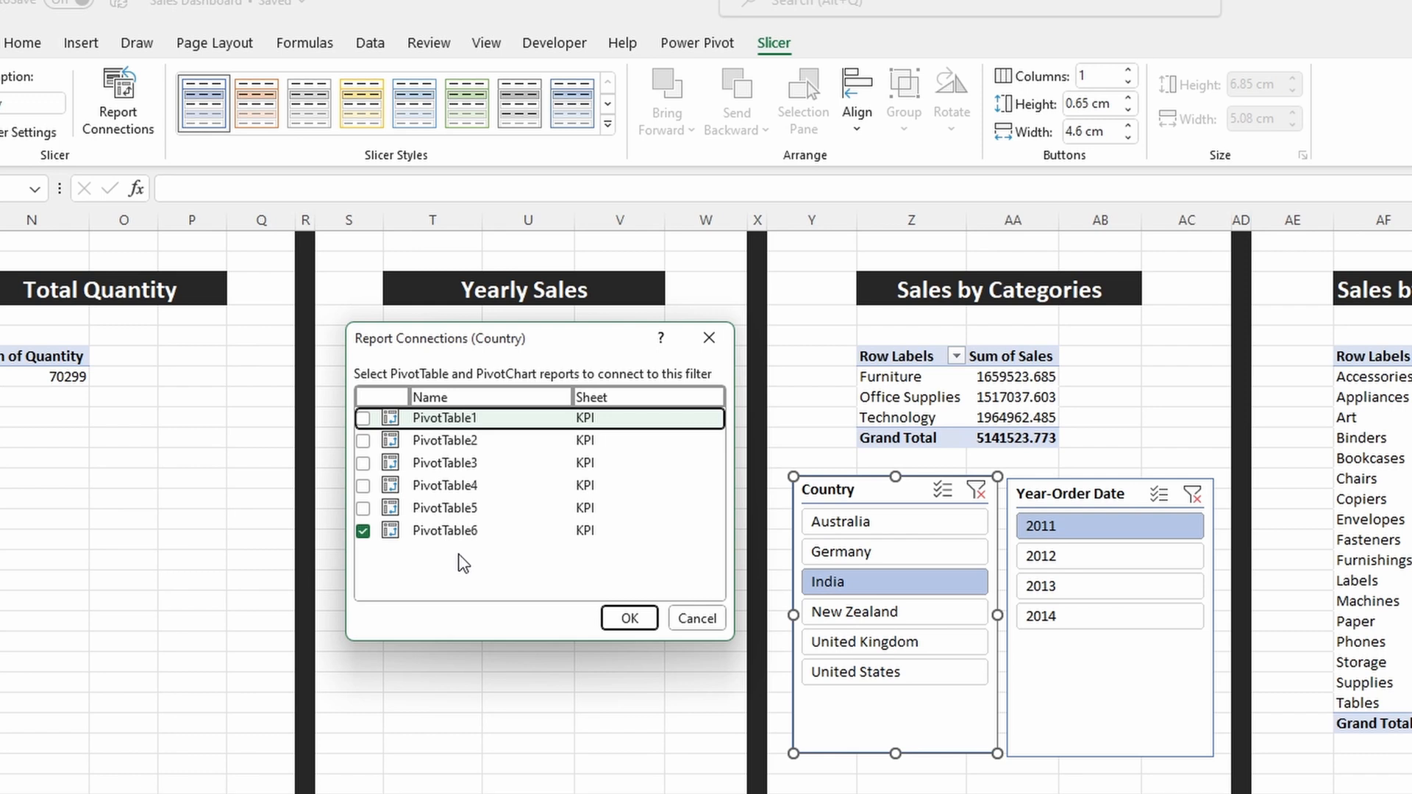
pyautogui.click(364, 508)
pyautogui.click(364, 485)
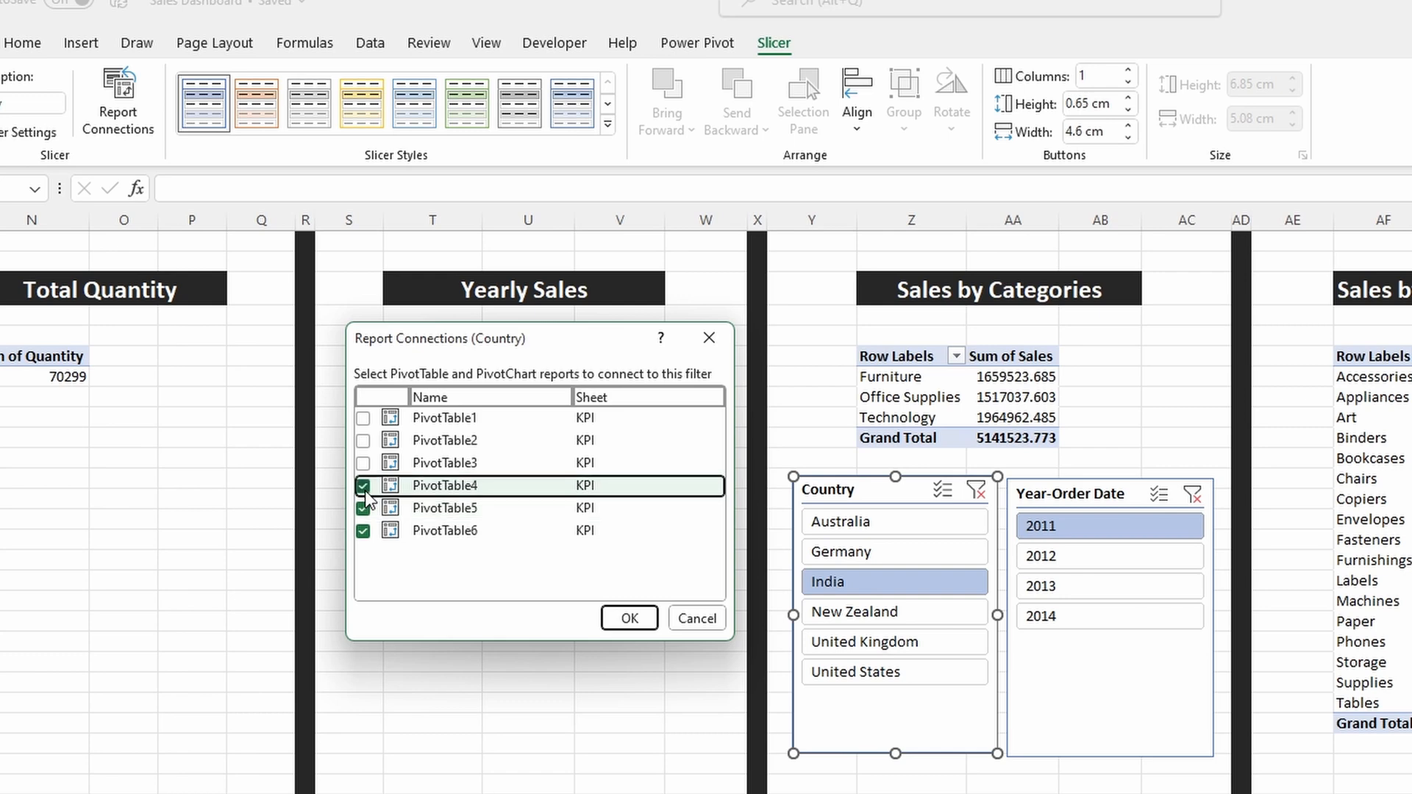
pyautogui.click(627, 618)
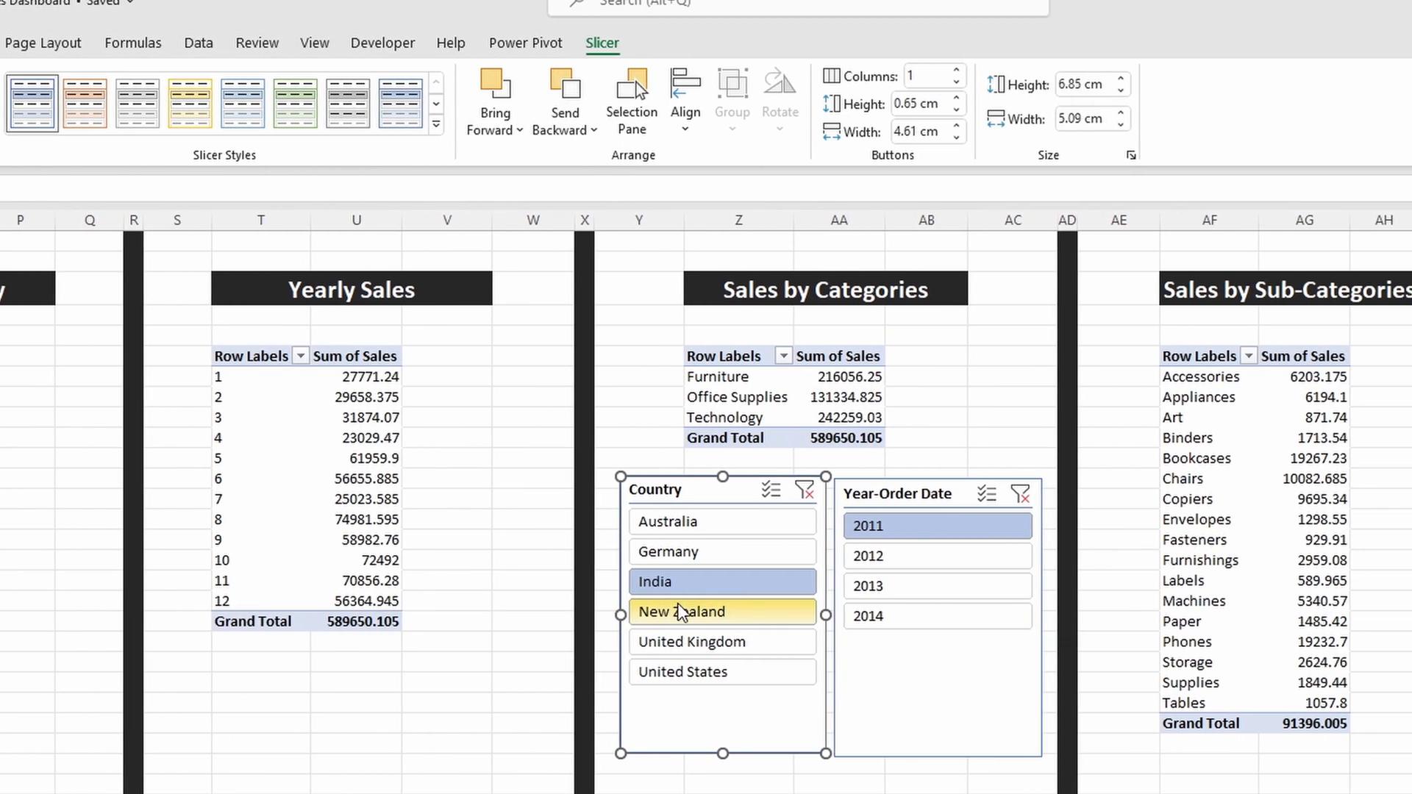
# Step: Test the Country slicer on the connected PivotTables with New Zealand, Germany and Australia
pyautogui.click(873, 612)
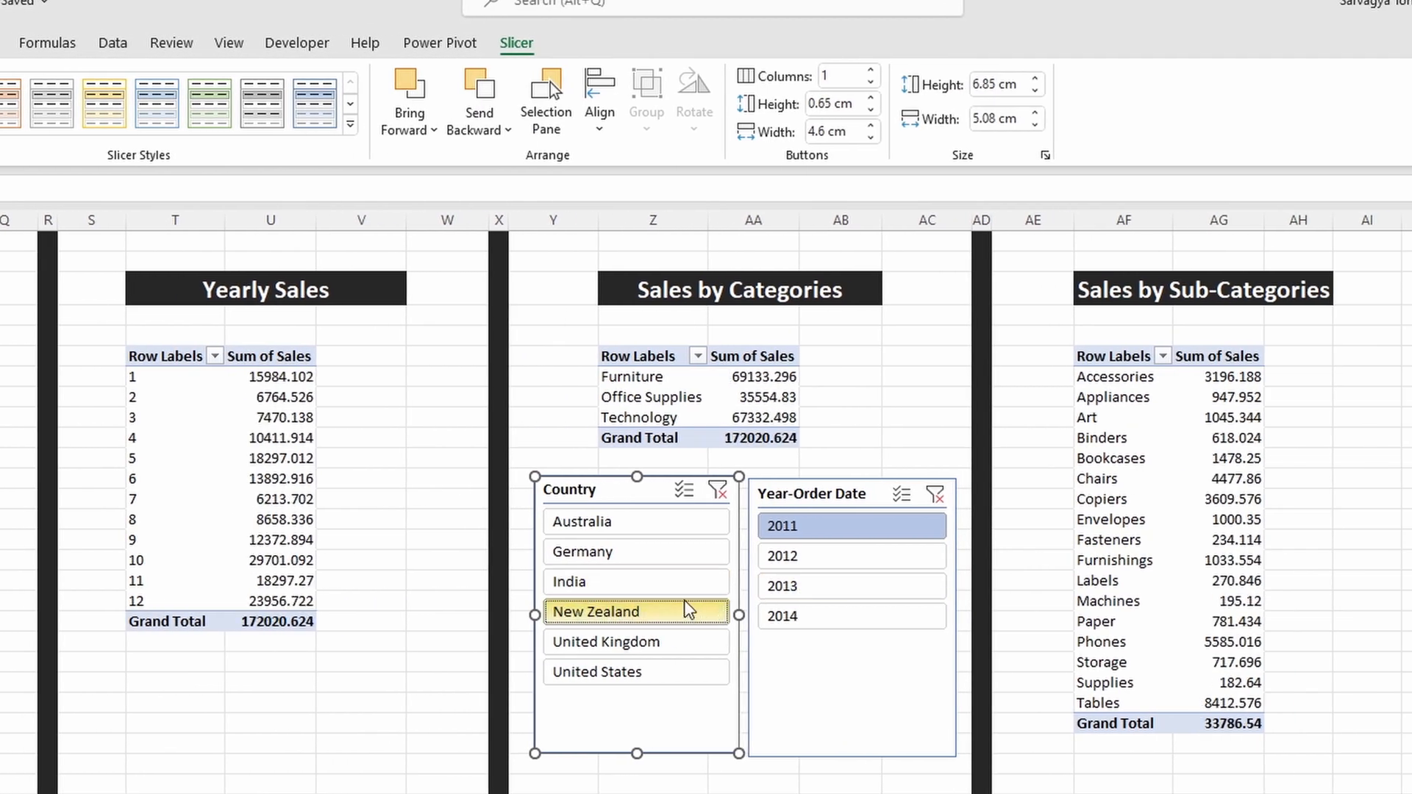
pyautogui.click(670, 560)
pyautogui.click(681, 527)
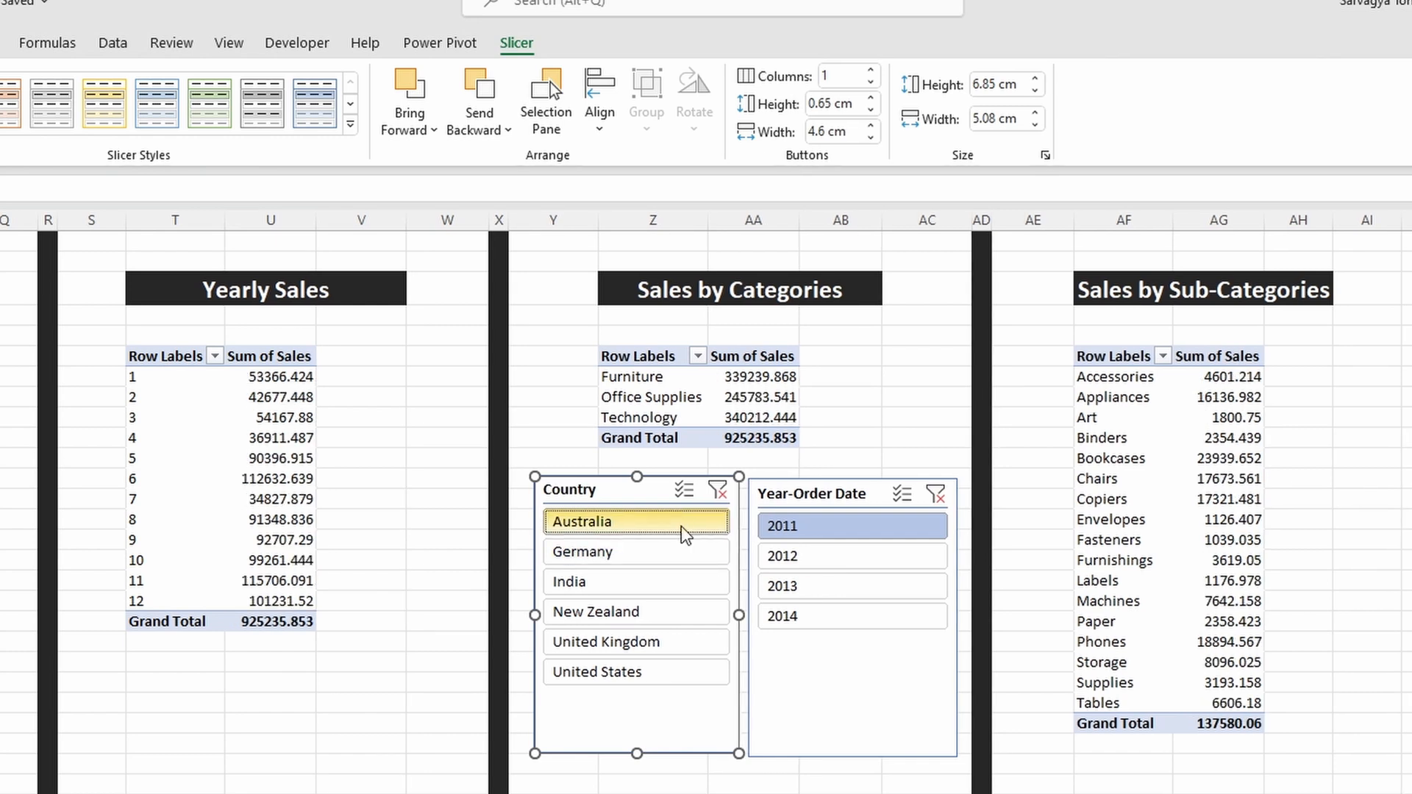
# Step: Connect the Year-Order Date slicer to PivotTable4 and PivotTable5 in its report connections
pyautogui.click(793, 497)
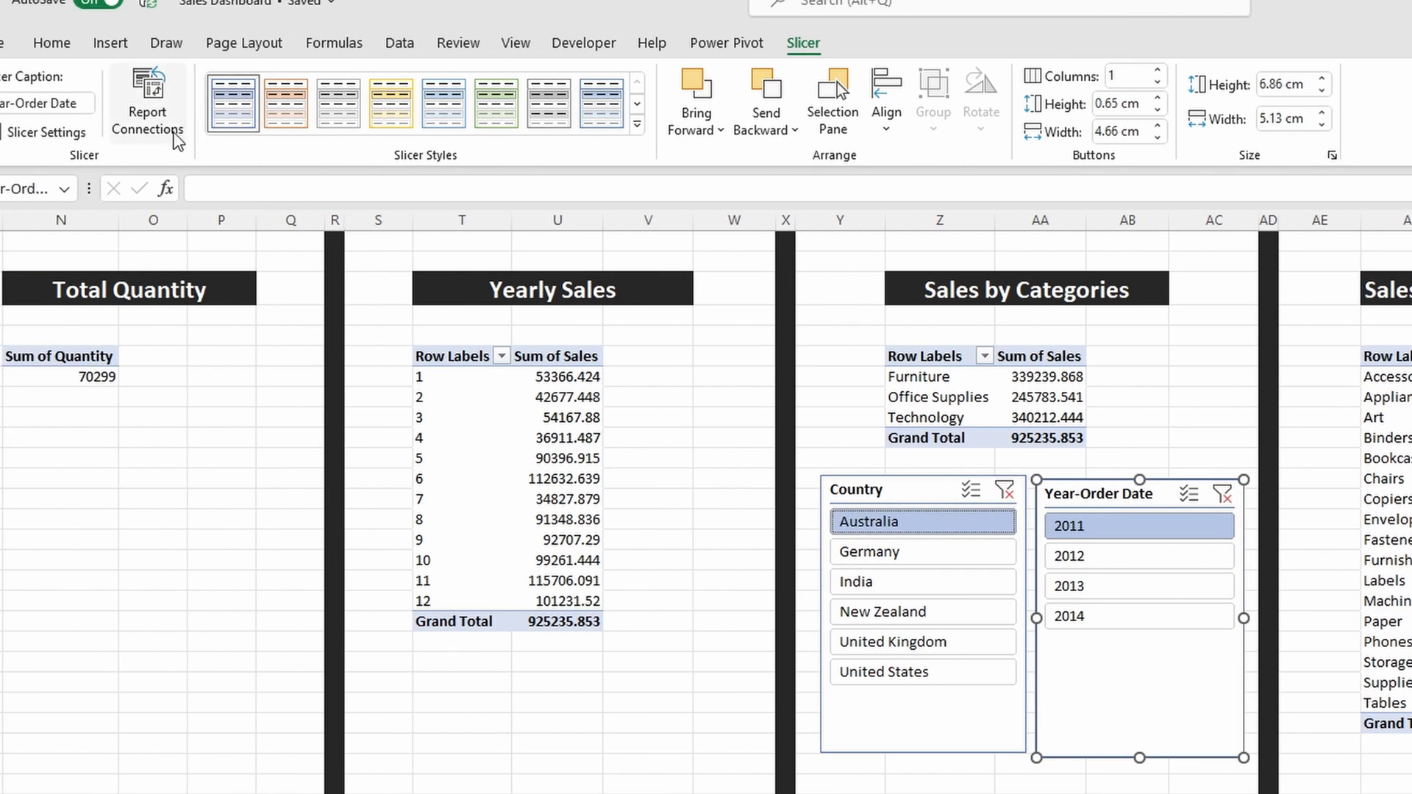
pyautogui.click(175, 136)
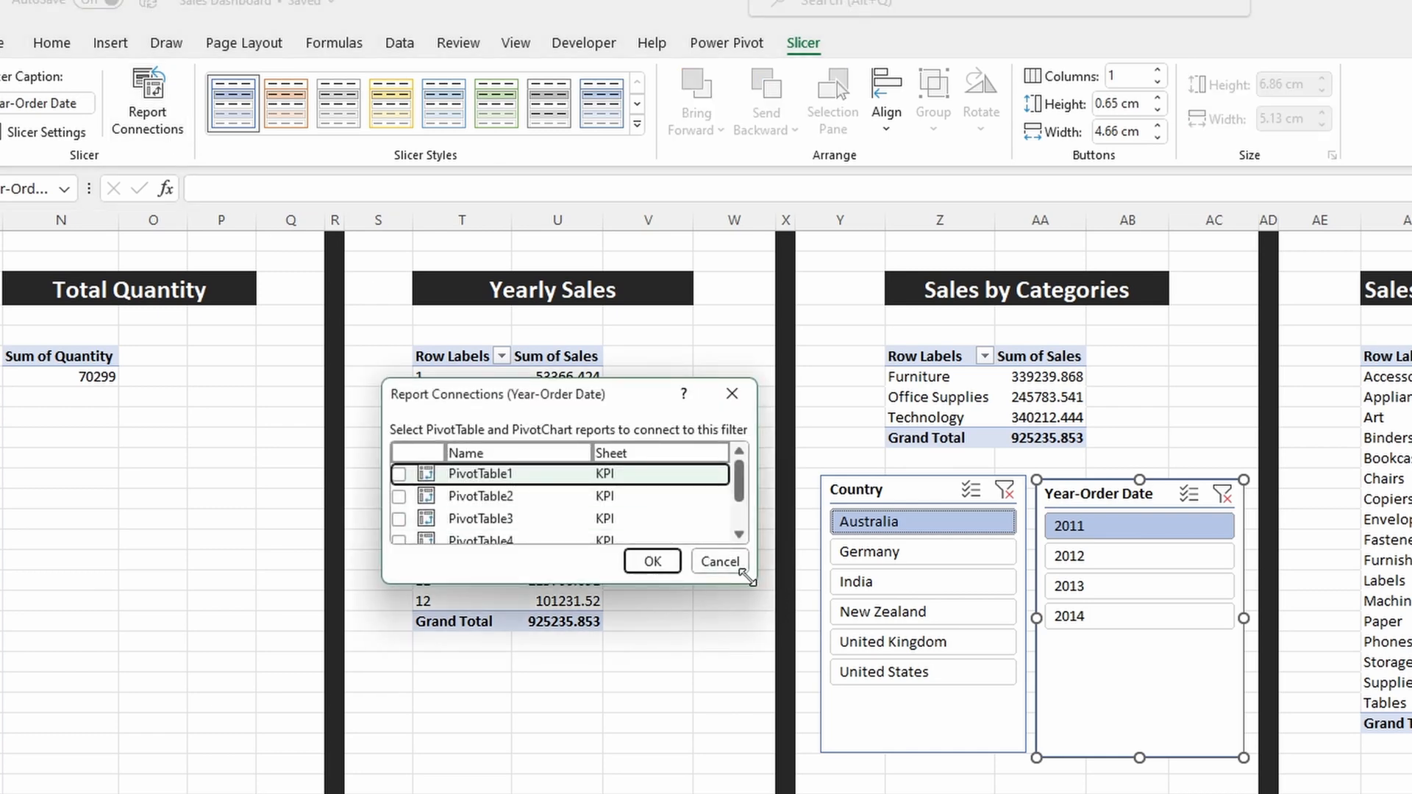
pyautogui.moveTo(745, 574); pyautogui.dragTo(776, 669)
pyautogui.click(399, 563)
pyautogui.click(399, 541)
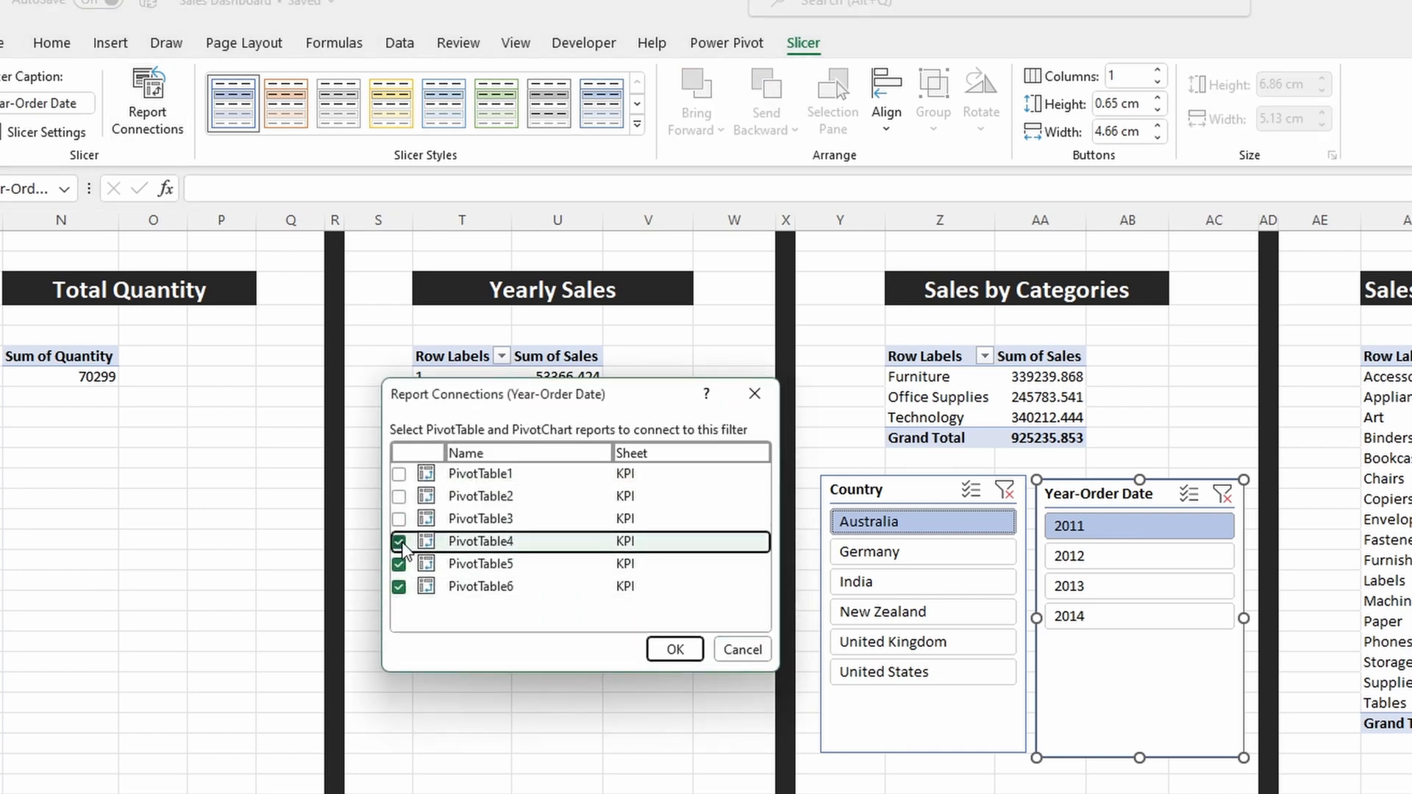
pyautogui.click(674, 648)
# Step: Filter the connected PivotTables by 2012, 2013 and finally 2014, and switch the country to New Zealand
pyautogui.click(1061, 563)
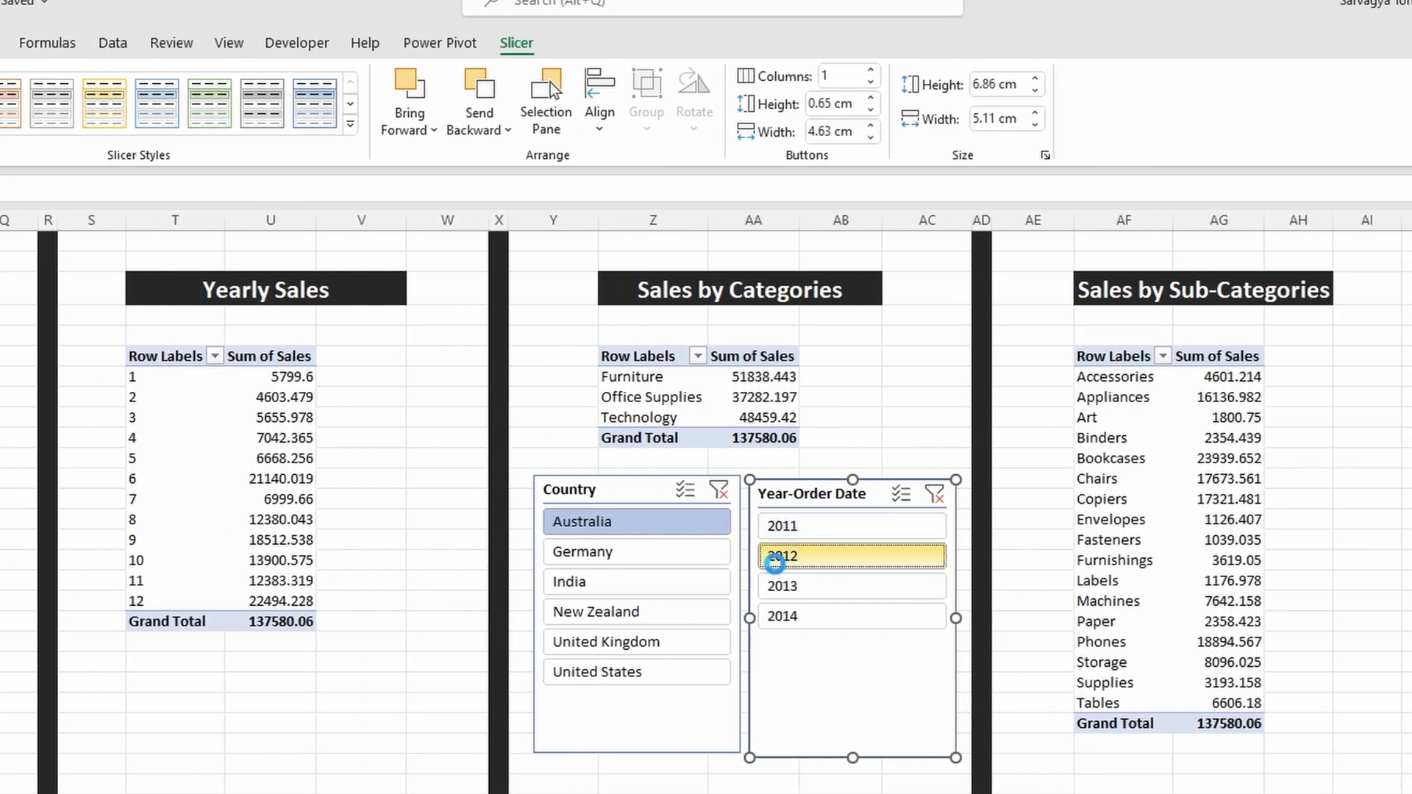
pyautogui.click(788, 584)
pyautogui.click(796, 614)
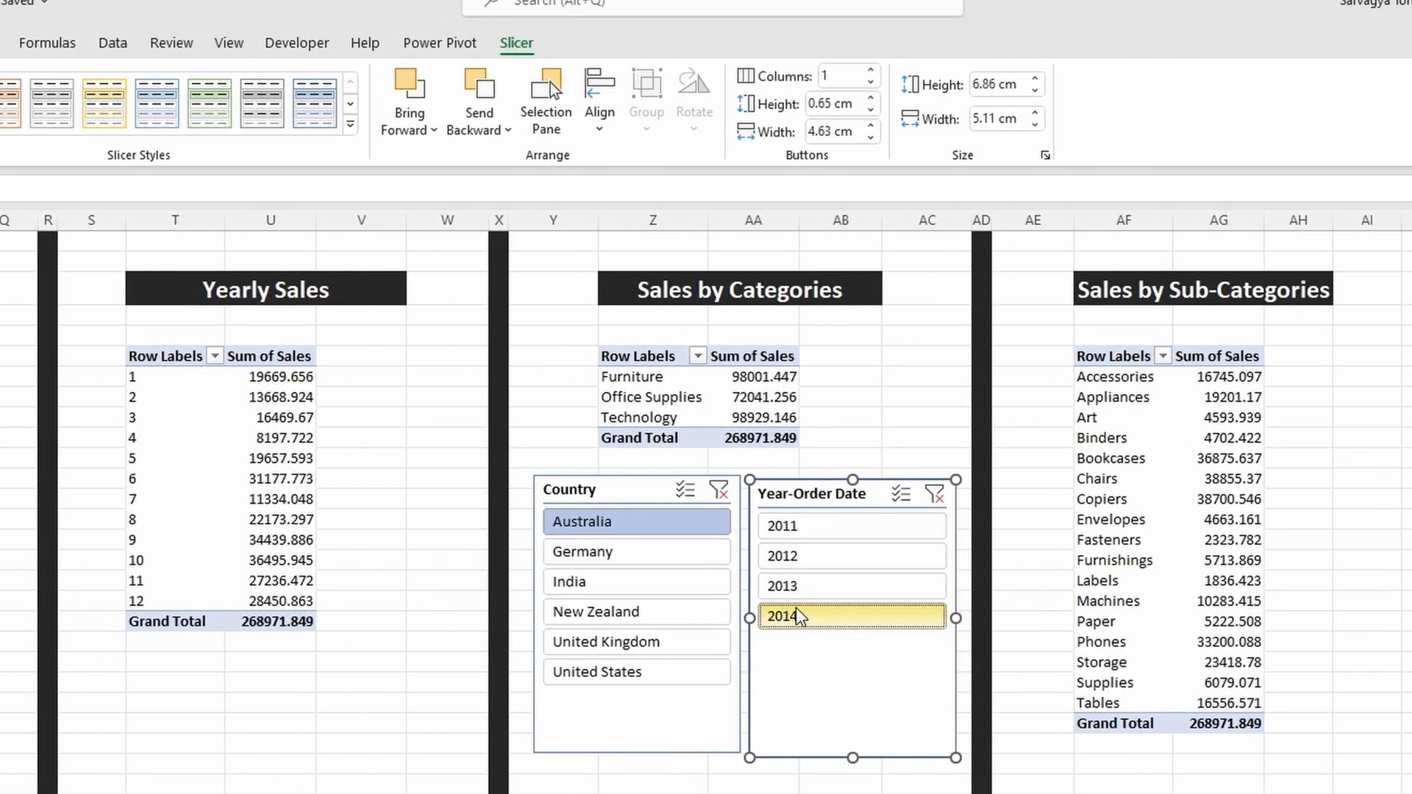
pyautogui.click(687, 611)
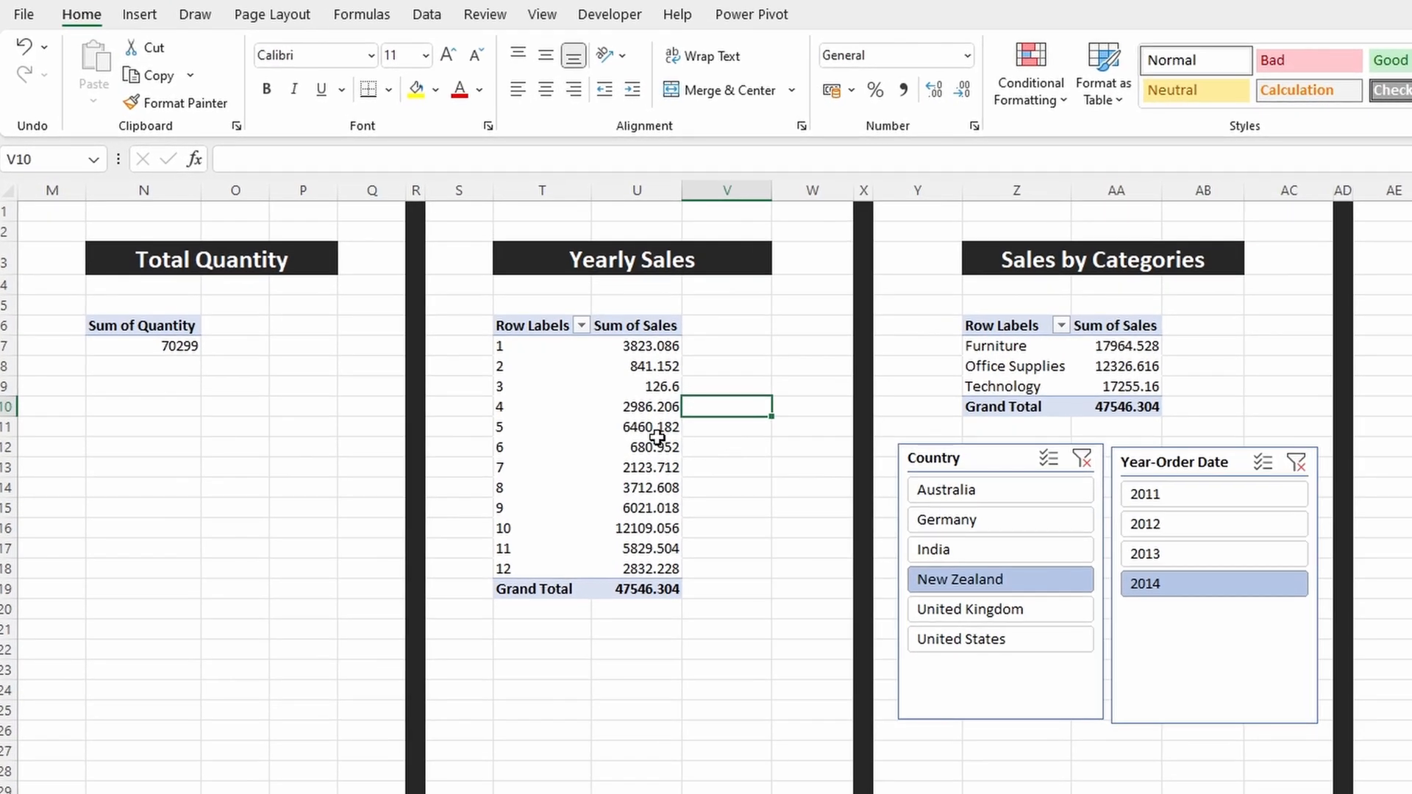
# Step: Insert a line chart based on the Yearly Sales PivotTable
pyautogui.click(460, 341)
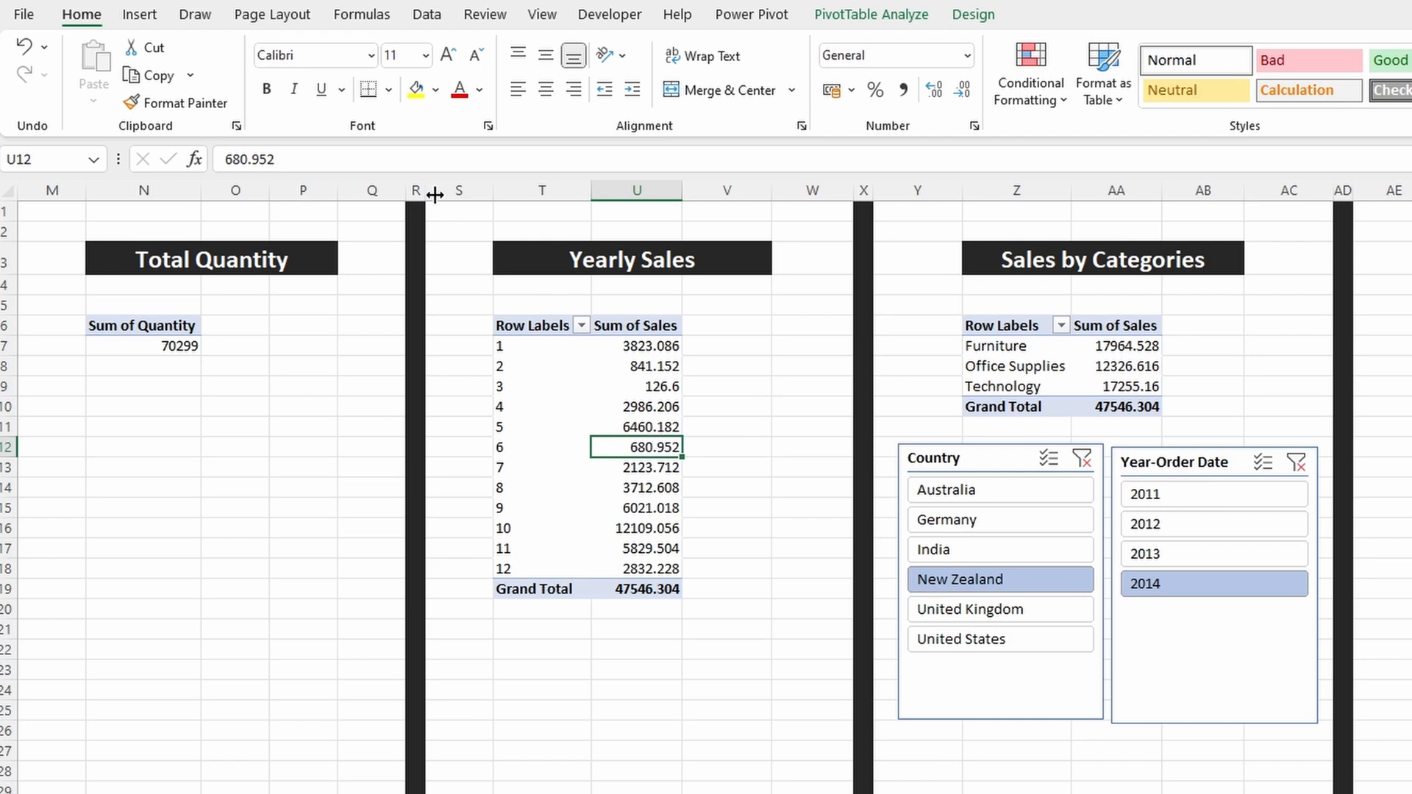
pyautogui.click(151, 16)
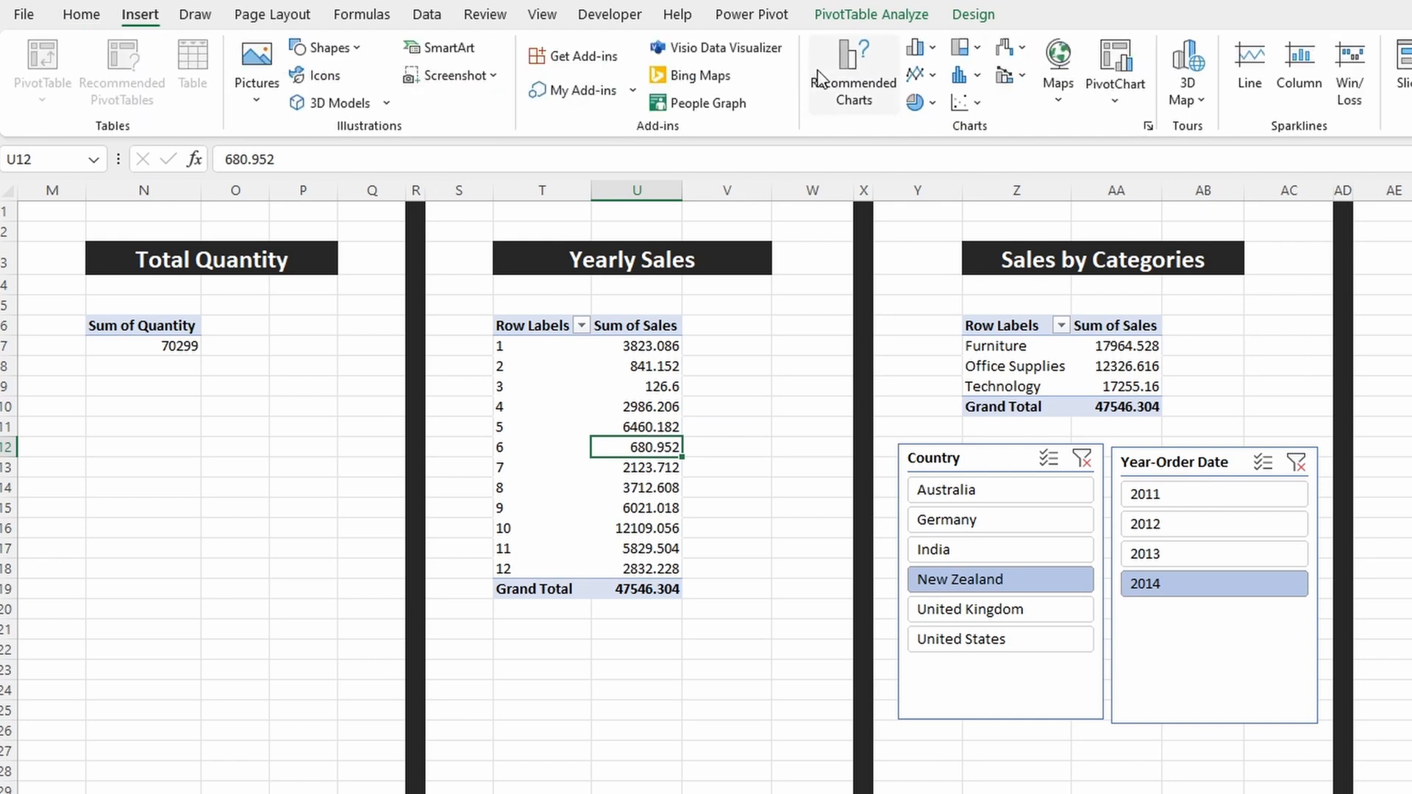
pyautogui.click(923, 75)
pyautogui.click(927, 127)
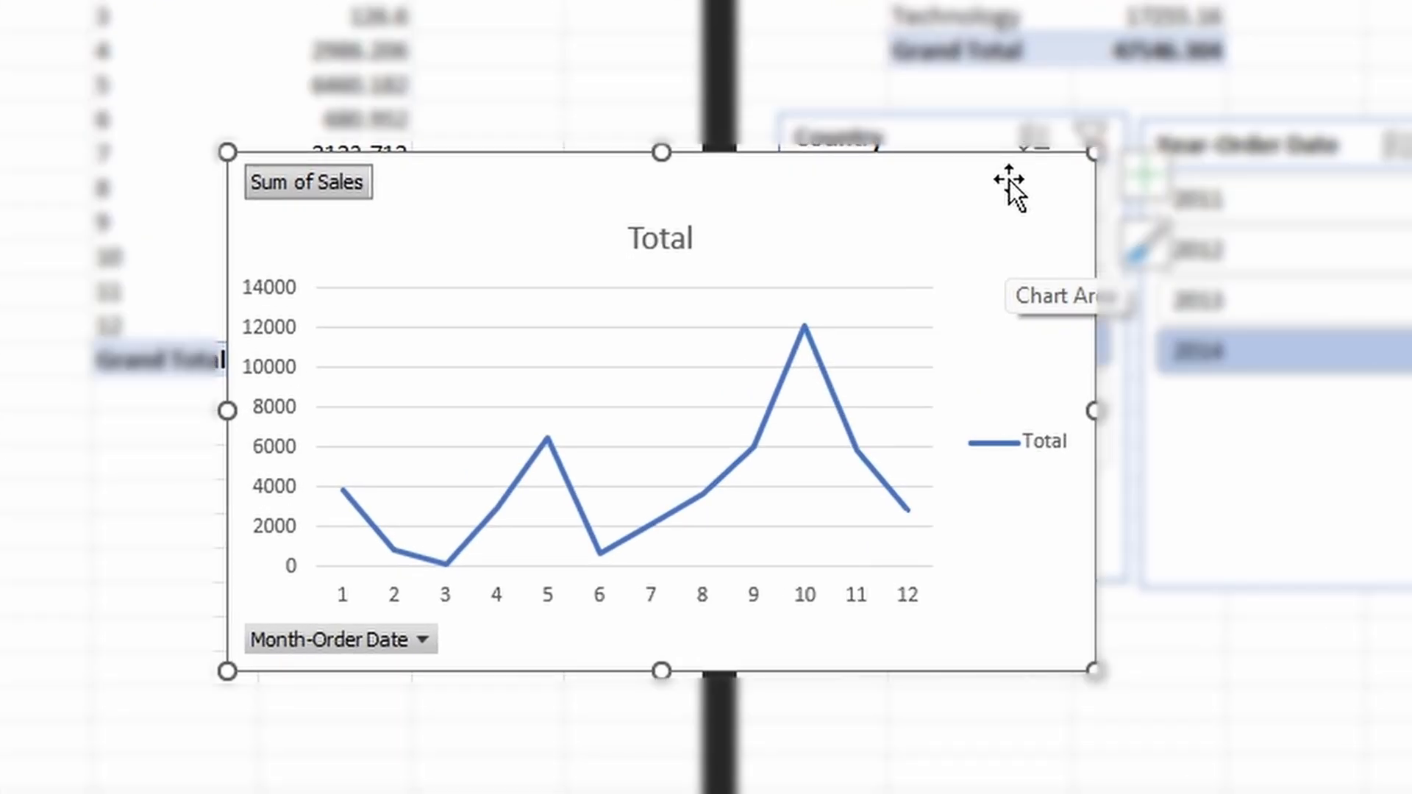
# Step: Hide all field buttons on the yearly sales line chart and remove its title and legend
pyautogui.rightClick(354, 183)
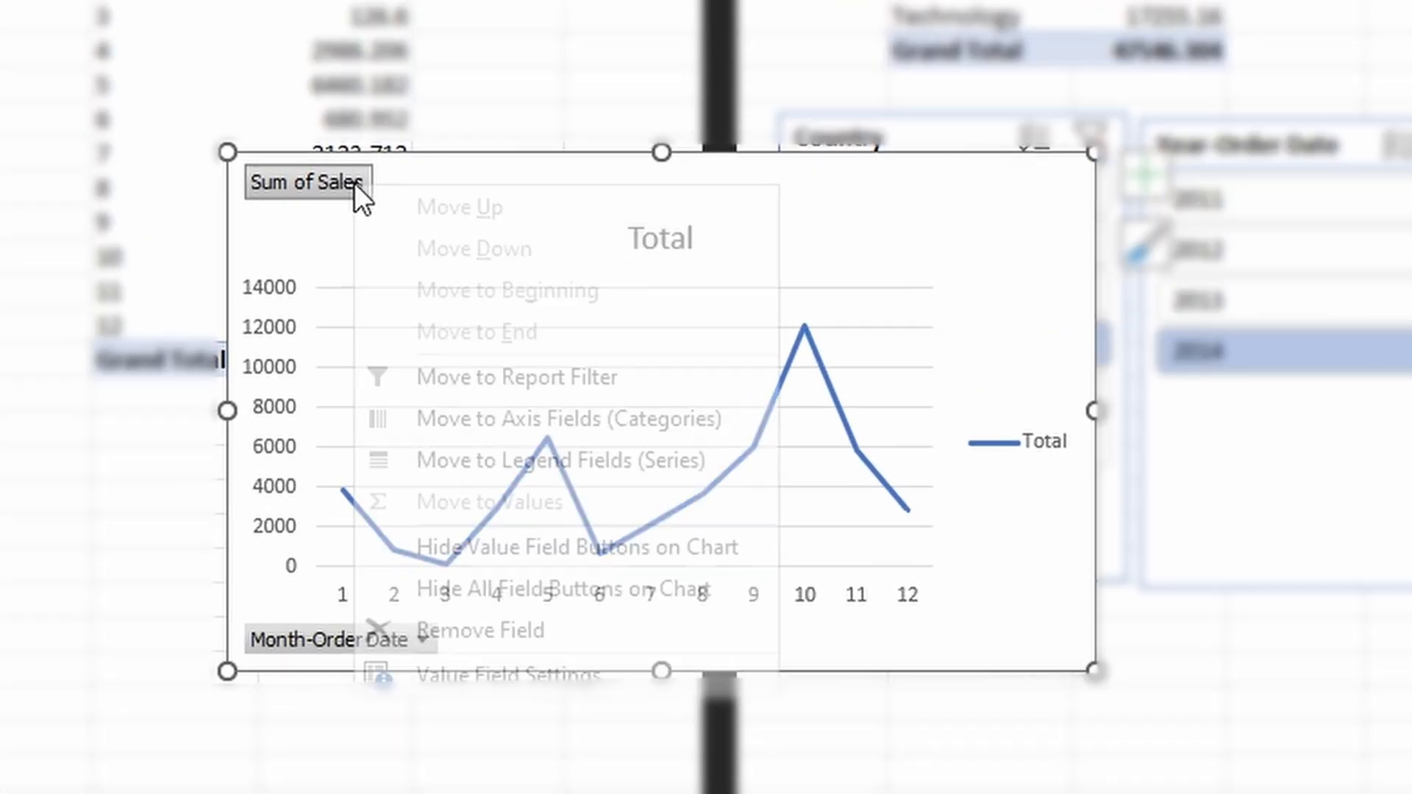
pyautogui.click(600, 594)
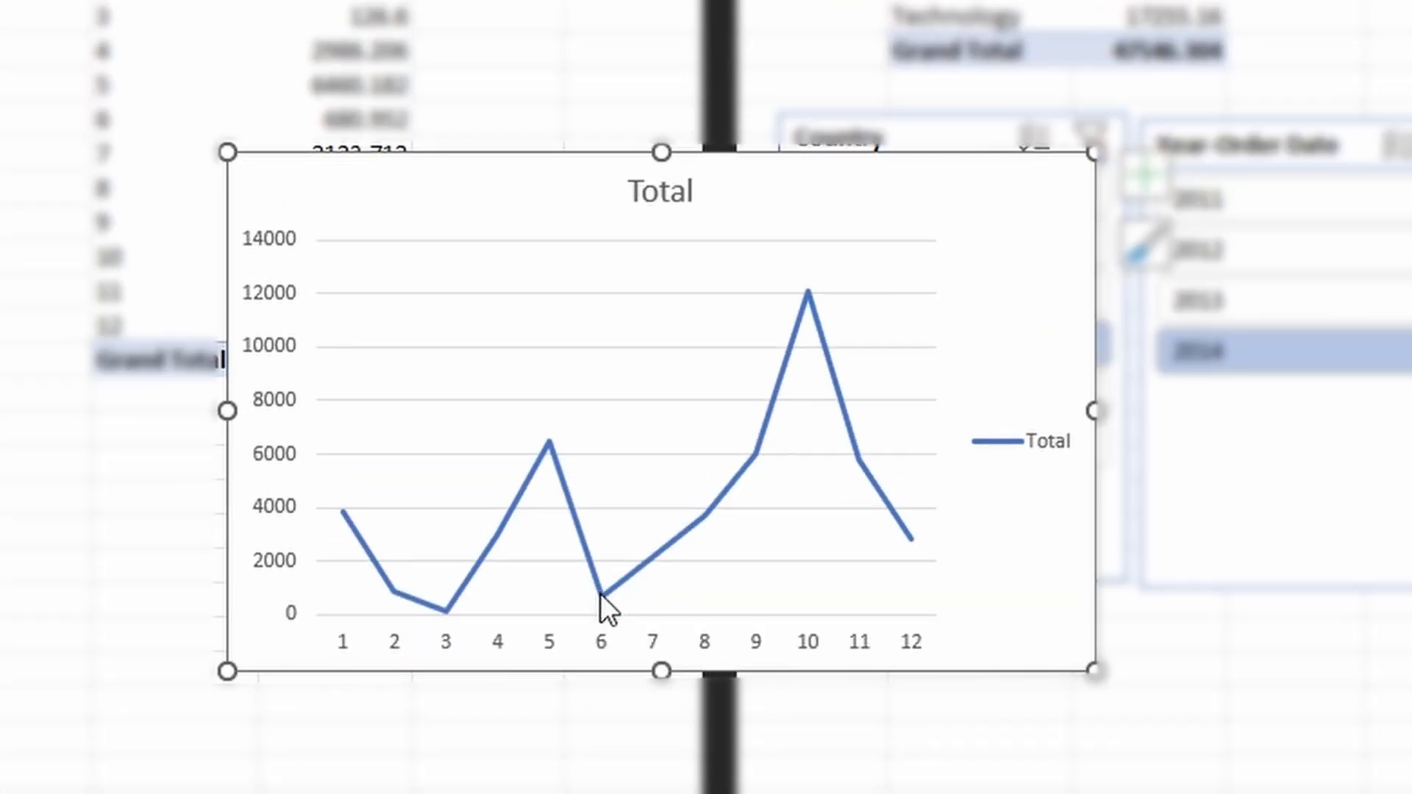
pyautogui.click(678, 188)
pyautogui.press('Delete')
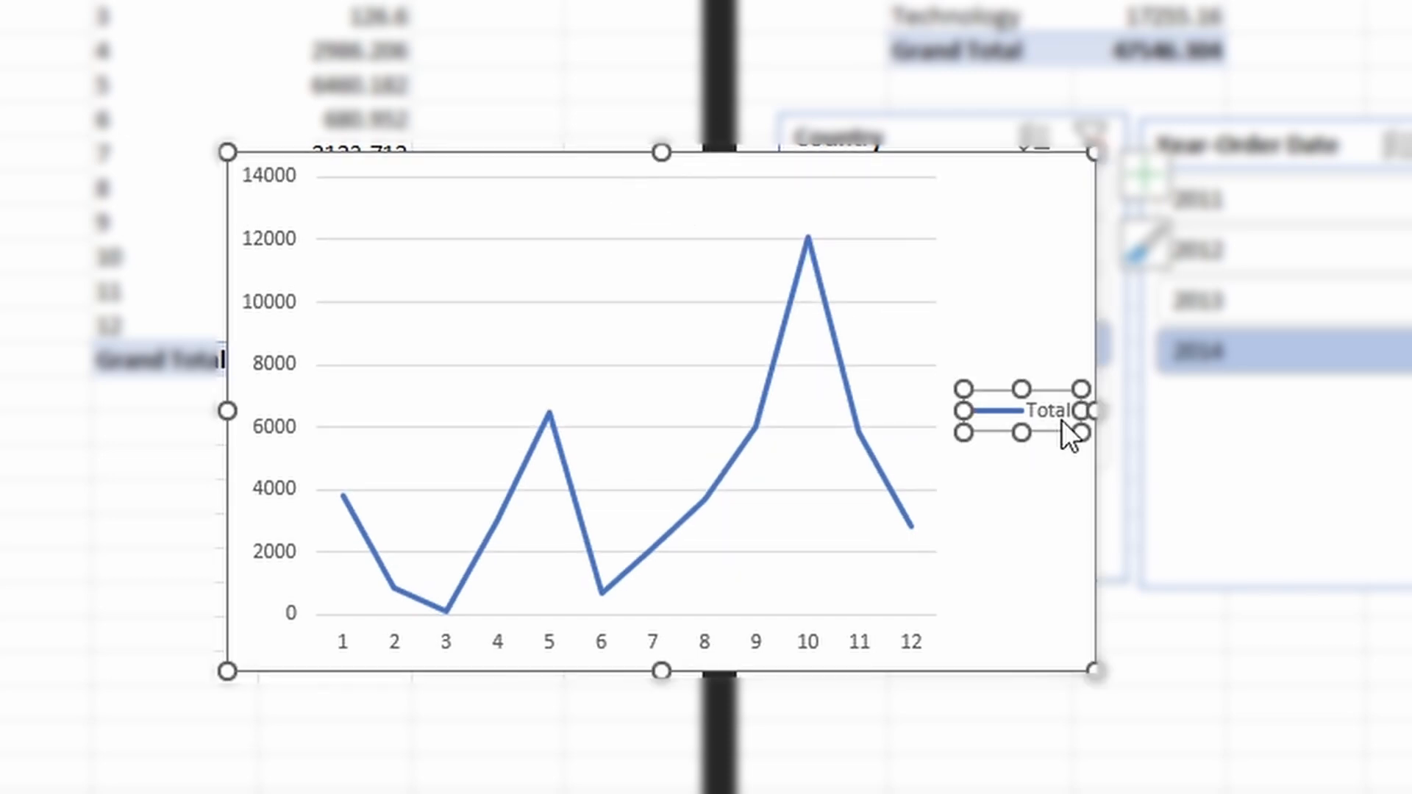
pyautogui.press('Delete')
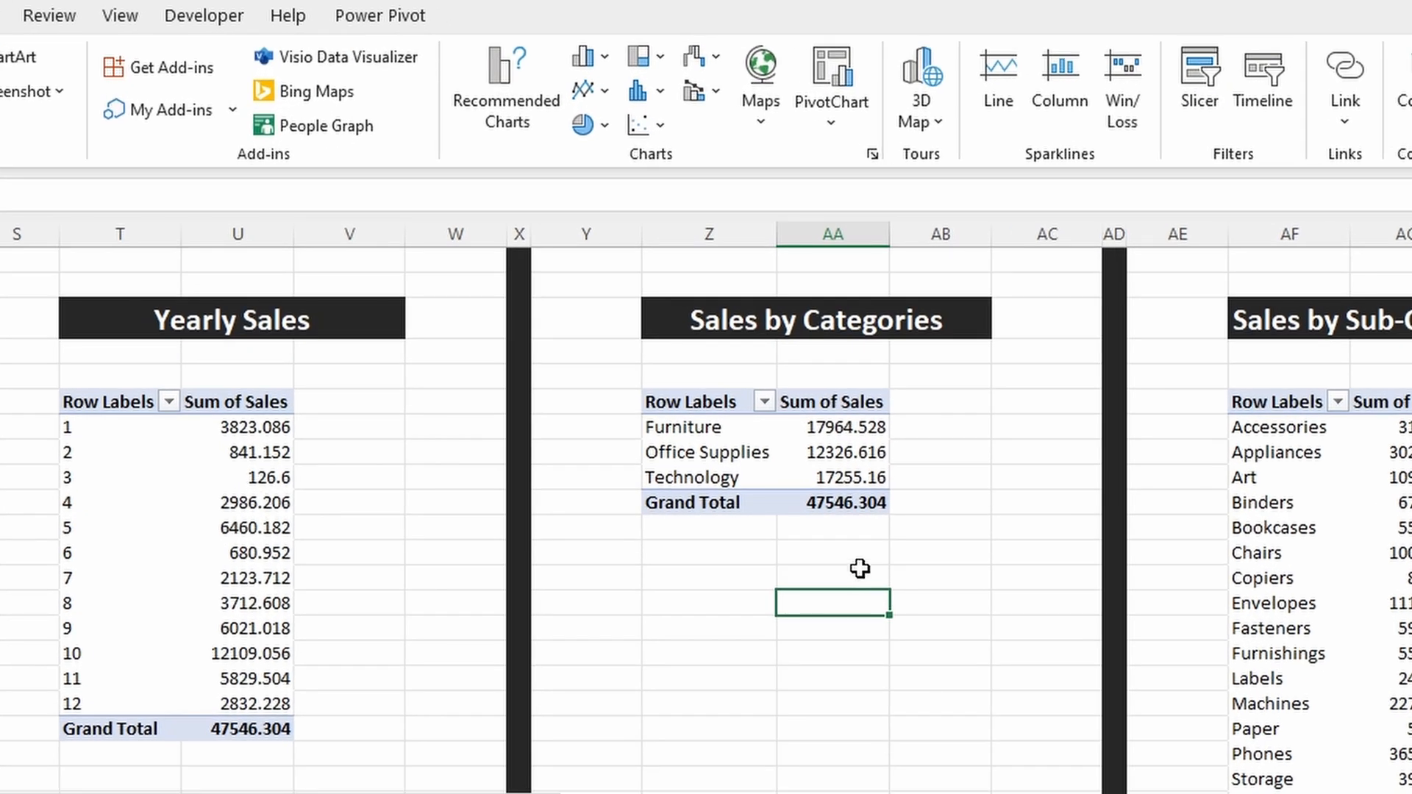
# Step: Try to insert a treemap chart directly from the Sales by Categories PivotTable
pyautogui.click(857, 463)
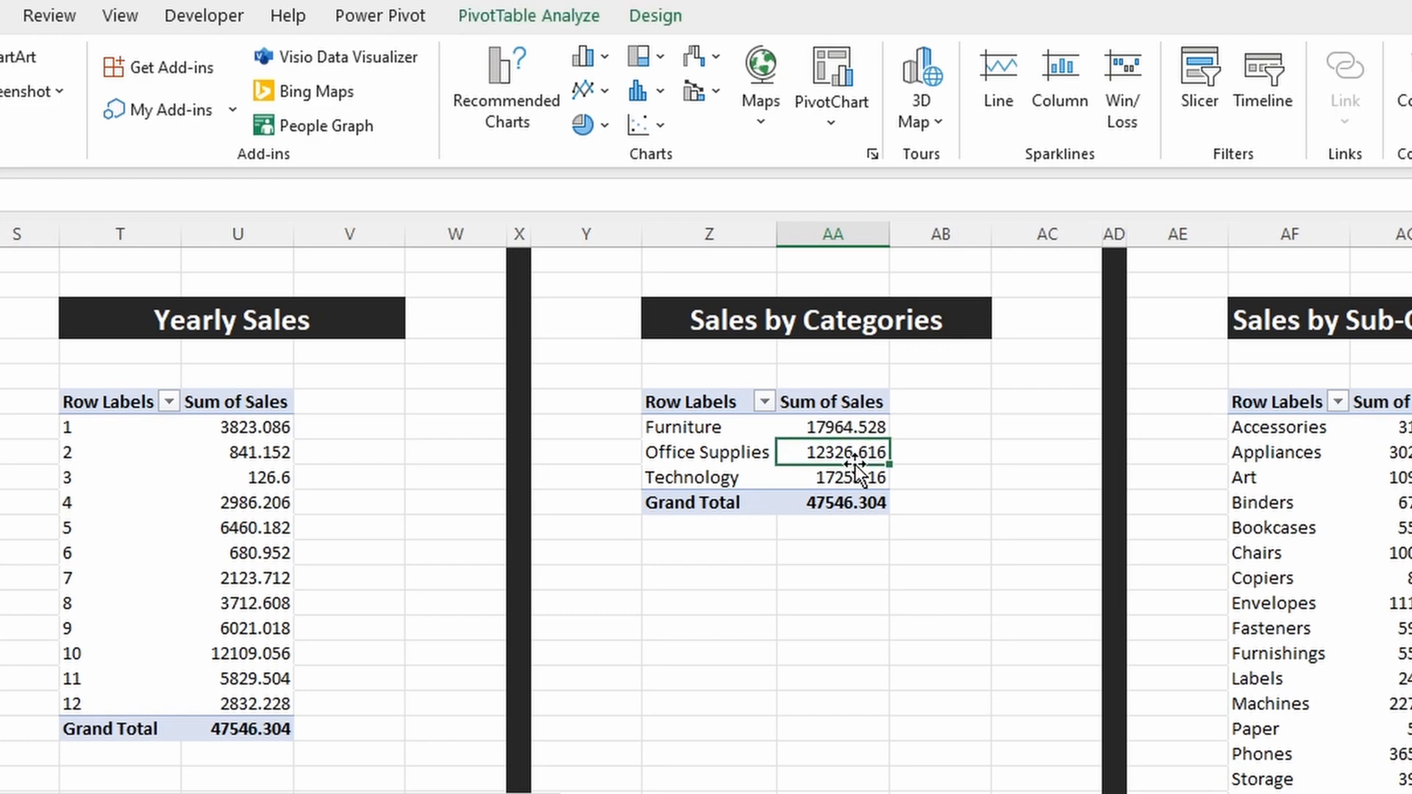
pyautogui.click(638, 59)
pyautogui.click(680, 156)
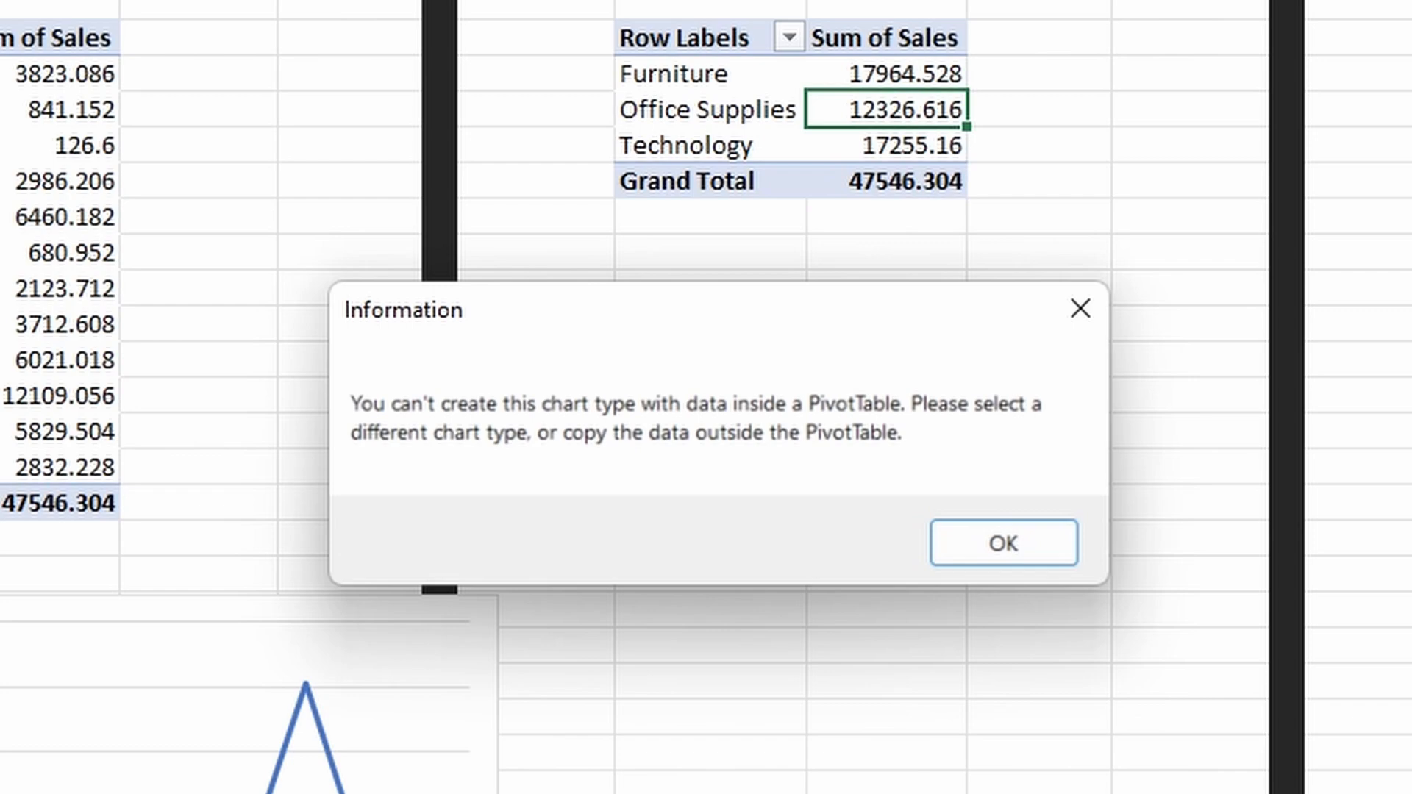
pyautogui.click(986, 544)
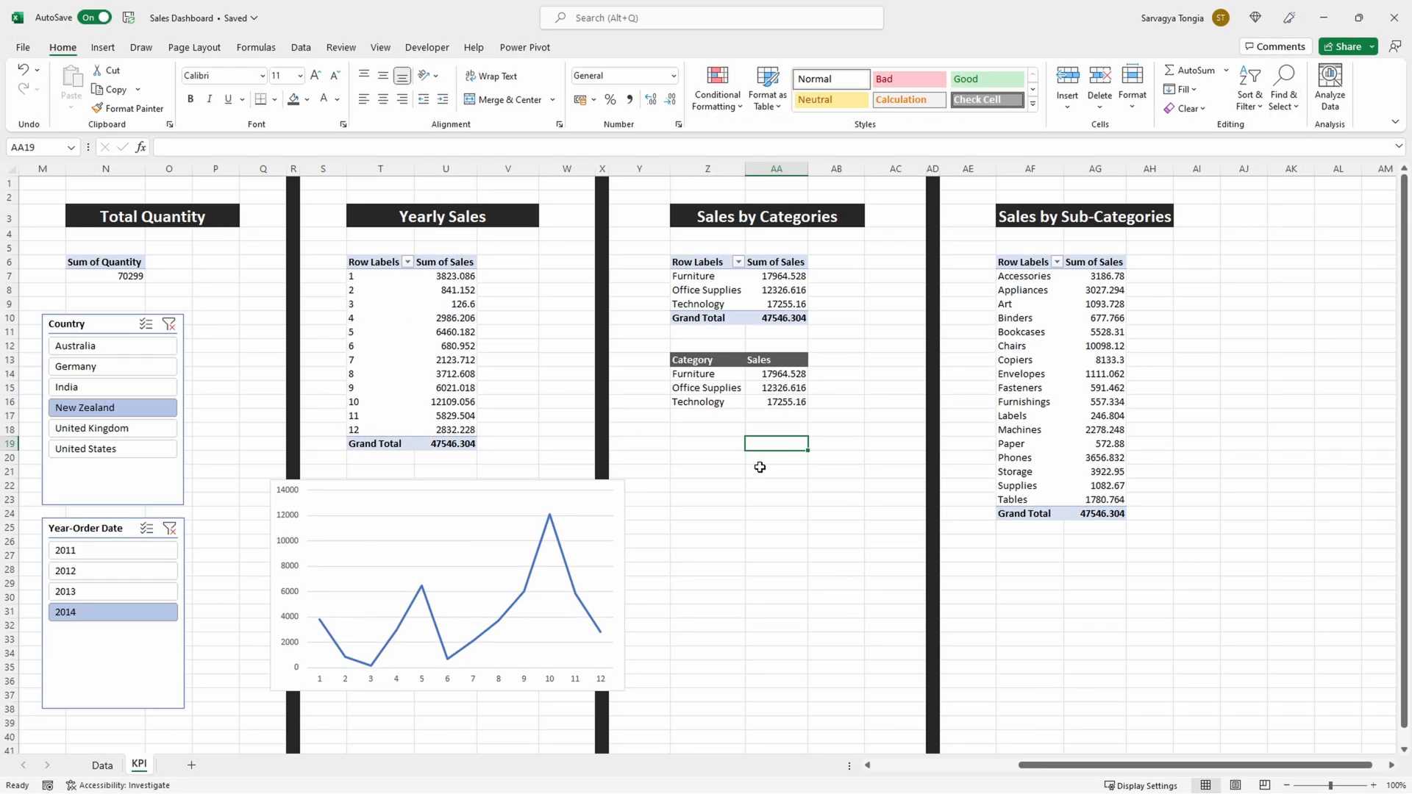
# Step: Insert a treemap chart from the Category and Sales helper table and position it just below that table
pyautogui.click(781, 388)
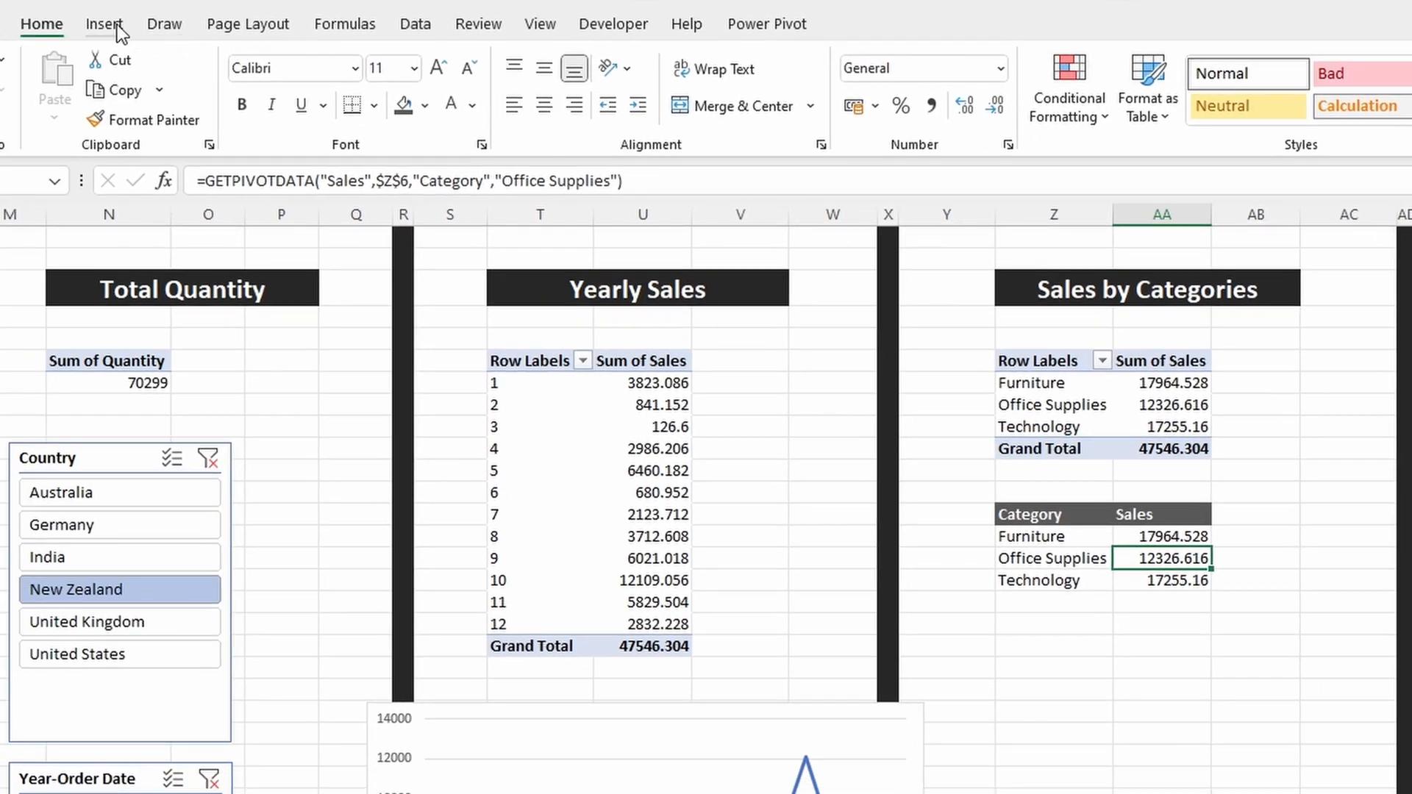
pyautogui.click(104, 25)
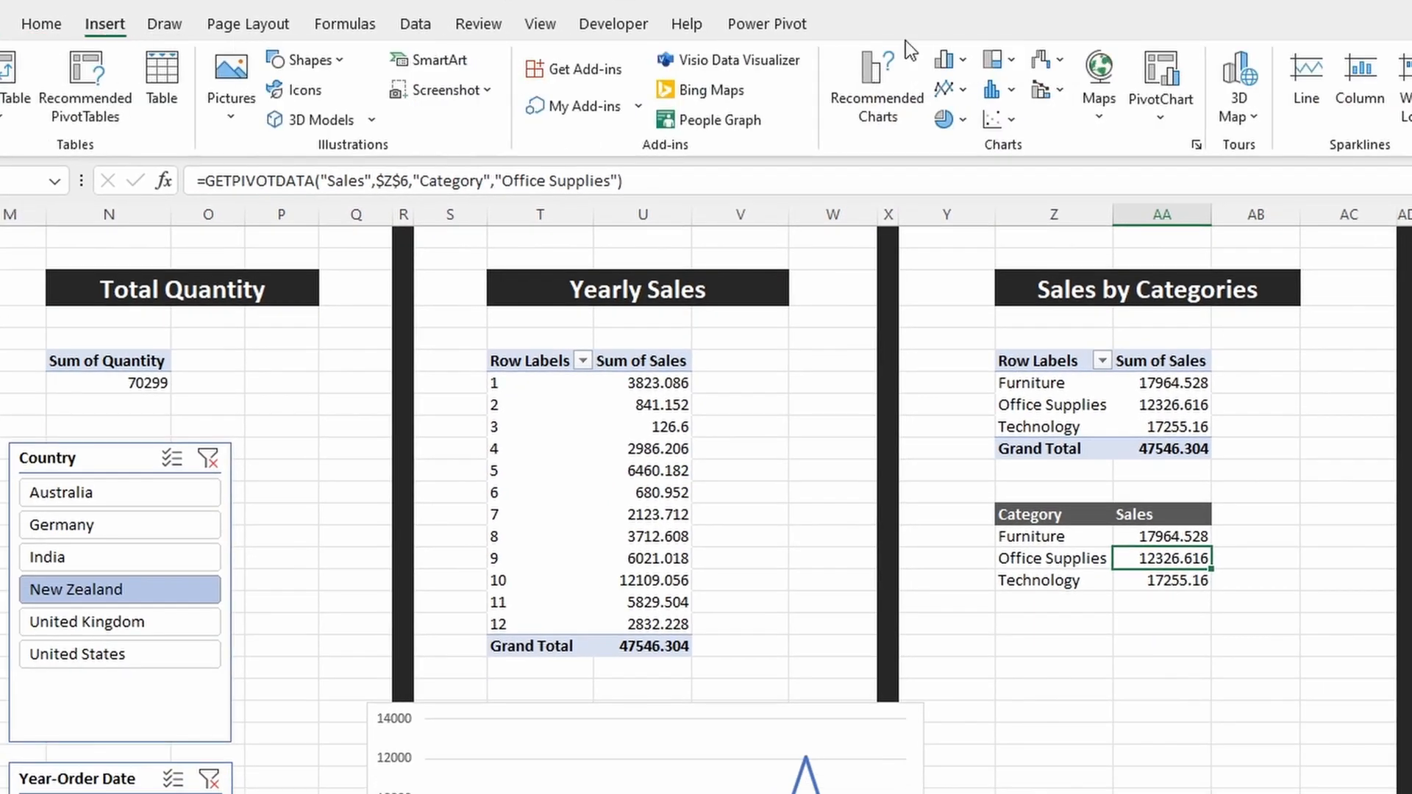
pyautogui.click(992, 61)
pyautogui.click(1009, 140)
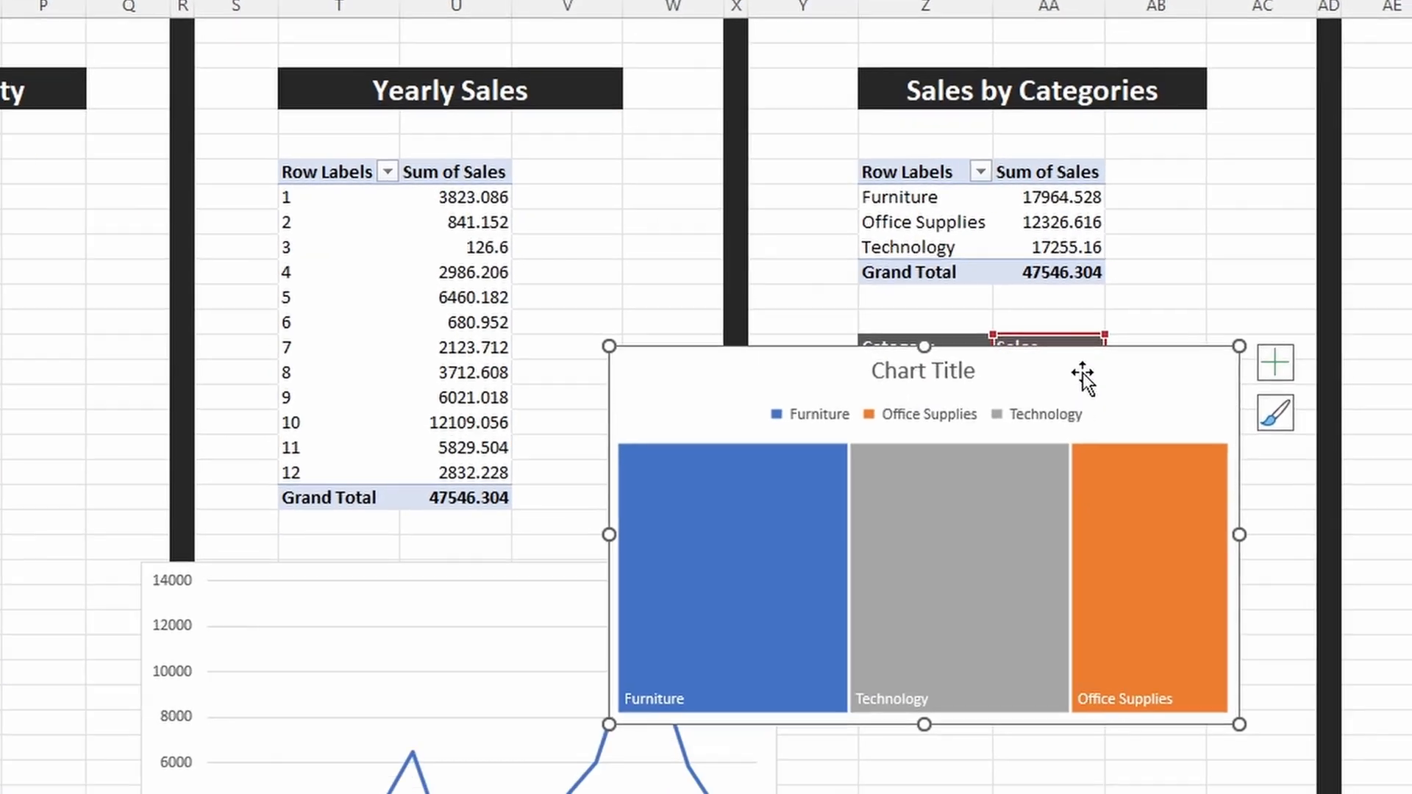
pyautogui.moveTo(1083, 375); pyautogui.dragTo(1150, 527)
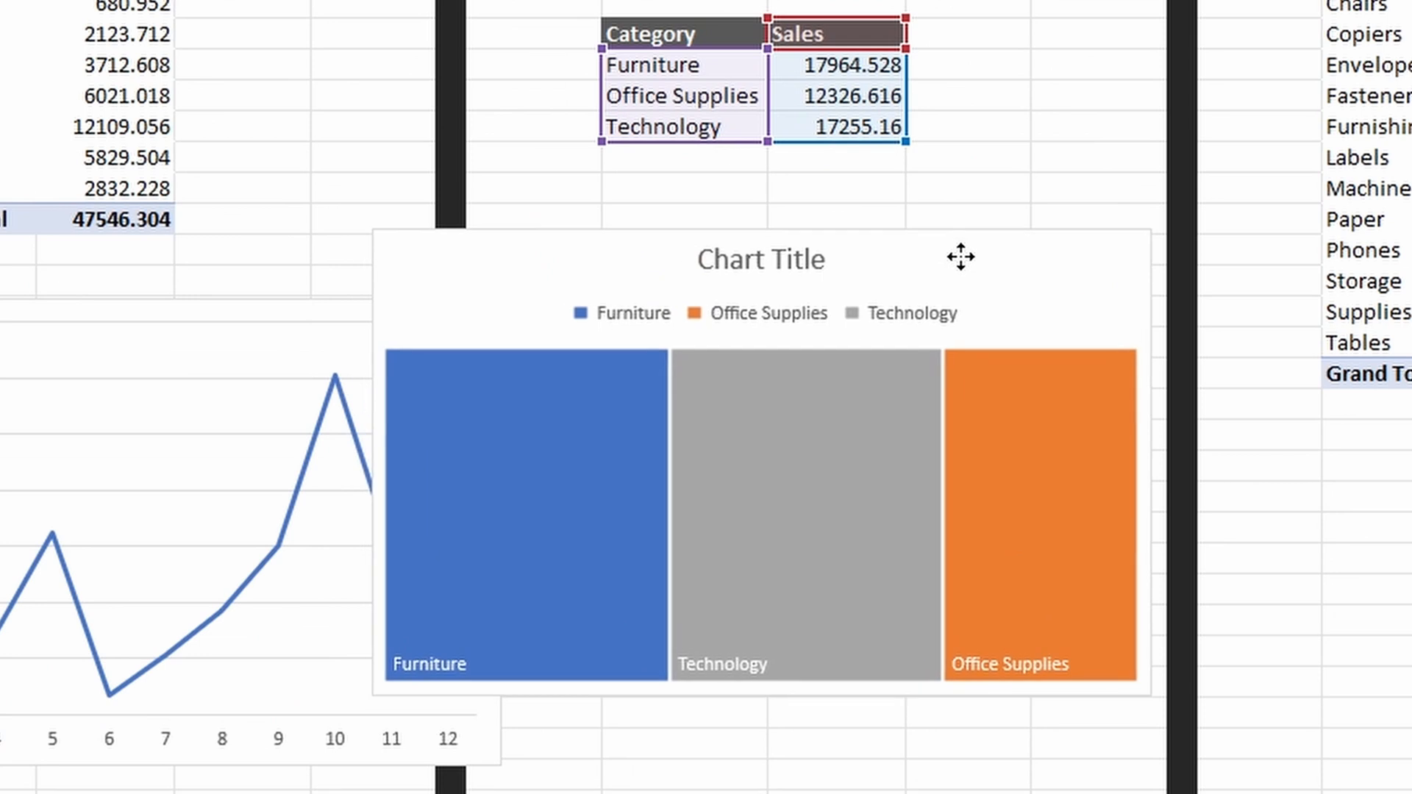
pyautogui.moveTo(961, 256); pyautogui.dragTo(958, 245)
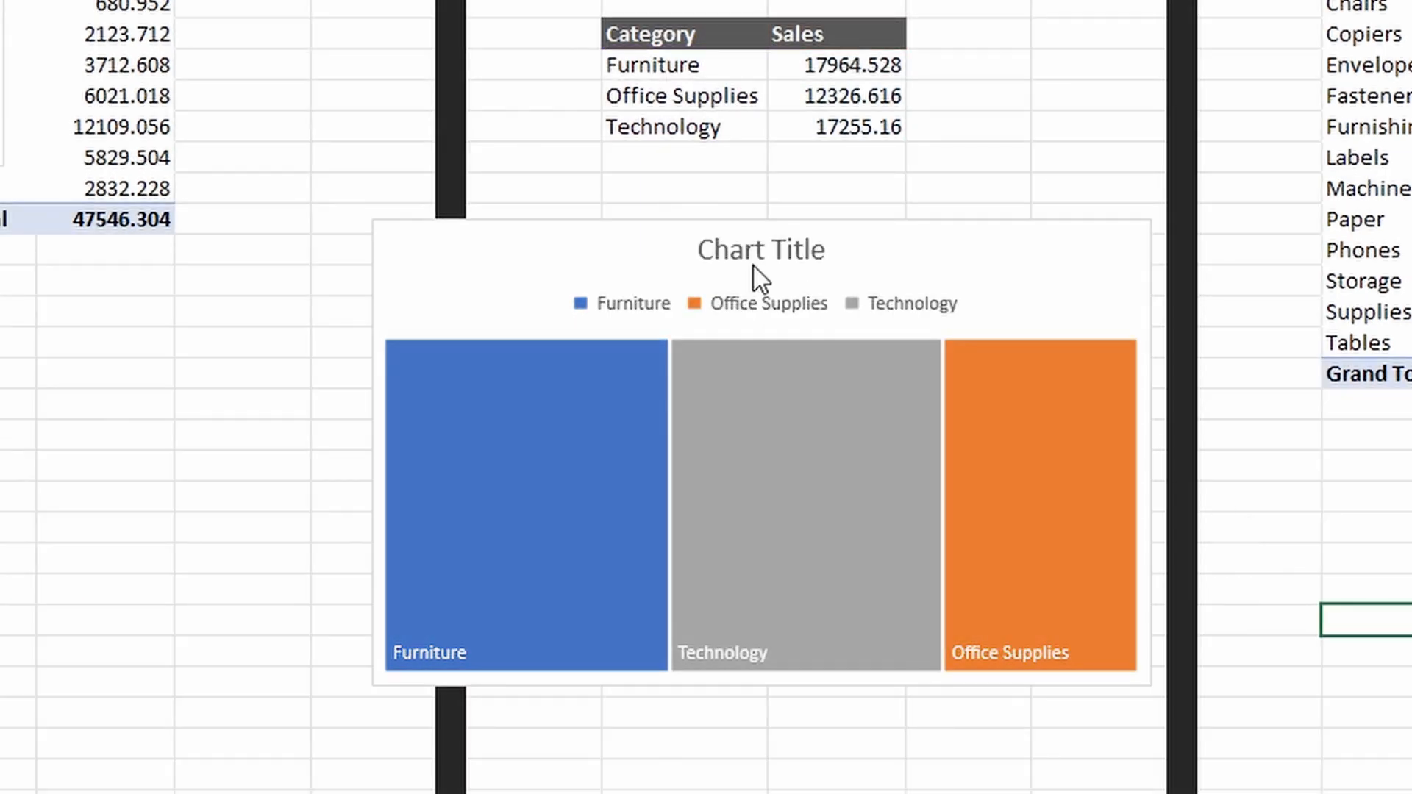
# Step: Remove the chart title and legend from the category sales treemap
pyautogui.click(758, 256)
pyautogui.press('Delete')
pyautogui.click(769, 258)
pyautogui.press('Delete')
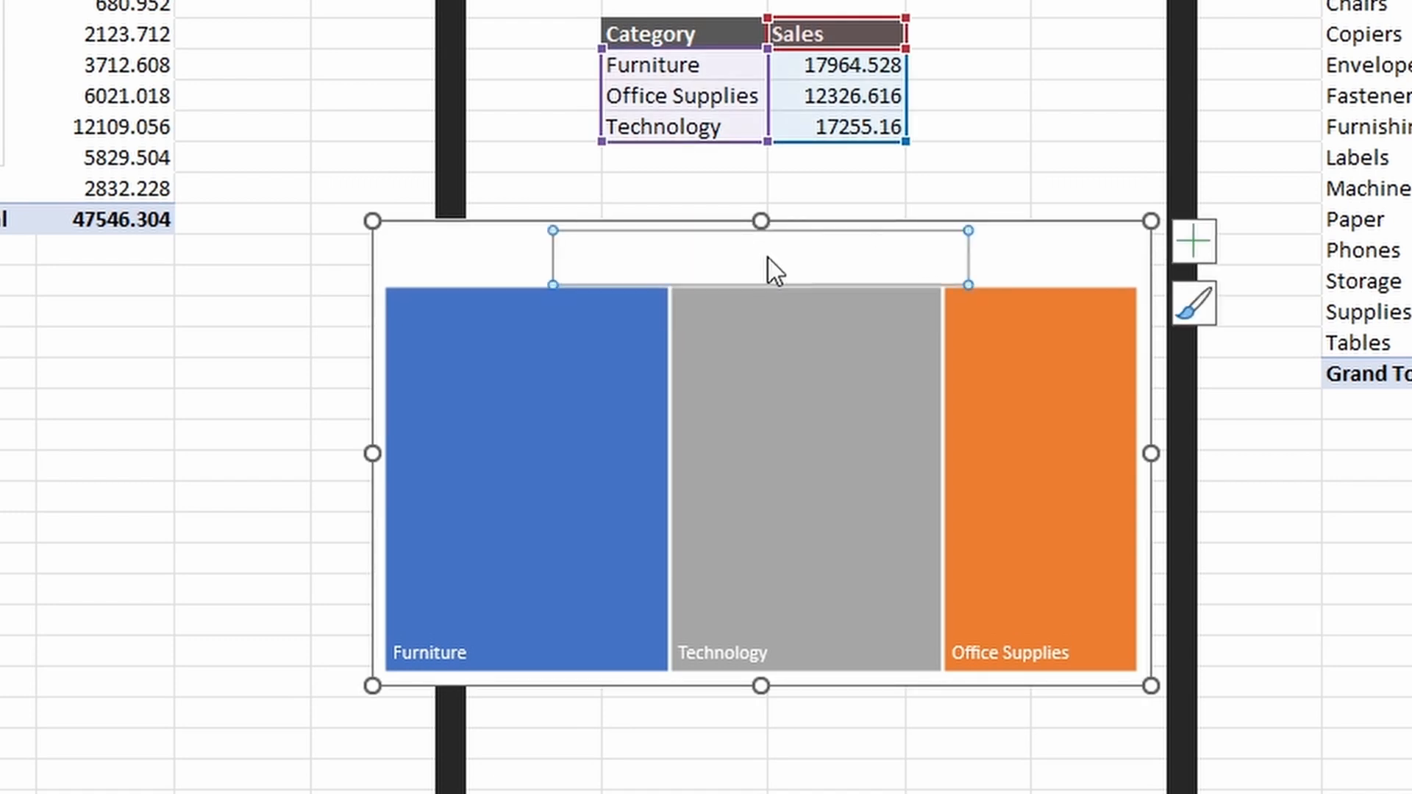
# Step: Add the value to the treemap's data labels alongside the category name and put the two on separate lines
pyautogui.moveTo(1074, 388)
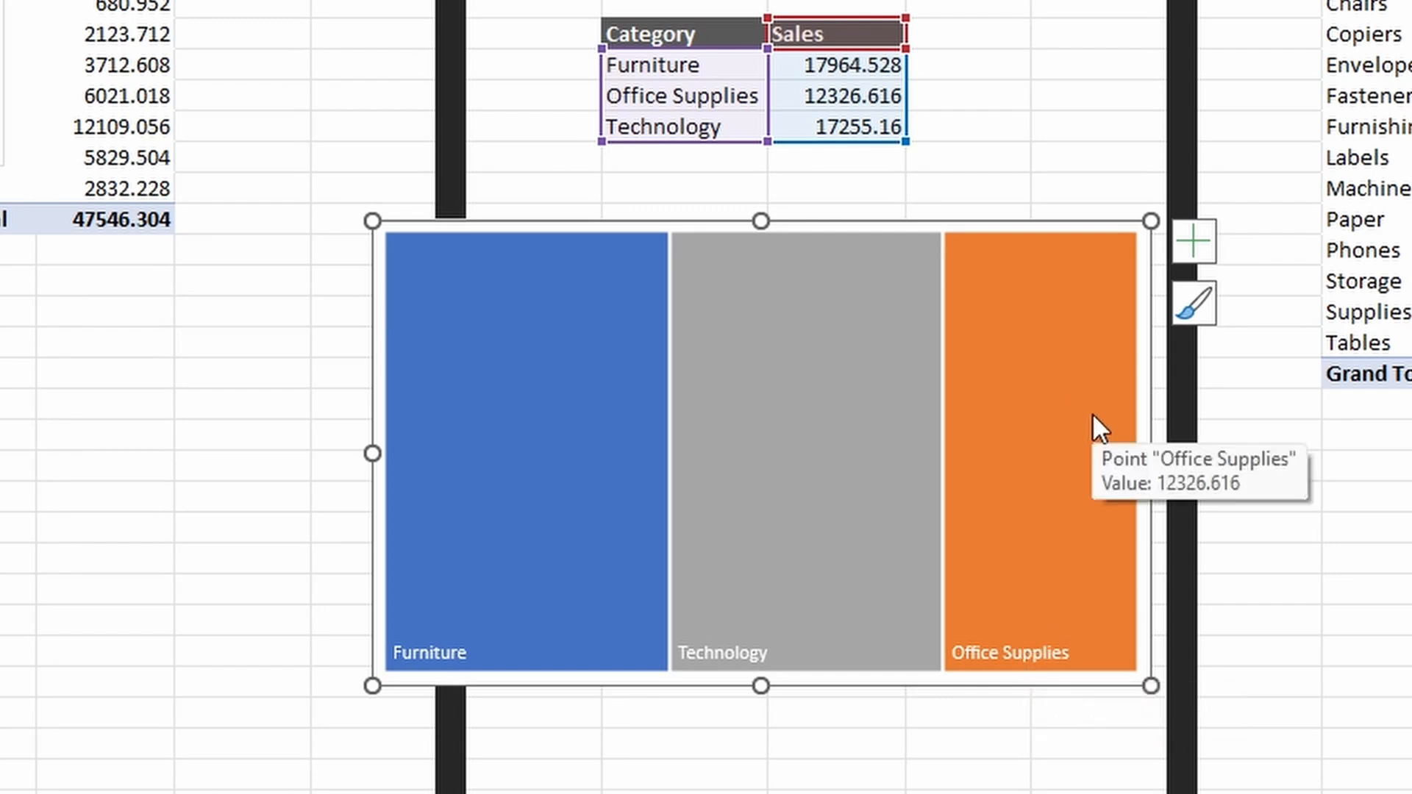
pyautogui.click(1193, 243)
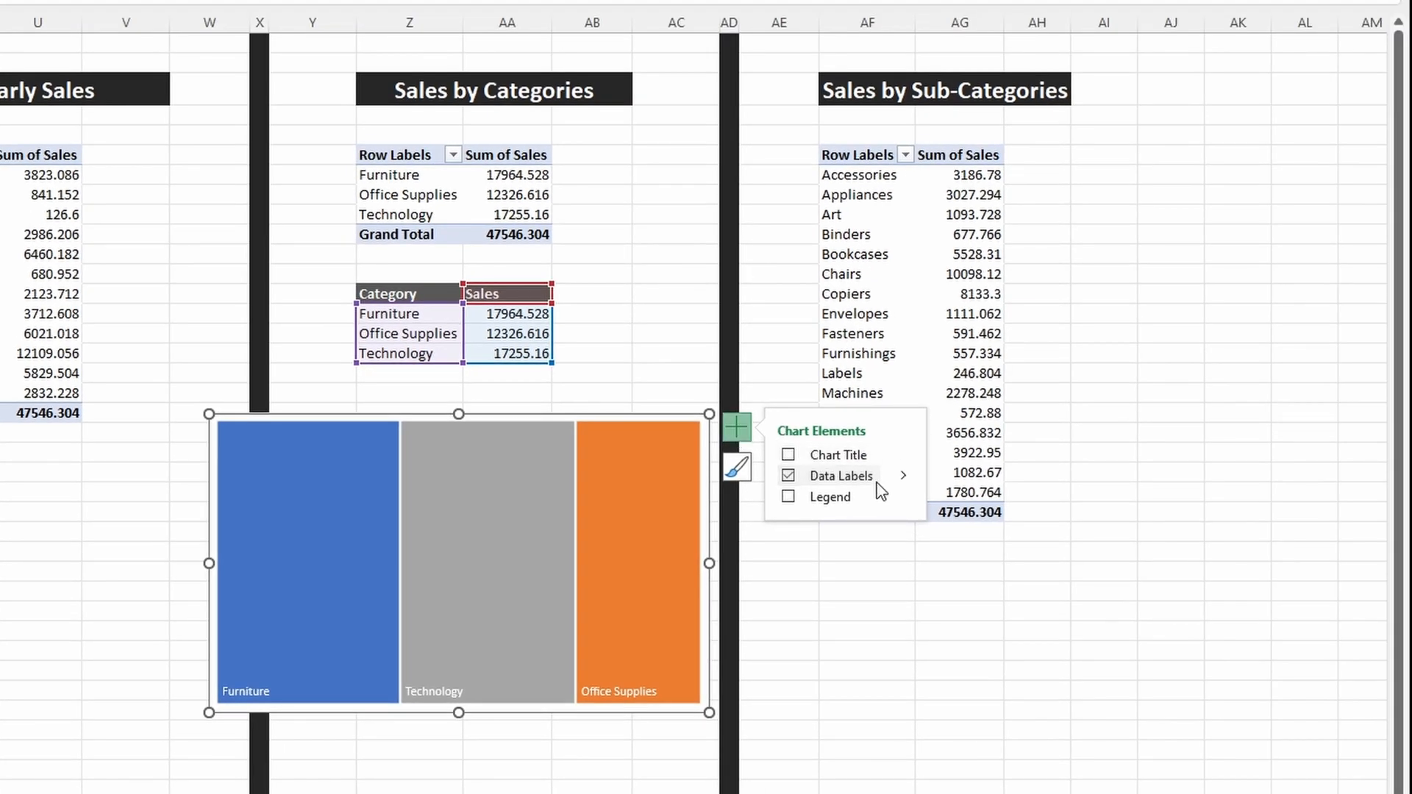
pyautogui.click(902, 477)
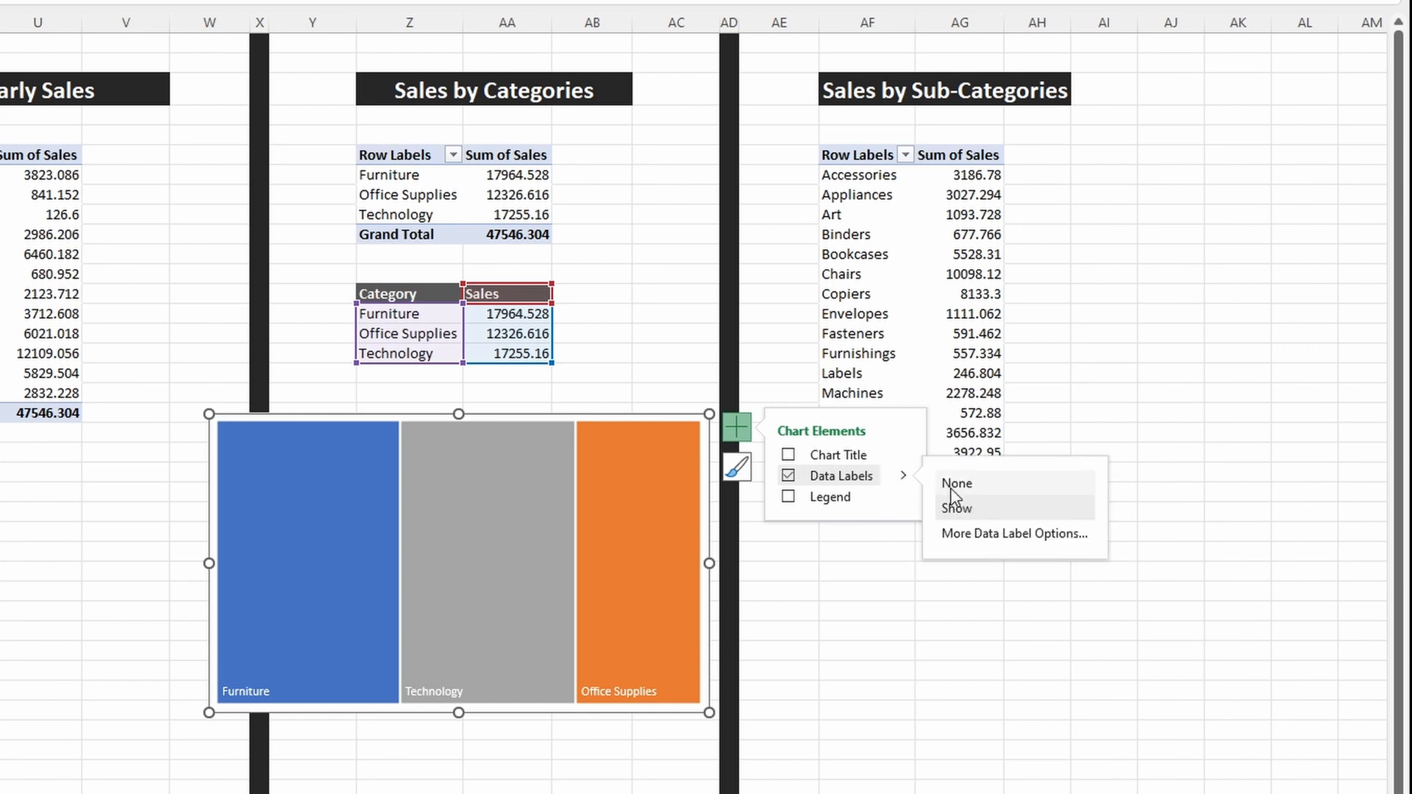
pyautogui.click(978, 535)
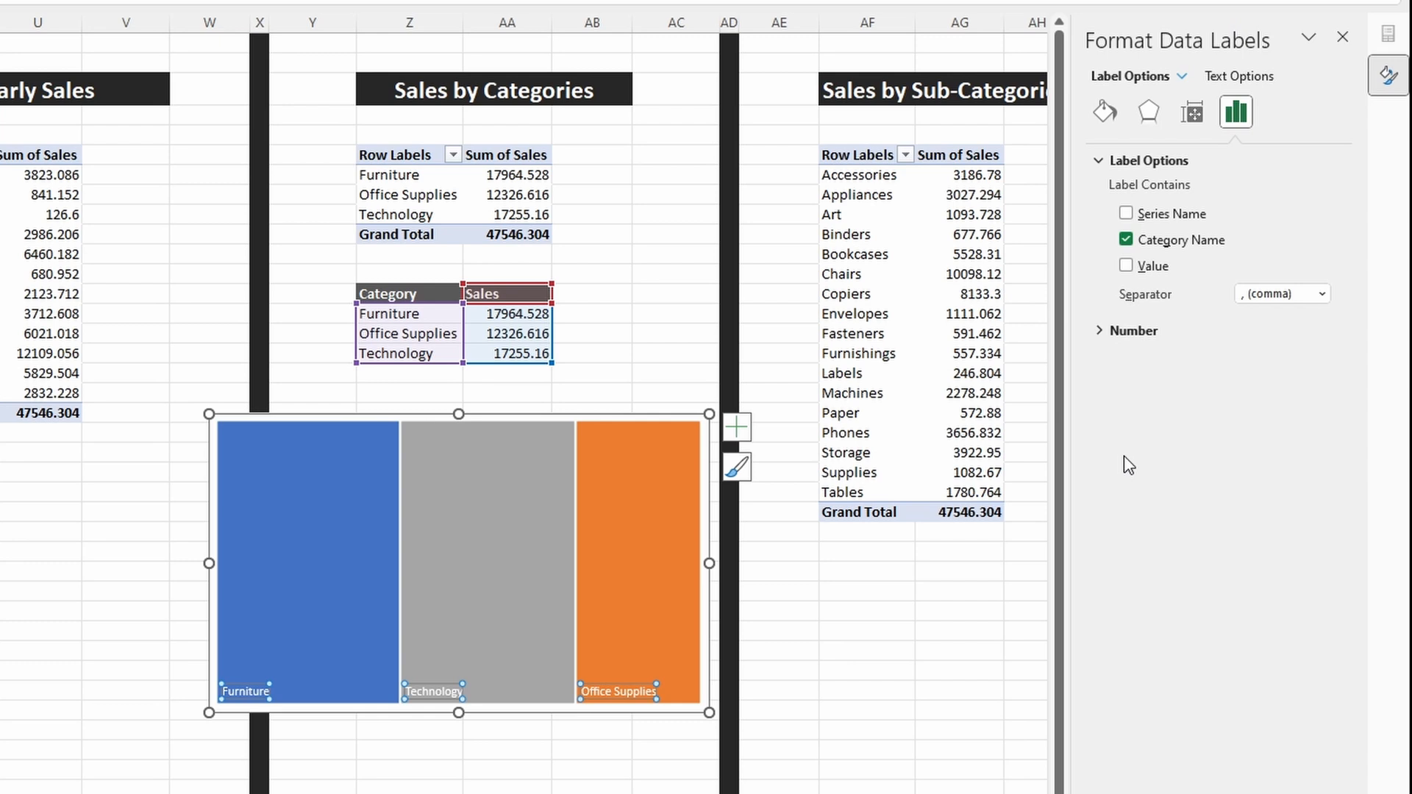
pyautogui.click(1126, 266)
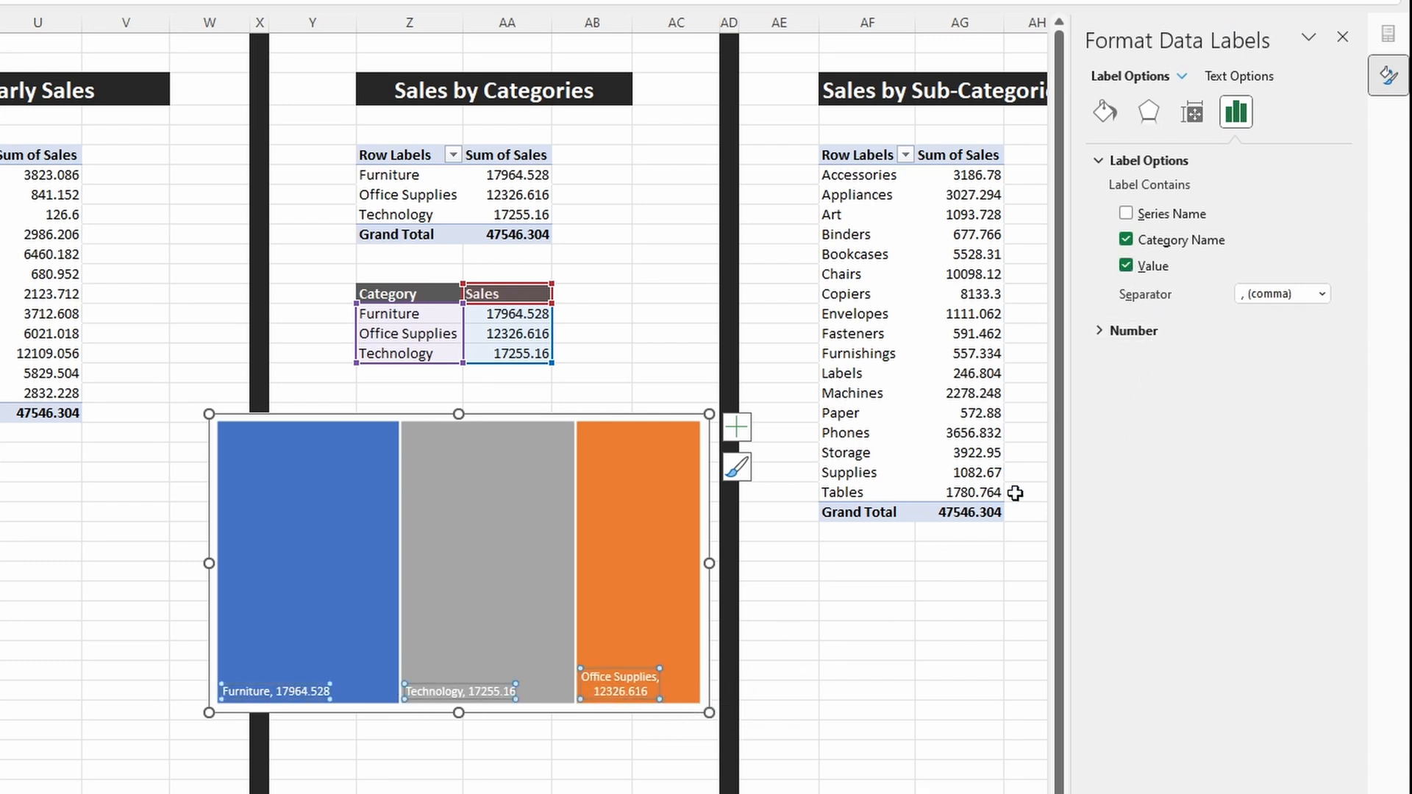
pyautogui.click(1321, 294)
pyautogui.click(1303, 380)
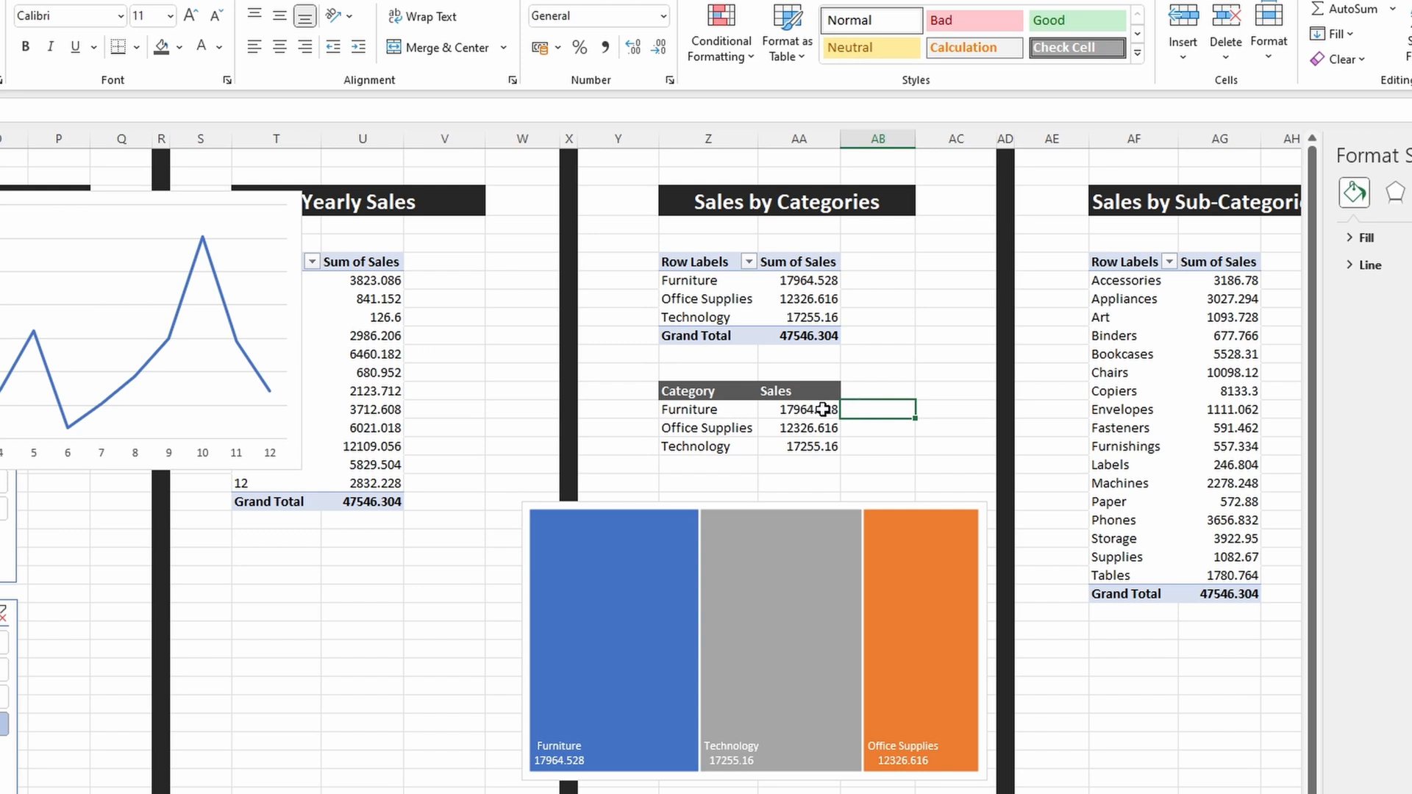
# Step: Apply the rupee (₹) accounting format to the three Sales values in the Category and Sales helper table
pyautogui.moveTo(820, 409); pyautogui.dragTo(815, 446)
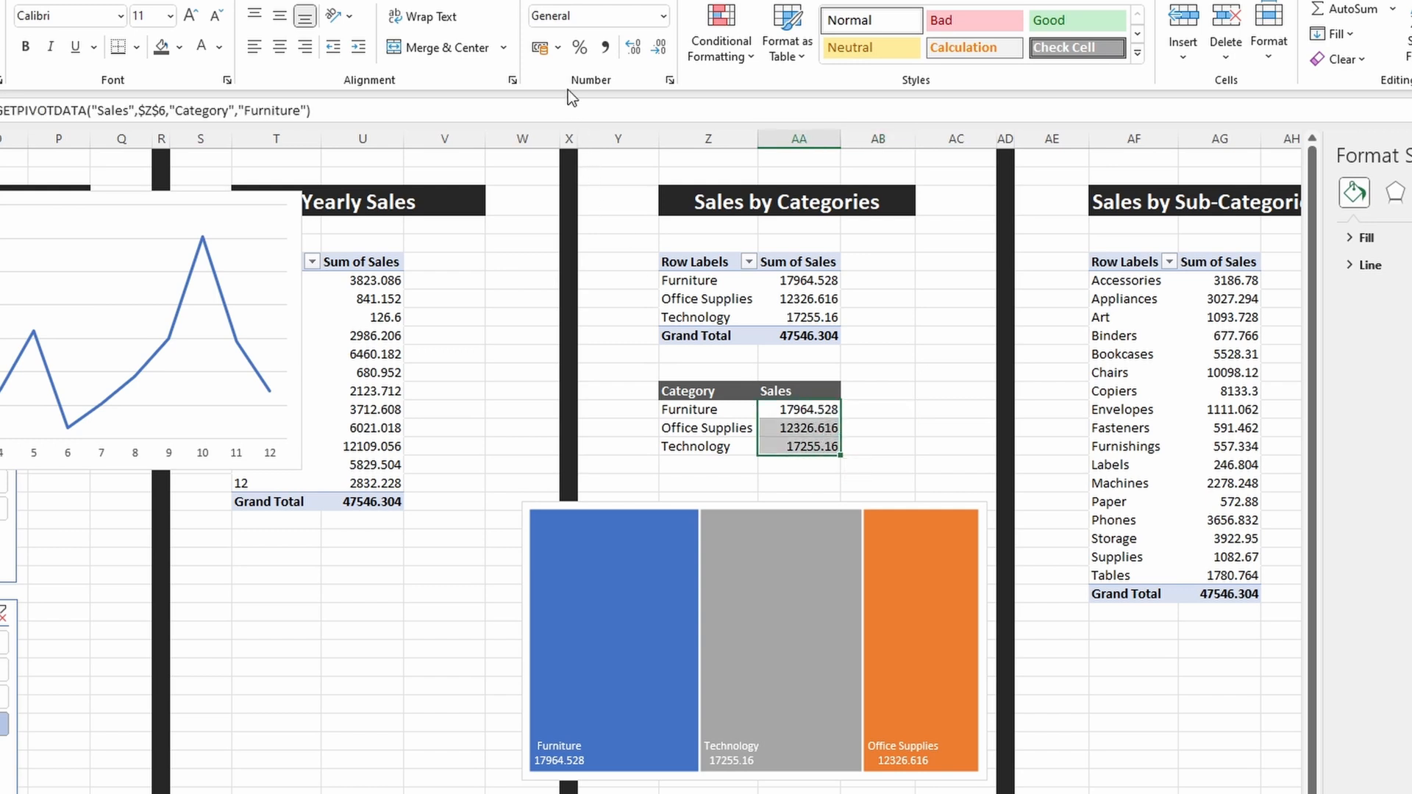
pyautogui.click(560, 50)
pyautogui.click(563, 74)
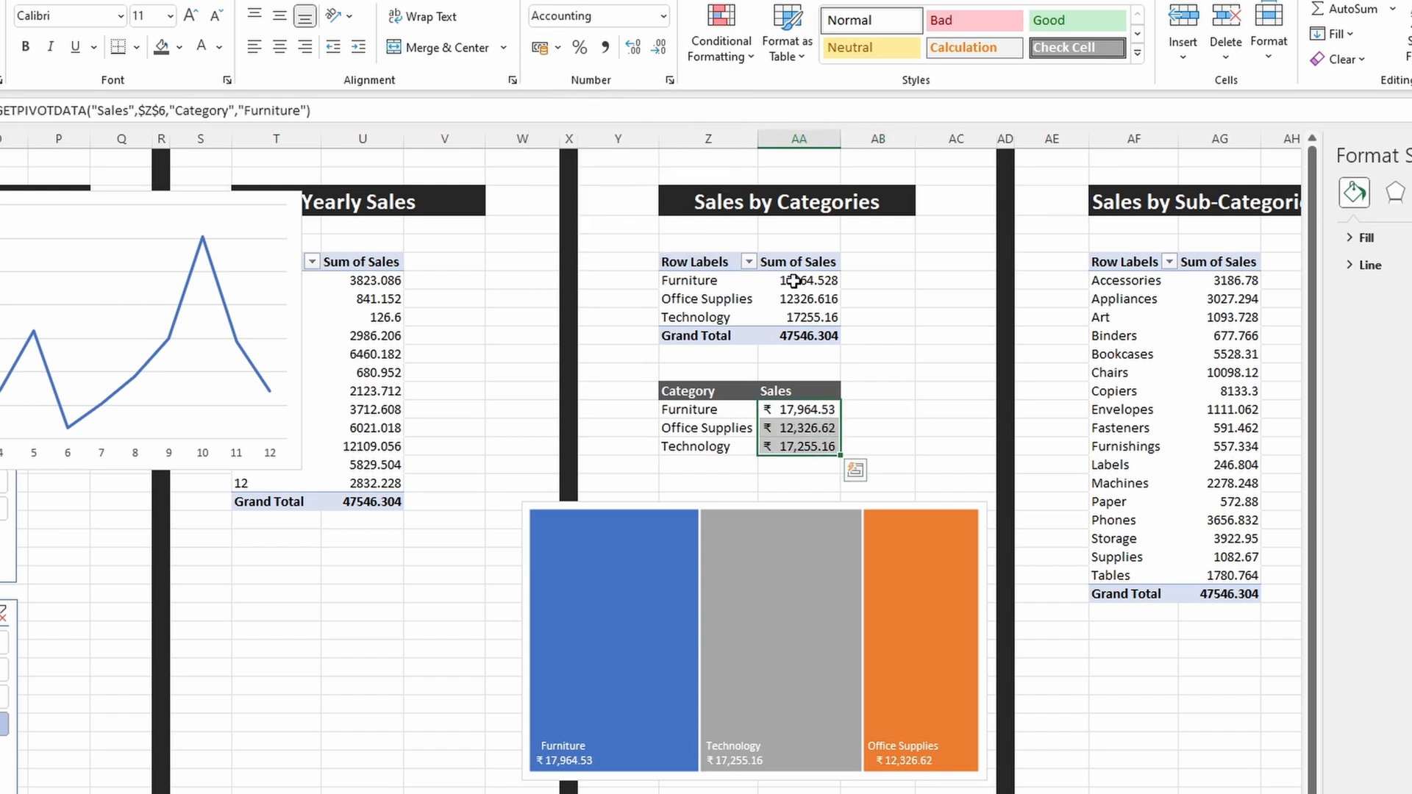
pyautogui.click(905, 393)
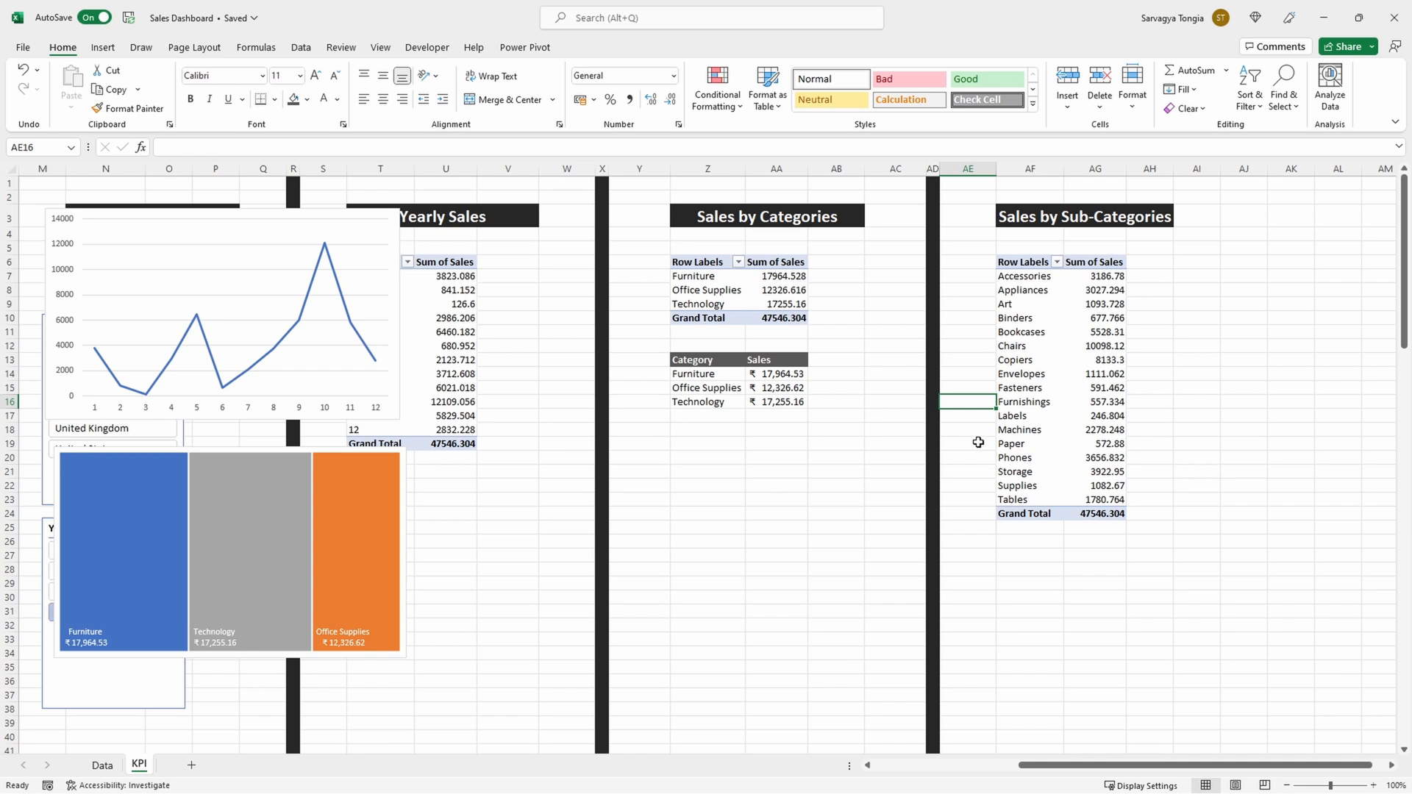
# Step: Insert a 2-D clustered bar chart from the Sales by Sub-Categories PivotTable and make it taller
pyautogui.click(1103, 415)
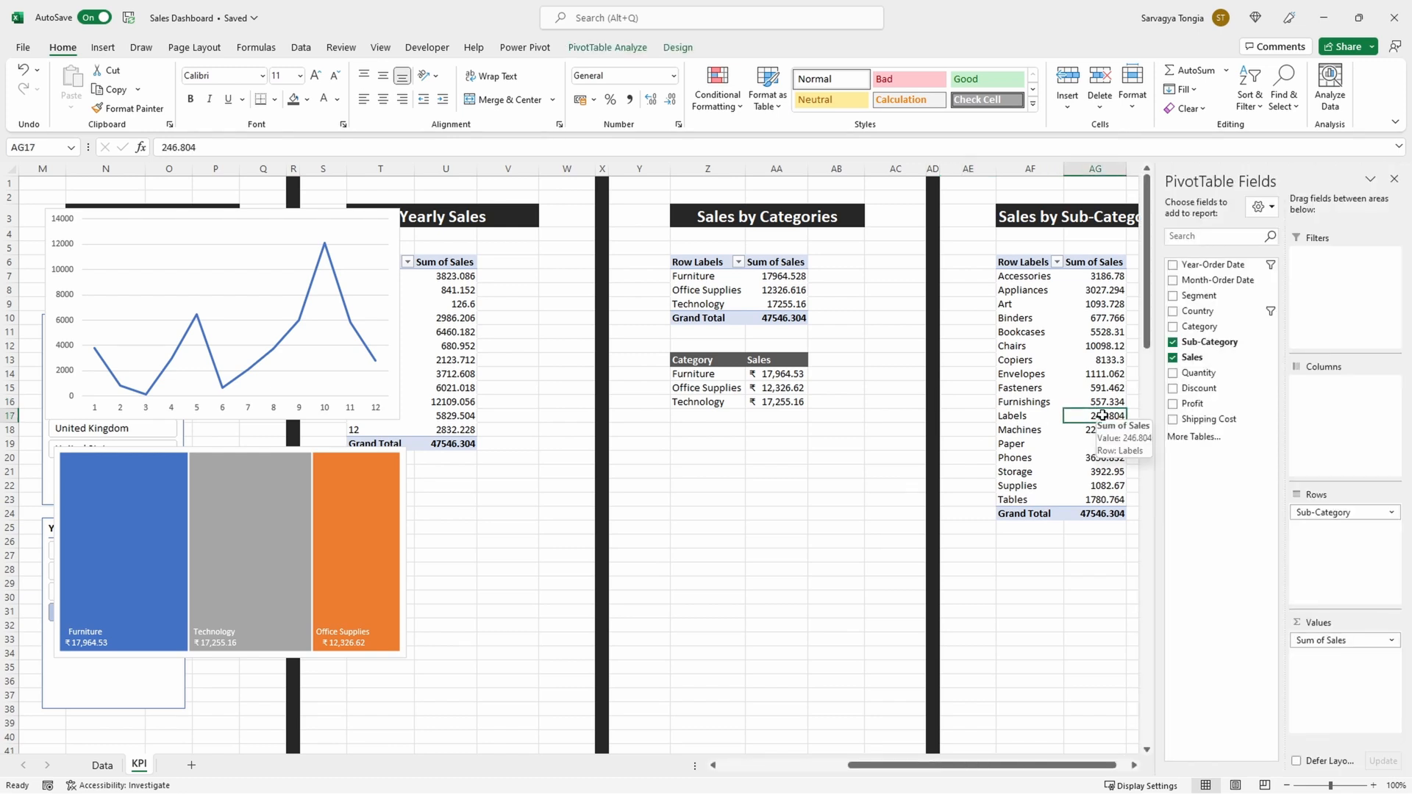
pyautogui.click(110, 48)
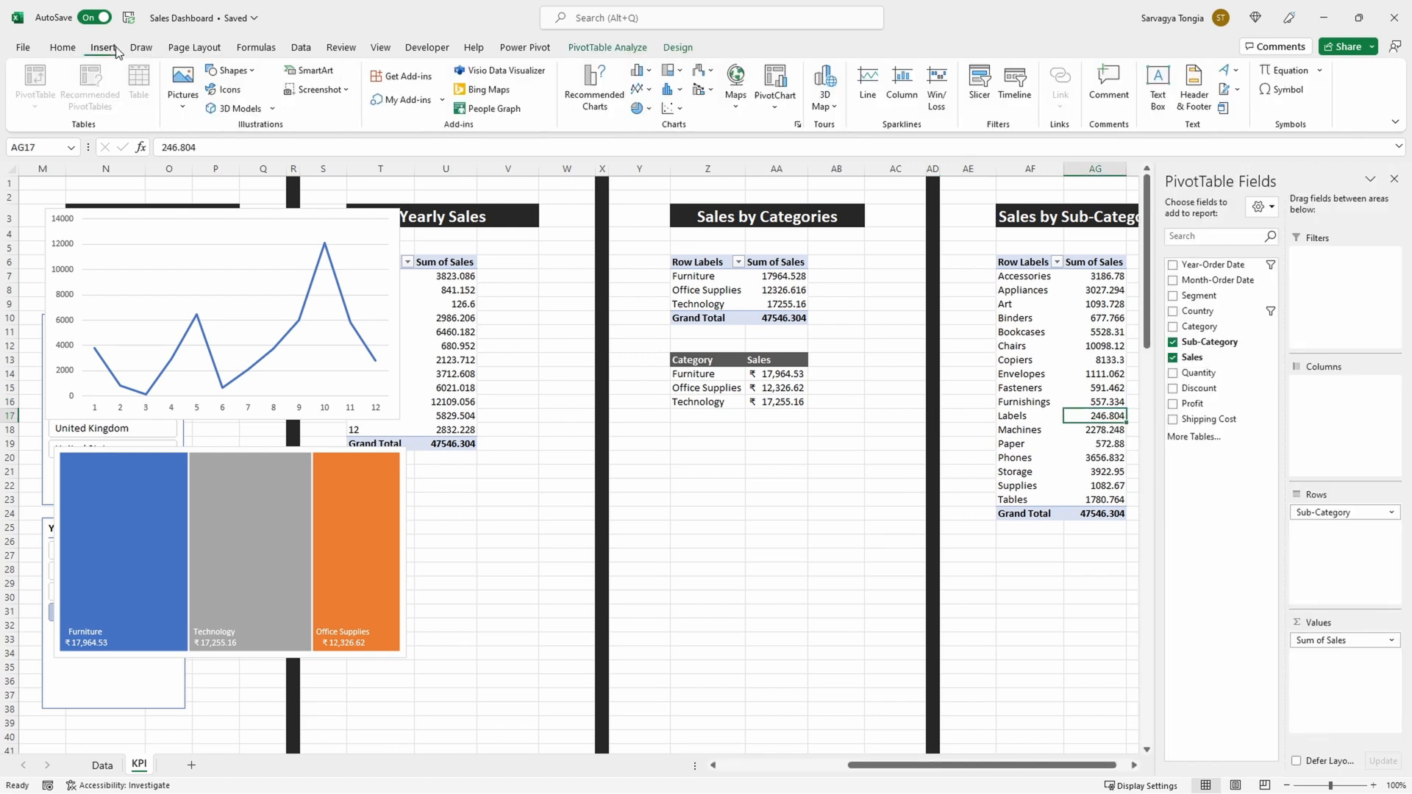
pyautogui.click(640, 71)
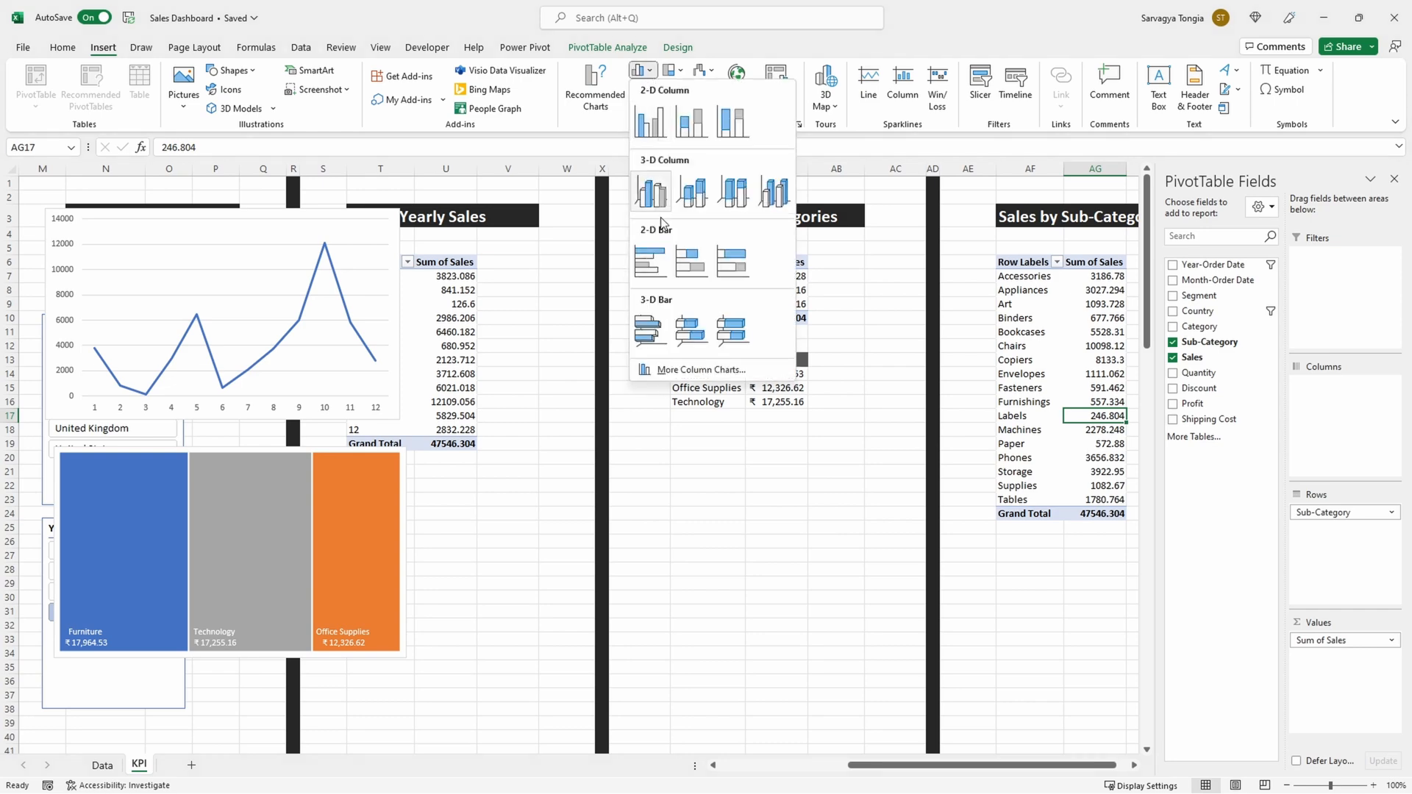
pyautogui.click(650, 261)
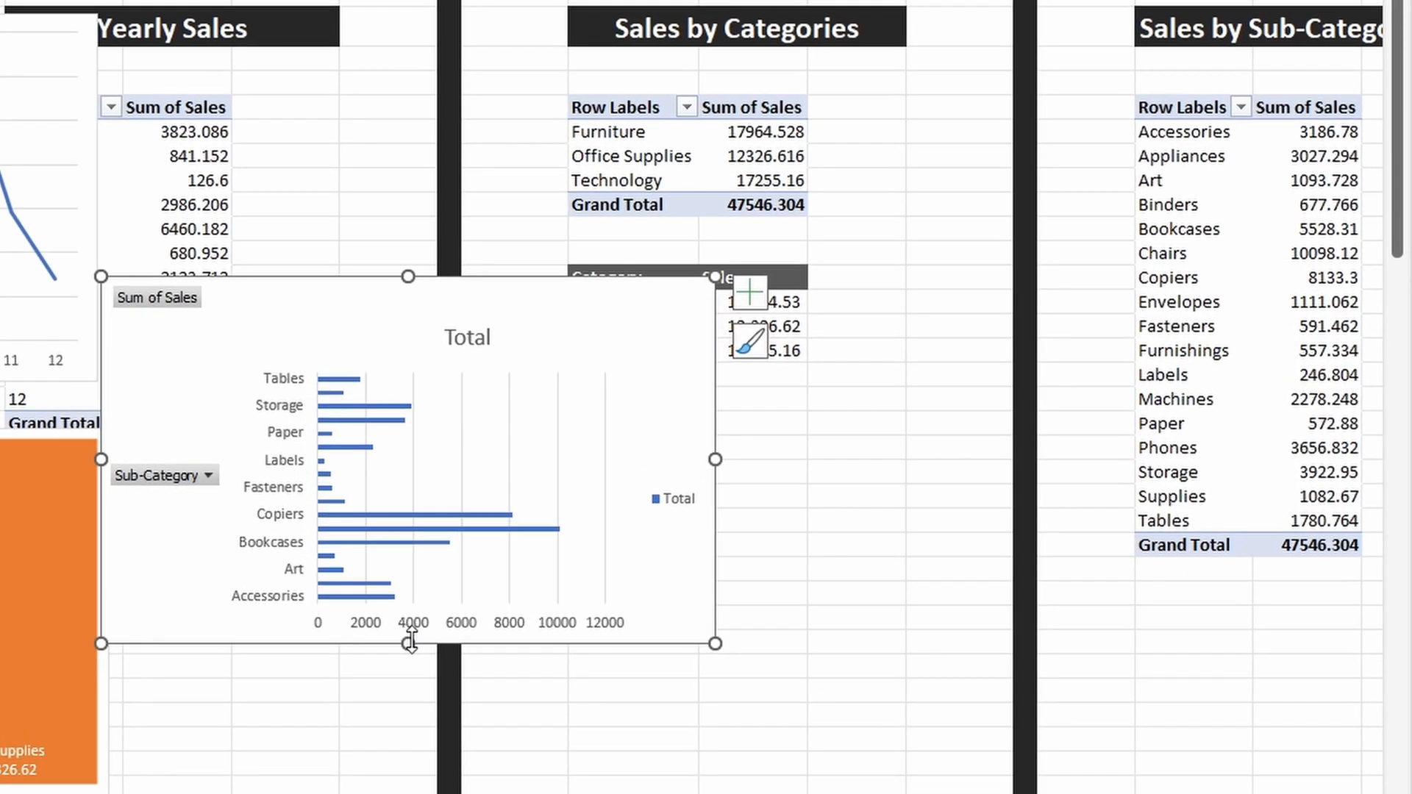
pyautogui.moveTo(503, 602); pyautogui.dragTo(485, 705)
# Step: Hide all field buttons on the sub-category bar chart and remove its title and legend
pyautogui.rightClick(321, 342)
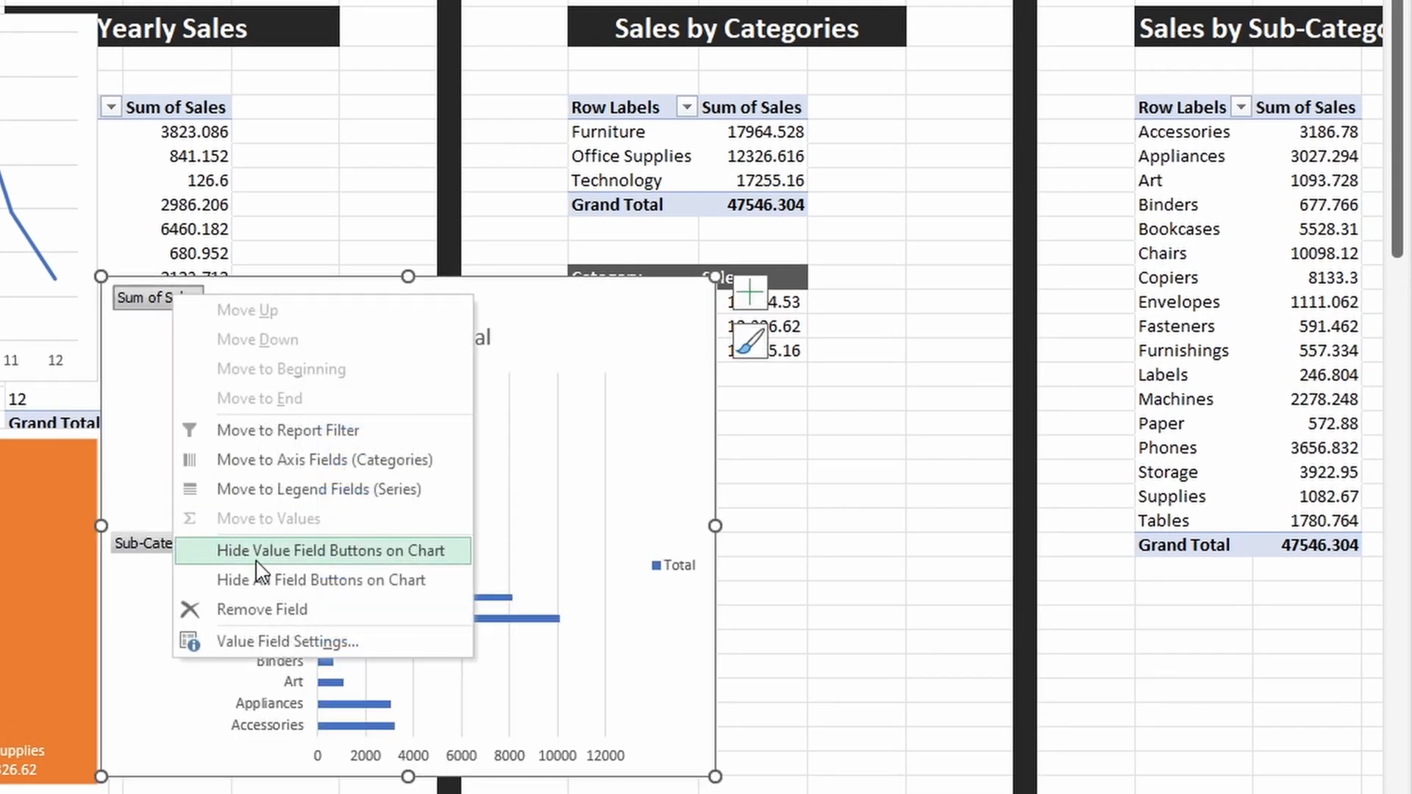
pyautogui.click(321, 579)
pyautogui.click(414, 305)
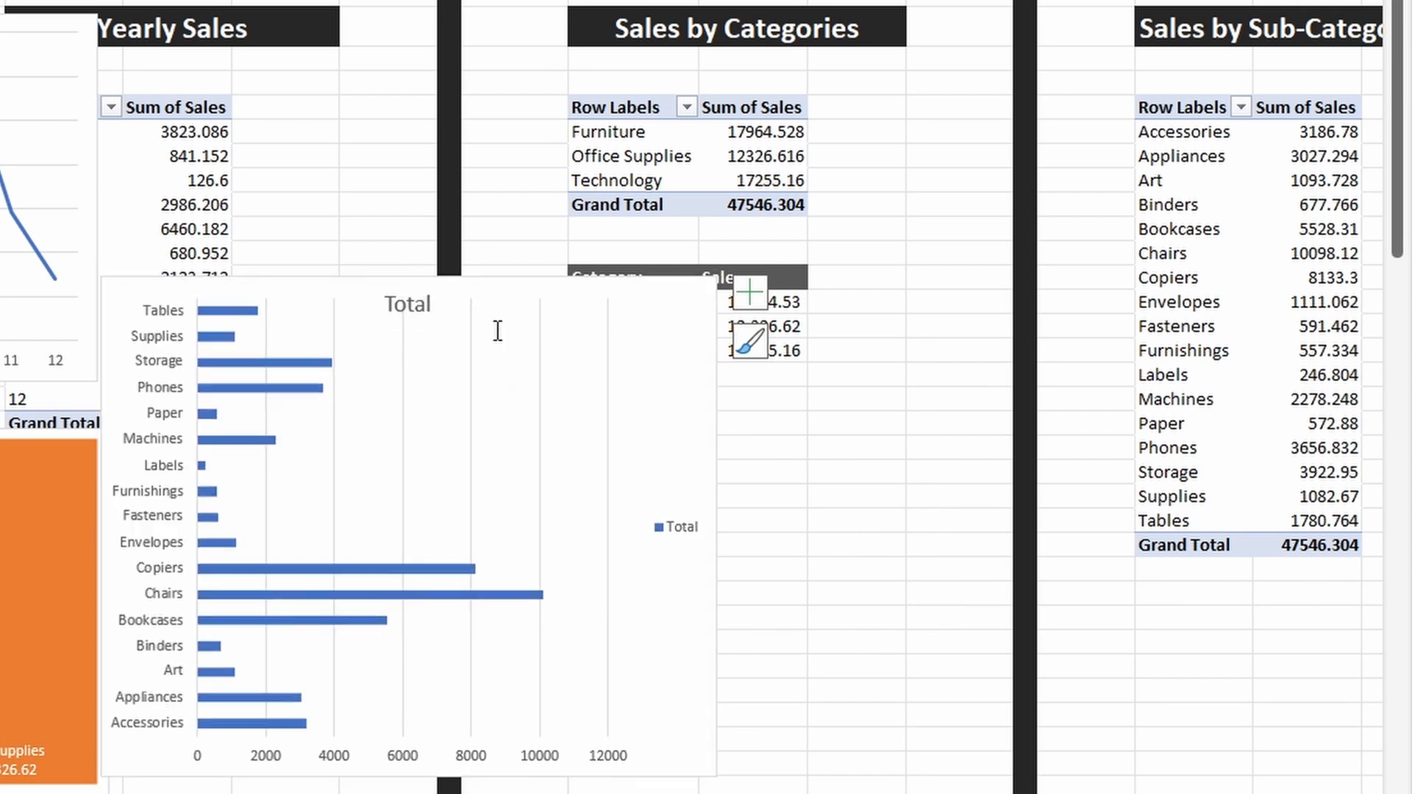
pyautogui.press('Delete')
pyautogui.click(658, 519)
pyautogui.press('Delete')
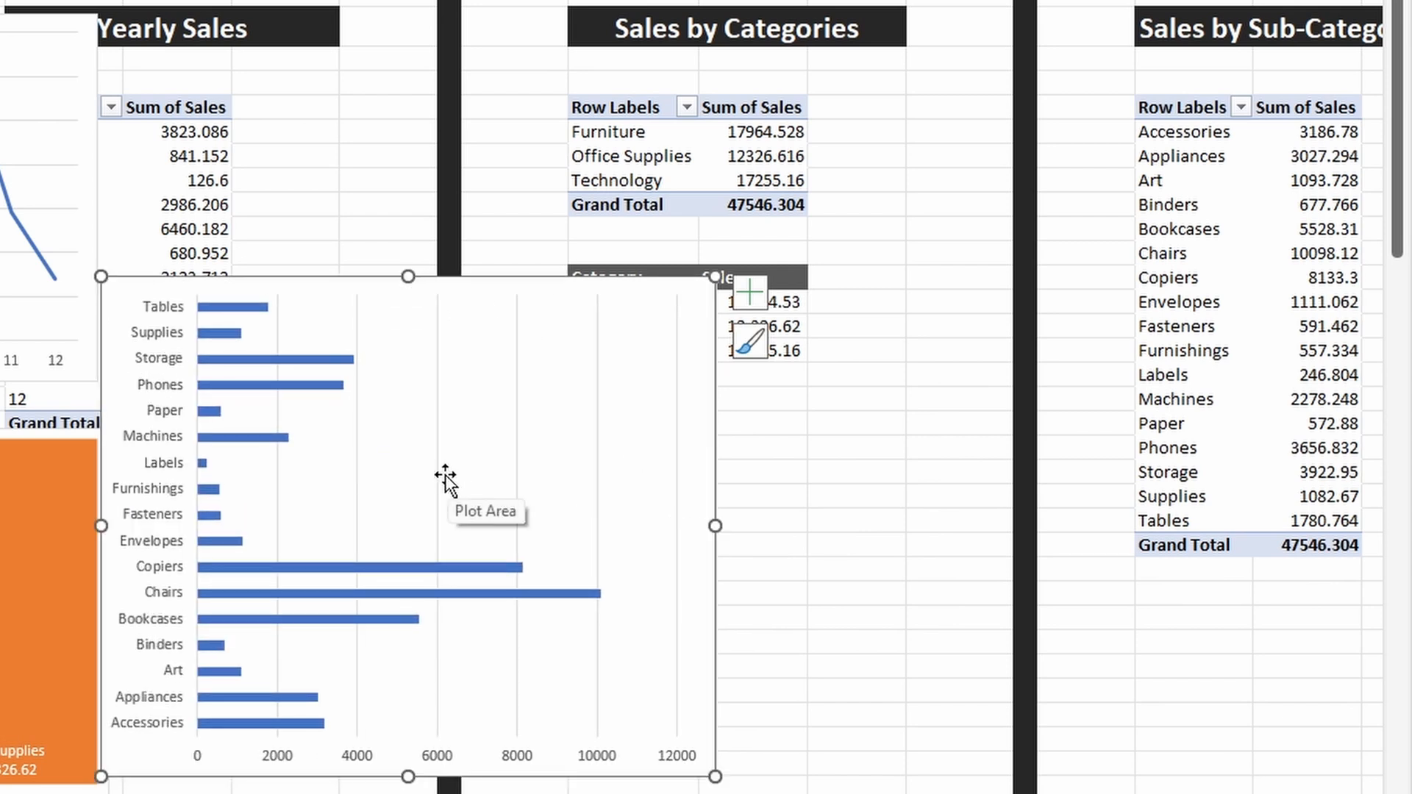
# Step: Replace the sub-category bar chart's gridlines and horizontal value axis with data labels on the bars
pyautogui.click(438, 478)
pyautogui.press('Delete')
pyautogui.click(440, 758)
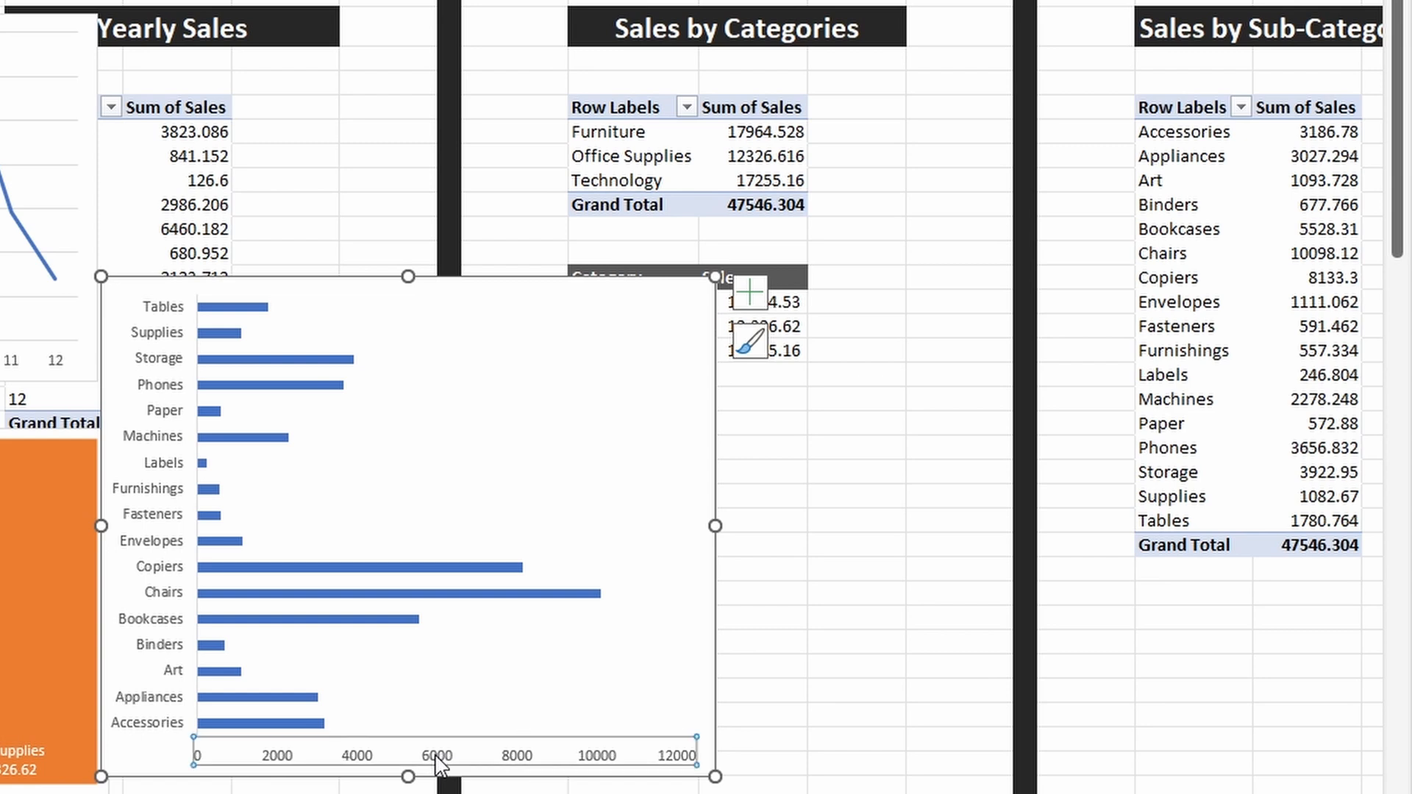
pyautogui.press('Delete')
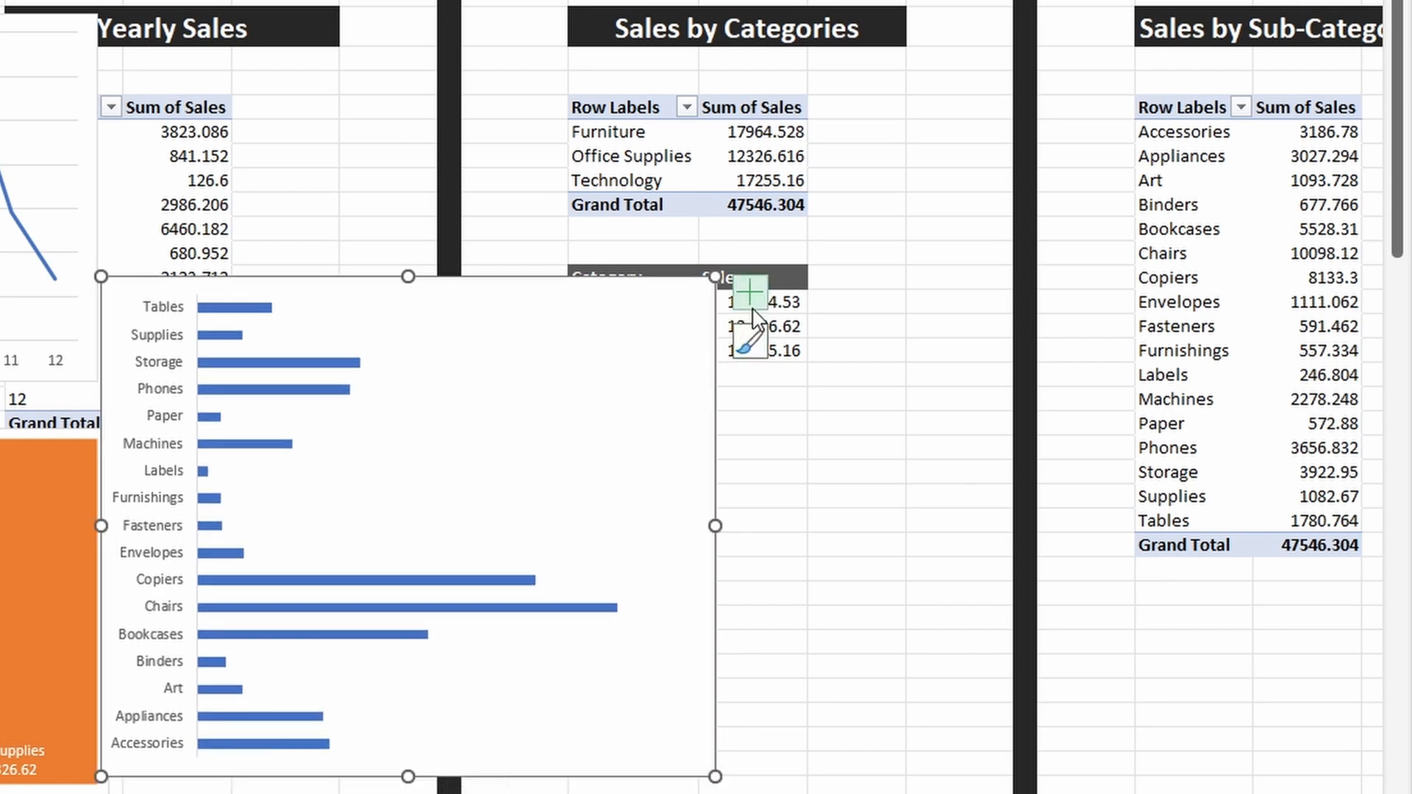
pyautogui.click(750, 293)
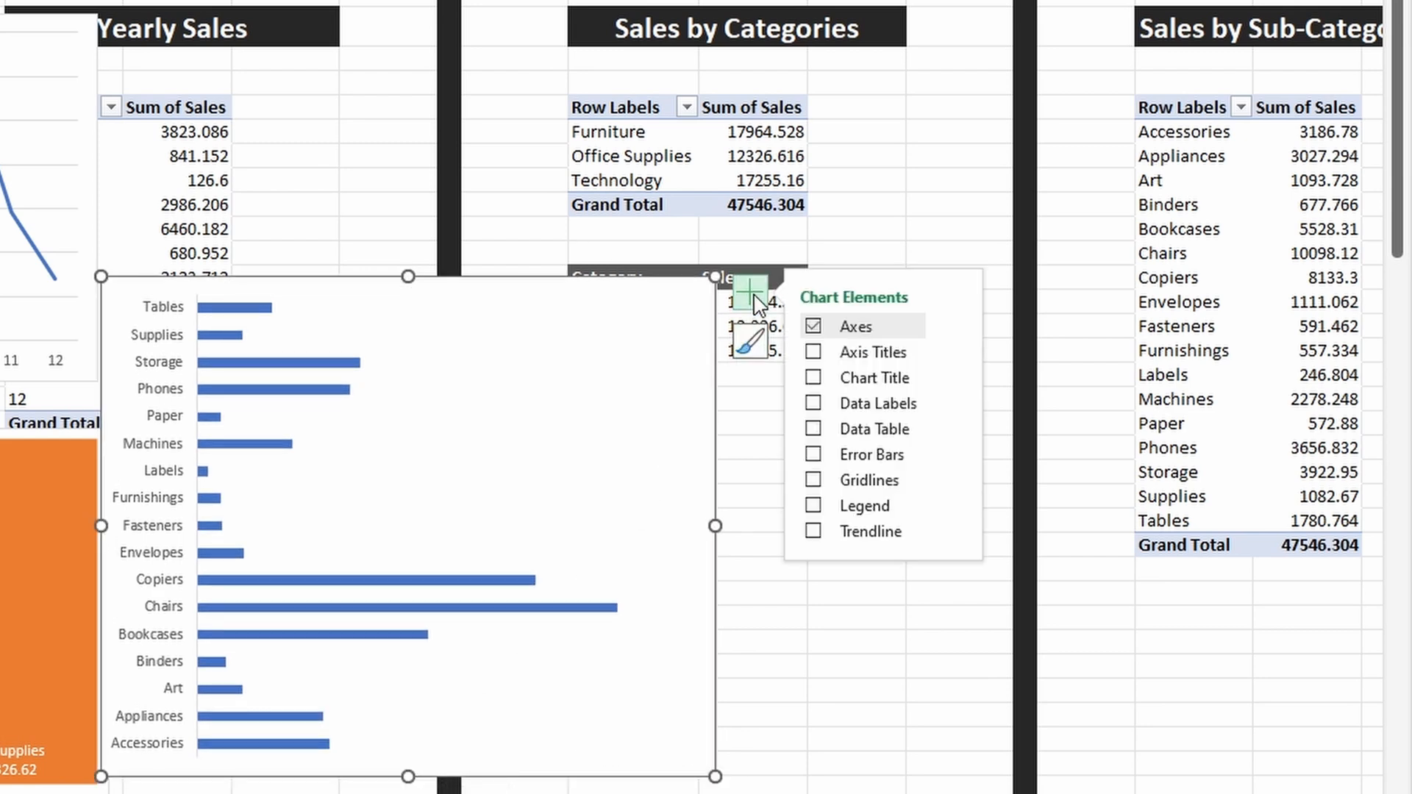
pyautogui.click(813, 403)
# Step: Apply the accounting number format to all Sum of Sales values in the Sales by Sub-Categories PivotTable, including the grand total
pyautogui.click(1320, 135)
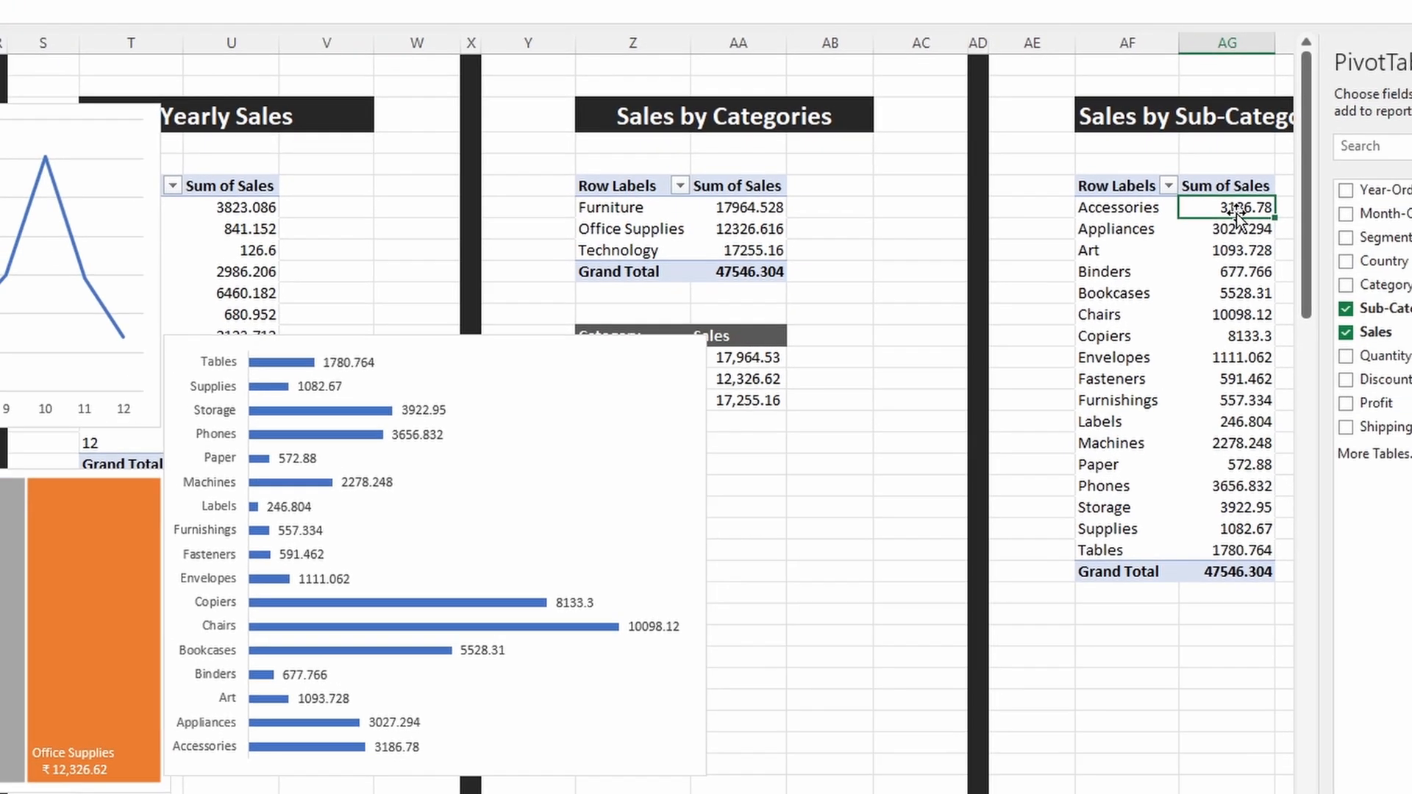
pyautogui.hotkey('ctrl', 'shift', 'Down')
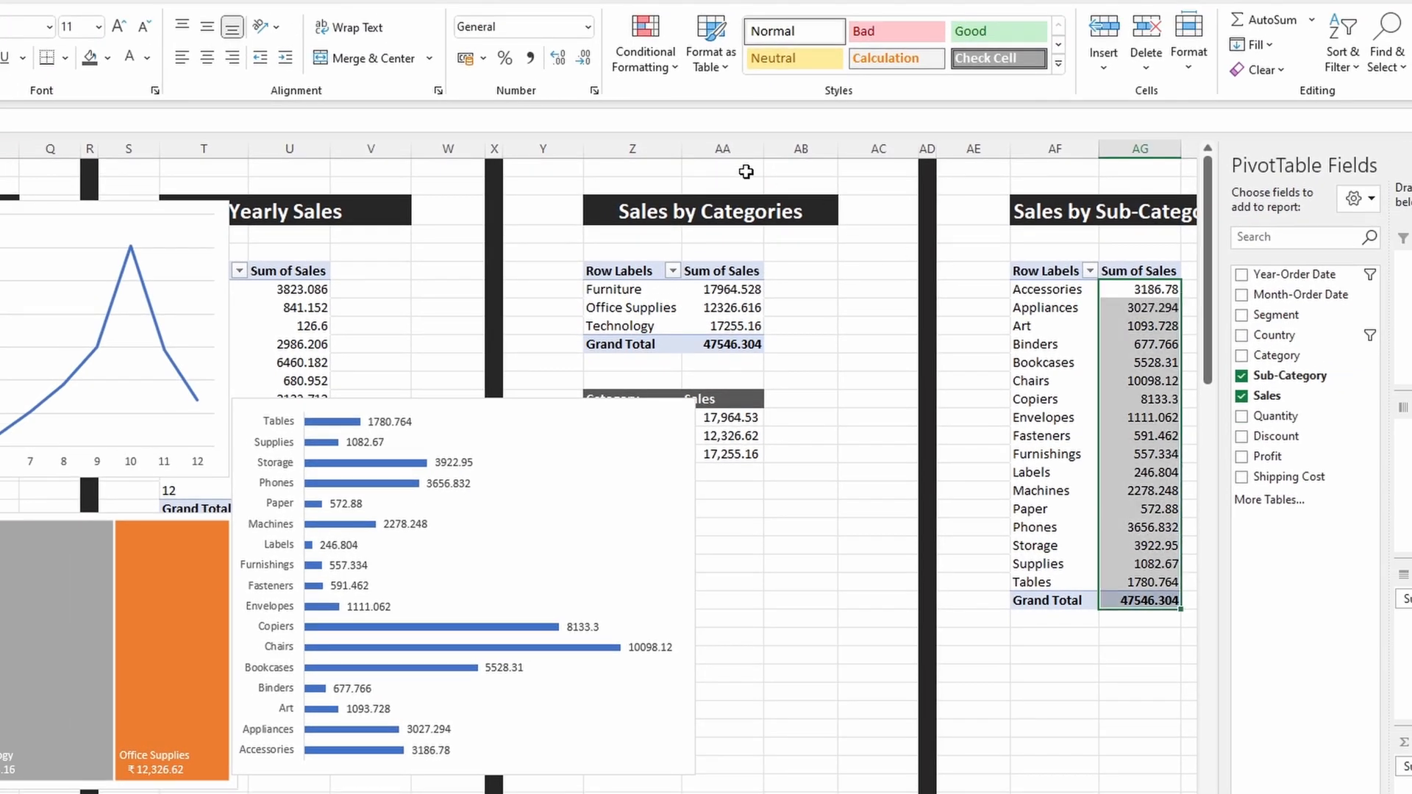
pyautogui.click(465, 58)
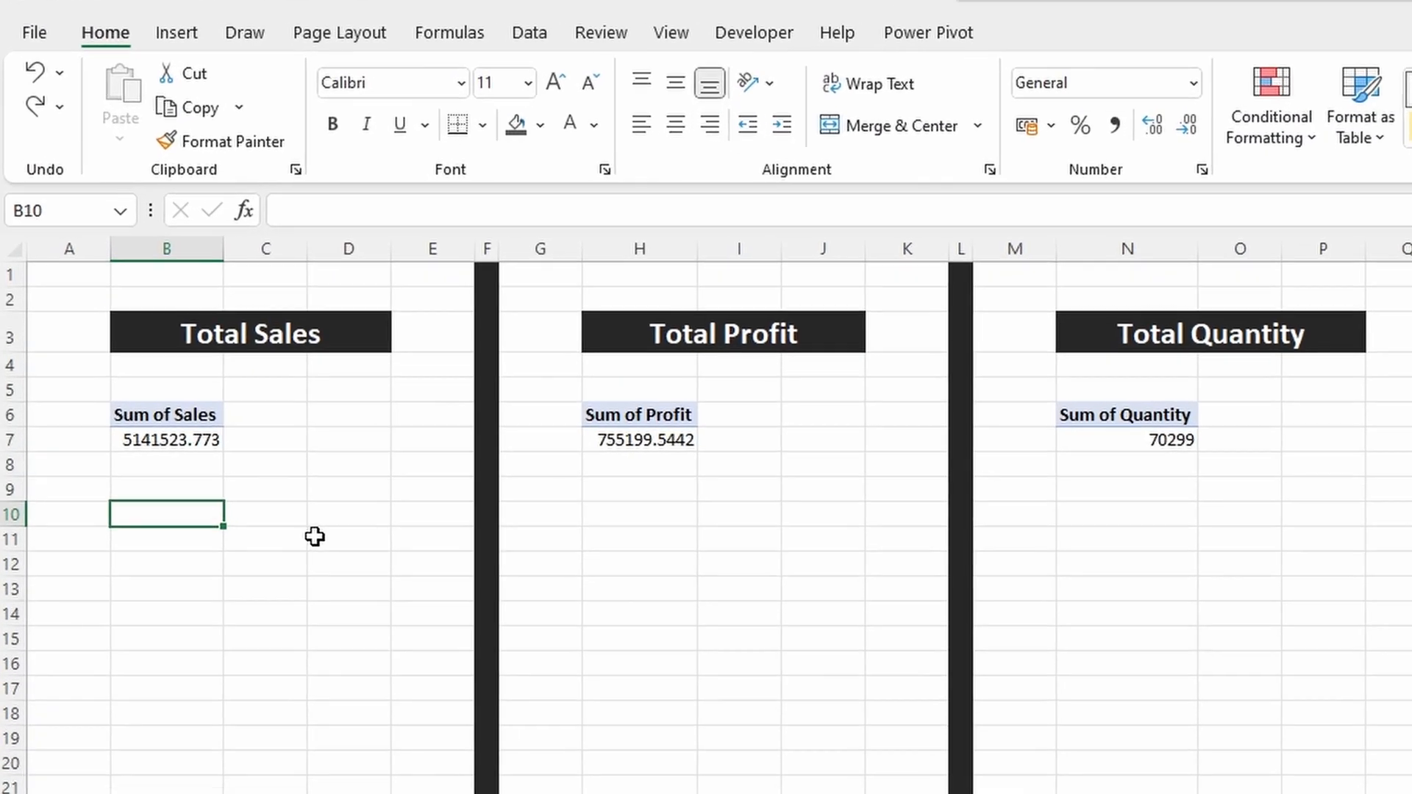
# Step: Enter the formula =GETPIVOTDATA("Sales",$B$6) in cell B10 below the Total Sales PivotTable
pyautogui.write('=')
pyautogui.press('Up')
pyautogui.press('Up')
pyautogui.press('Up')
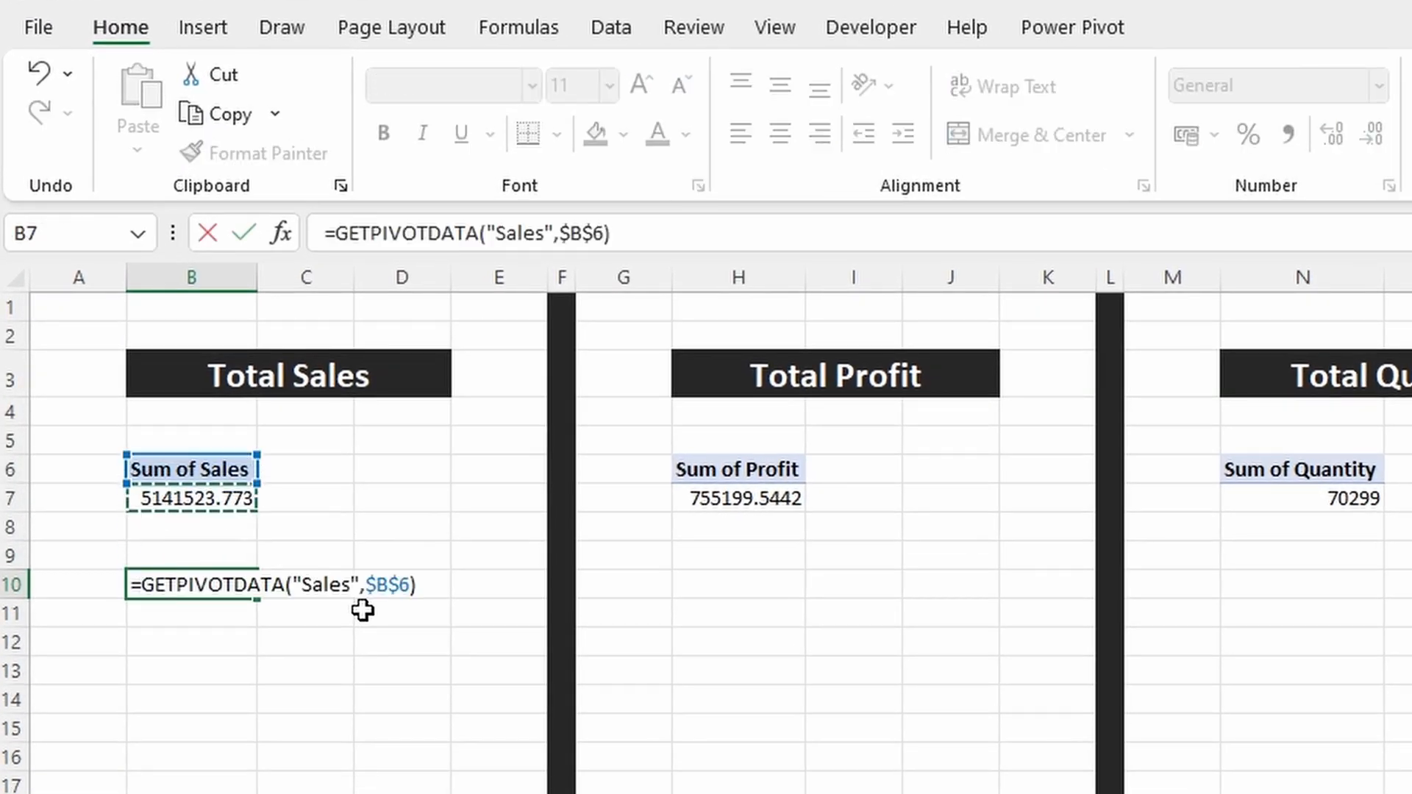
pyautogui.press('Return')
# Step: Enter a formula in cell H10 that references the Sum of Profit value in H7
pyautogui.press('Up')
pyautogui.press('Right')
pyautogui.press('Right')
pyautogui.press('Right')
pyautogui.press('Right')
pyautogui.press('Right')
pyautogui.press('Right')
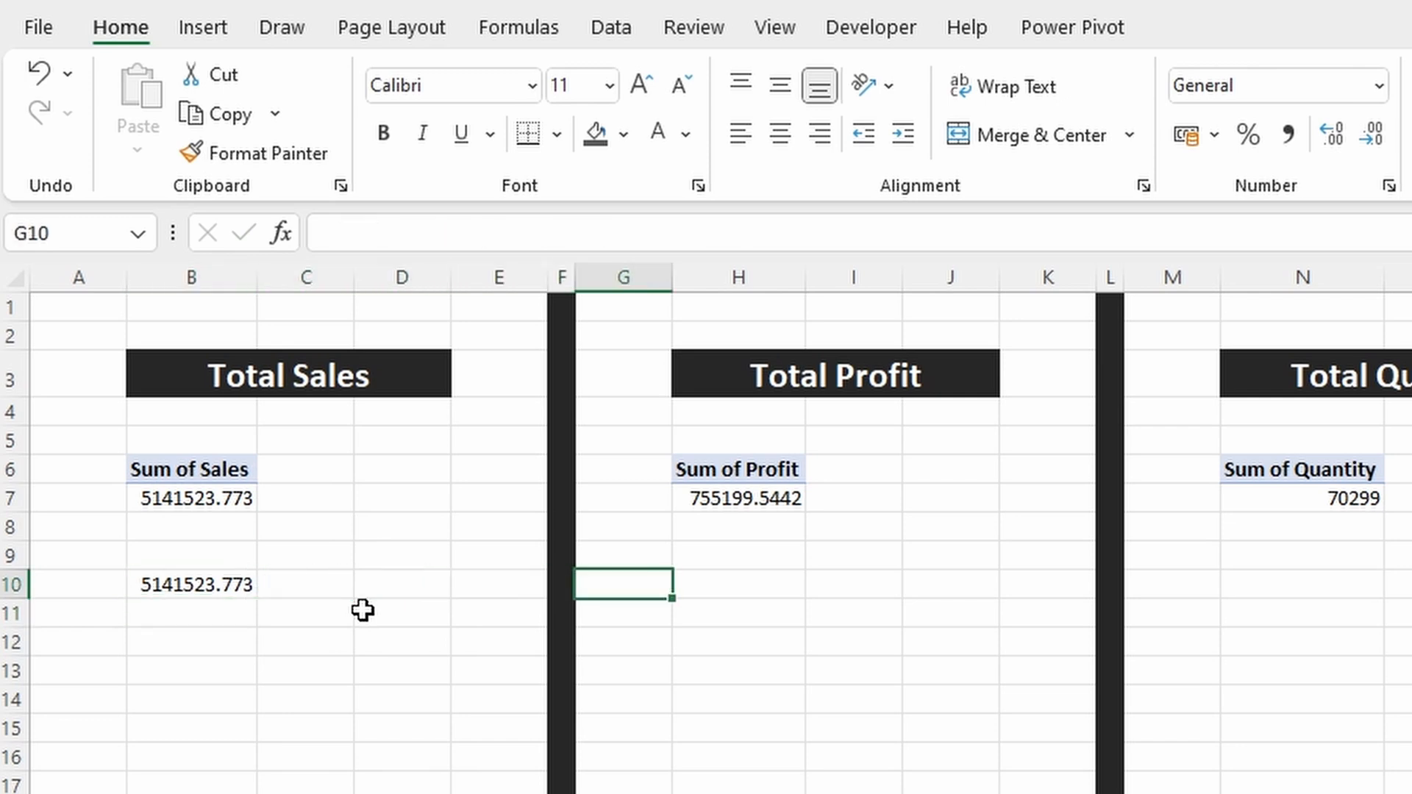
pyautogui.write('=')
pyautogui.press('Up')
pyautogui.press('Up')
pyautogui.press('Up')
pyautogui.press('Return')
# Step: Enter the formula =GETPIVOTDATA("Quantity",$N$6) in cell N10 below the Total Quantity PivotTable
pyautogui.press('Up')
pyautogui.press('Right')
pyautogui.press('Right')
pyautogui.press('Right')
pyautogui.press('Right')
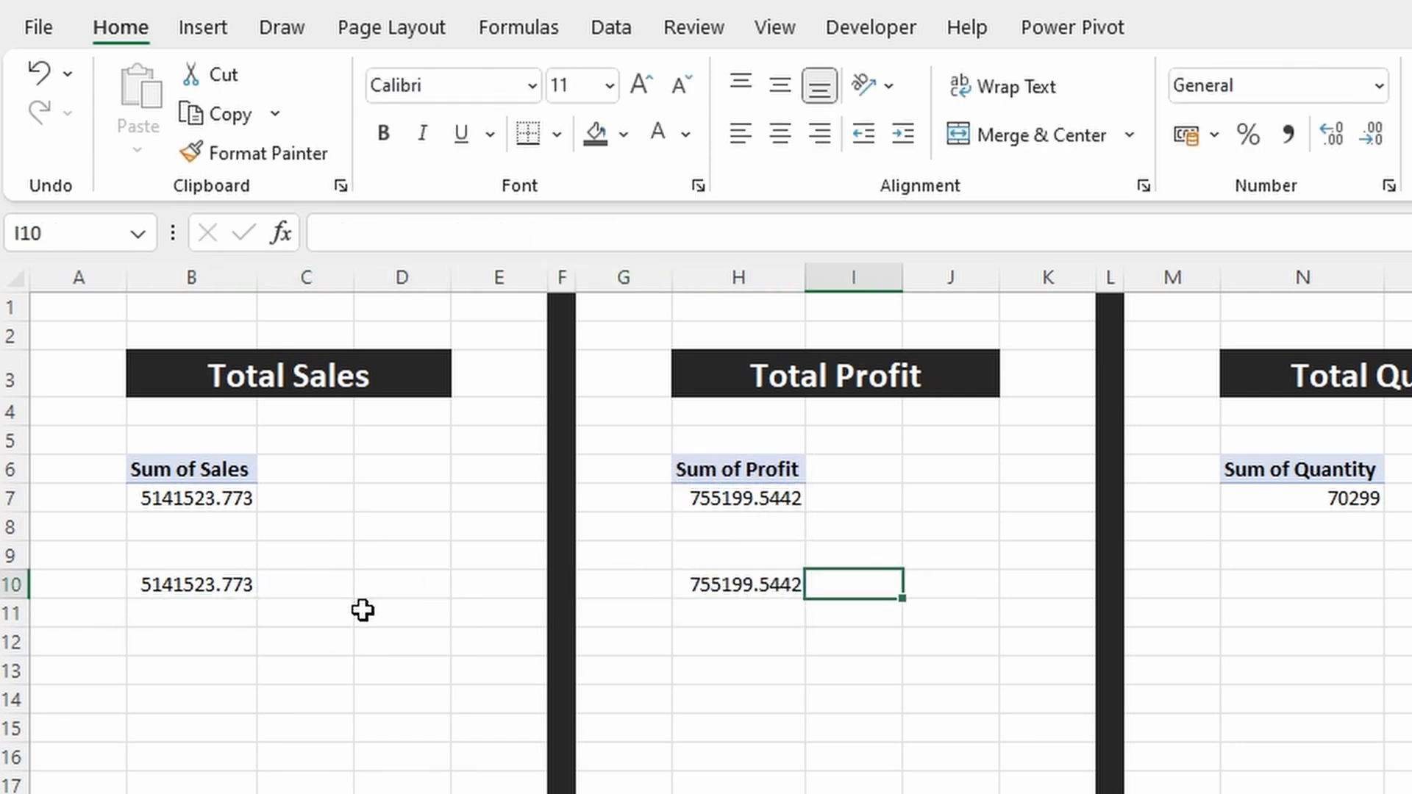
pyautogui.press('Right')
pyautogui.press('Right')
pyautogui.write('=')
pyautogui.press('Up')
pyautogui.press('Up')
pyautogui.press('Up')
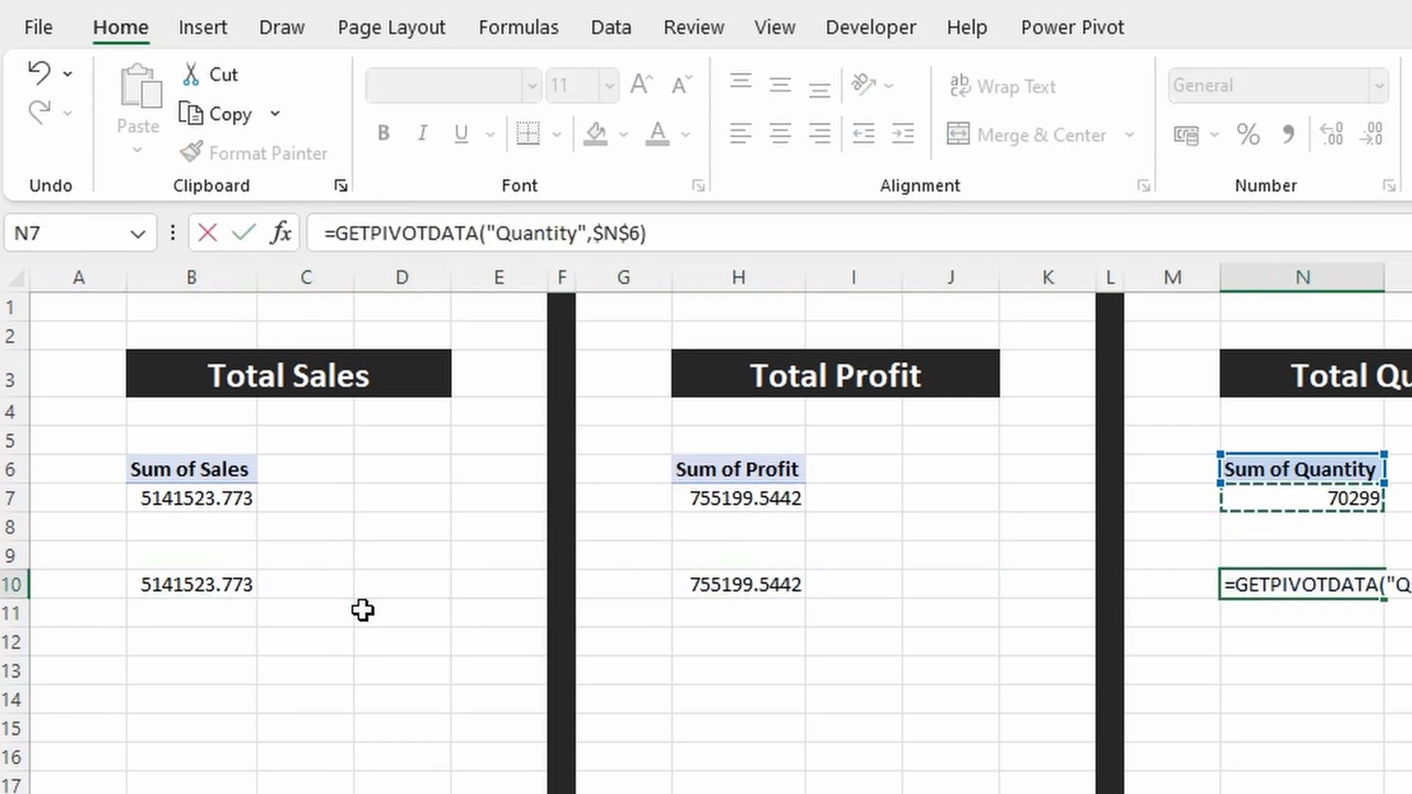
pyautogui.press('Return')
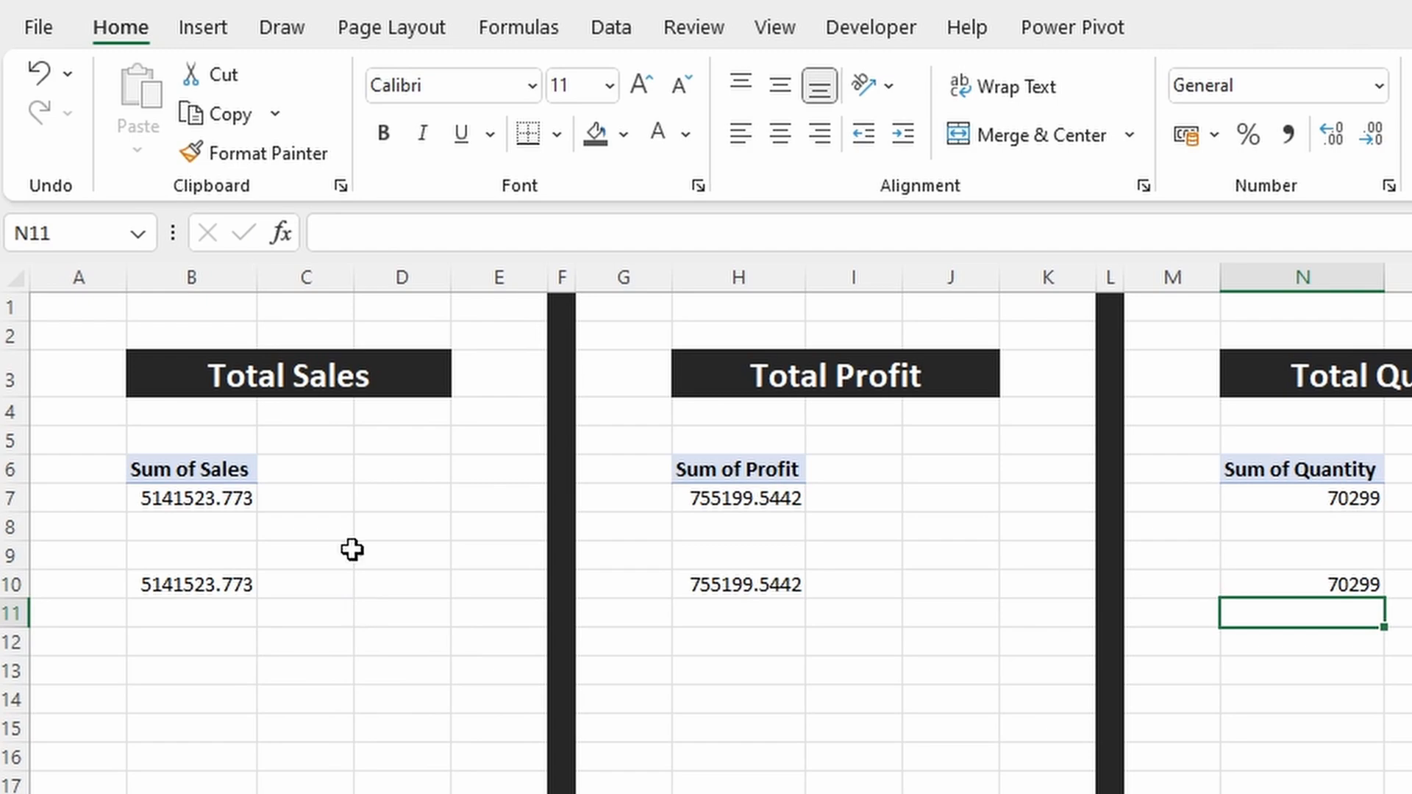
# Step: Draw a text box across columns B to D, a few rows below the total in cell B10
pyautogui.click(218, 37)
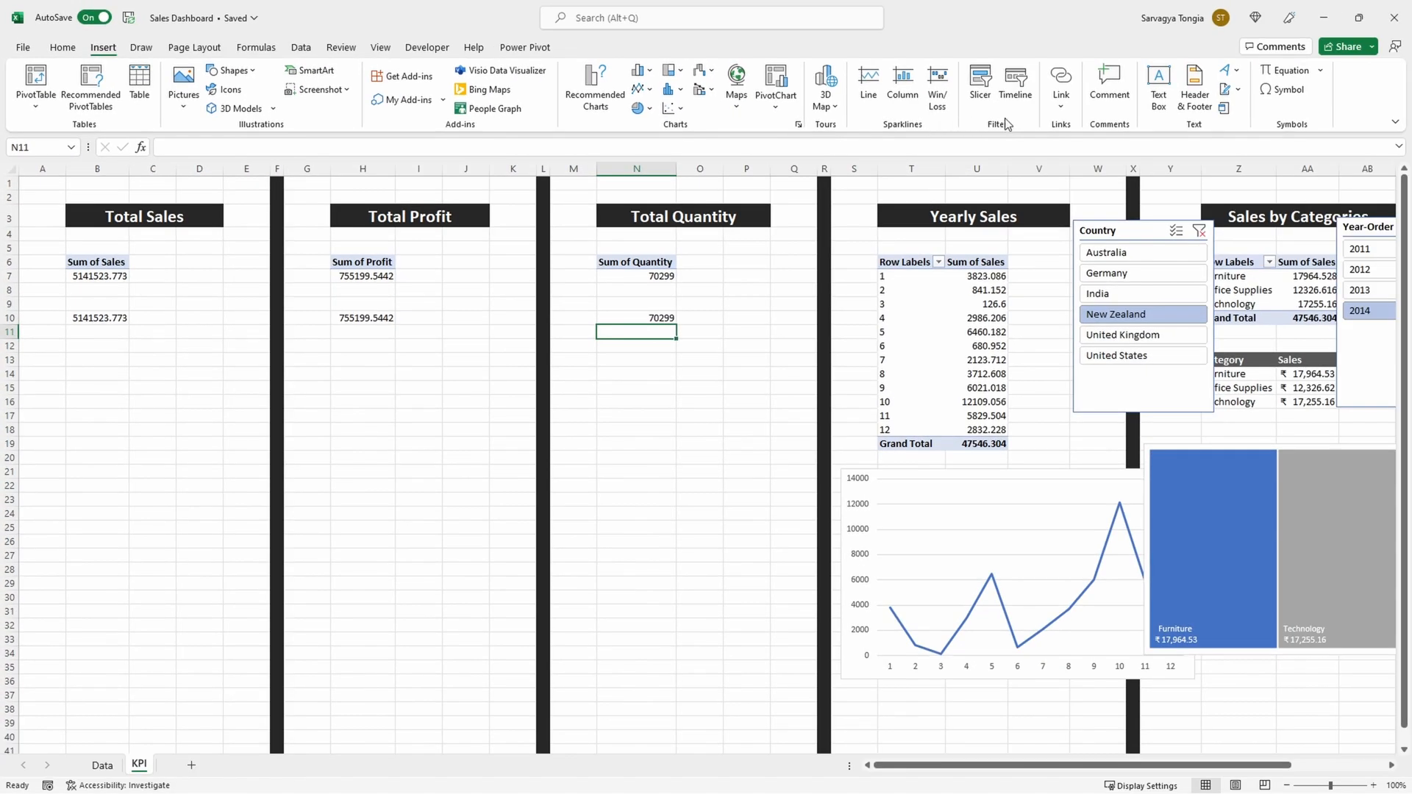
pyautogui.click(1164, 93)
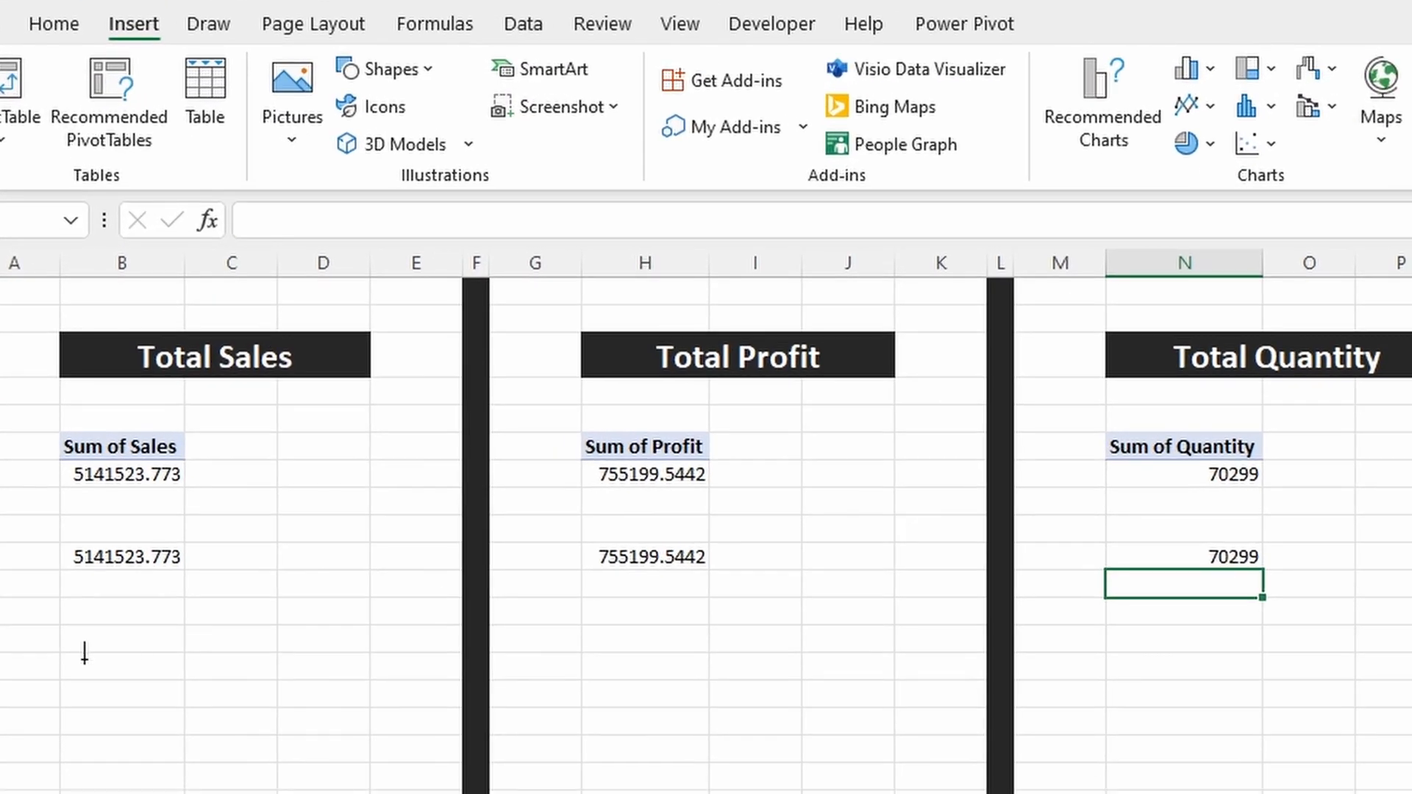
pyautogui.moveTo(61, 364); pyautogui.dragTo(188, 429)
pyautogui.moveTo(300, 778); pyautogui.dragTo(302, 780)
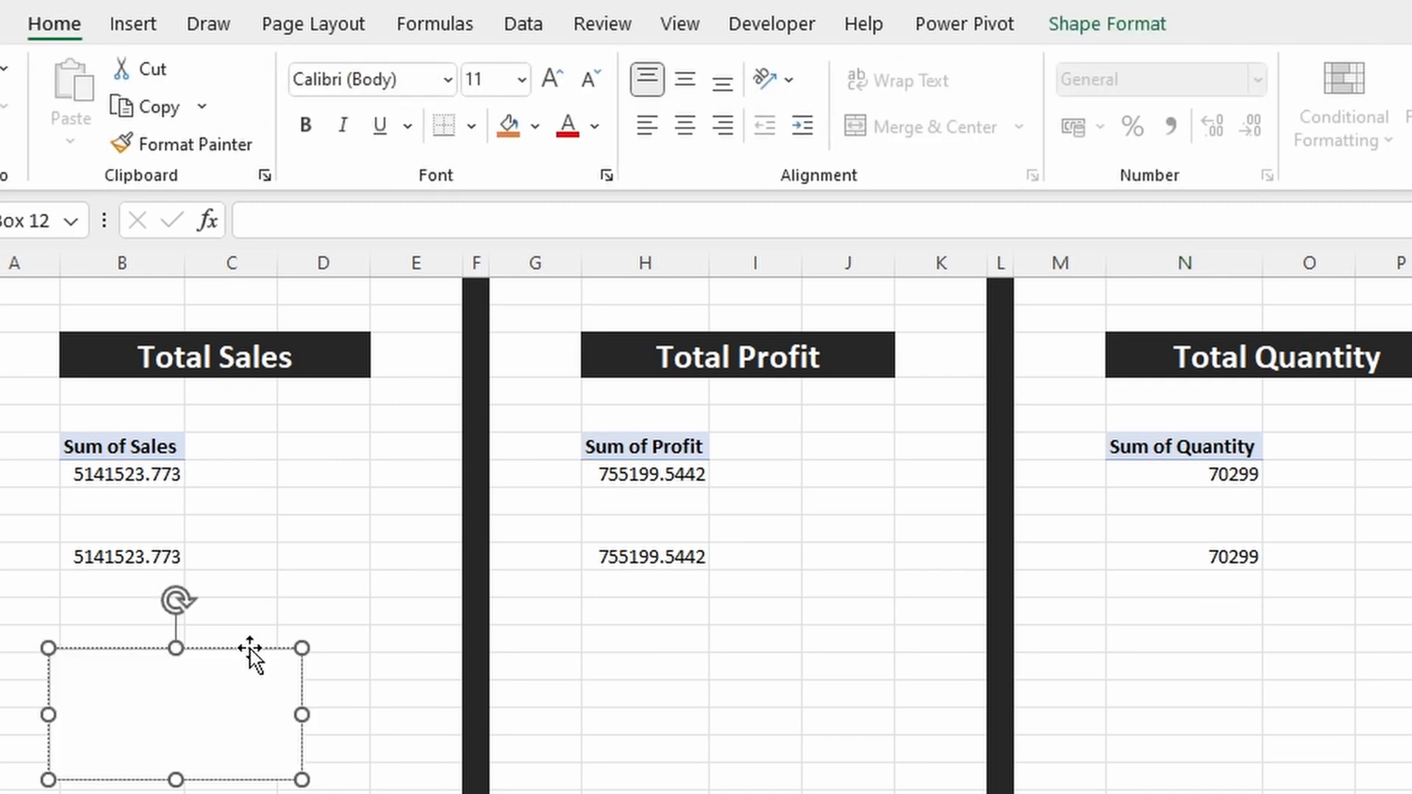
# Step: Link the text box to the total sales cell with the formula =$B$10
pyautogui.click(338, 231)
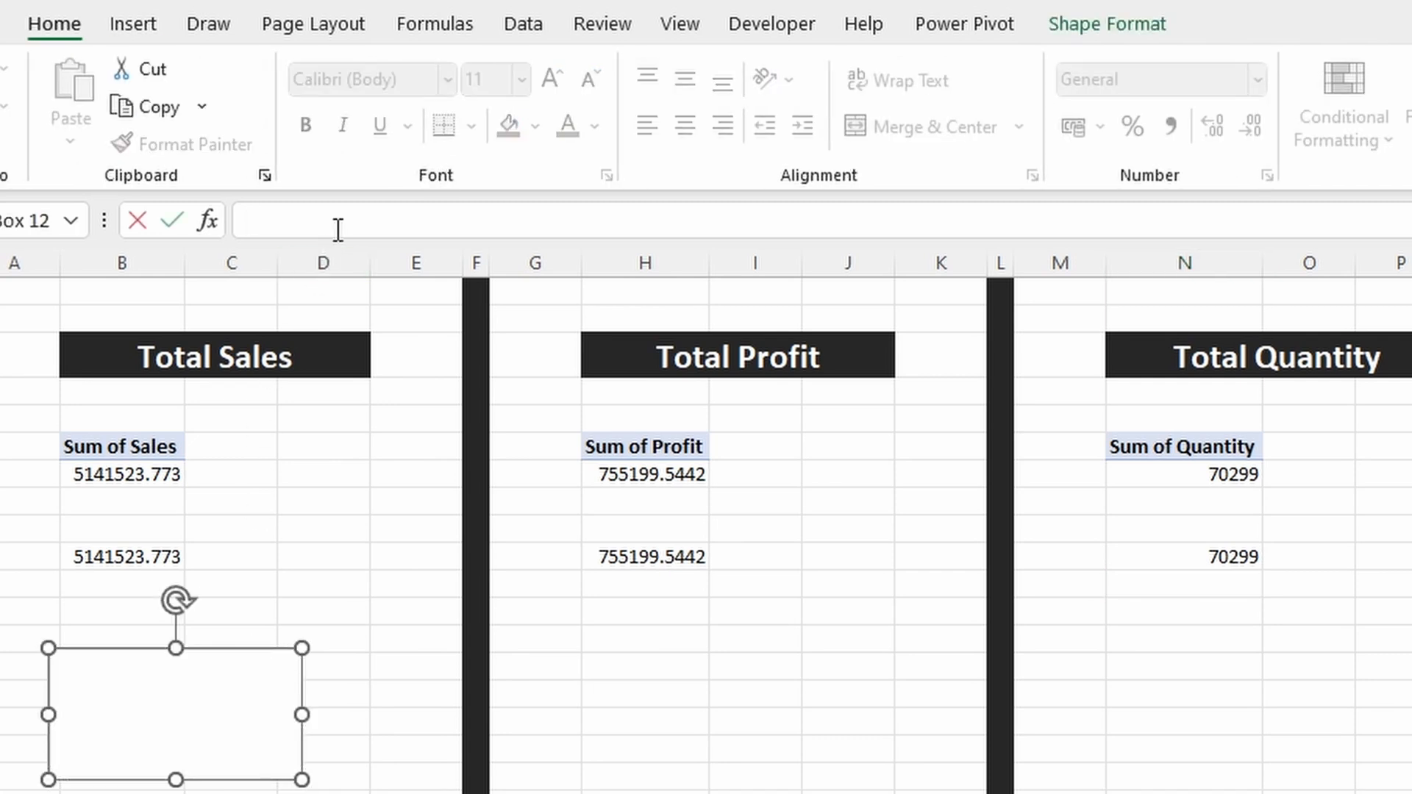
pyautogui.write('=')
pyautogui.click(125, 557)
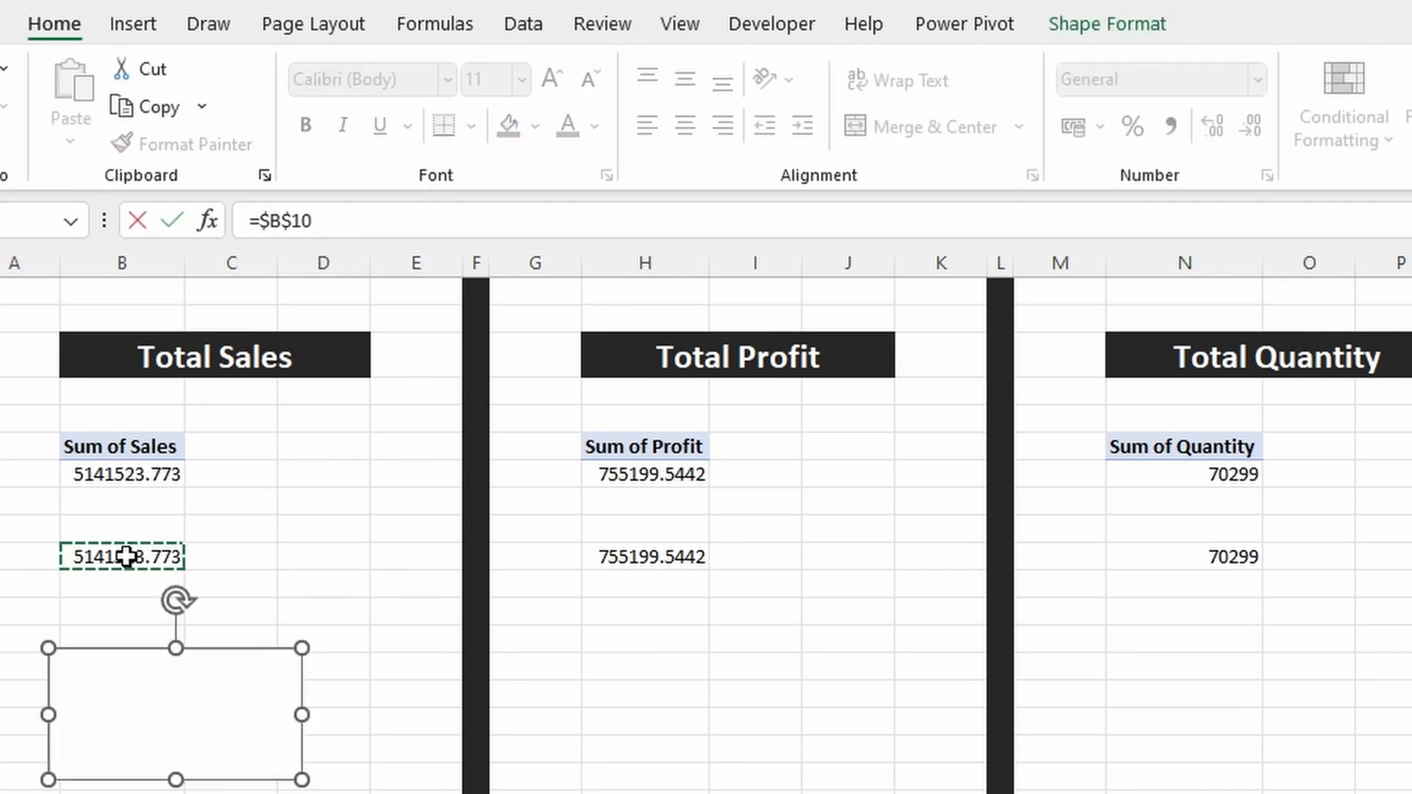
pyautogui.press('Return')
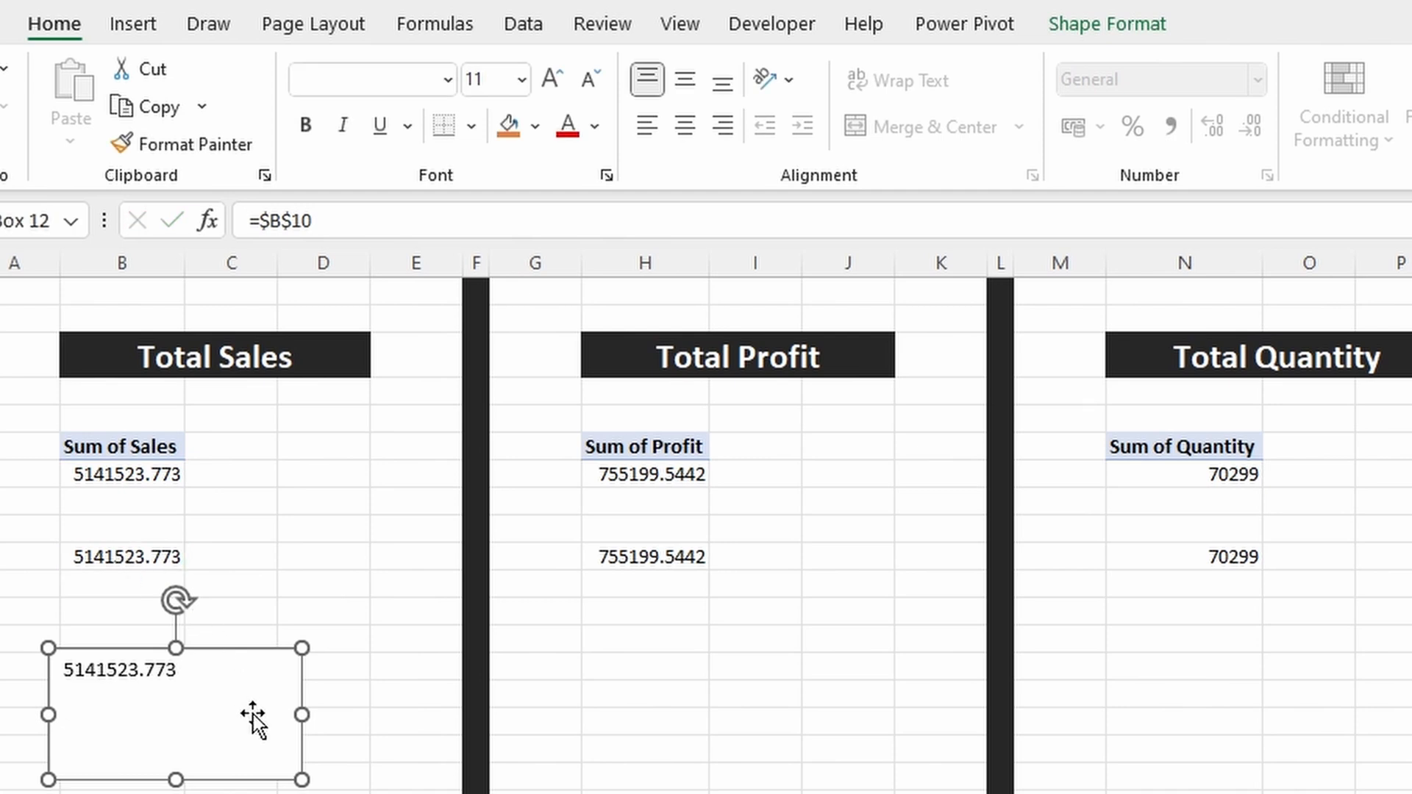
# Step: Apply the rupee Accounting number format to cell B10 and make its linked text box bold, larger and centred both ways
pyautogui.click(168, 561)
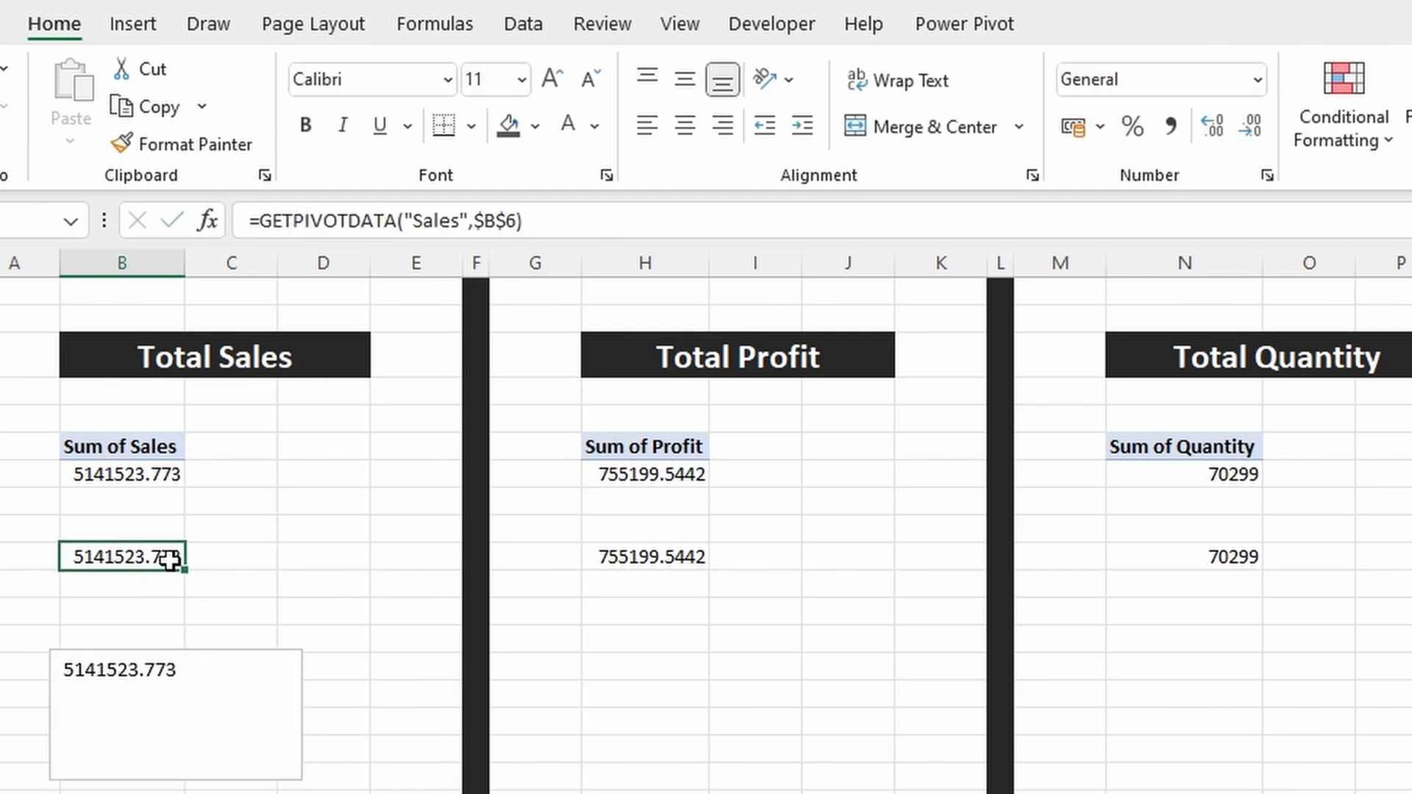
pyautogui.click(1070, 131)
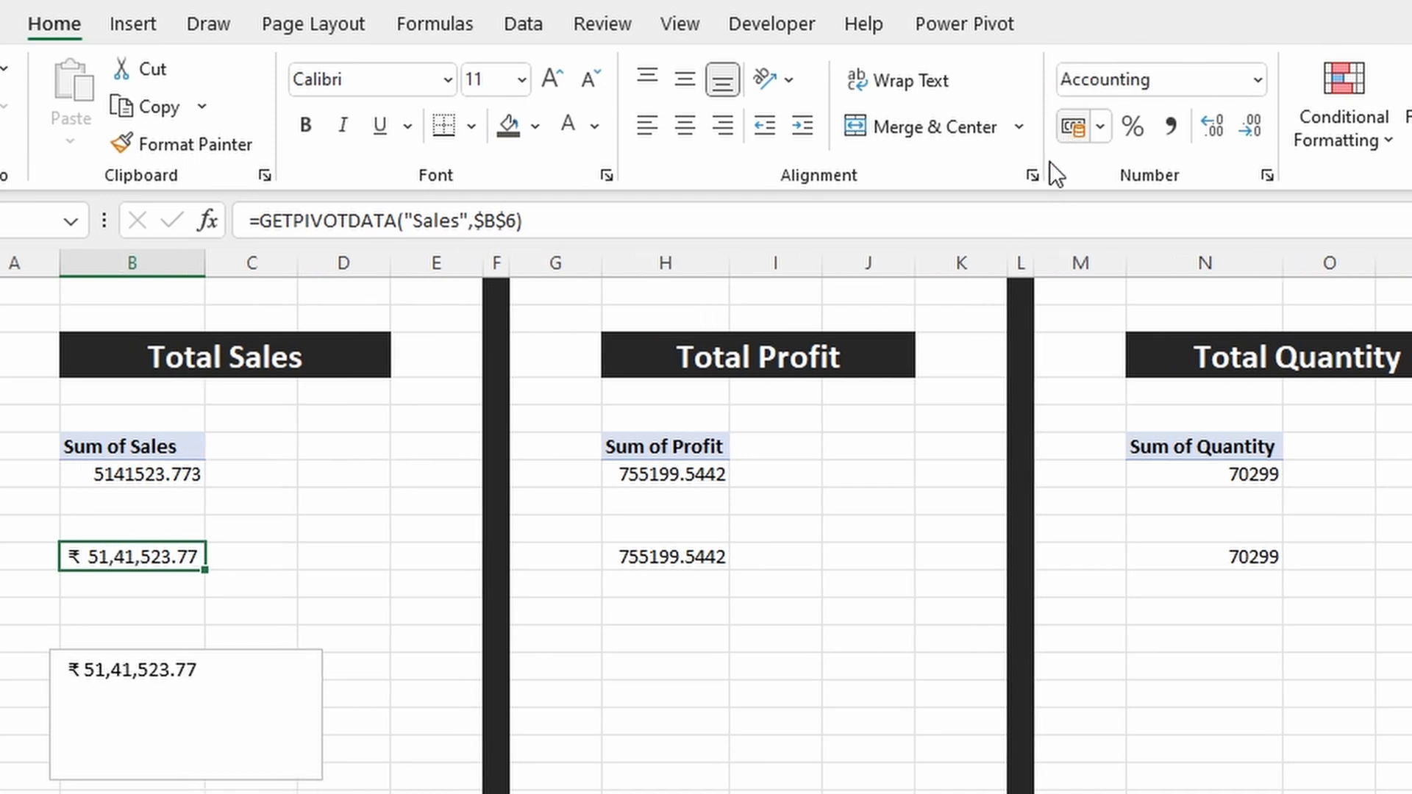
pyautogui.click(262, 647)
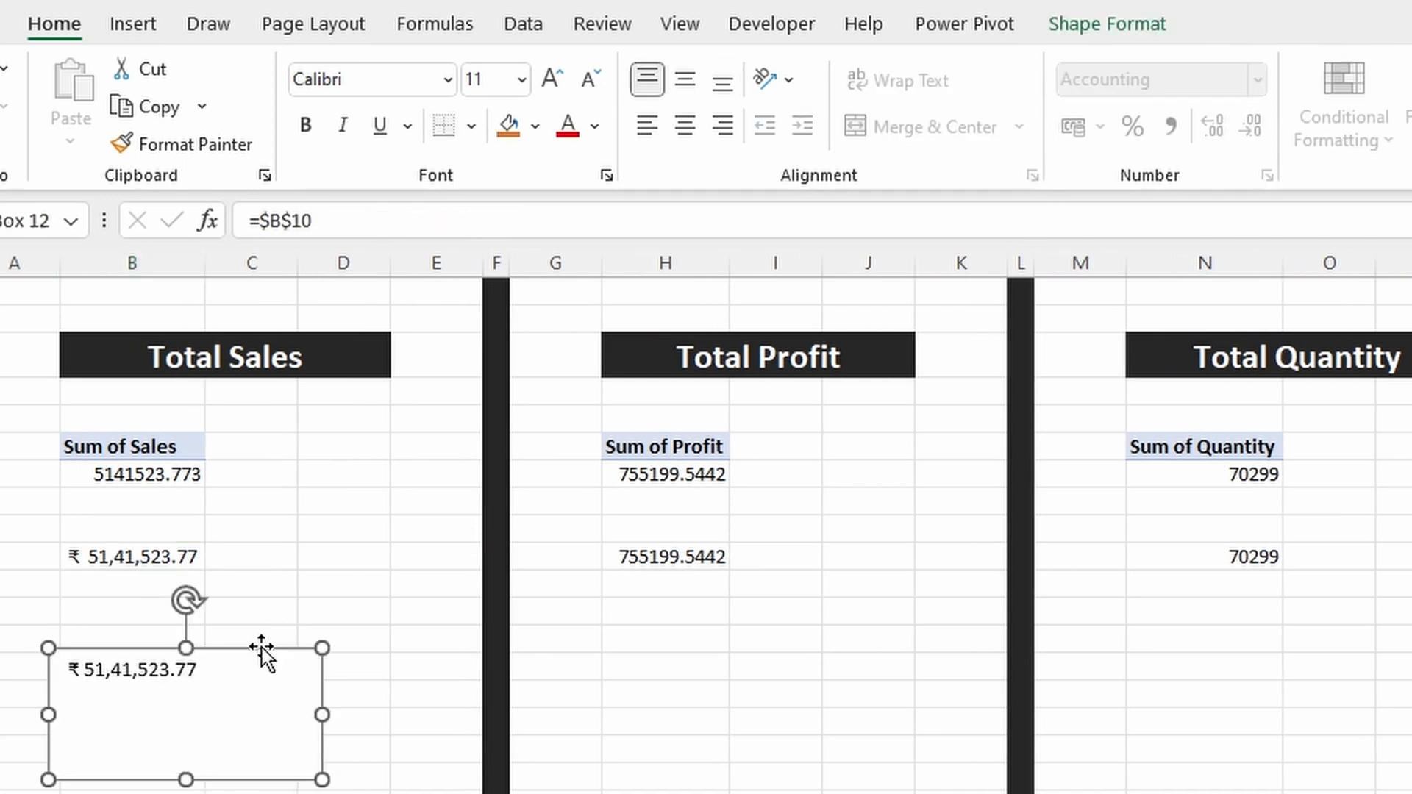
pyautogui.click(307, 129)
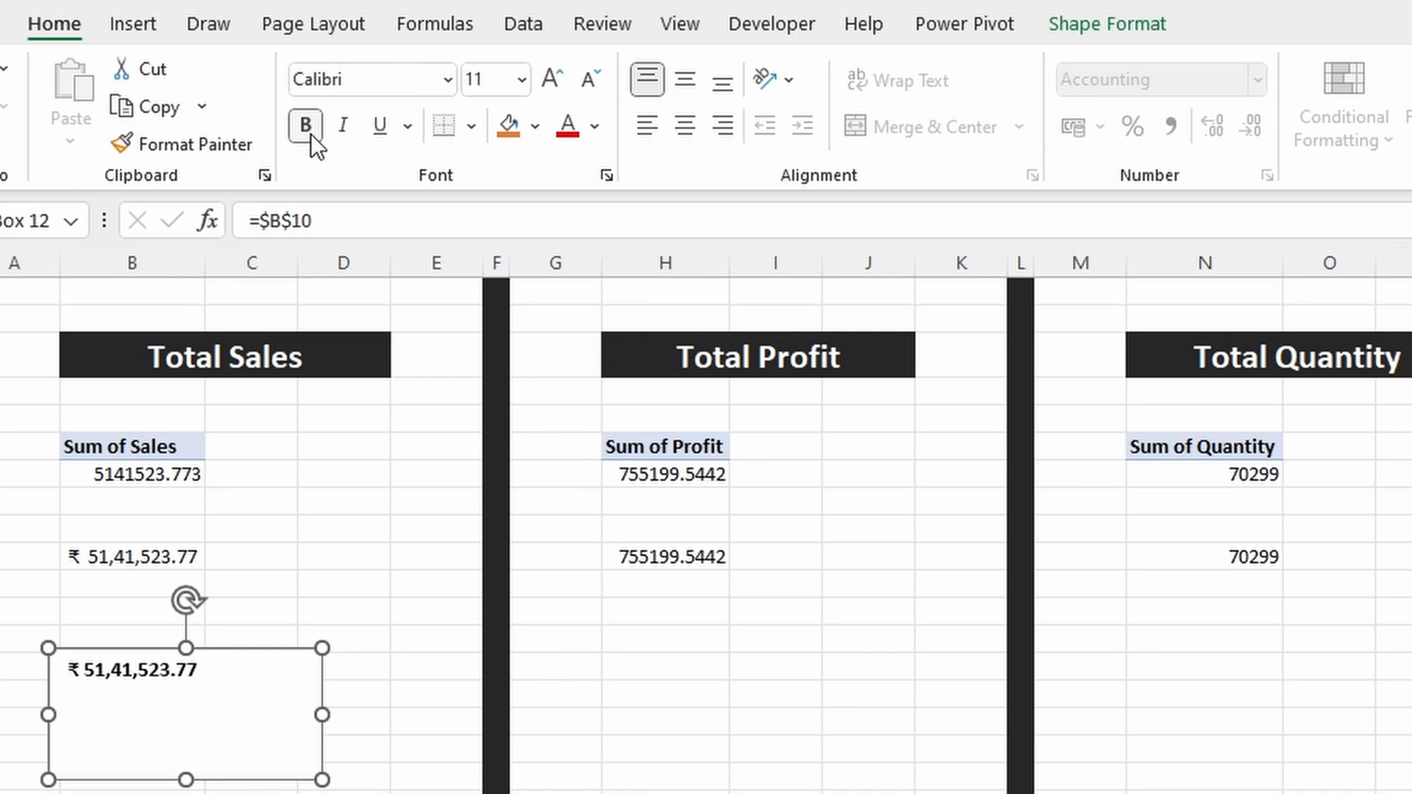
pyautogui.click(690, 94)
pyautogui.click(690, 122)
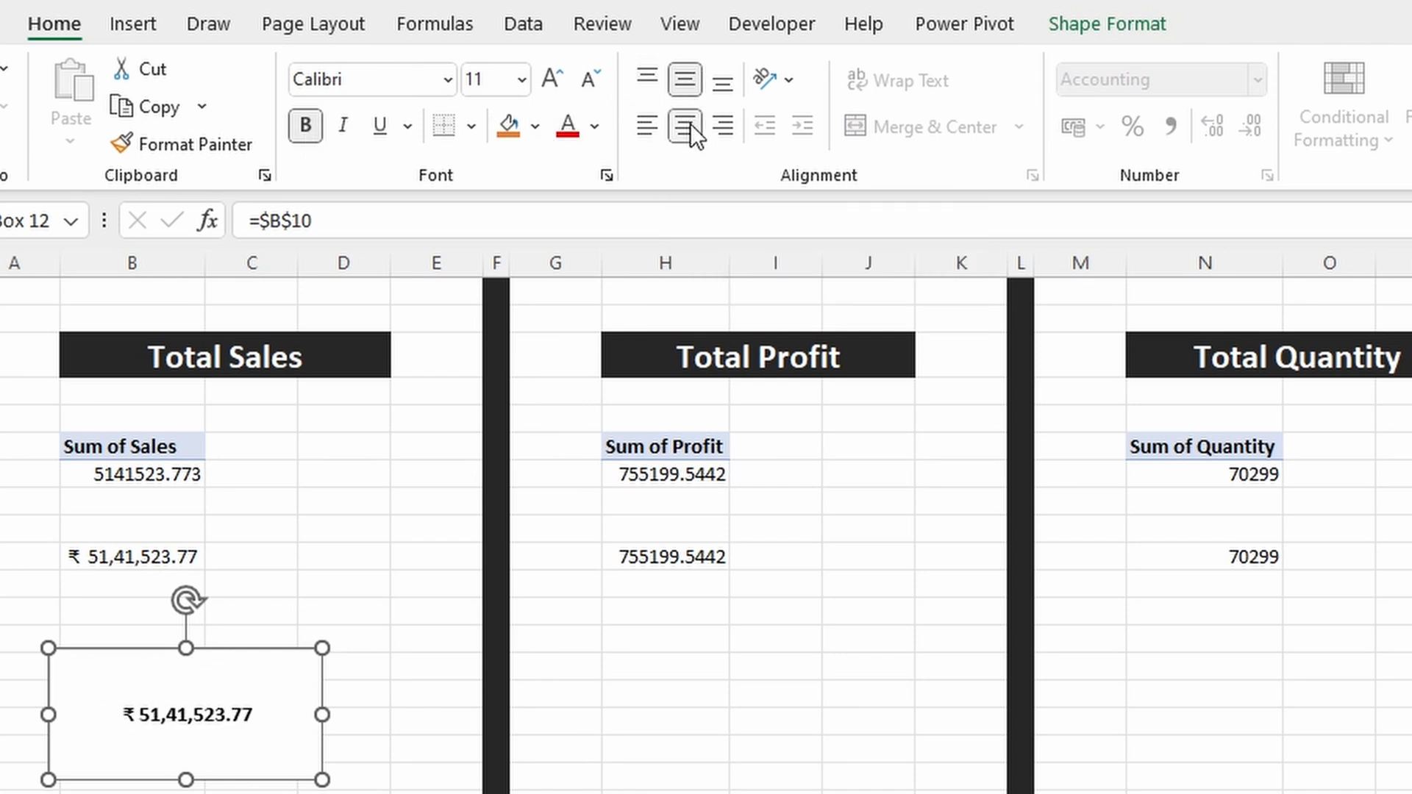
pyautogui.click(561, 87)
pyautogui.click(562, 87)
pyautogui.click(562, 87)
pyautogui.click(562, 87)
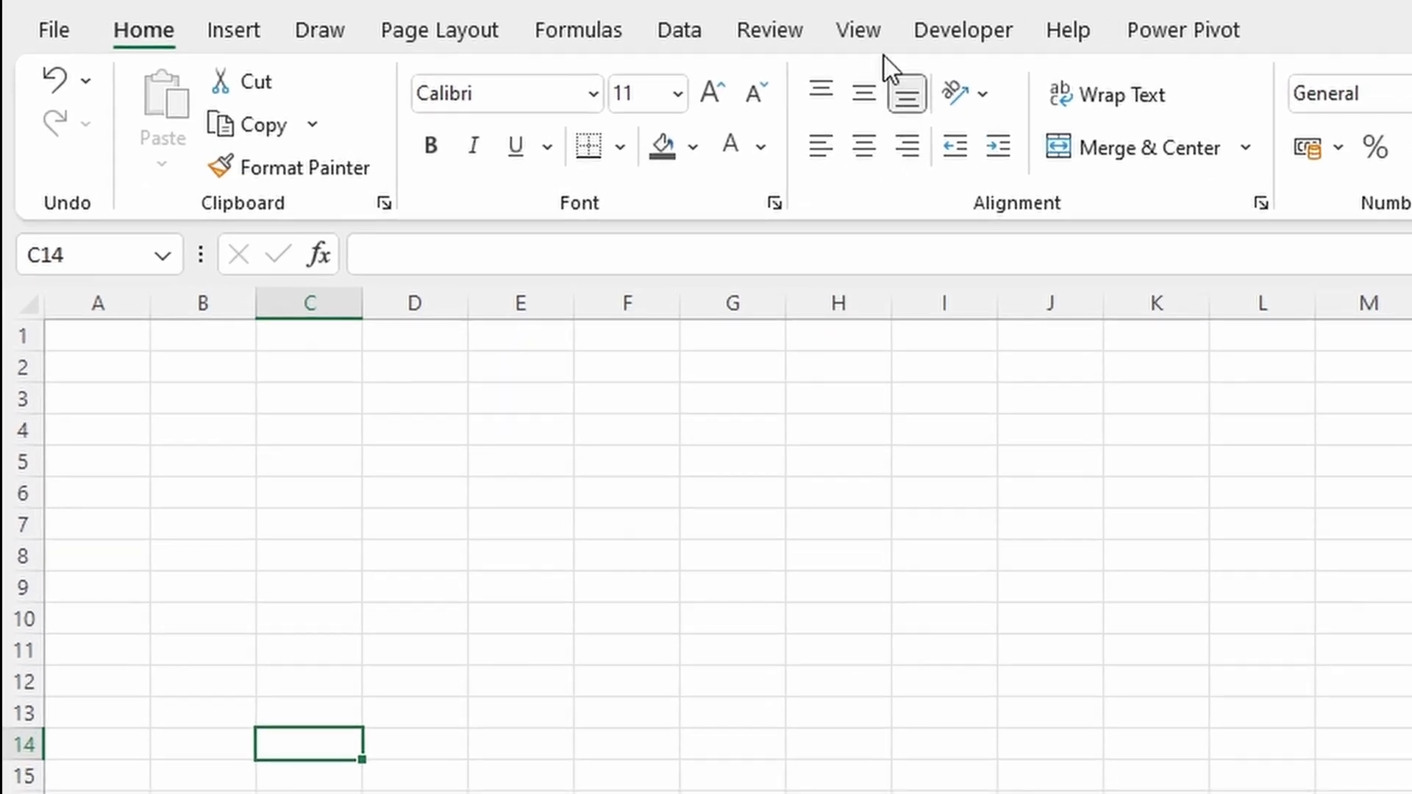
# Step: Hide the gridlines on the Dashboard sheet and draw a rounded rectangle about 47 cm wide and 18.6 cm high across columns A to AC
pyautogui.click(381, 48)
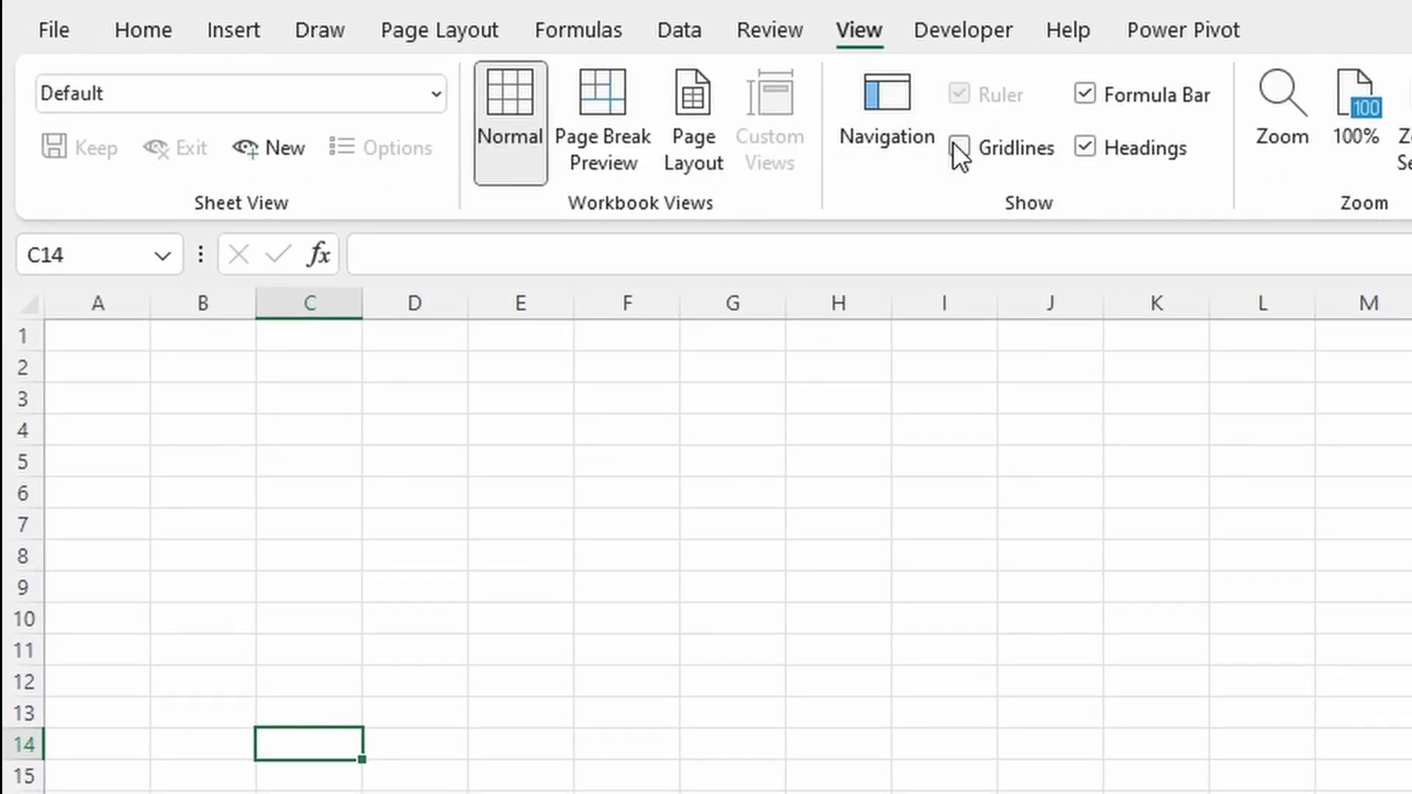
pyautogui.click(957, 149)
pyautogui.click(268, 38)
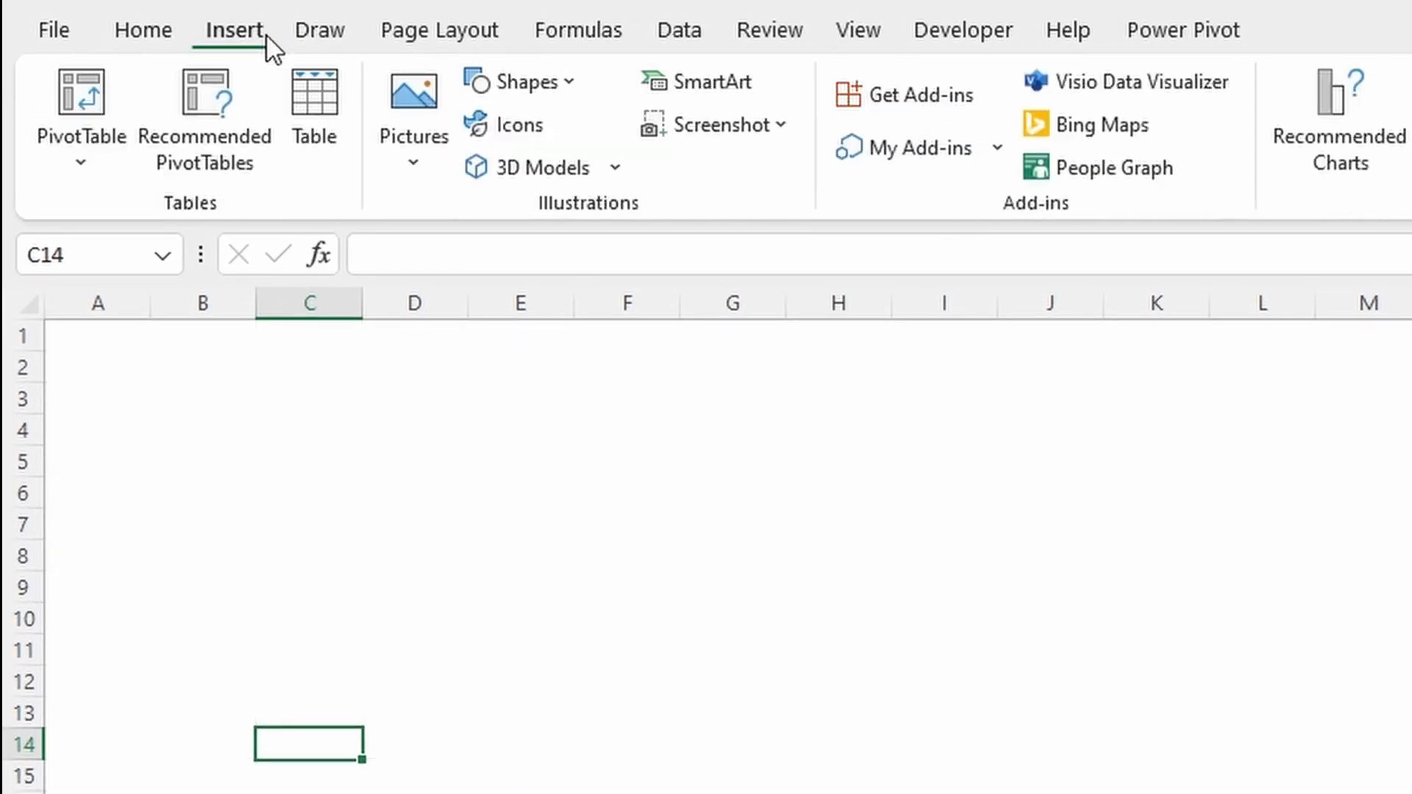
pyautogui.click(501, 90)
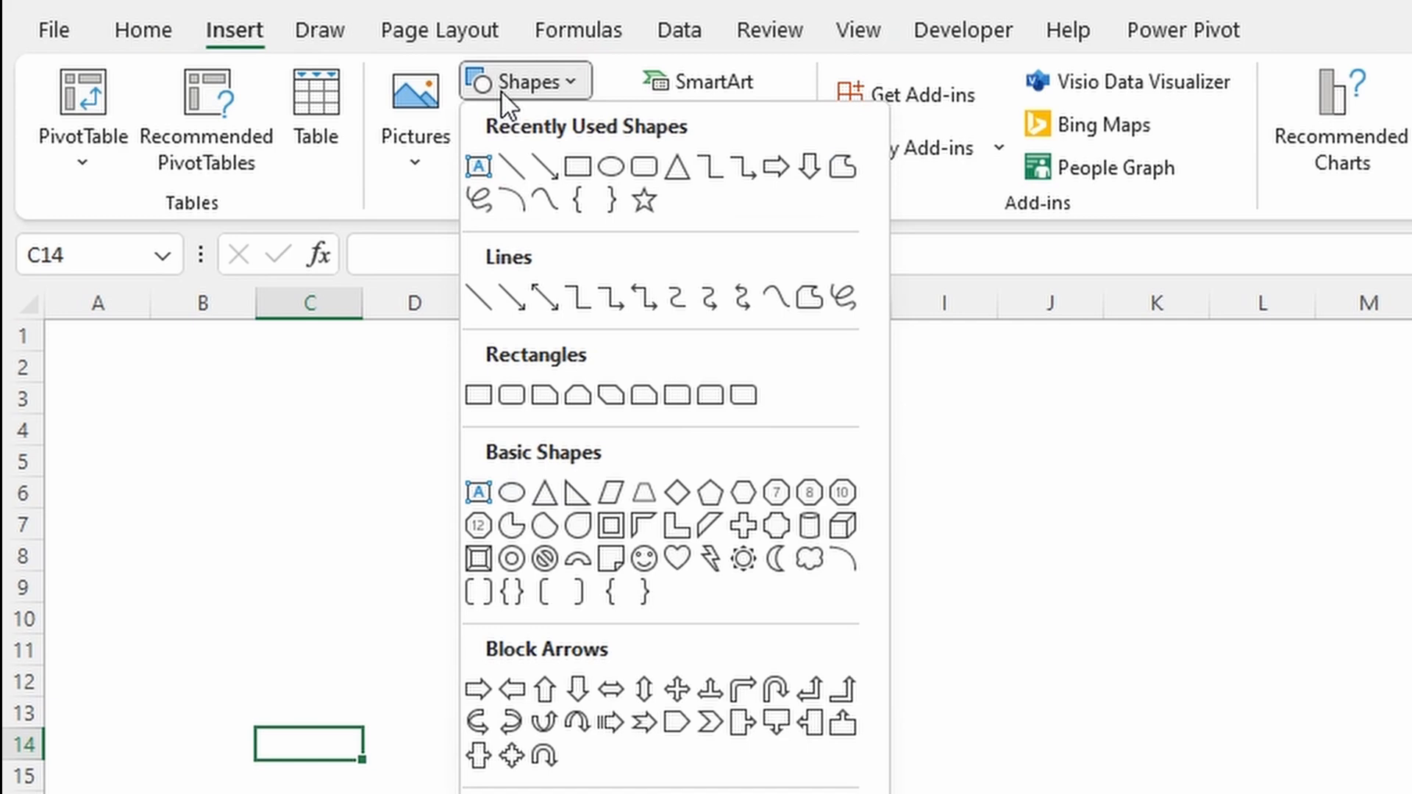
pyautogui.click(637, 168)
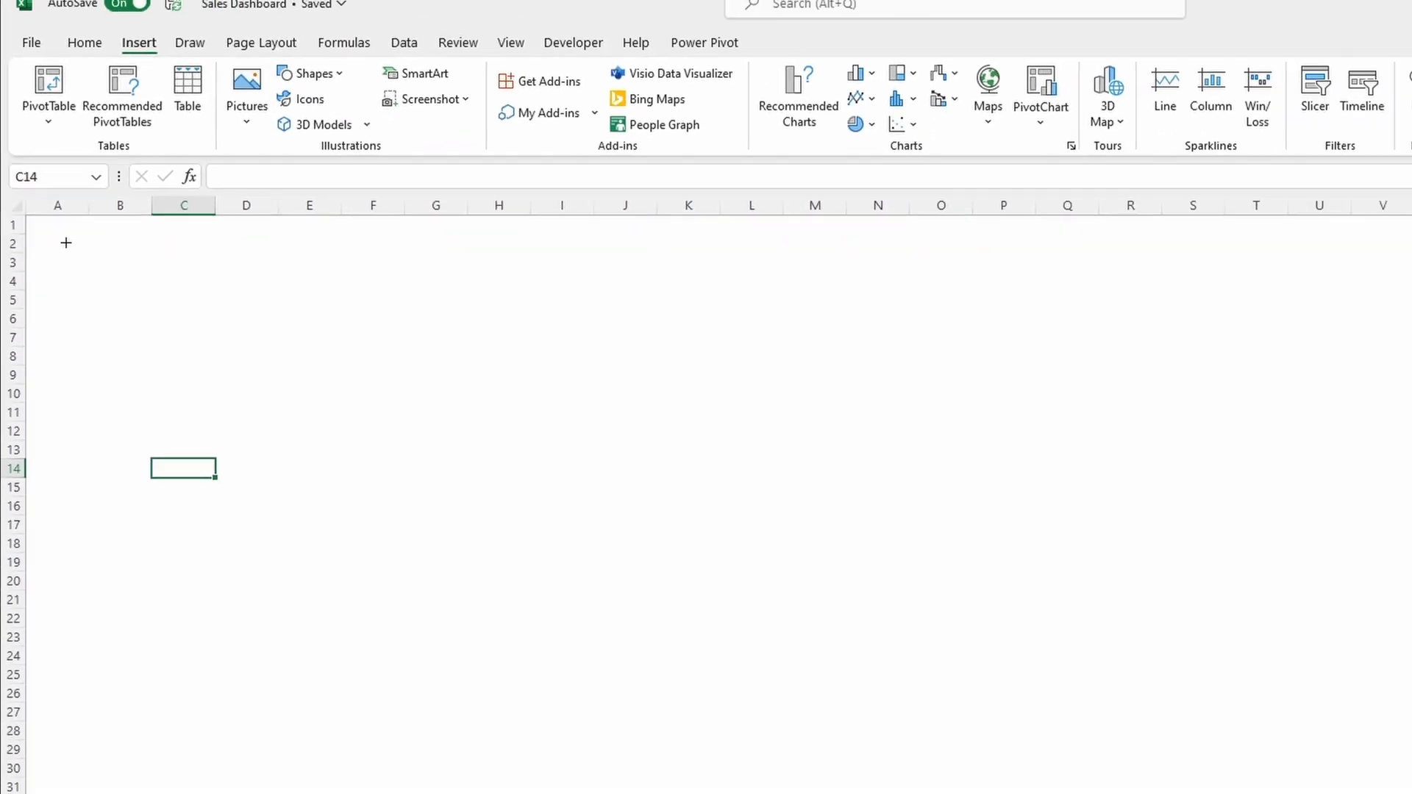
pyautogui.moveTo(66, 243); pyautogui.dragTo(1411, 793)
pyautogui.moveTo(1220, 696)
pyautogui.mouseDown()
pyautogui.moveTo(1283, 716)
pyautogui.moveTo(1357, 711)
pyautogui.mouseUp()
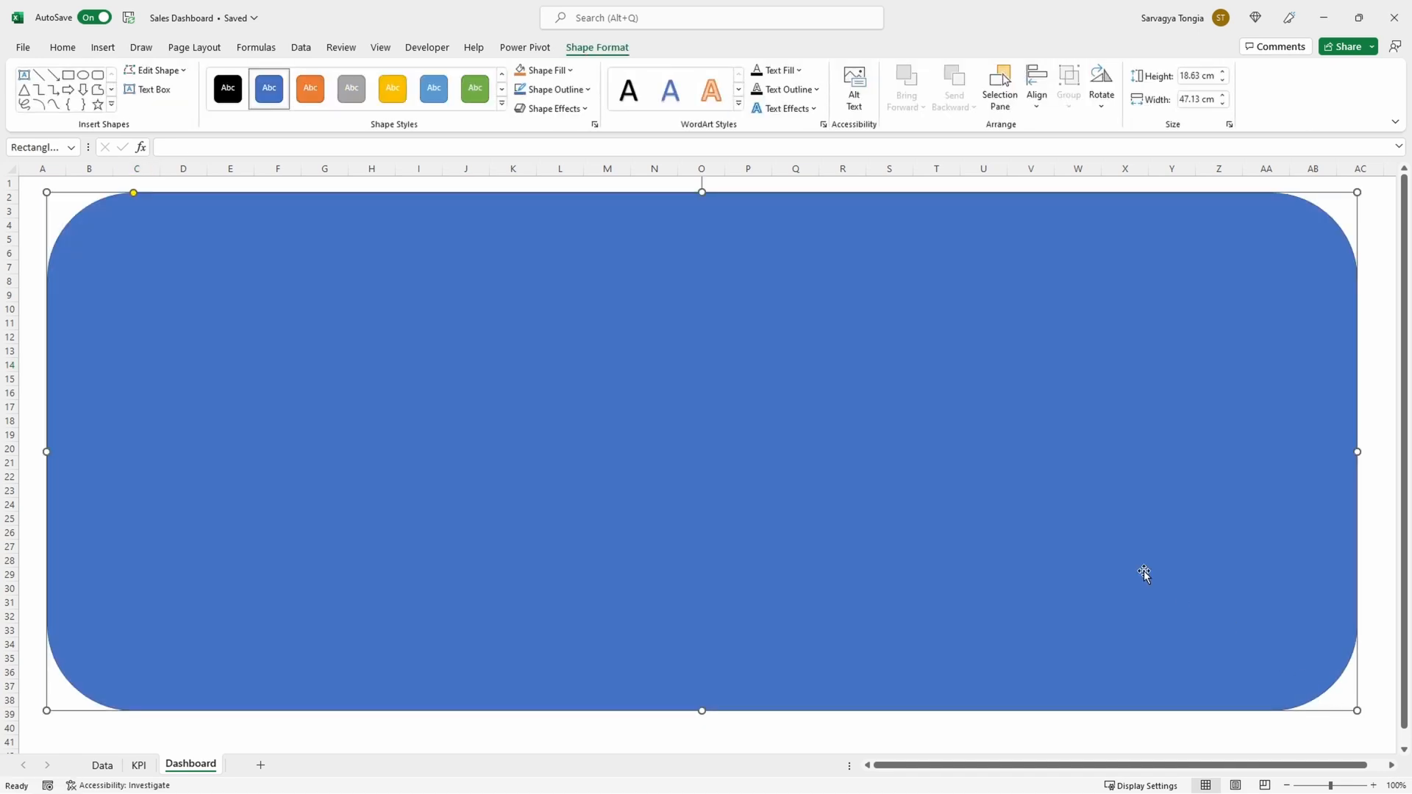
# Step: Fill the large rounded rectangle with a medium grey shade of white and remove its outline
pyautogui.click(569, 70)
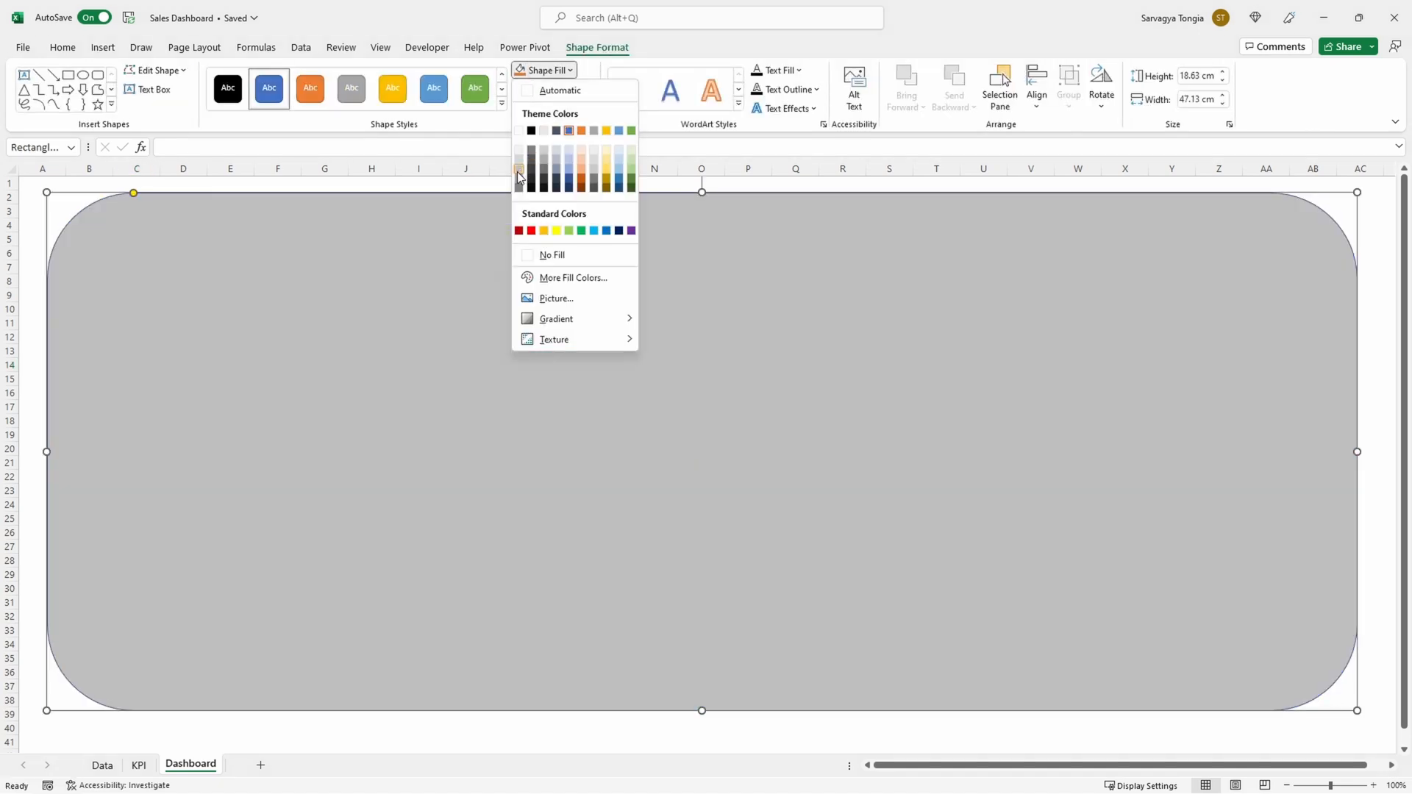
pyautogui.click(518, 176)
pyautogui.click(554, 89)
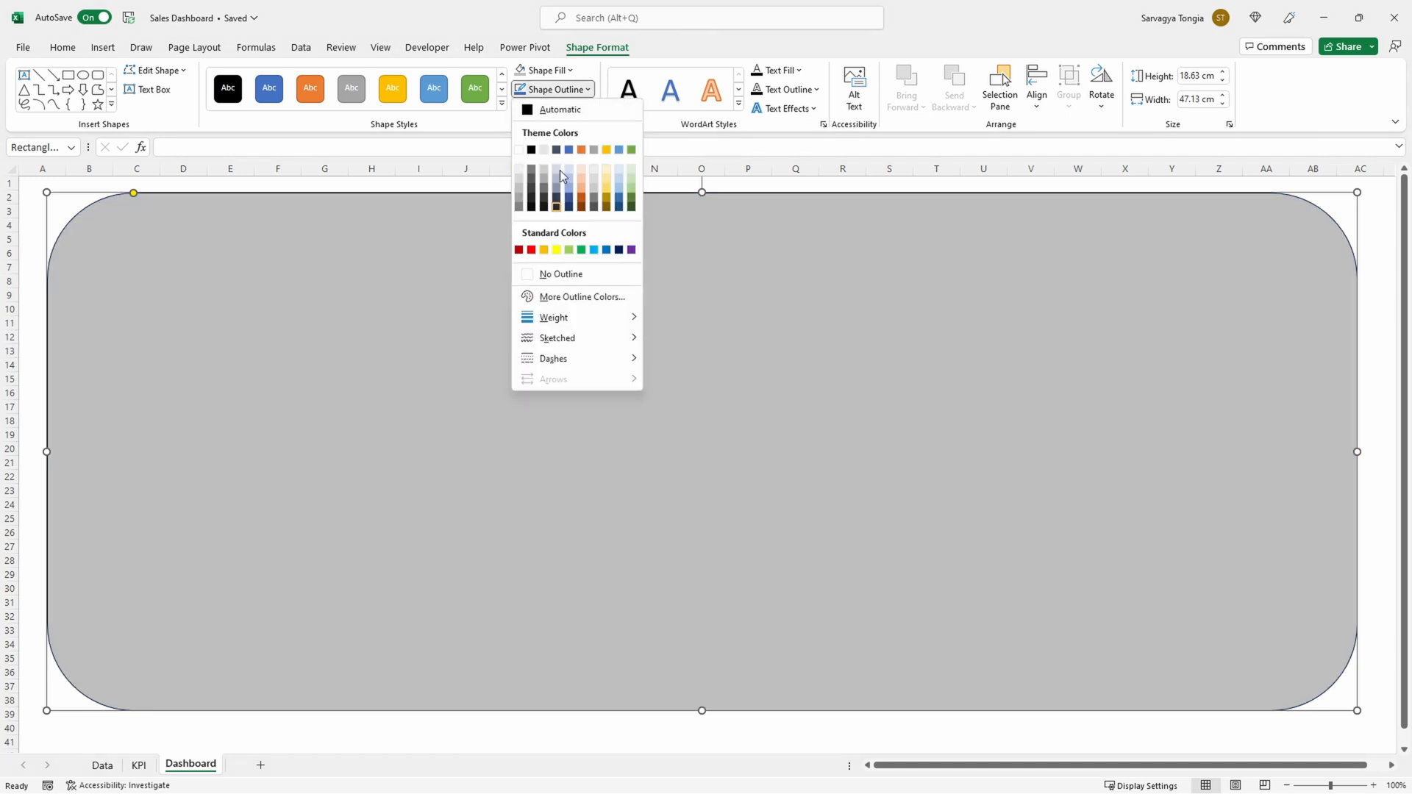
pyautogui.click(563, 278)
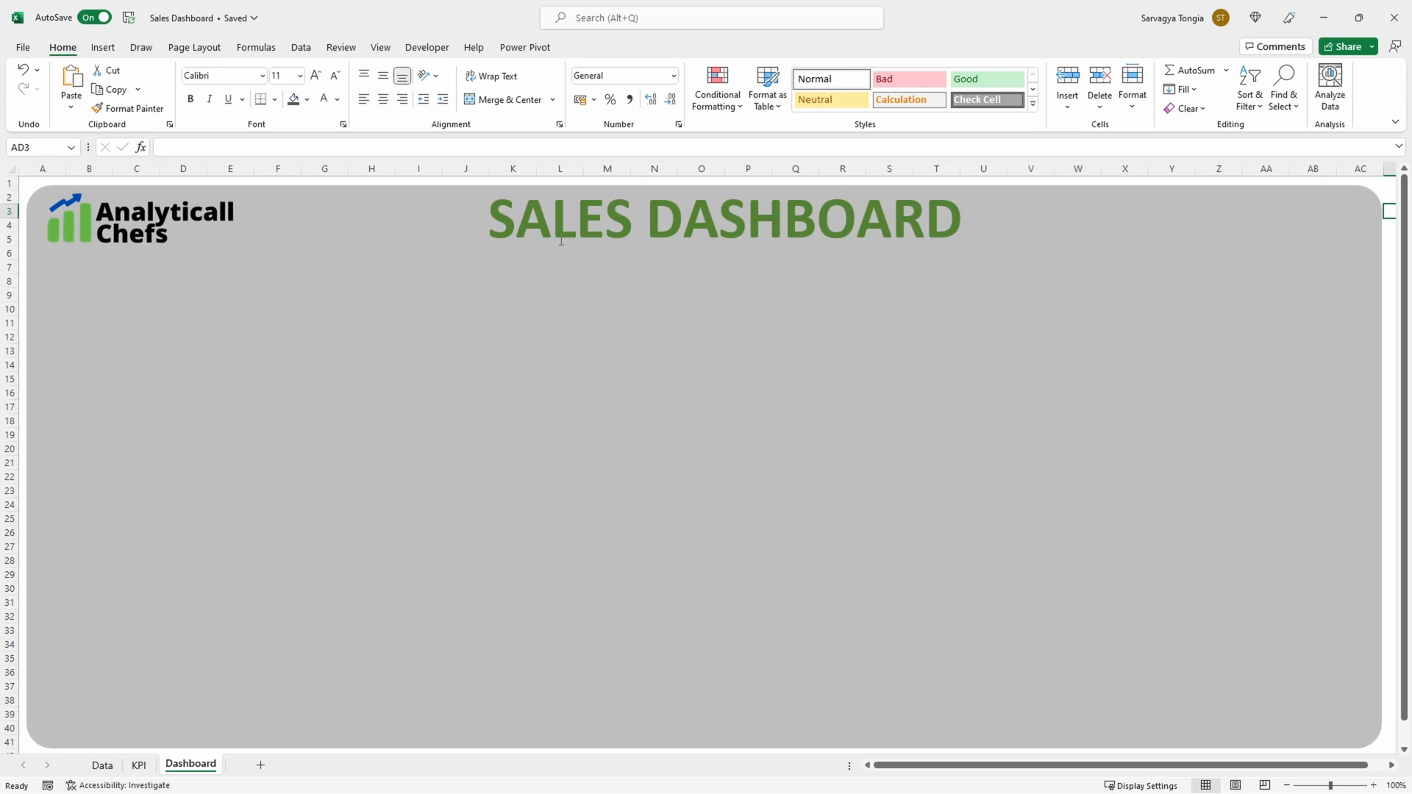
pyautogui.click(106, 49)
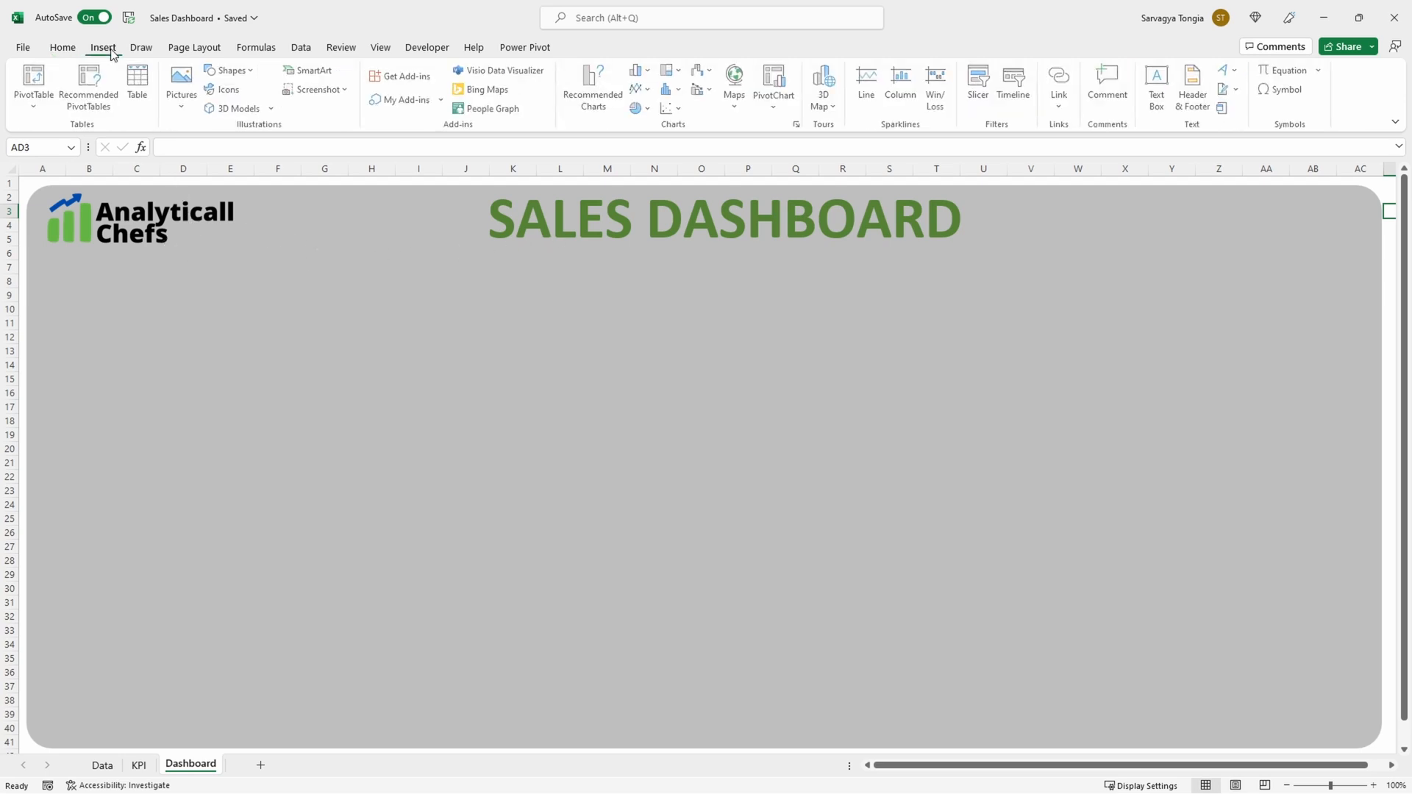
pyautogui.click(184, 88)
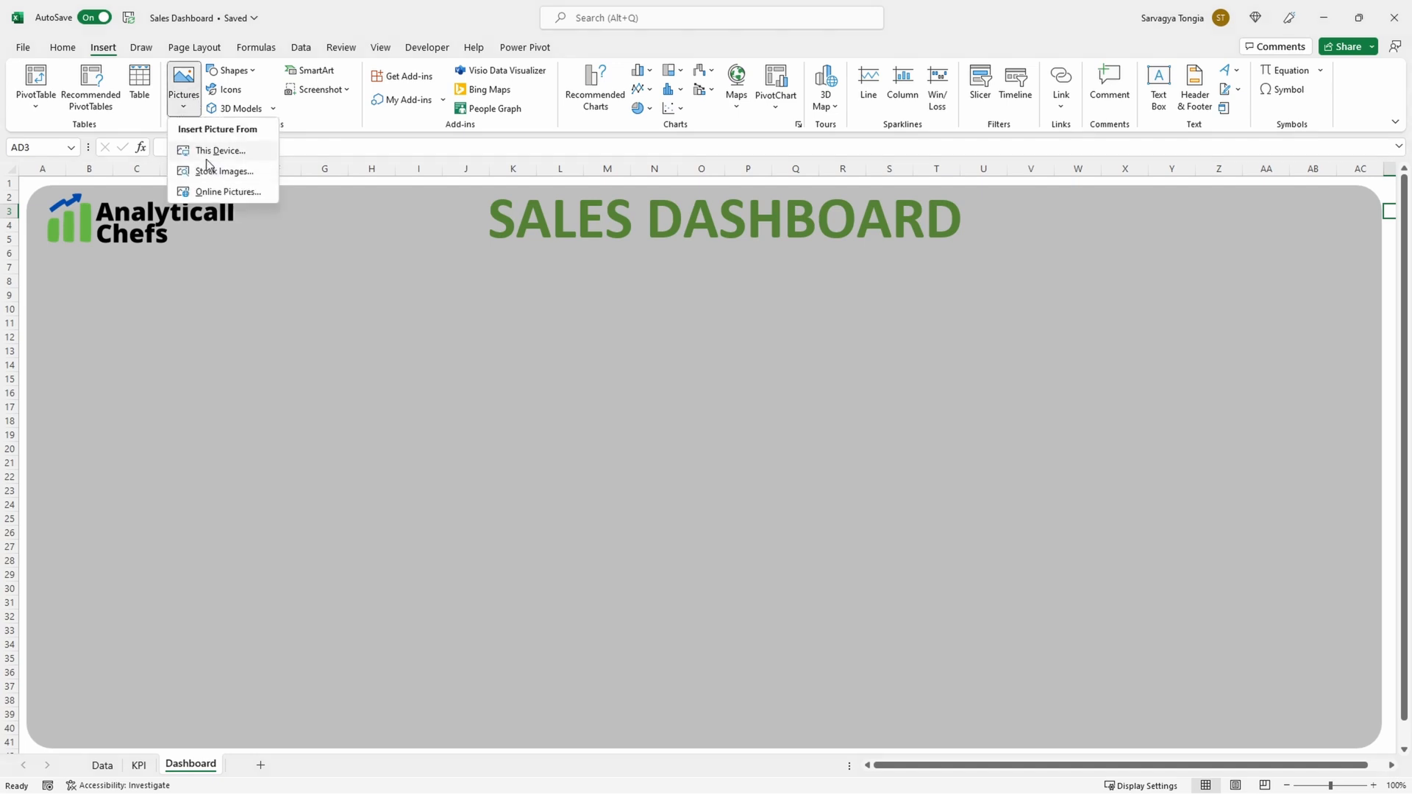
pyautogui.click(274, 299)
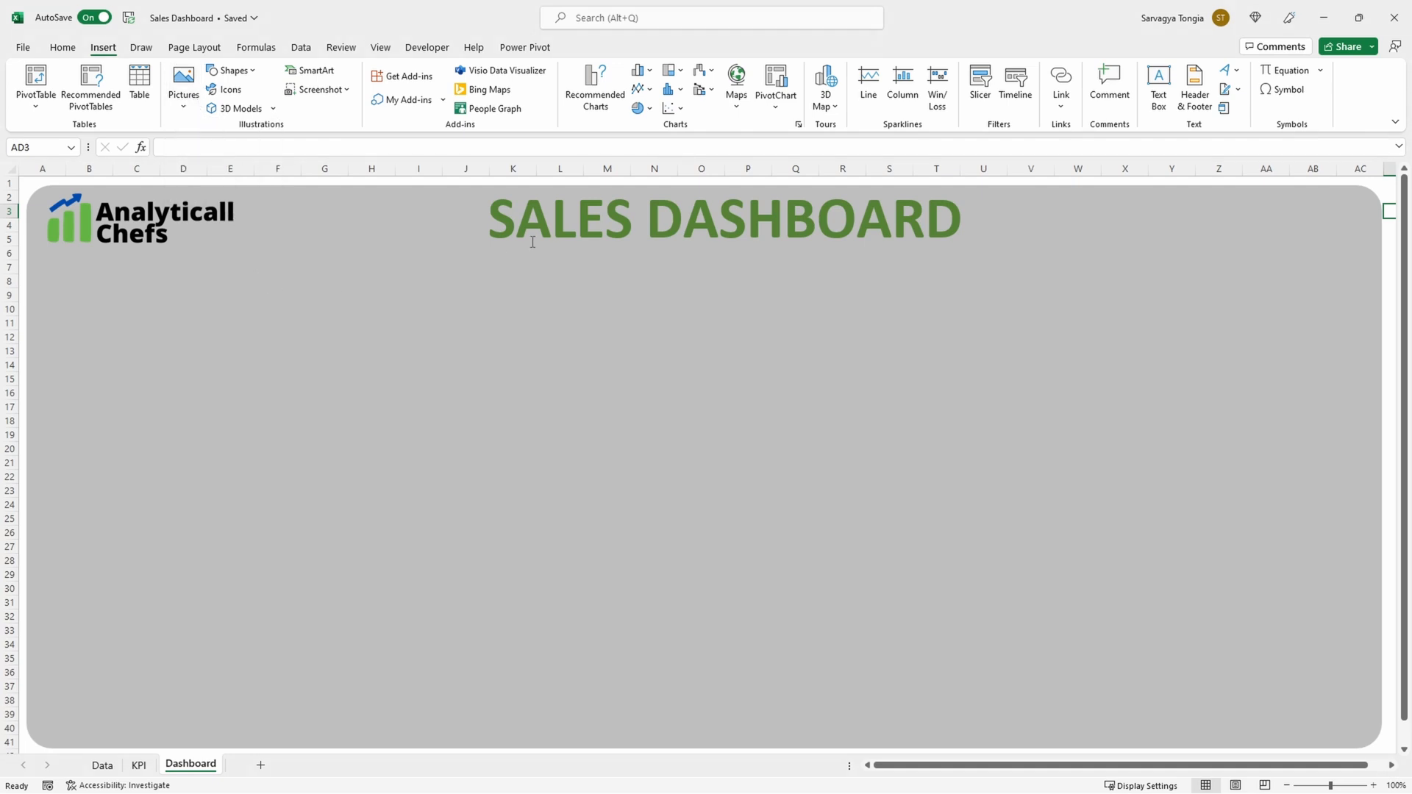
pyautogui.click(591, 233)
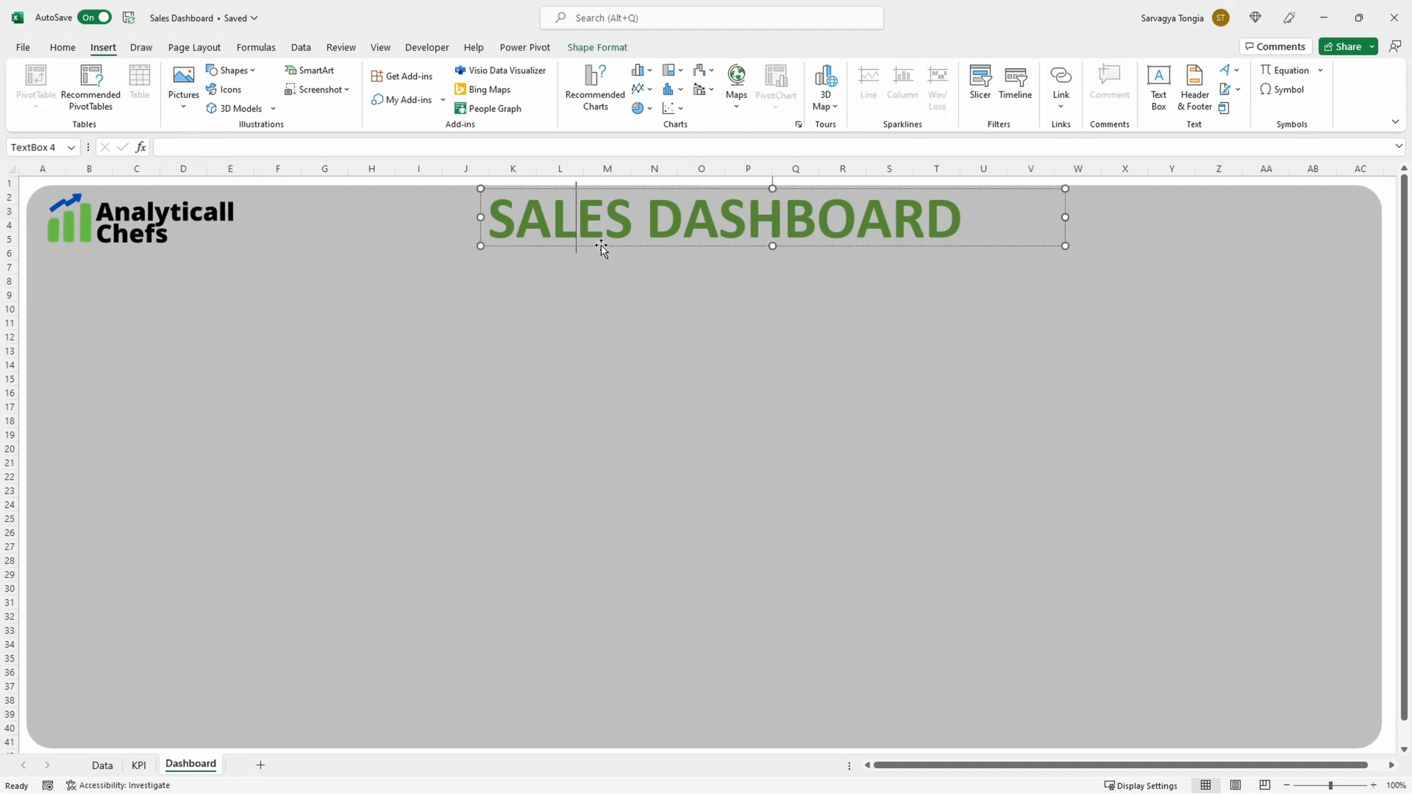
pyautogui.click(604, 316)
pyautogui.press('Escape')
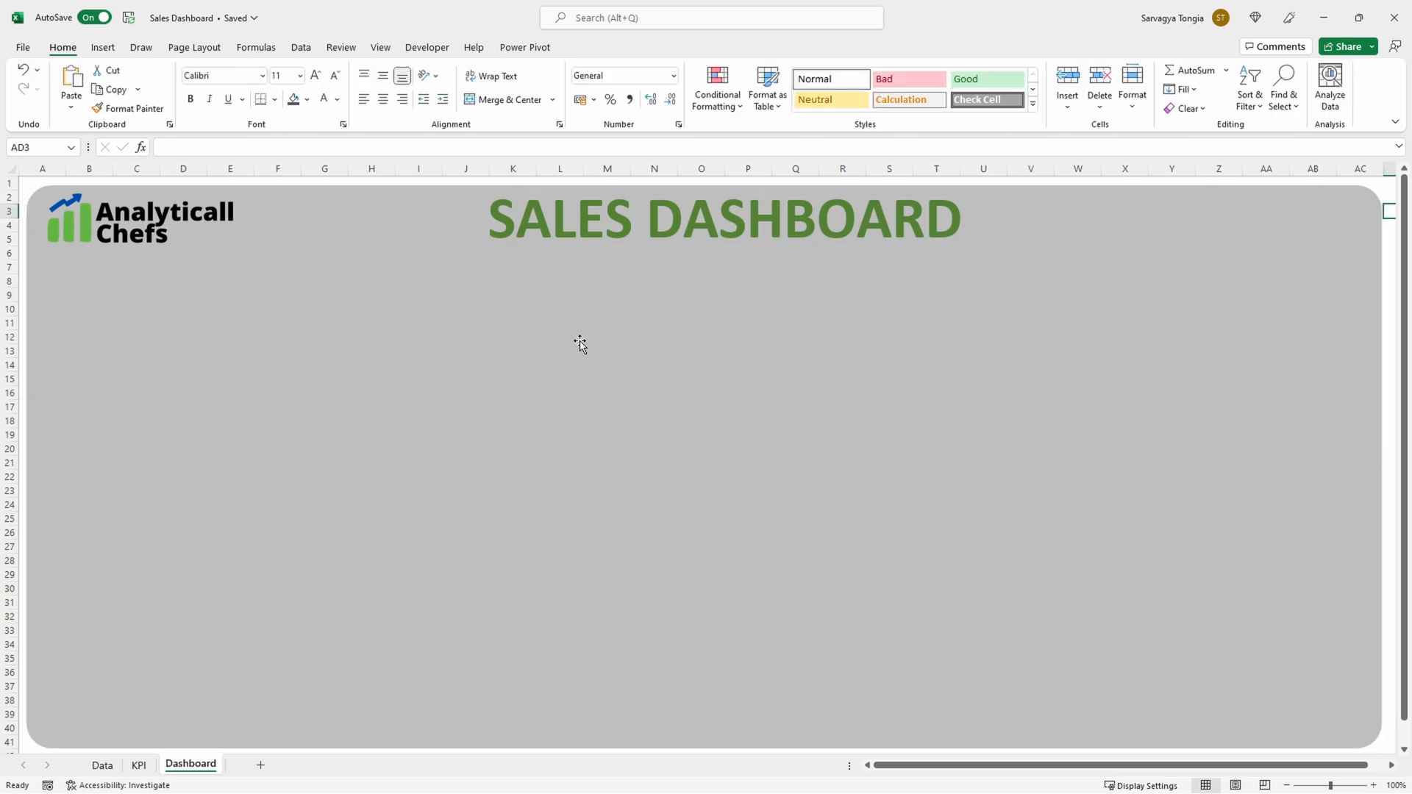
# Step: Draw a rectangle about 11.5 cm wide and 15.5 cm high over columns U to AA, with an outer shadow offset down and right
pyautogui.click(103, 47)
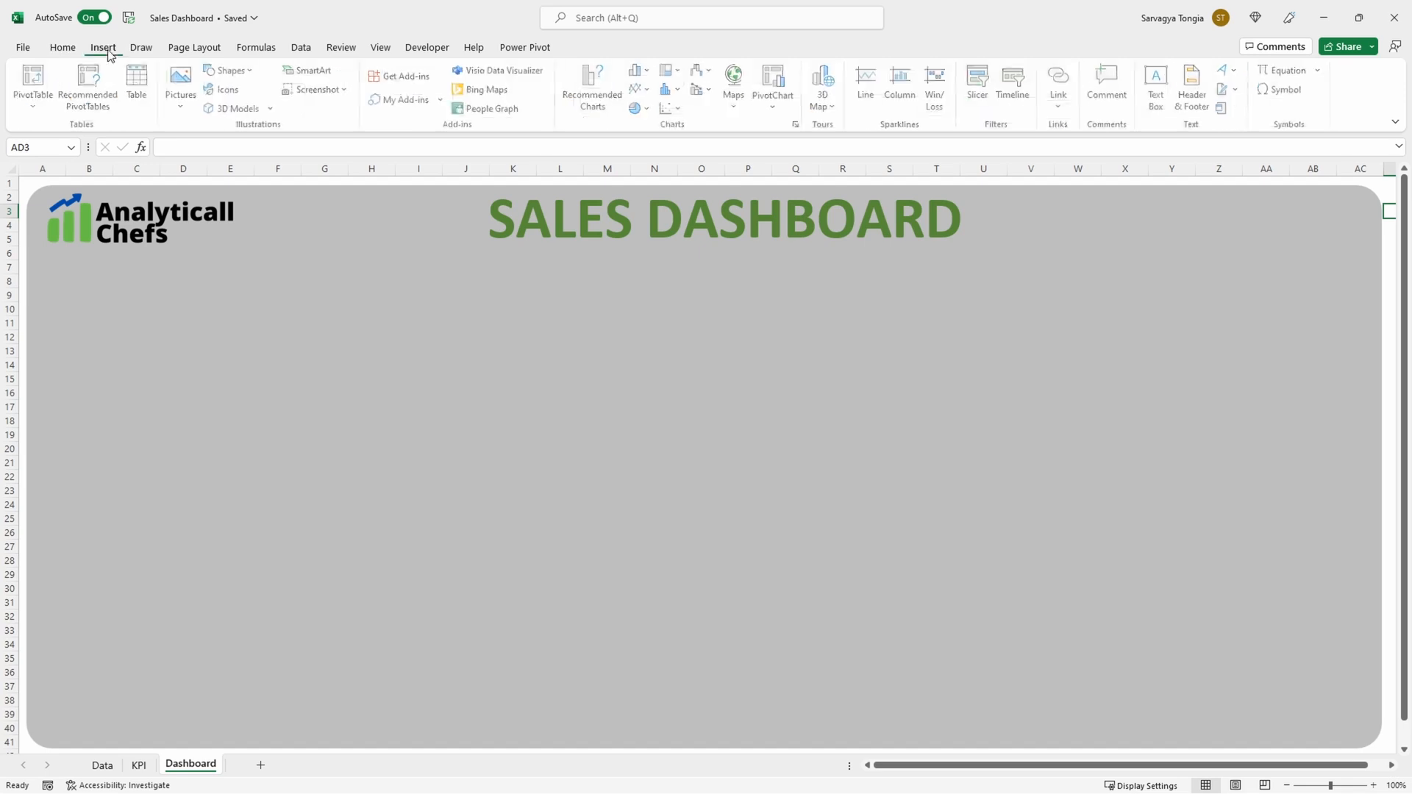
pyautogui.click(232, 70)
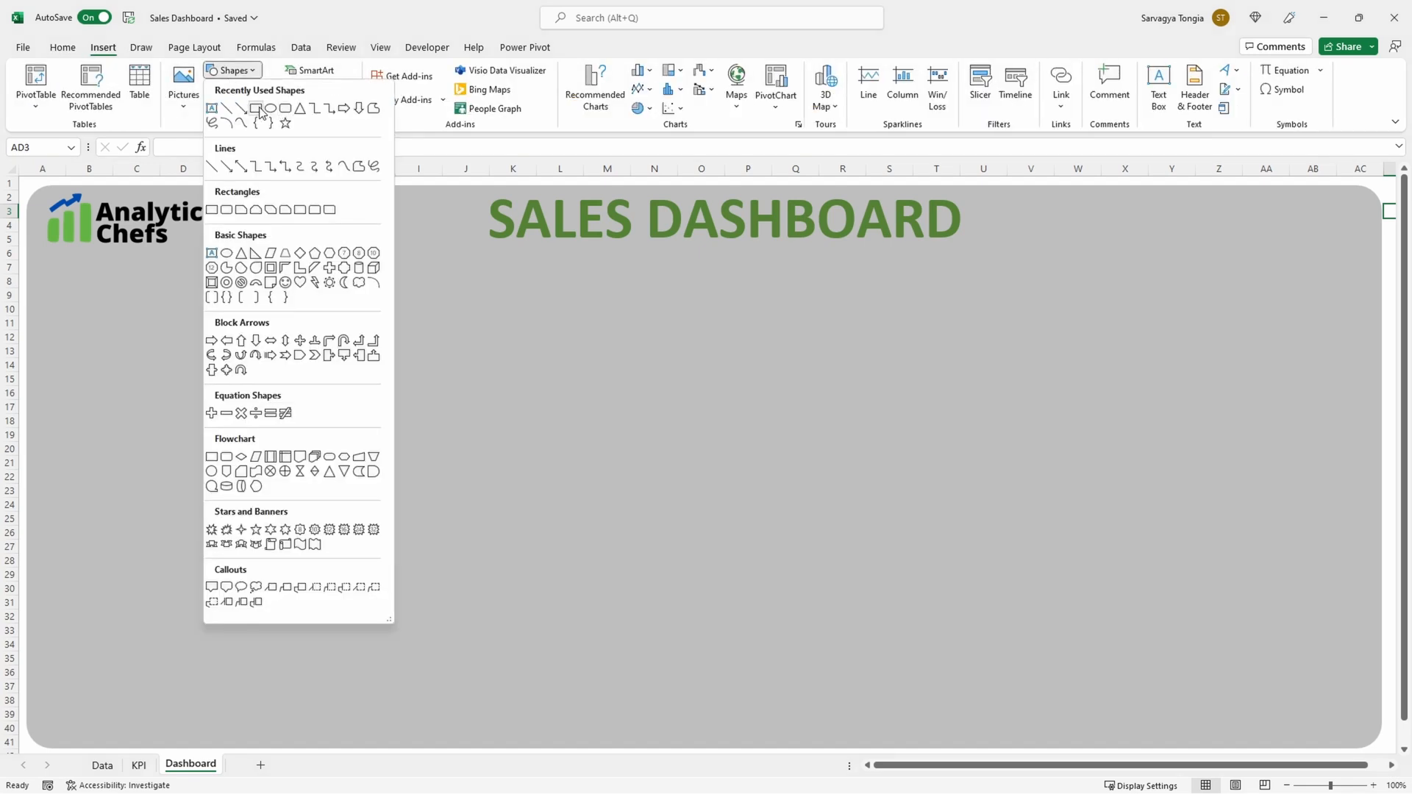
pyautogui.click(255, 108)
pyautogui.moveTo(962, 305); pyautogui.dragTo(1282, 734)
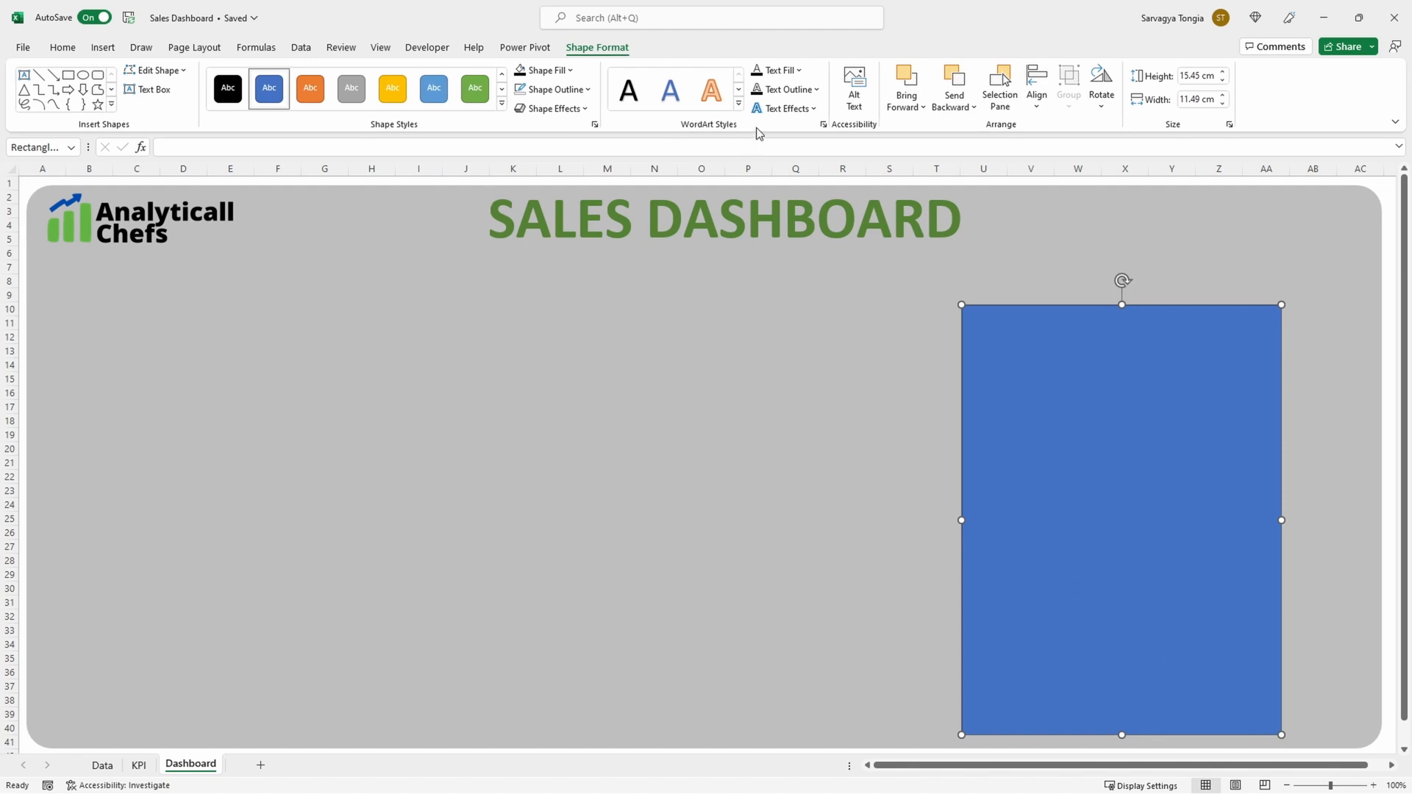
pyautogui.click(553, 109)
pyautogui.moveTo(588, 175)
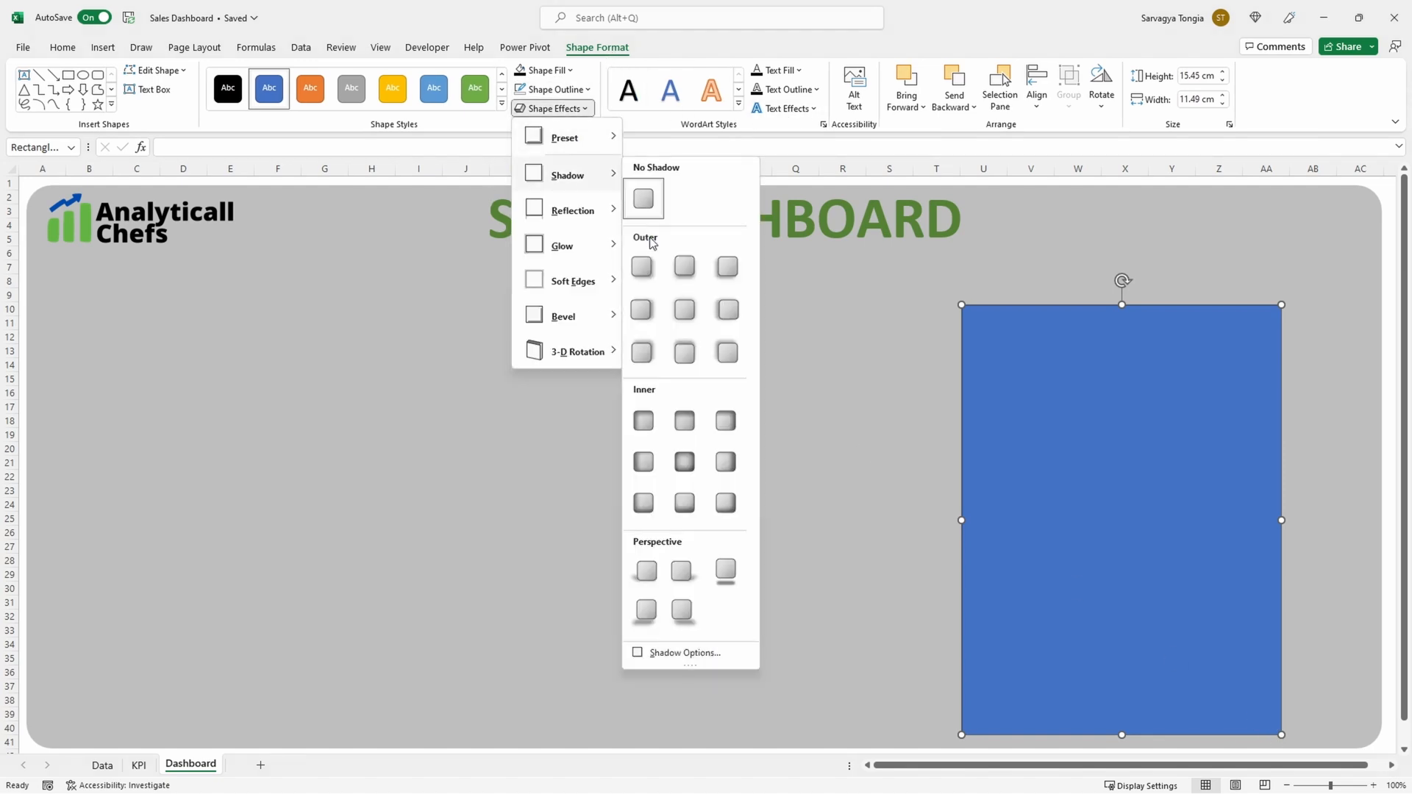
pyautogui.click(643, 266)
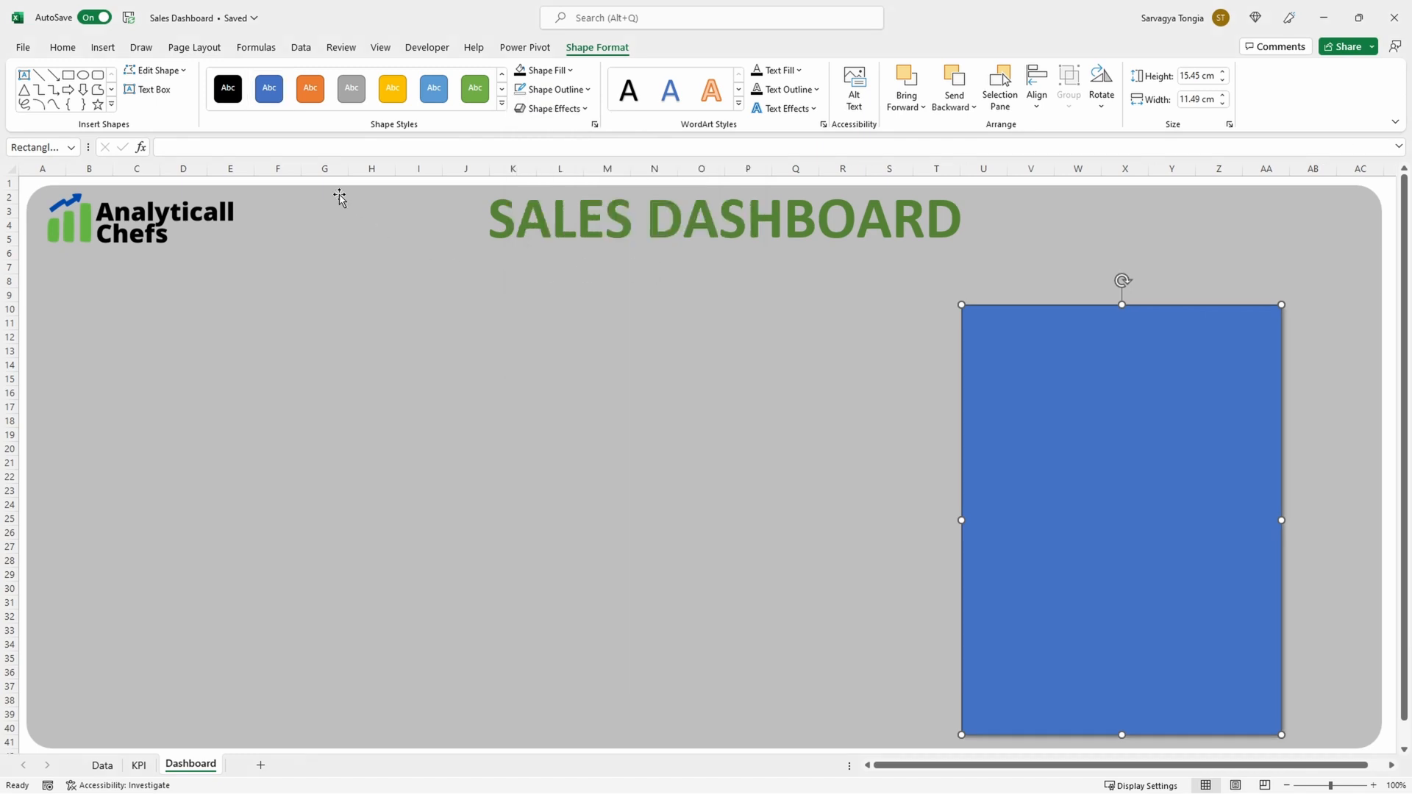
# Step: Draw a rounded rectangle about 5.2 cm wide and 1.8 cm high near the blue rectangle's upper edge and fill it with black
pyautogui.click(104, 49)
pyautogui.click(233, 70)
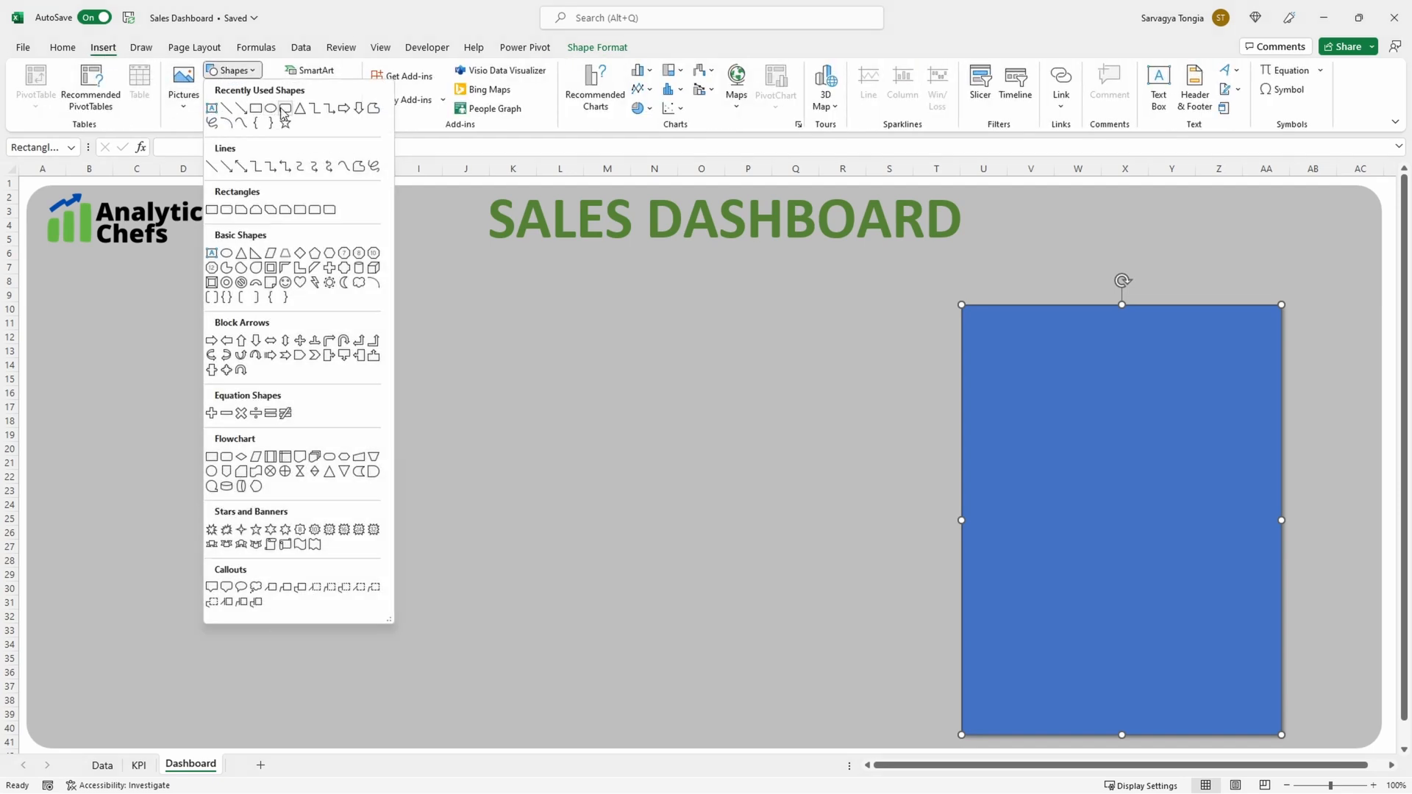
pyautogui.click(285, 109)
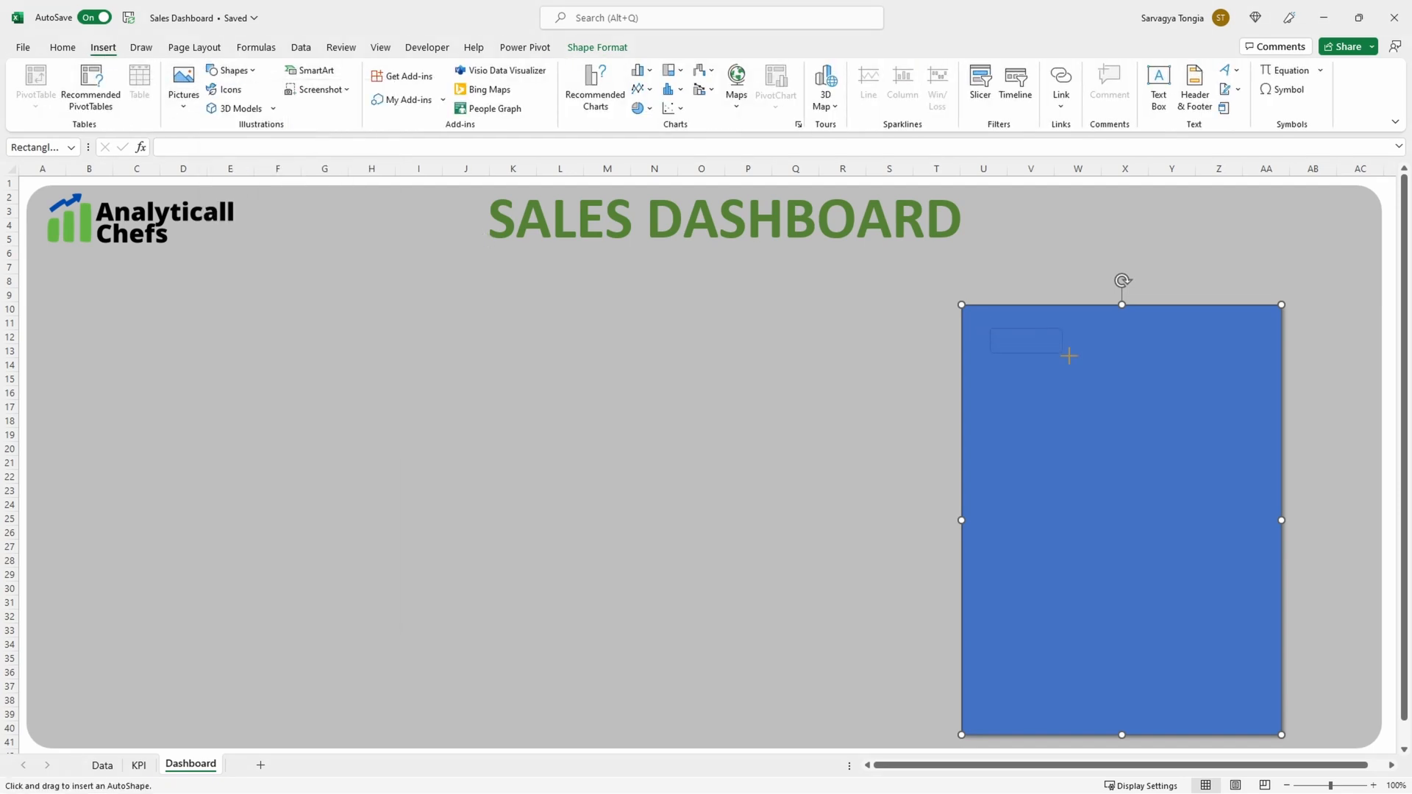
pyautogui.moveTo(1132, 379); pyautogui.dragTo(1133, 379)
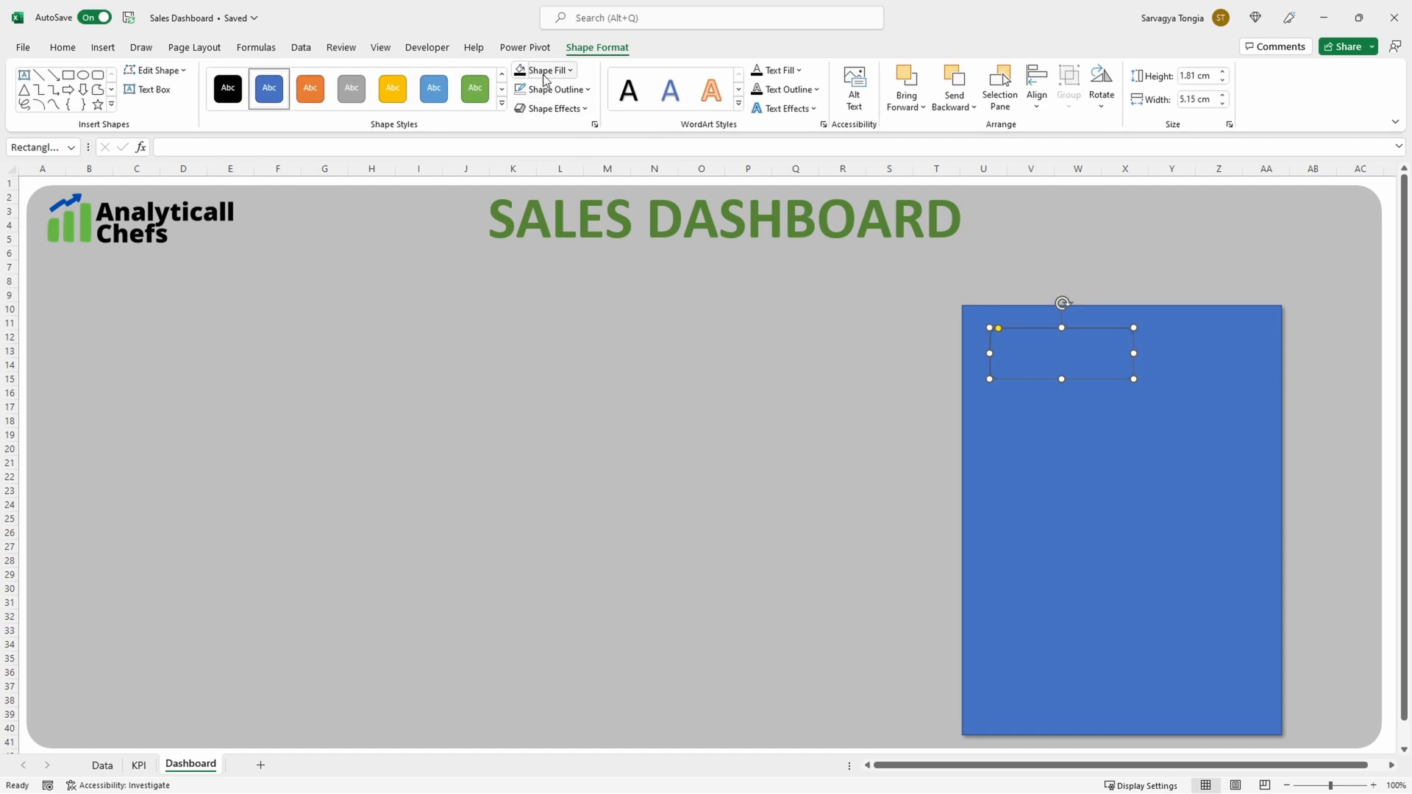
pyautogui.click(527, 73)
# Step: Paste the copied title "Sales by Sub Categories" into the black rounded rectangle
pyautogui.click(1036, 361)
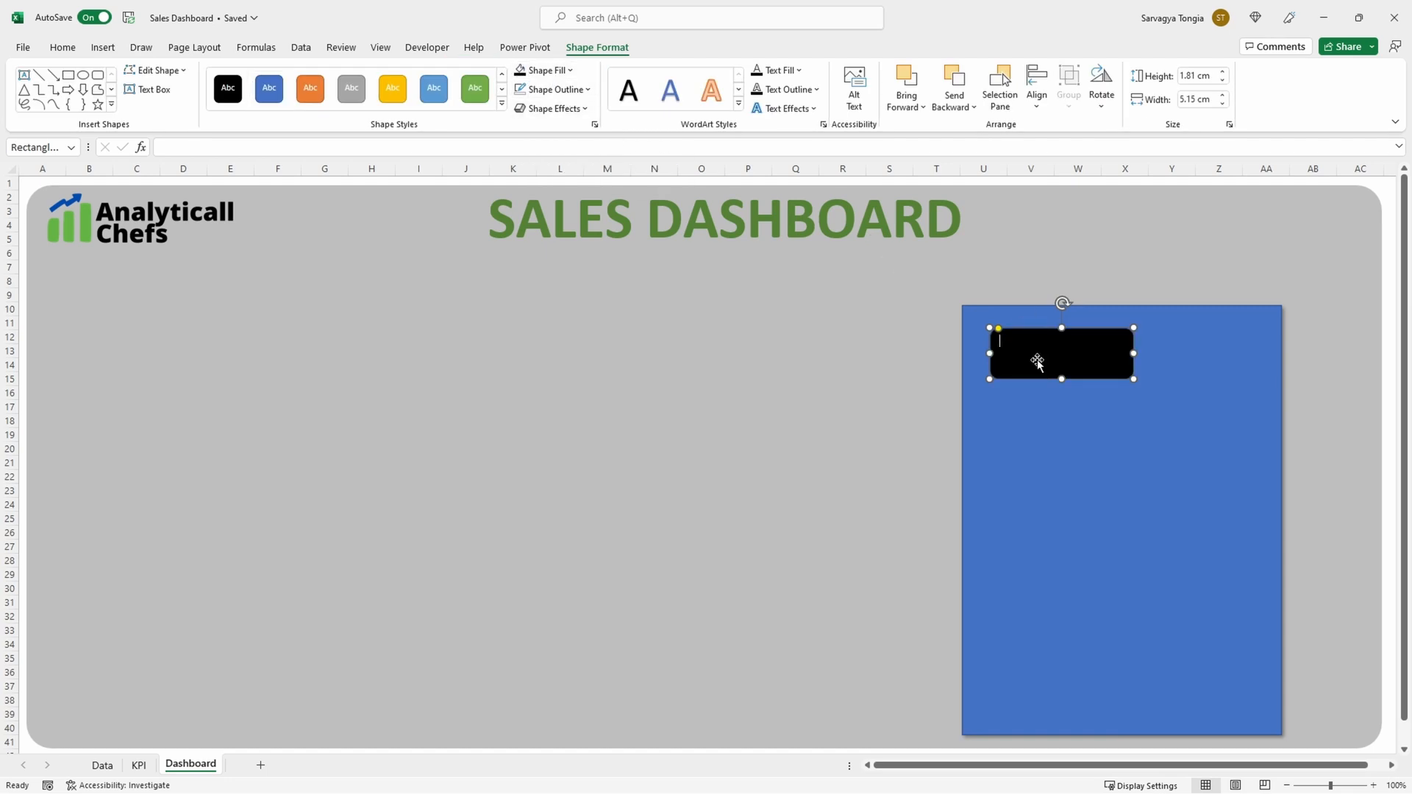
pyautogui.write('Sales by Sub Categories')
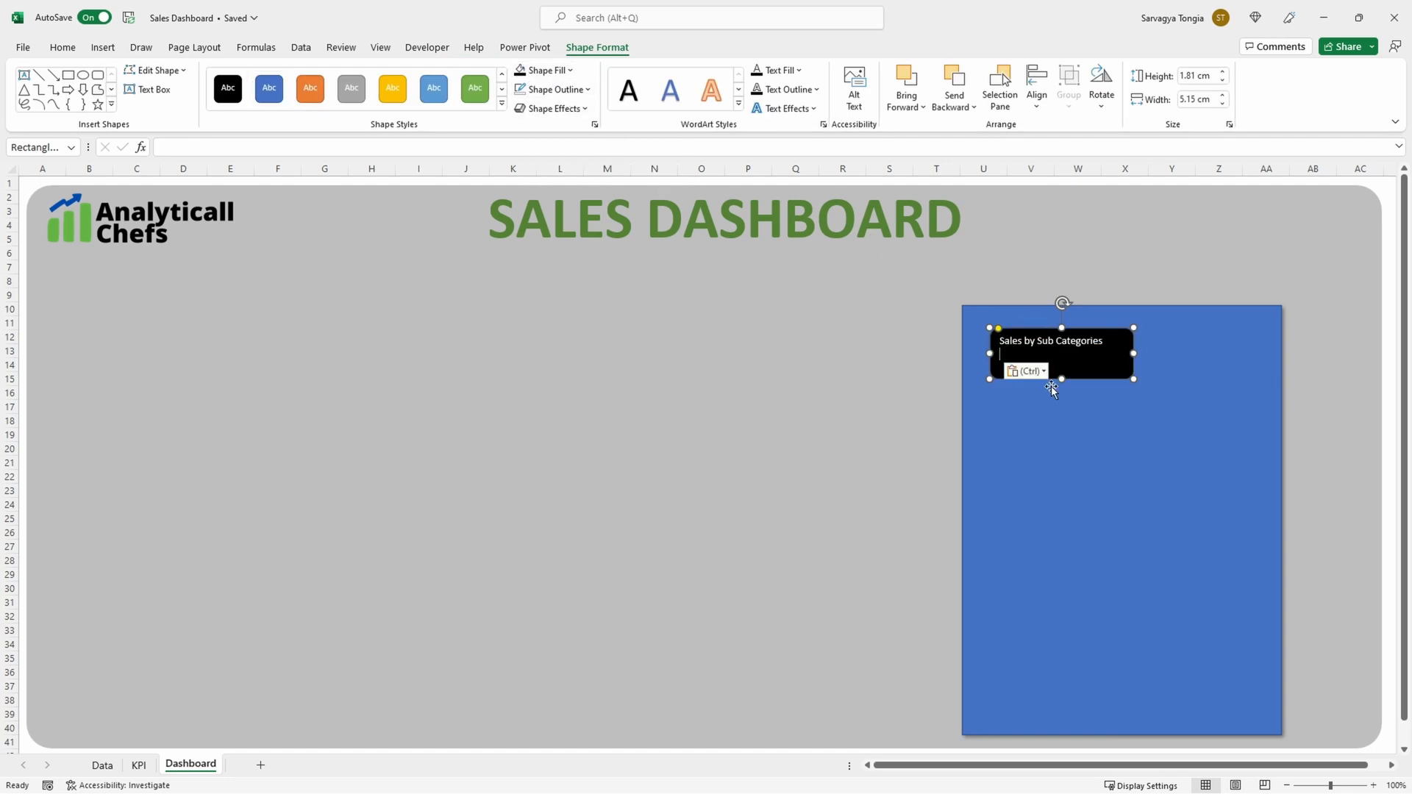
pyautogui.click(1065, 407)
# Step: Make the Sales by Sub Categories title bold at size 16 and widen its black shape so the text fits on one line
pyautogui.click(1065, 364)
pyautogui.click(63, 47)
pyautogui.click(315, 75)
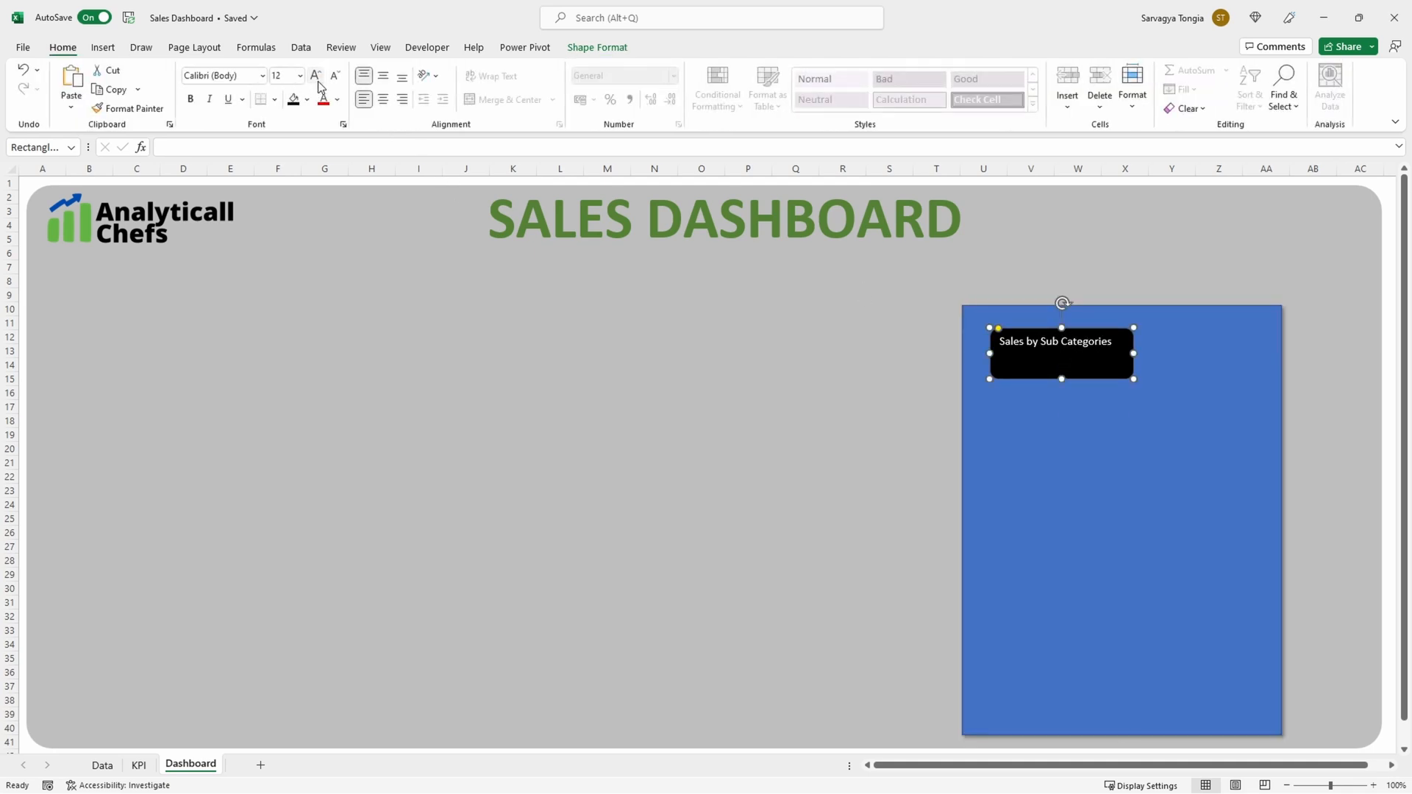
pyautogui.click(315, 75)
pyautogui.click(192, 99)
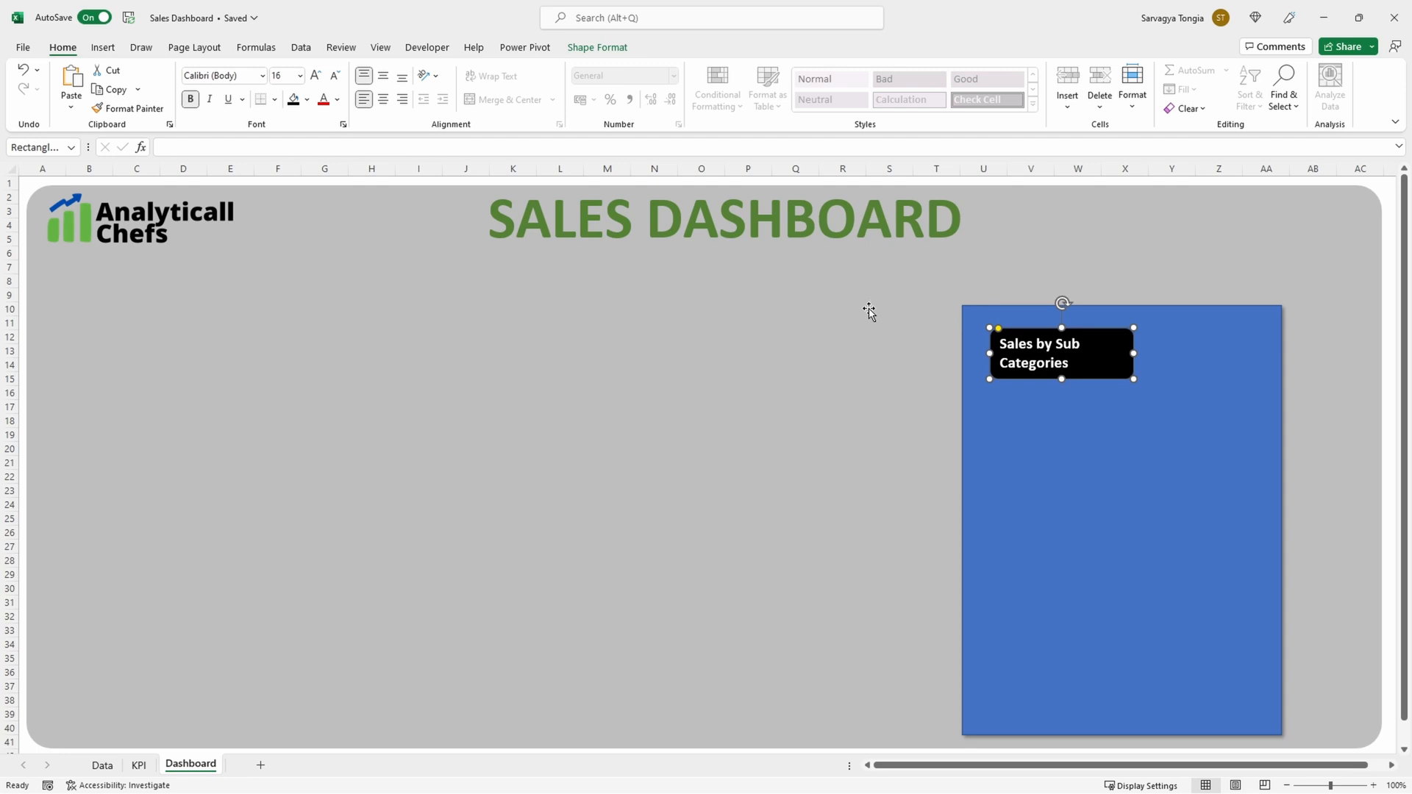
pyautogui.moveTo(1134, 353); pyautogui.dragTo(1204, 353)
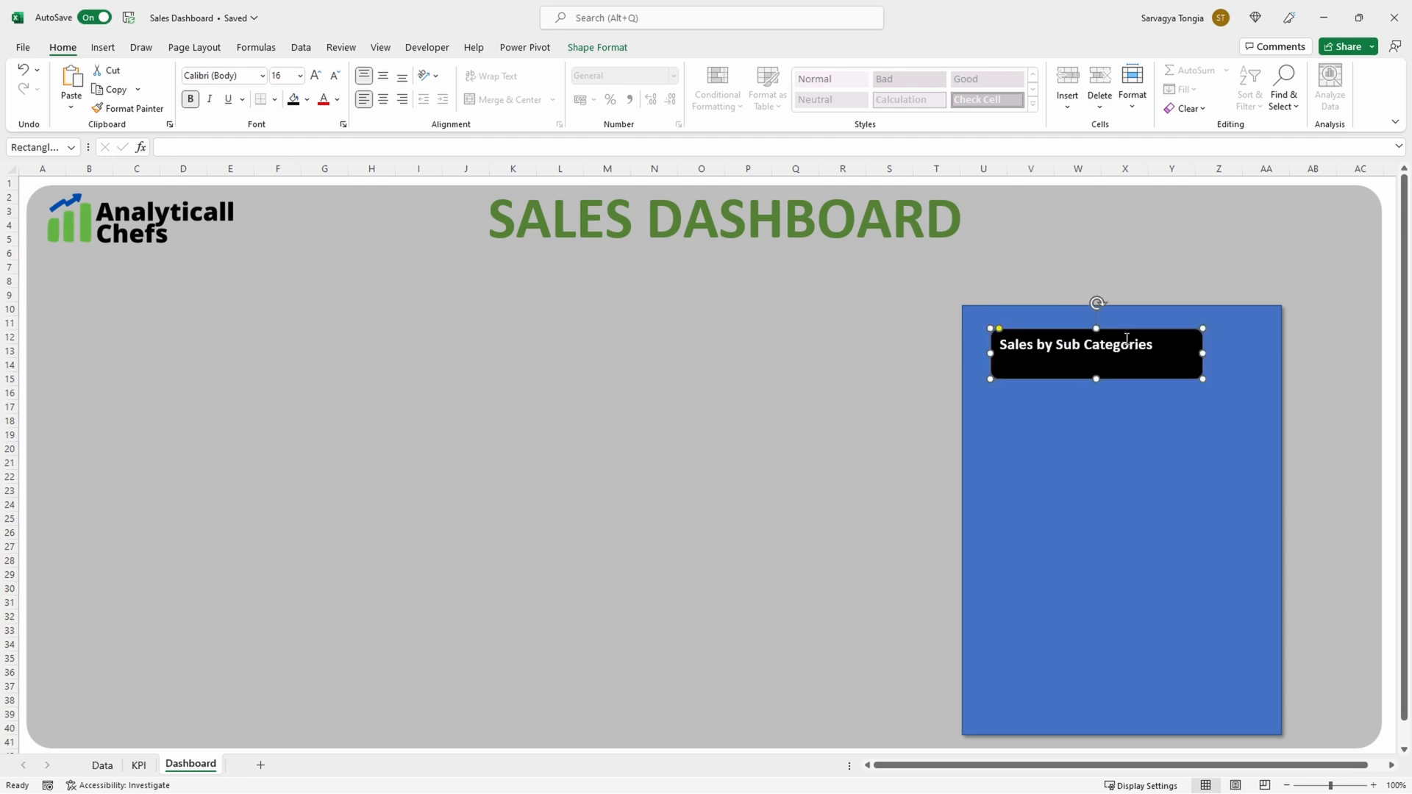
# Step: Duplicate the blue rectangle together with its title label and move the copy away from the dashboard's upper-left corner
pyautogui.click(971, 346)
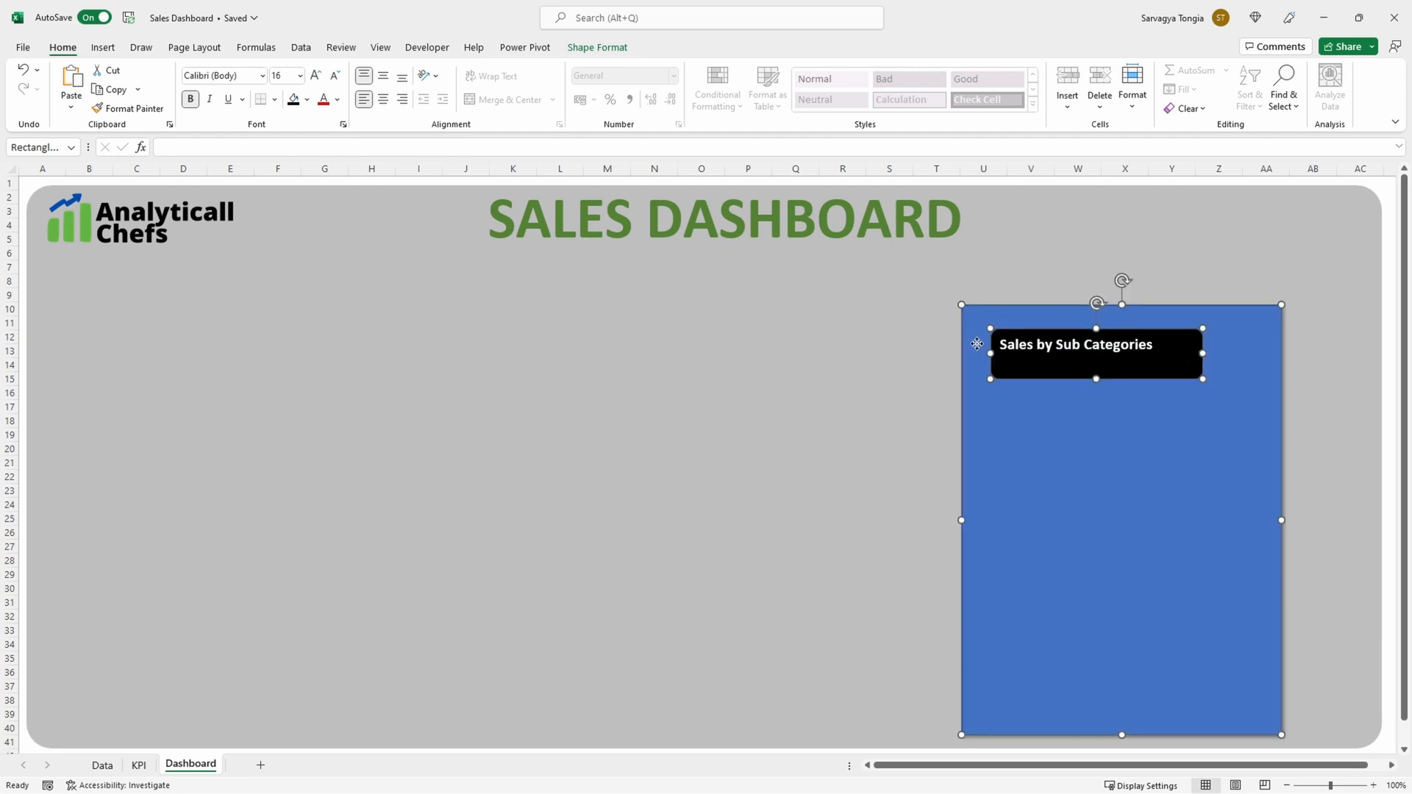
pyautogui.click(800, 345)
pyautogui.hotkey('ctrl', 'v')
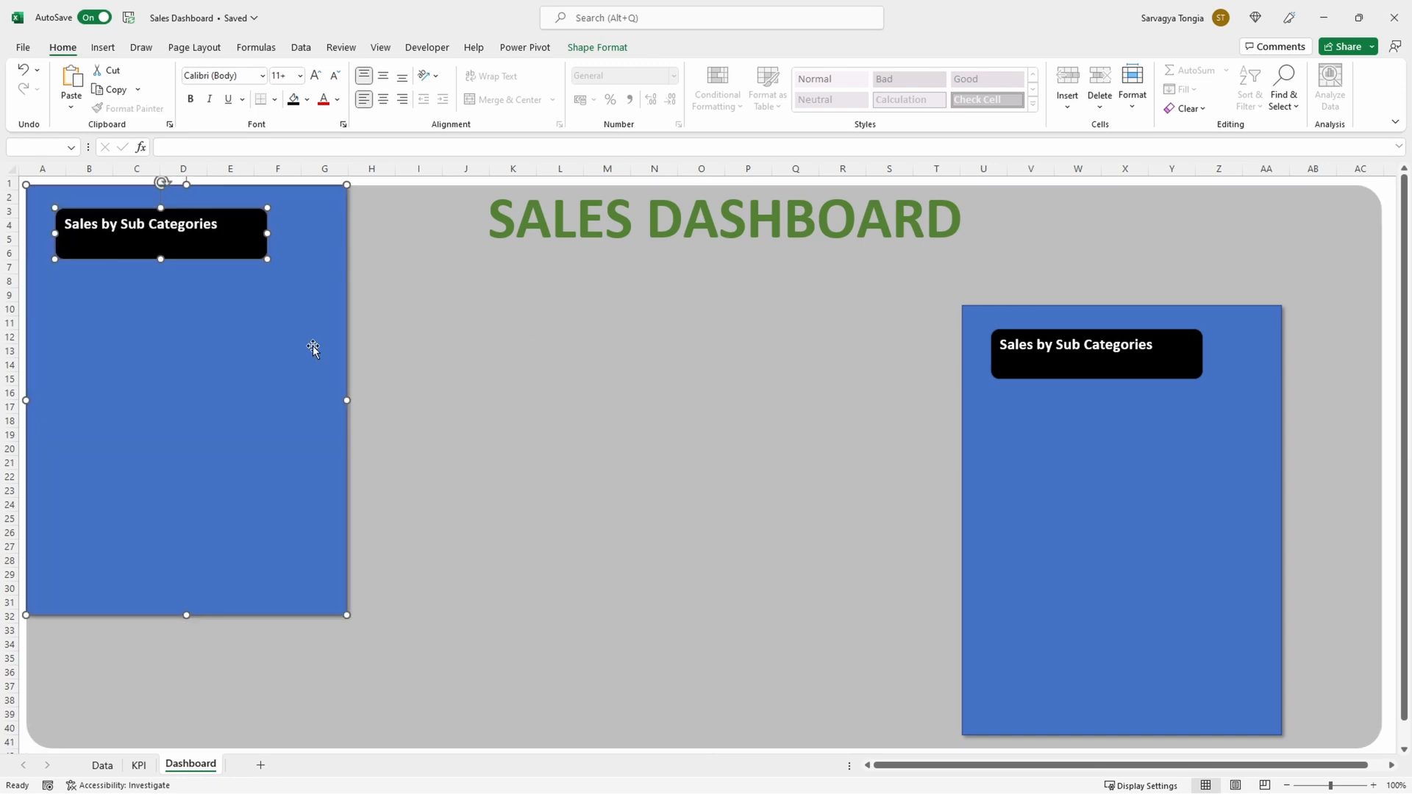
pyautogui.moveTo(312, 346); pyautogui.dragTo(392, 438)
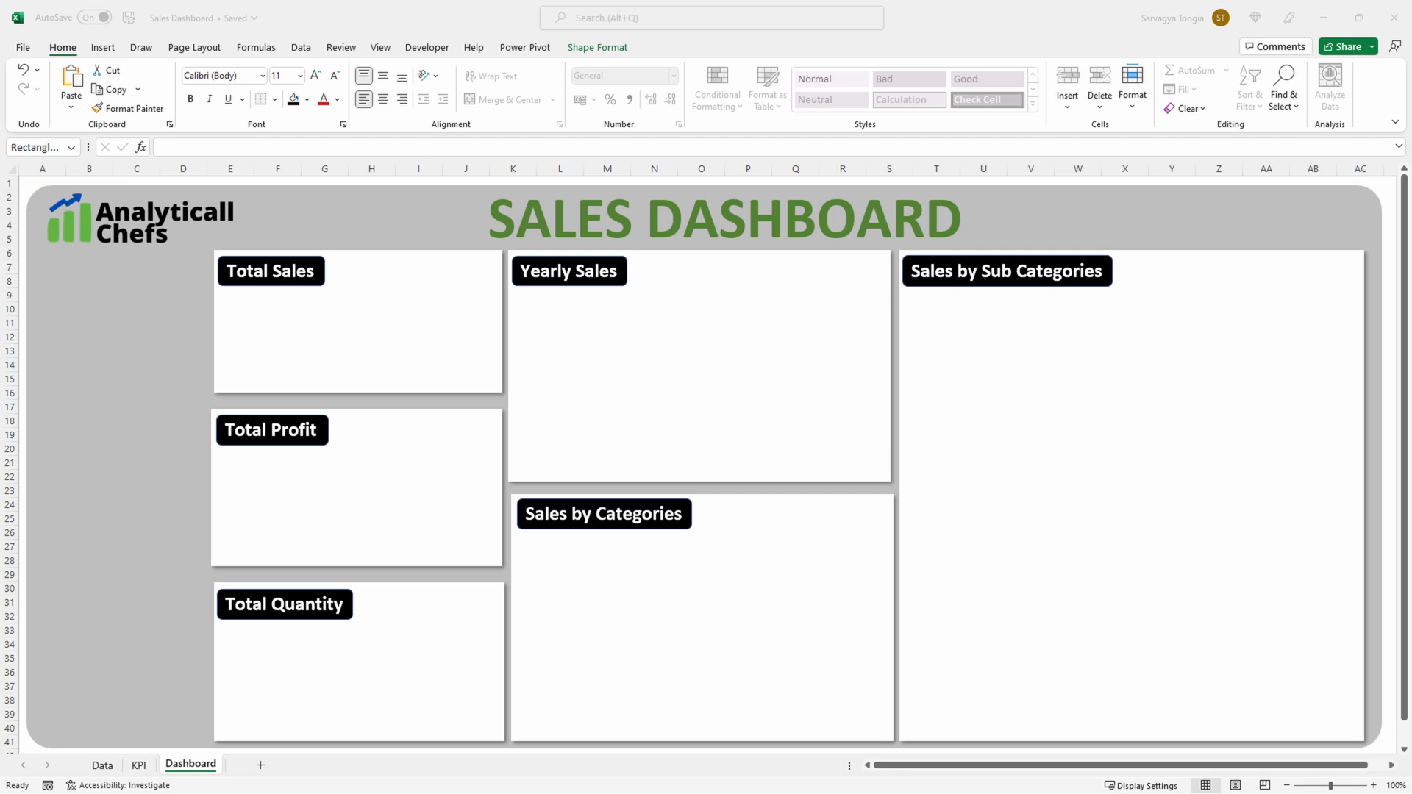
# Step: Move the sub-category bar chart from the KPI sheet to the Dashboard sheet
pyautogui.click(154, 345)
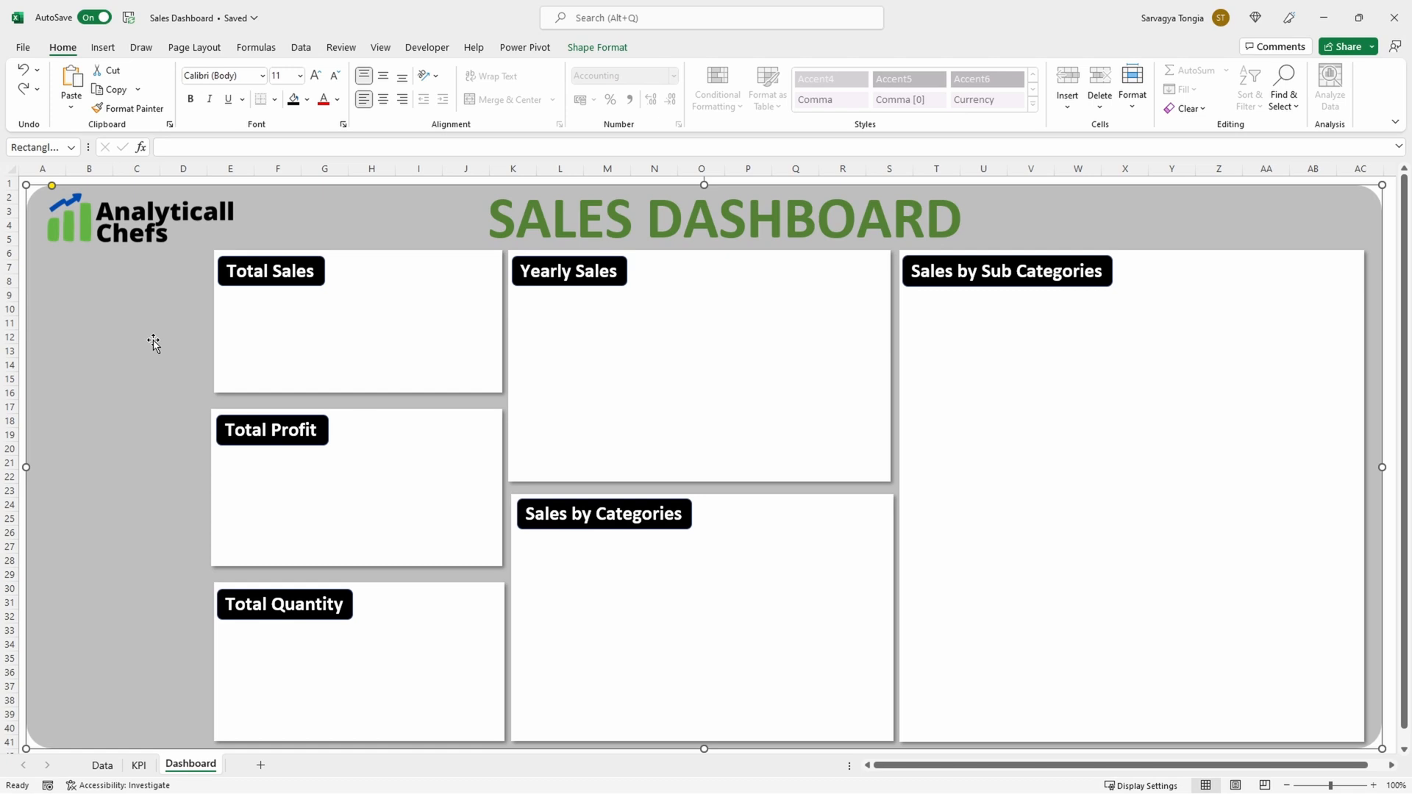
pyautogui.click(139, 765)
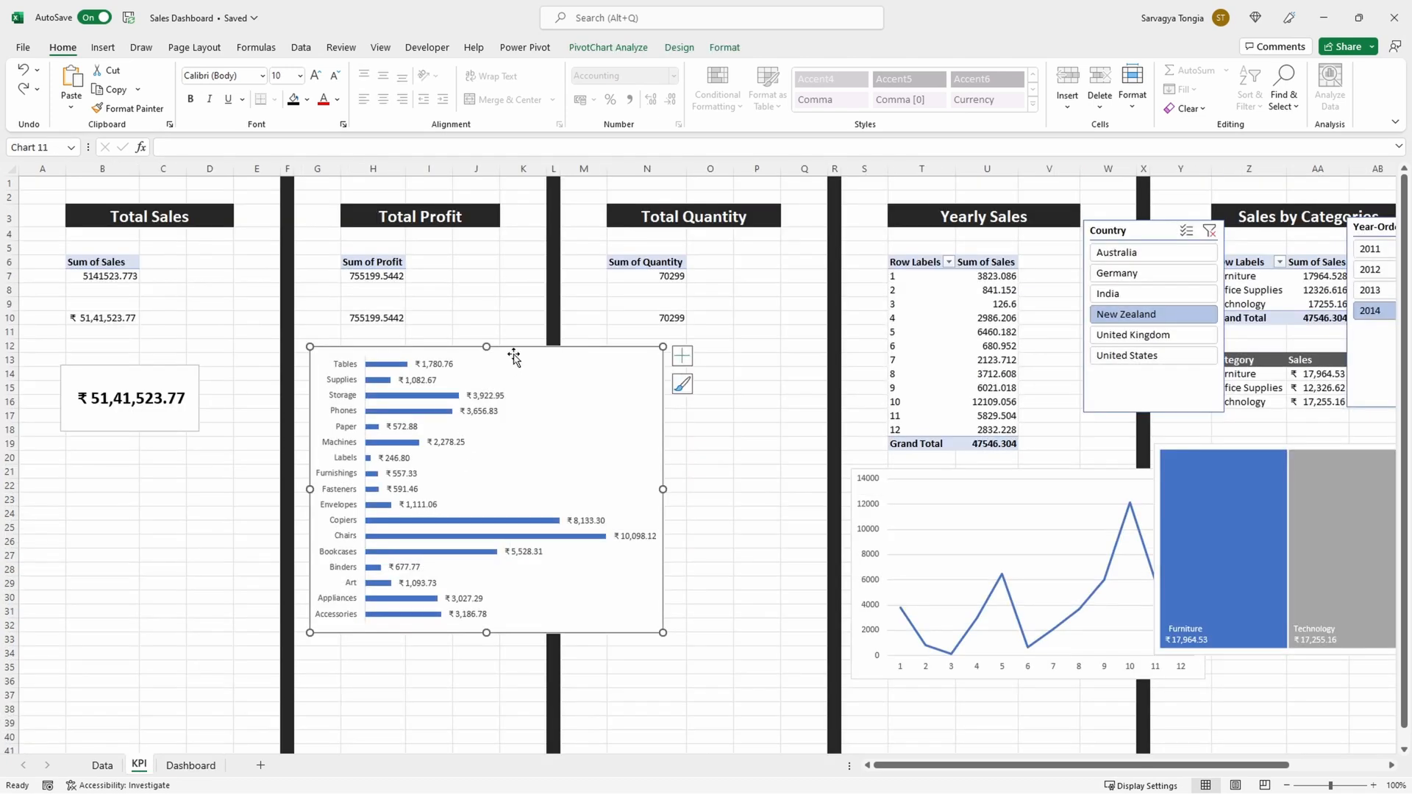
pyautogui.hotkey('ctrl', 'x')
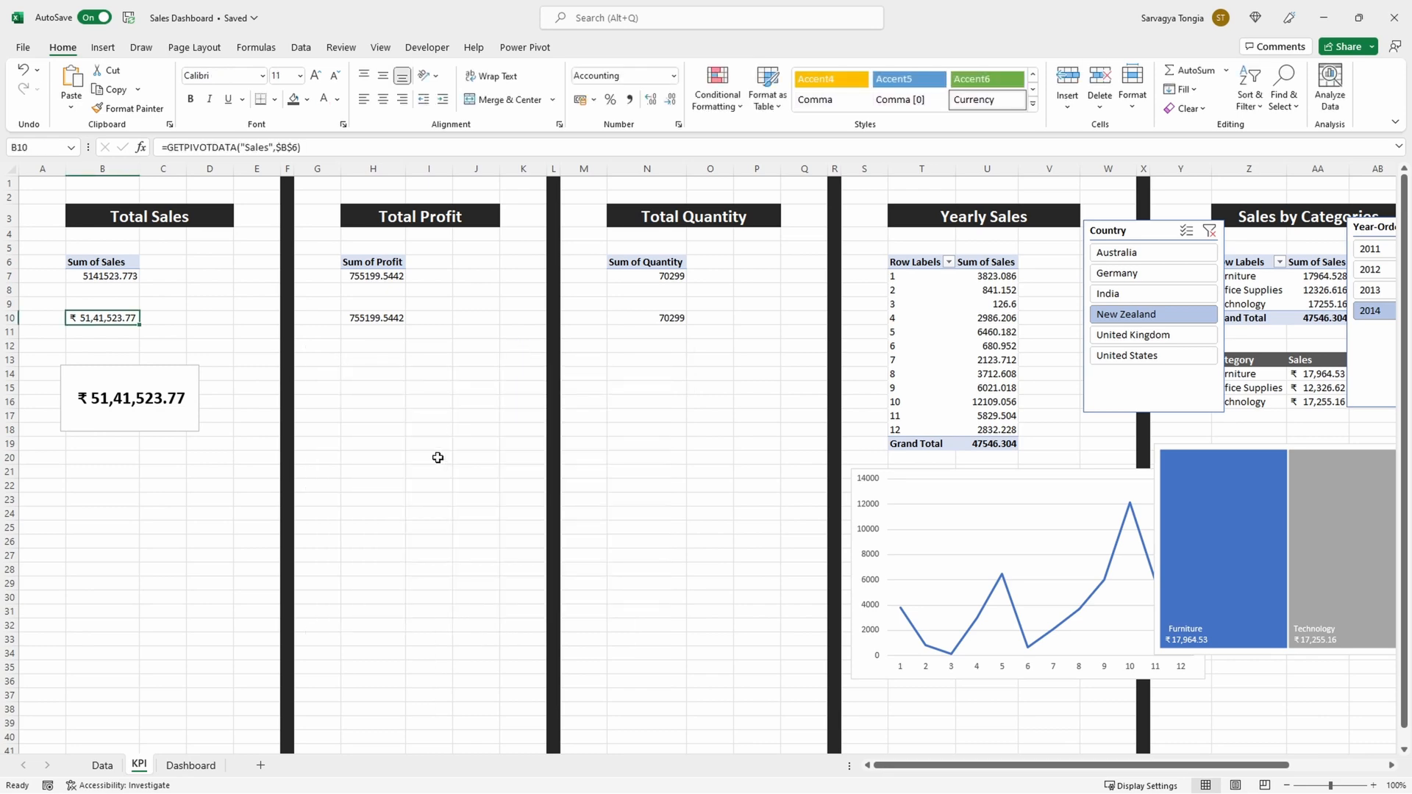
pyautogui.click(191, 765)
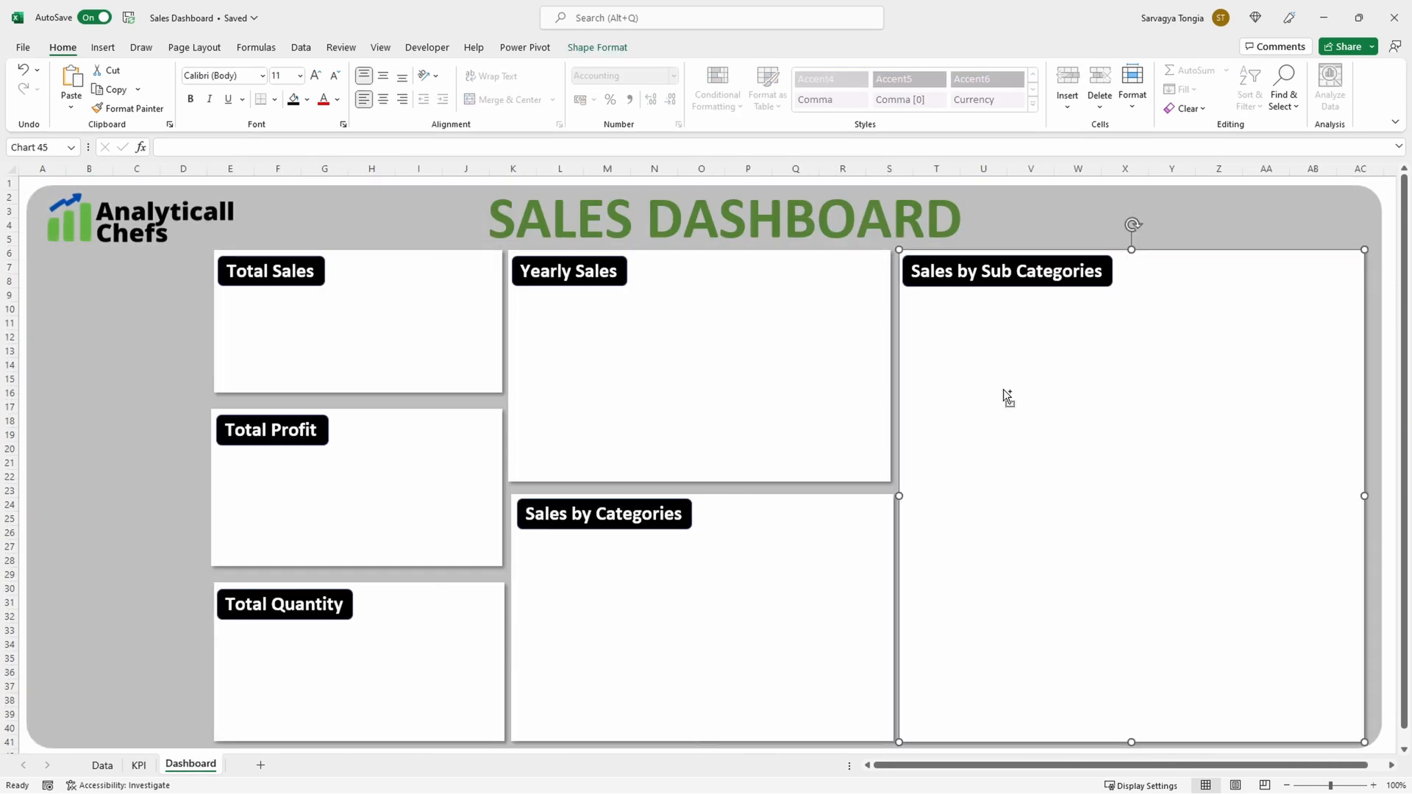
pyautogui.hotkey('ctrl', 'v')
# Step: Fit the bar chart beneath the Sales by Sub Categories title at about 15.1 cm high and 16.1 cm wide, and remove its outline
pyautogui.moveTo(1109, 262); pyautogui.dragTo(1133, 327)
pyautogui.moveTo(1261, 452); pyautogui.dragTo(1351, 450)
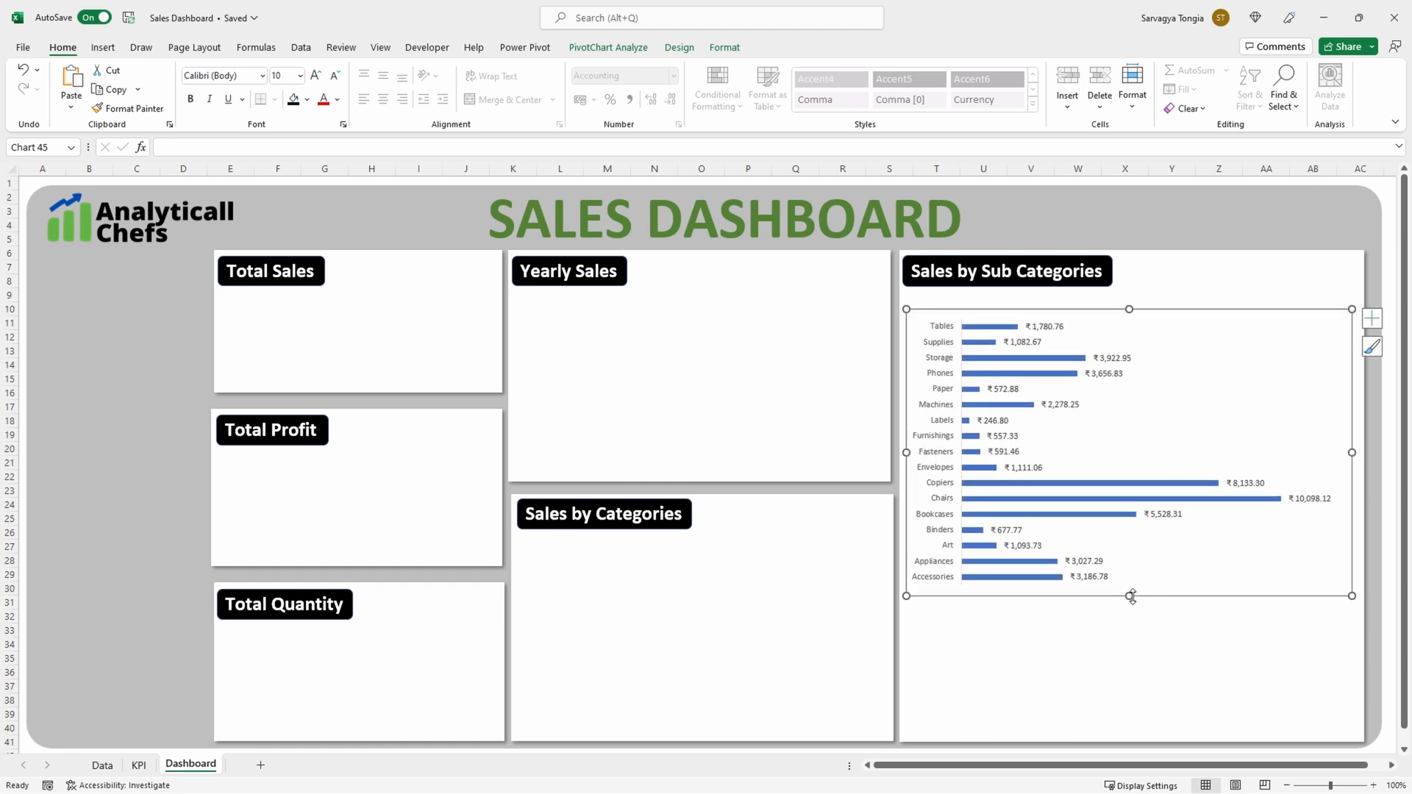
pyautogui.moveTo(1129, 595); pyautogui.dragTo(1129, 728)
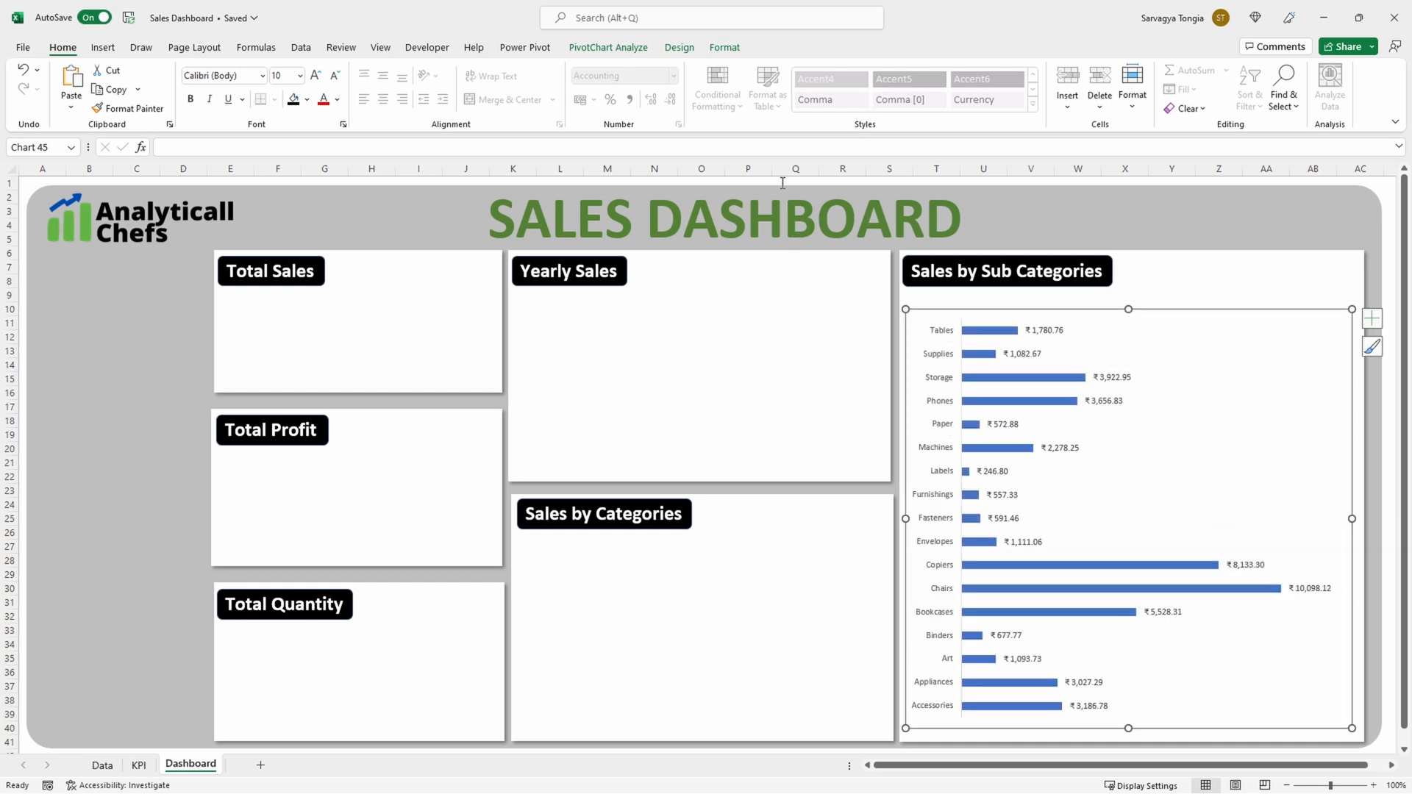
pyautogui.click(721, 49)
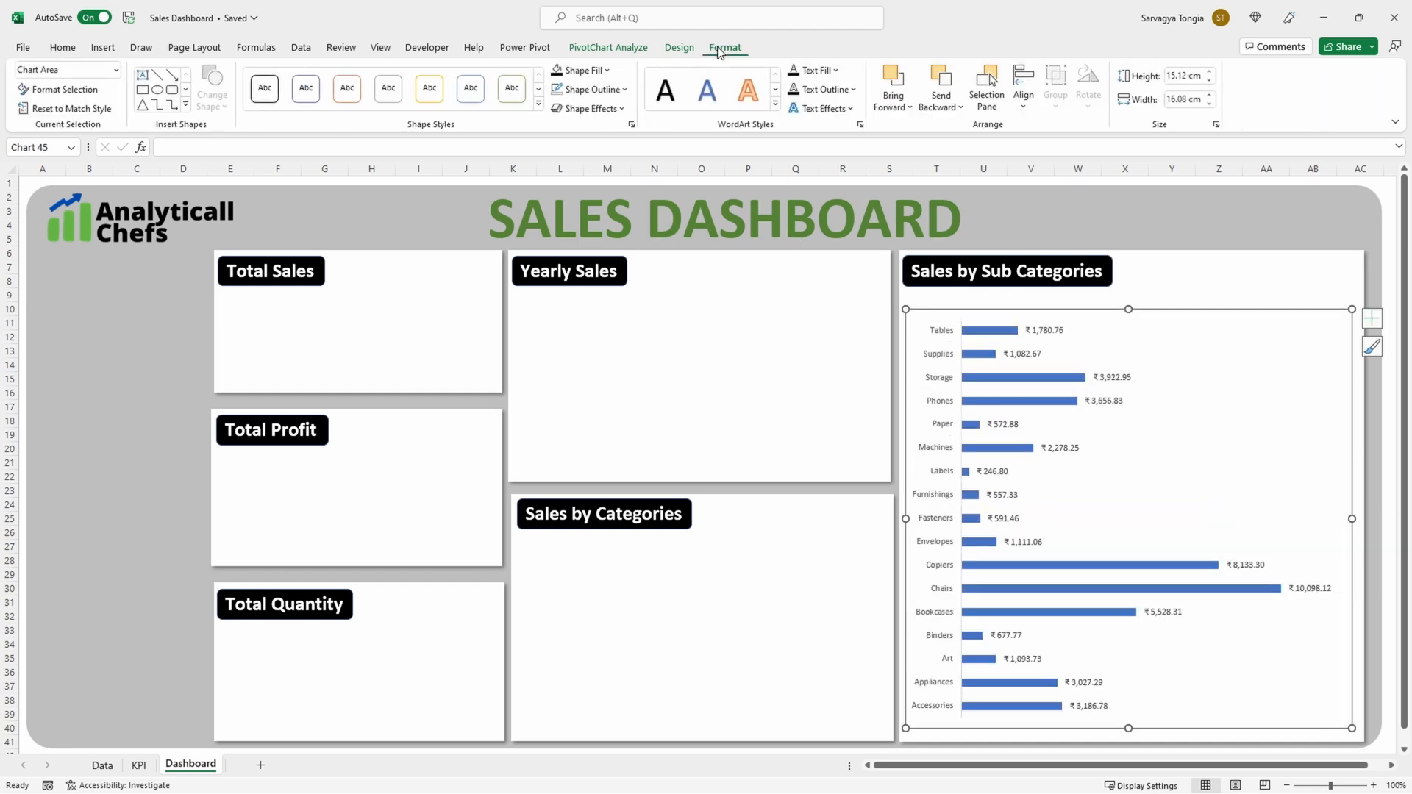
pyautogui.click(613, 90)
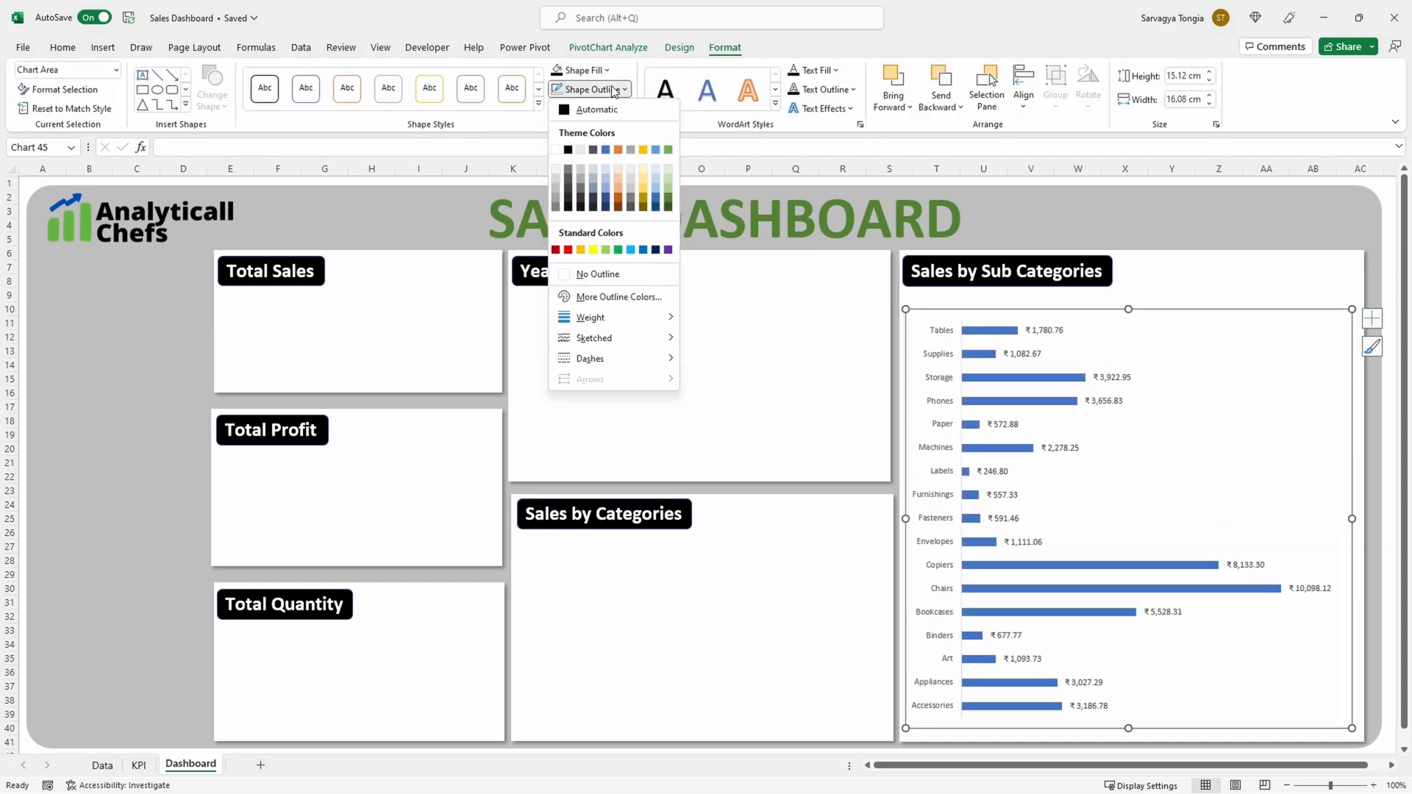
pyautogui.click(629, 275)
pyautogui.click(1152, 275)
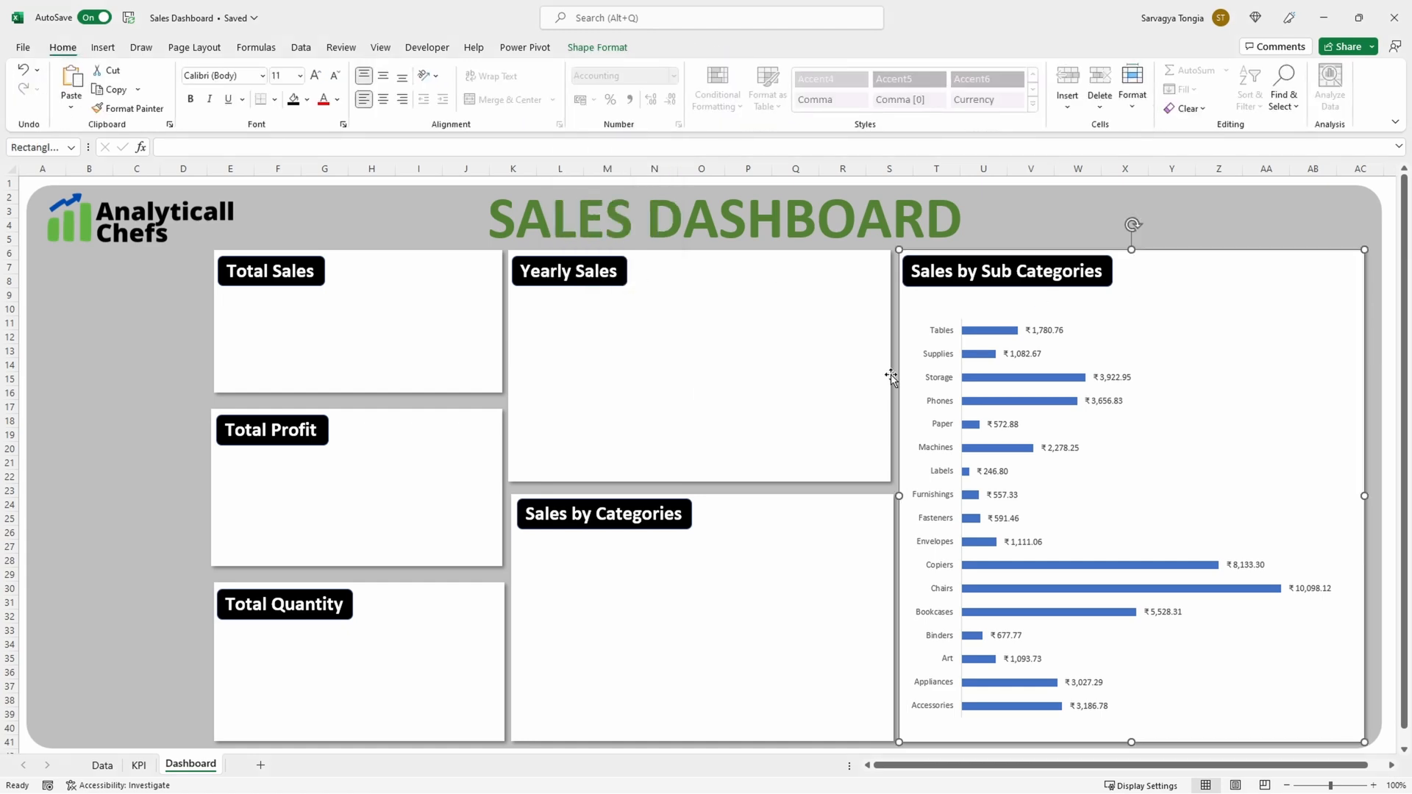
# Step: Move the total sales text box from the KPI sheet into the middle of the dashboard's Total Sales panel
pyautogui.click(139, 765)
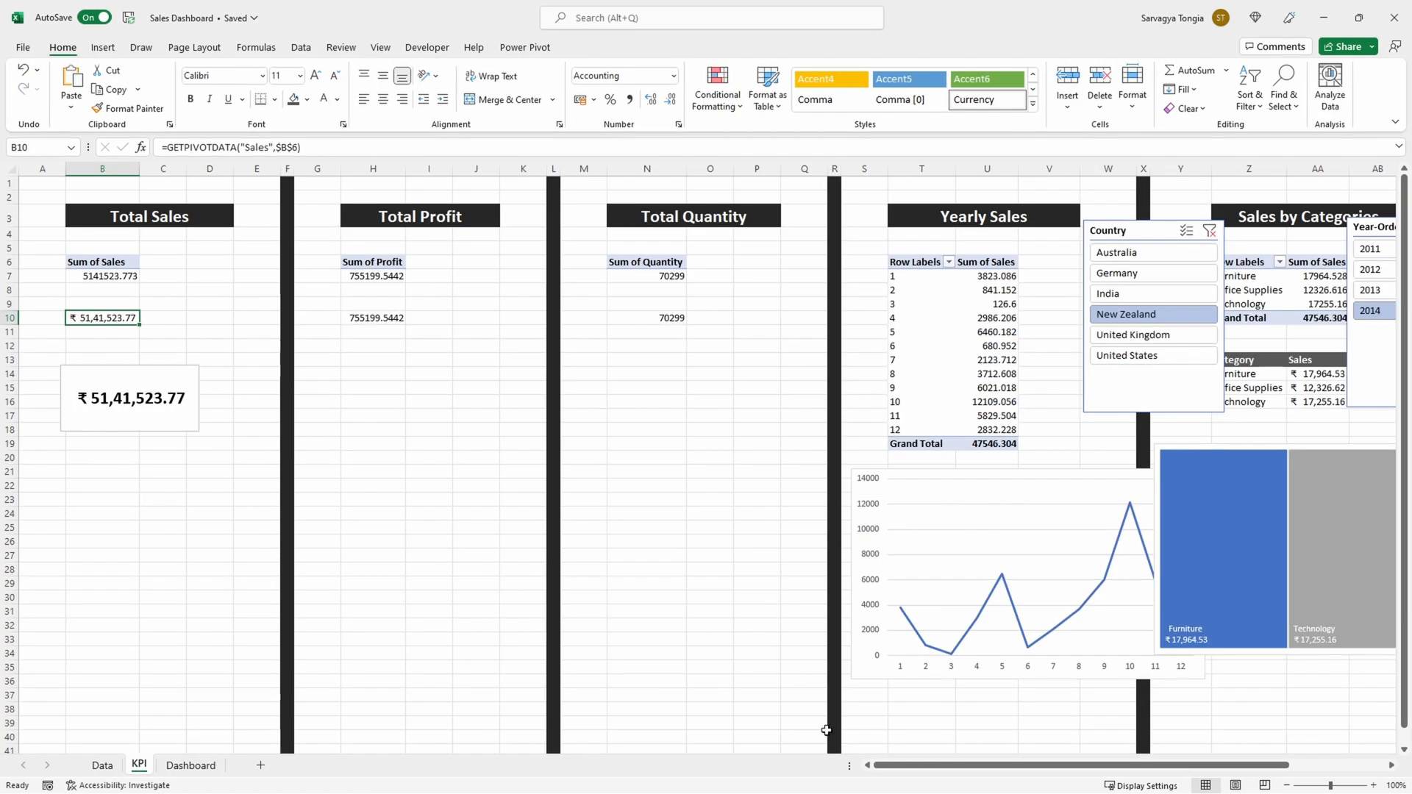
pyautogui.moveTo(933, 769); pyautogui.dragTo(1017, 769)
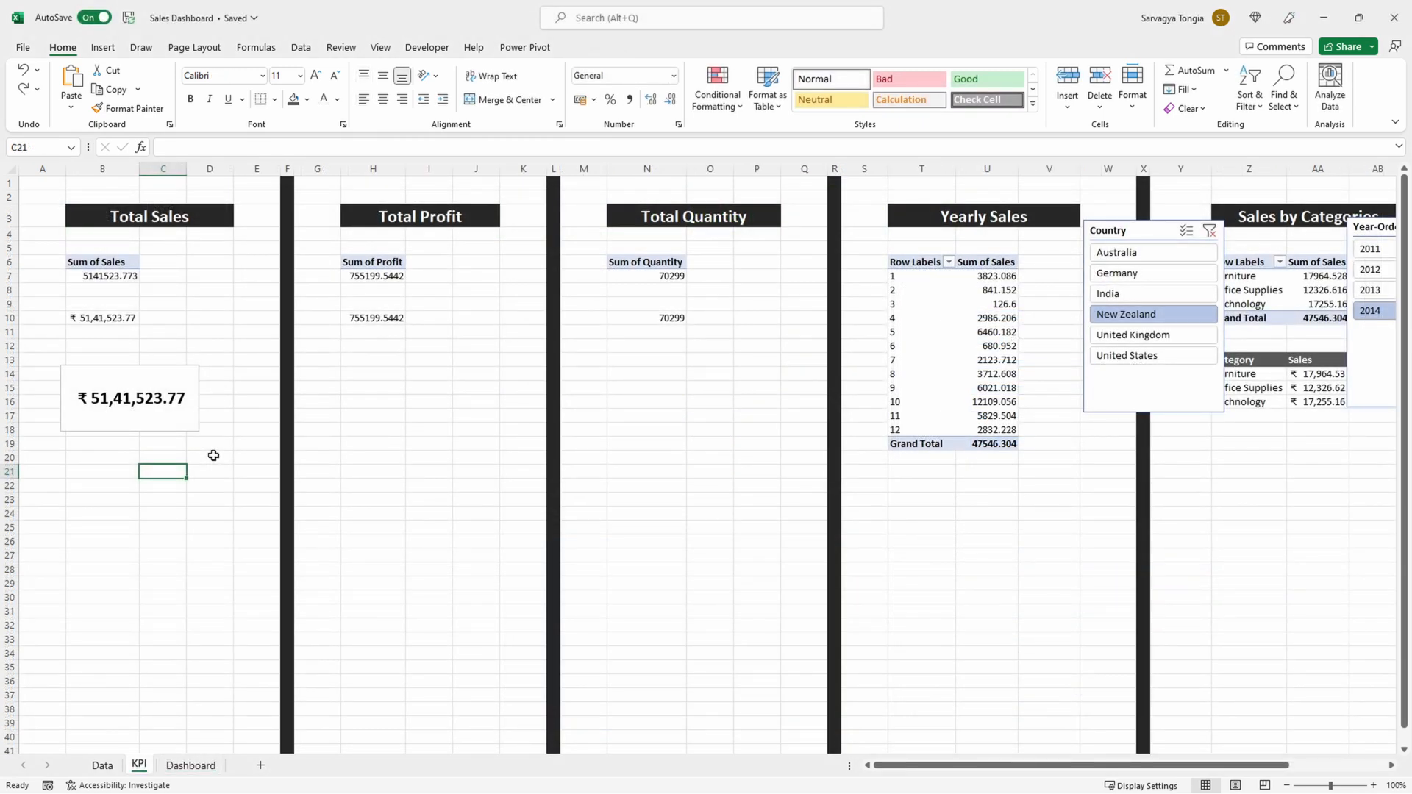
pyautogui.click(182, 430)
pyautogui.click(184, 476)
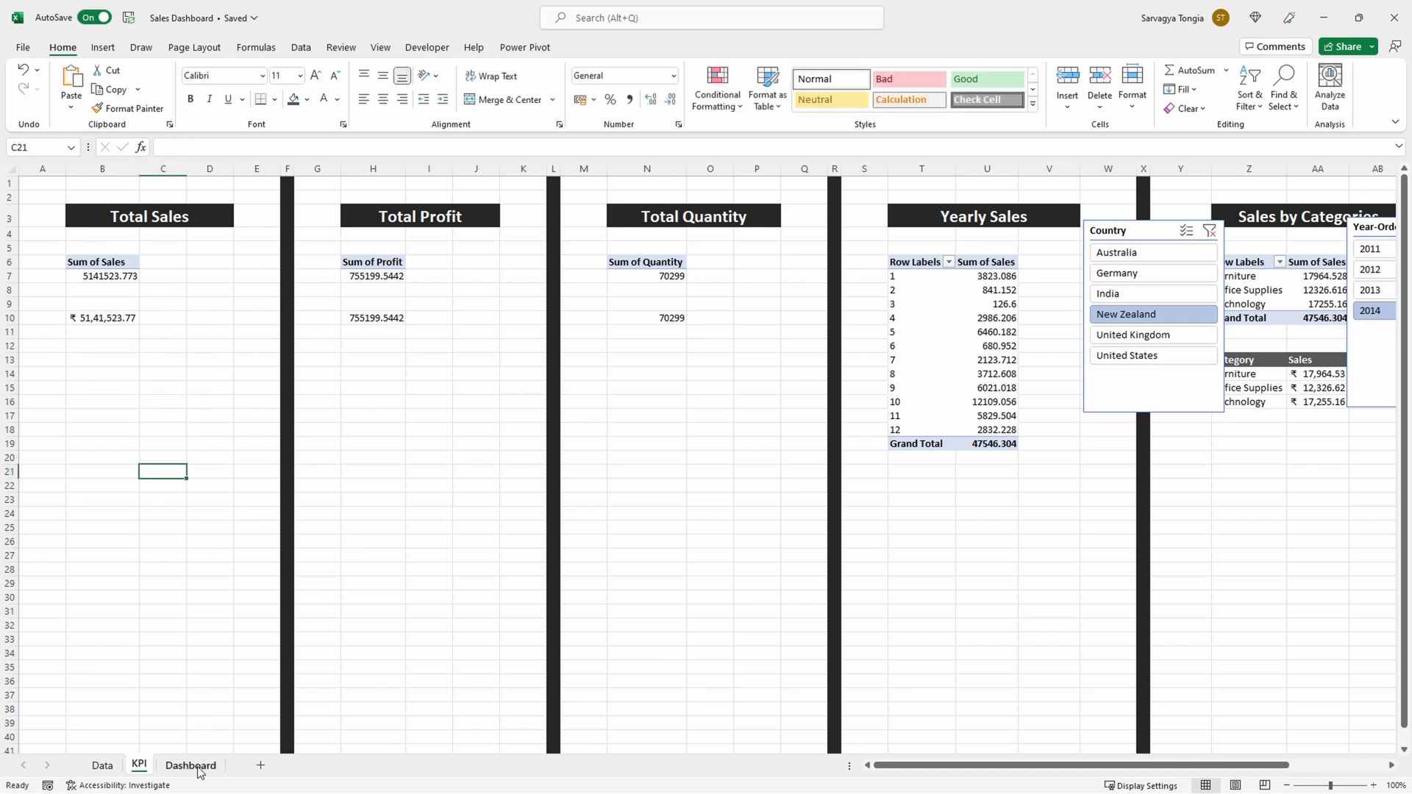
pyautogui.click(190, 764)
pyautogui.click(356, 354)
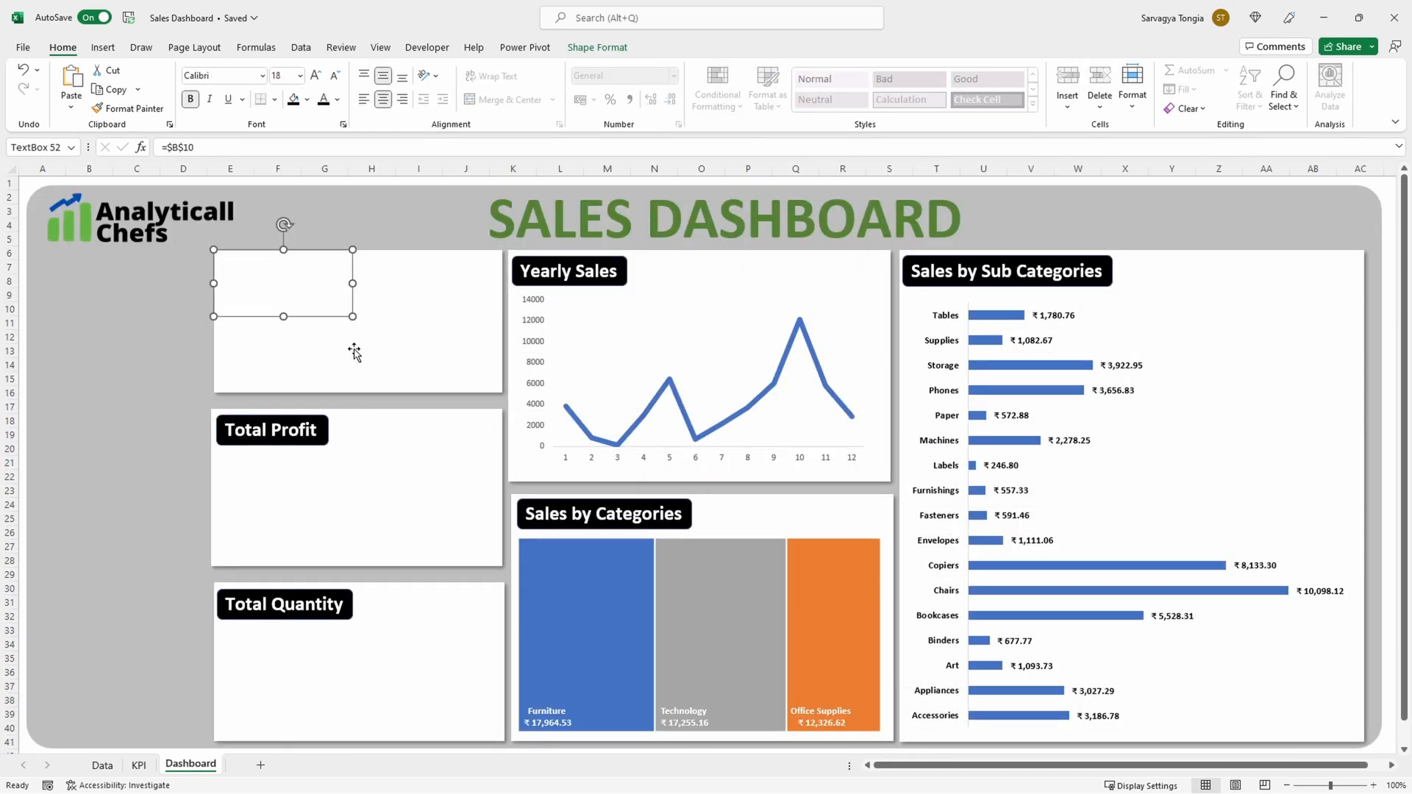
pyautogui.moveTo(341, 320); pyautogui.dragTo(400, 373)
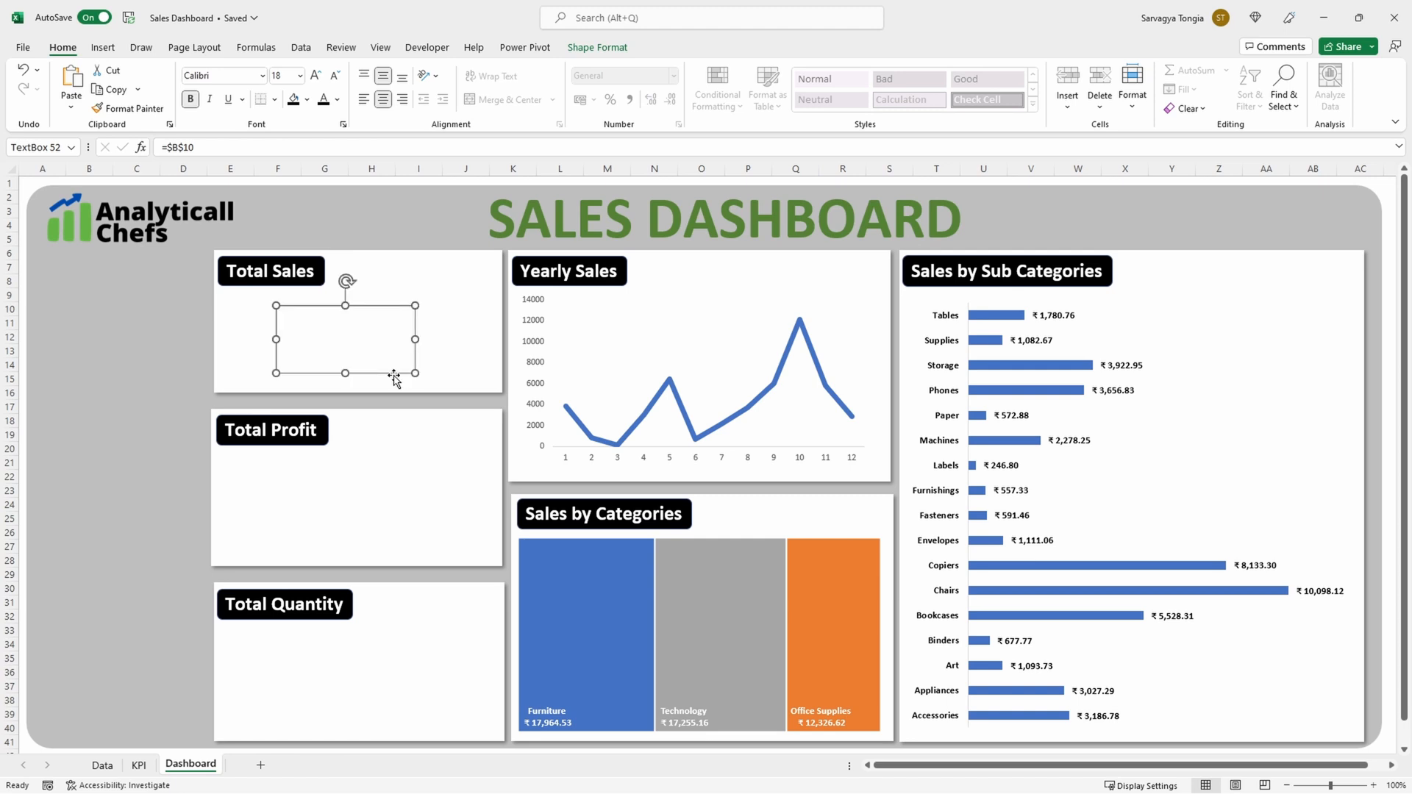
# Step: Relink the Total Sales text box to cell B10 of the KPI sheet
pyautogui.moveTo(265, 150); pyautogui.dragTo(161, 148)
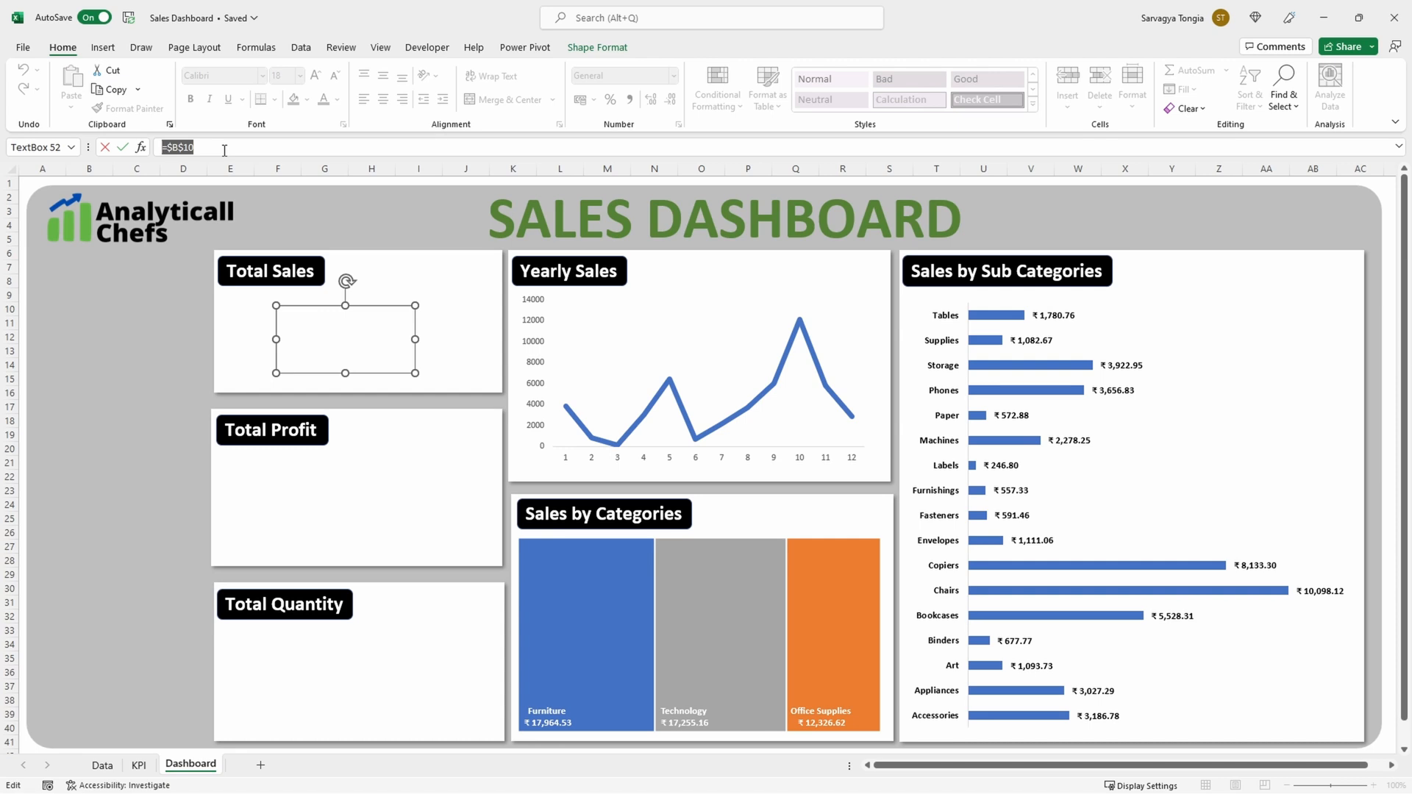
pyautogui.write('=')
pyautogui.click(139, 766)
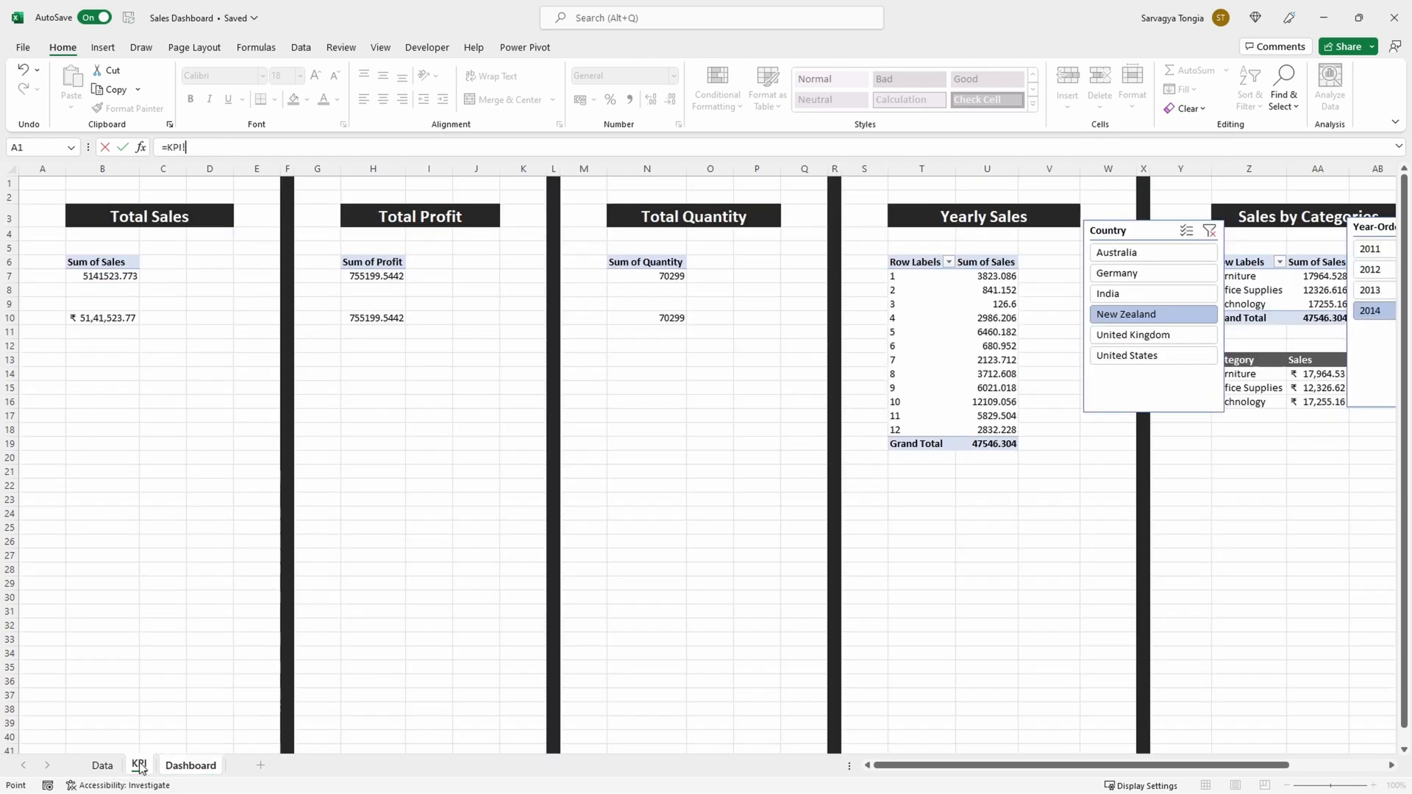
pyautogui.click(116, 321)
pyautogui.press('Return')
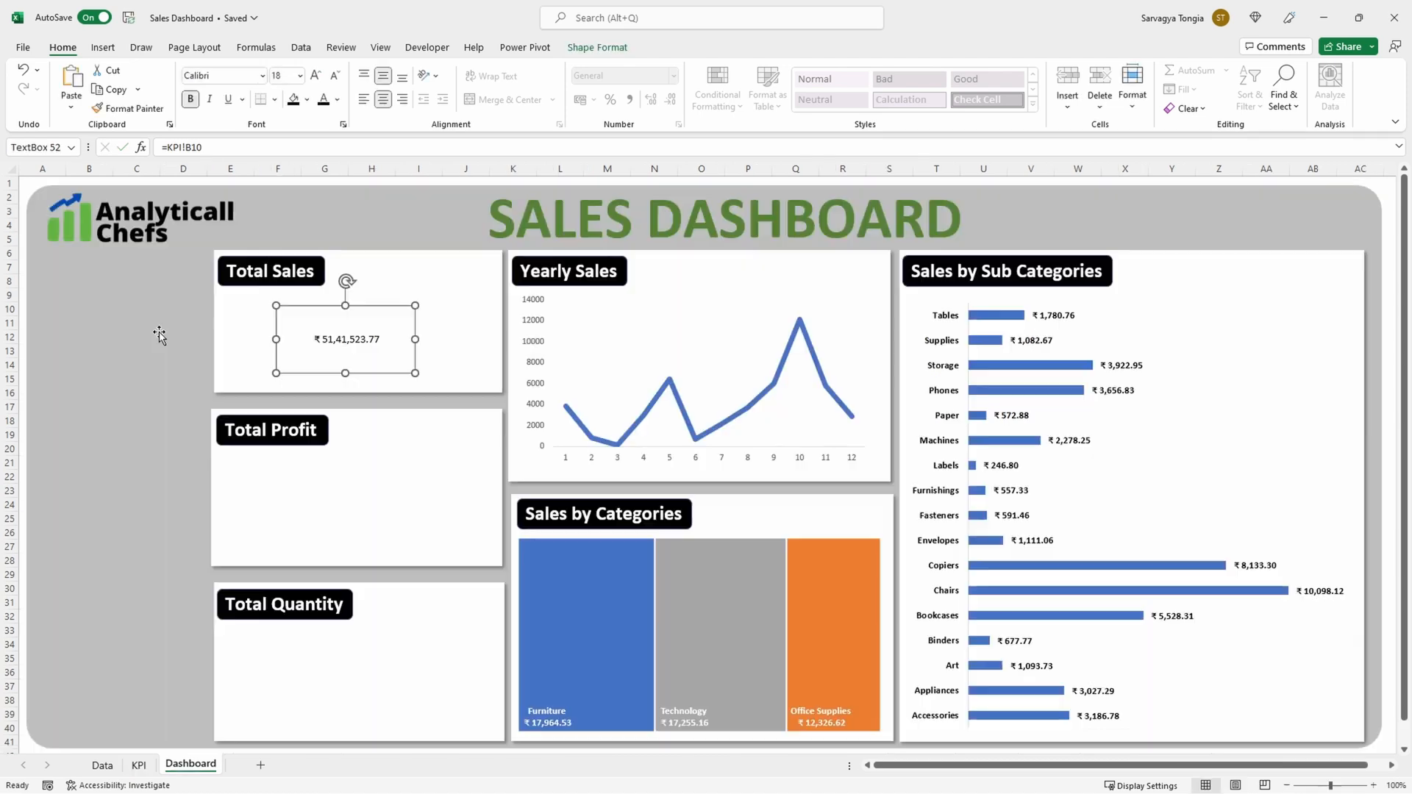
# Step: Make the Total Sales value bold at size 16 and remove the text box's outline
pyautogui.click(255, 339)
pyautogui.click(310, 327)
pyautogui.click(190, 98)
pyautogui.click(316, 75)
pyautogui.click(316, 75)
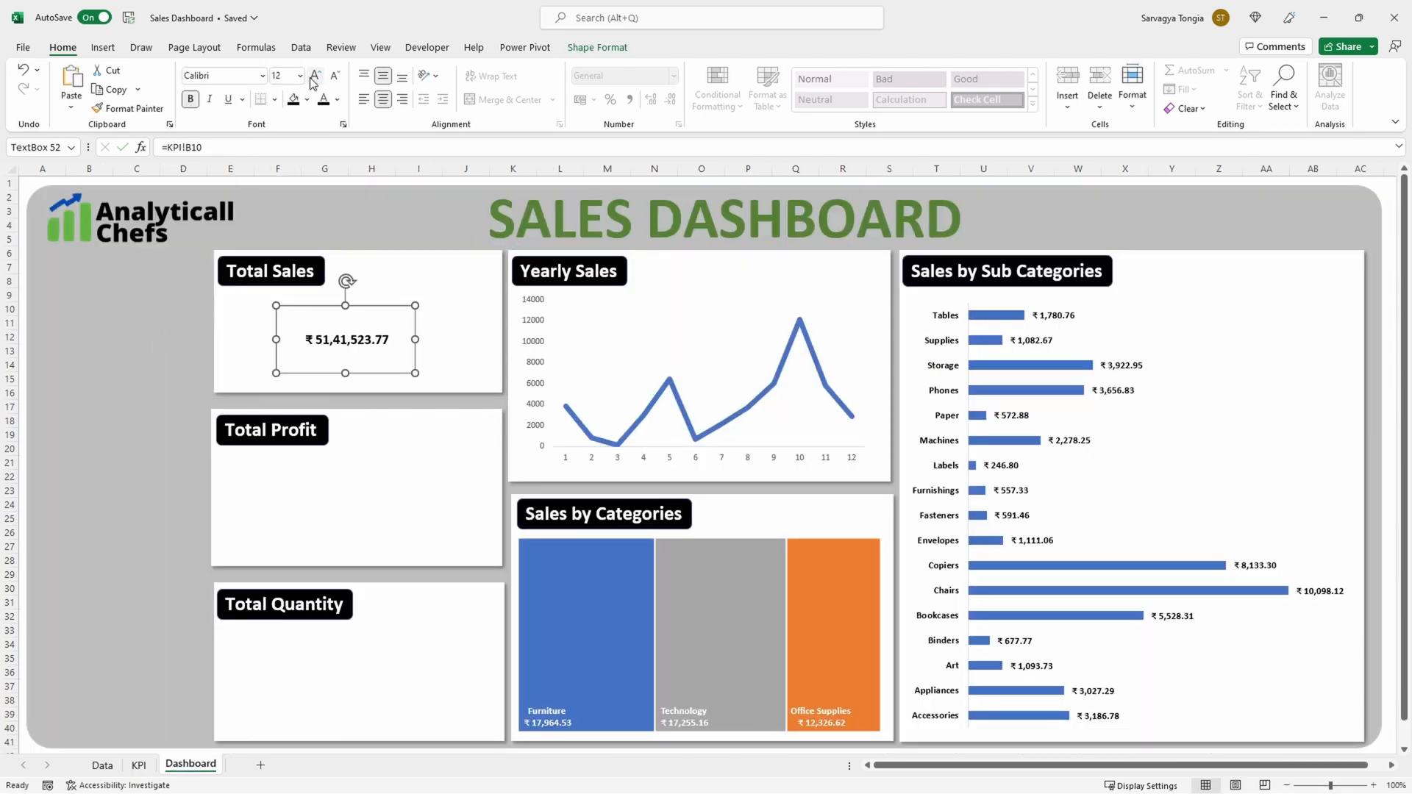
pyautogui.click(315, 75)
pyautogui.click(592, 48)
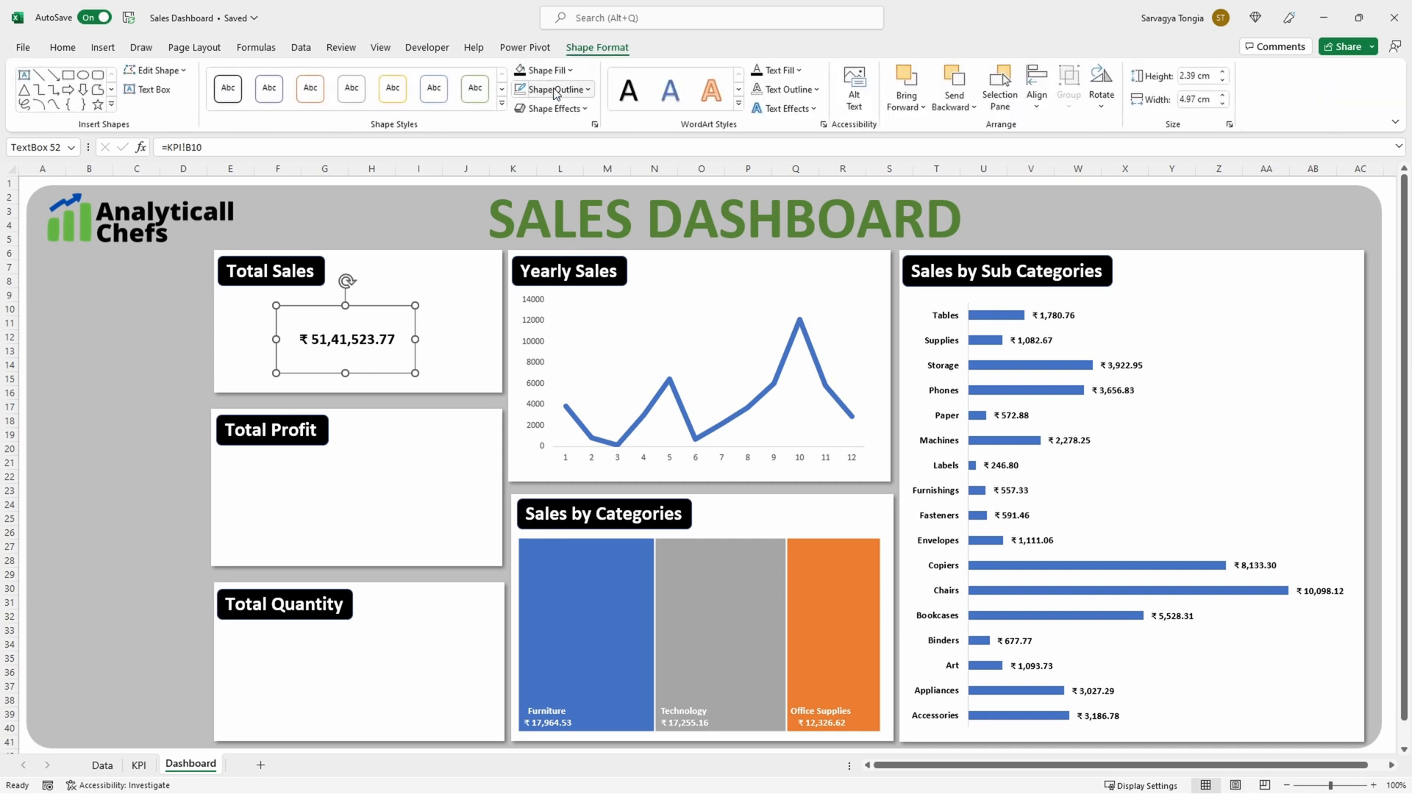
pyautogui.click(553, 89)
pyautogui.click(570, 274)
pyautogui.click(426, 278)
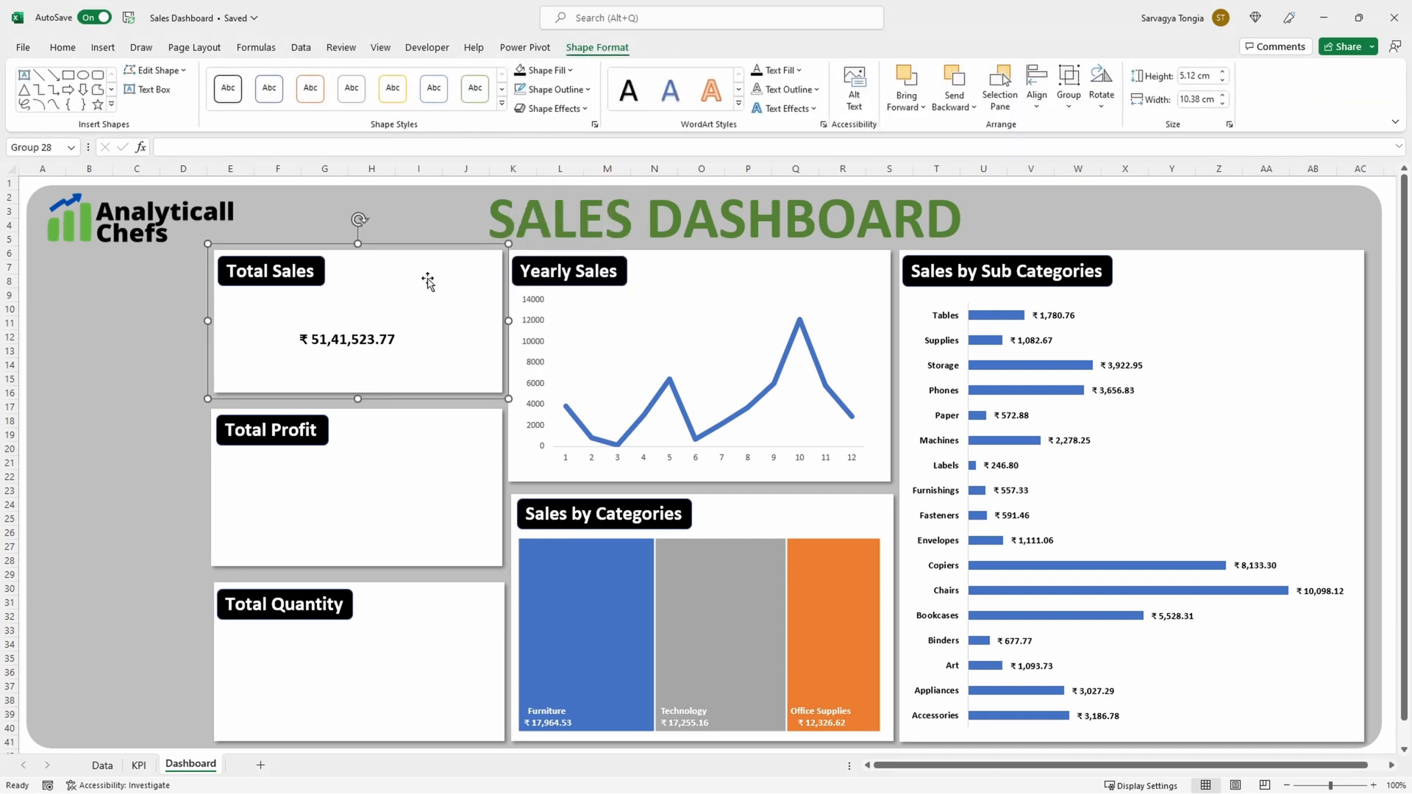
# Step: Copy the Total Sales text box into the Total Profit and Total Quantity panels and center the profit copy below its title
pyautogui.click(387, 321)
pyautogui.hotkey('ctrl', 'c')
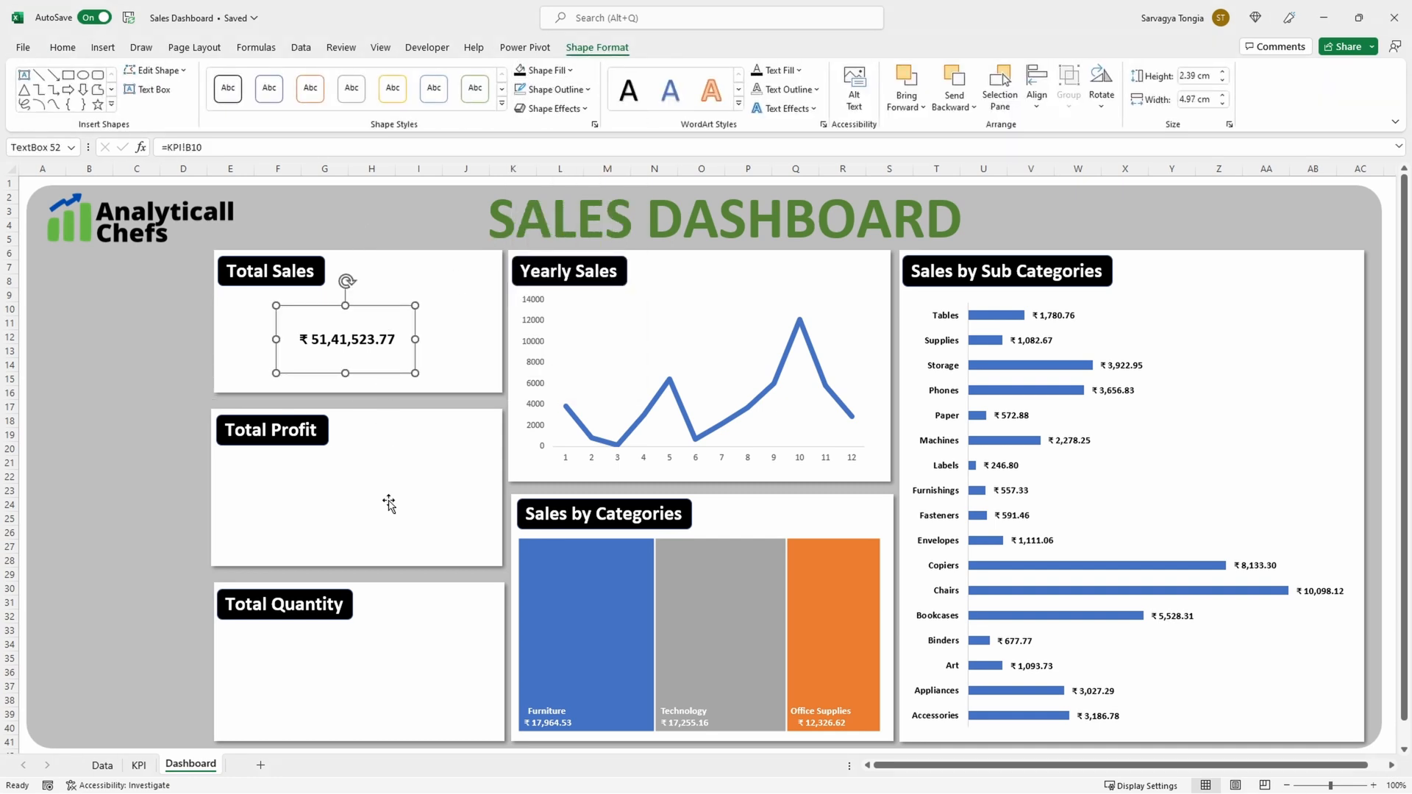
pyautogui.click(390, 506)
pyautogui.hotkey('ctrl', 'v')
pyautogui.click(381, 673)
pyautogui.hotkey('ctrl', 'v')
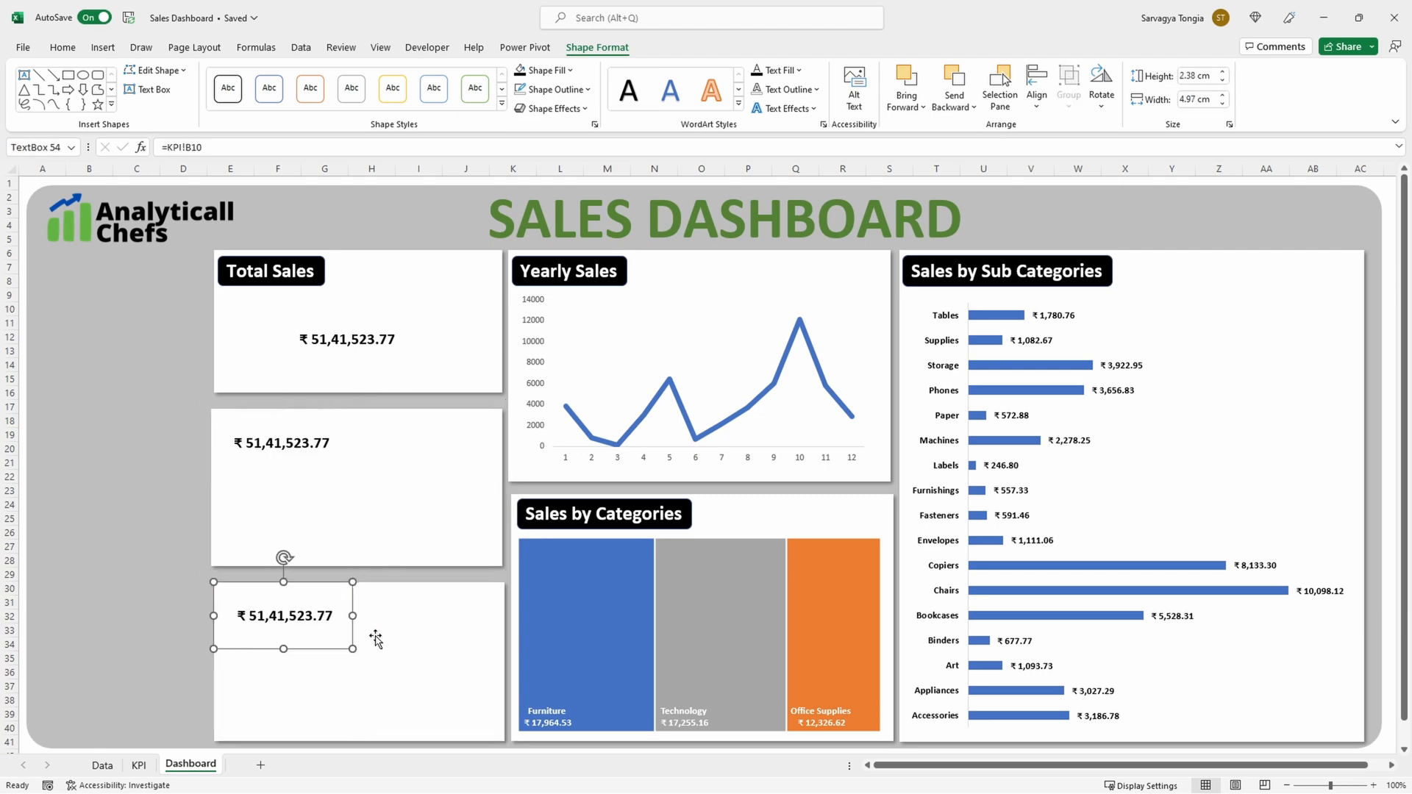
pyautogui.click(289, 440)
pyautogui.moveTo(315, 482); pyautogui.dragTo(383, 551)
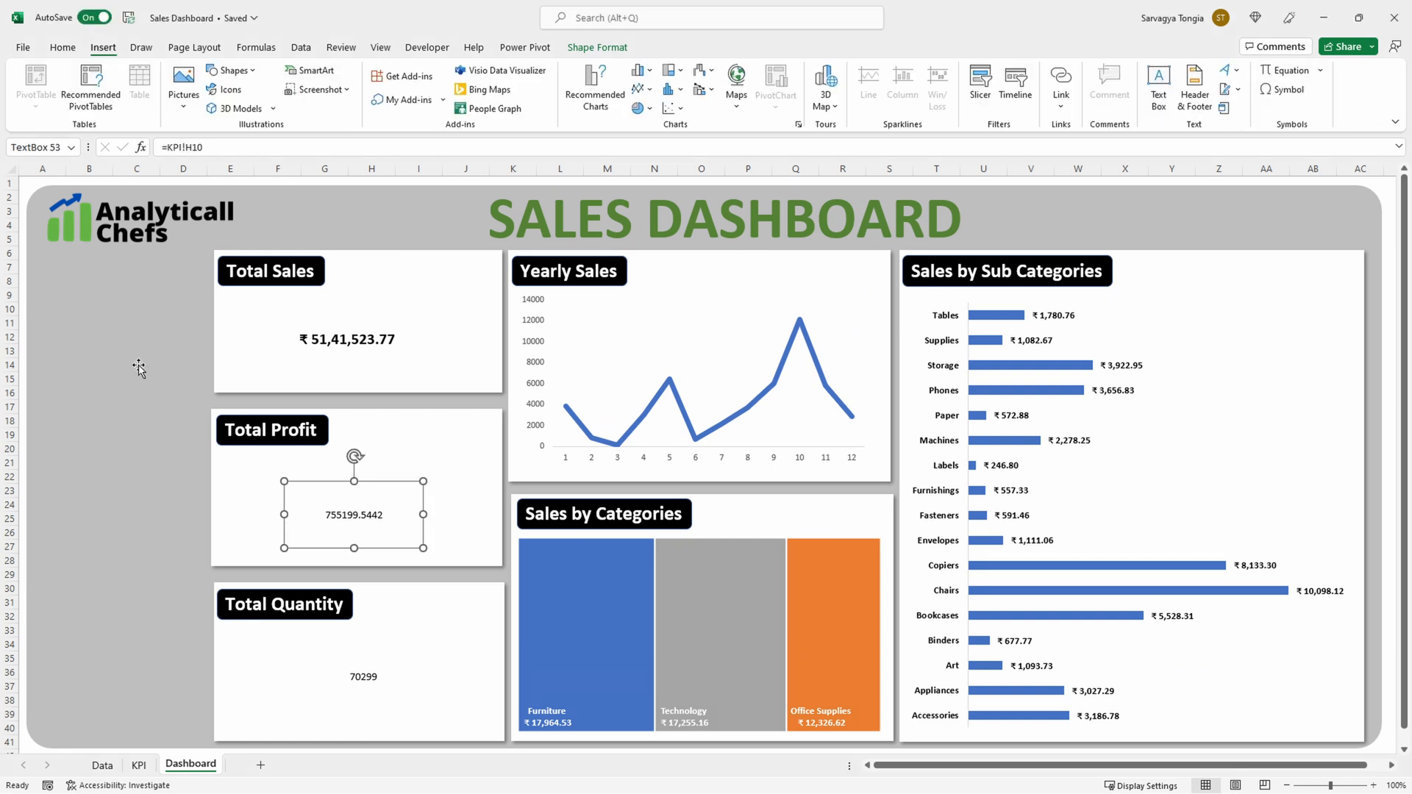
# Step: Copy the Total Sales text box's formatting onto the Total Profit and Total Quantity values with Format Painter
pyautogui.click(63, 48)
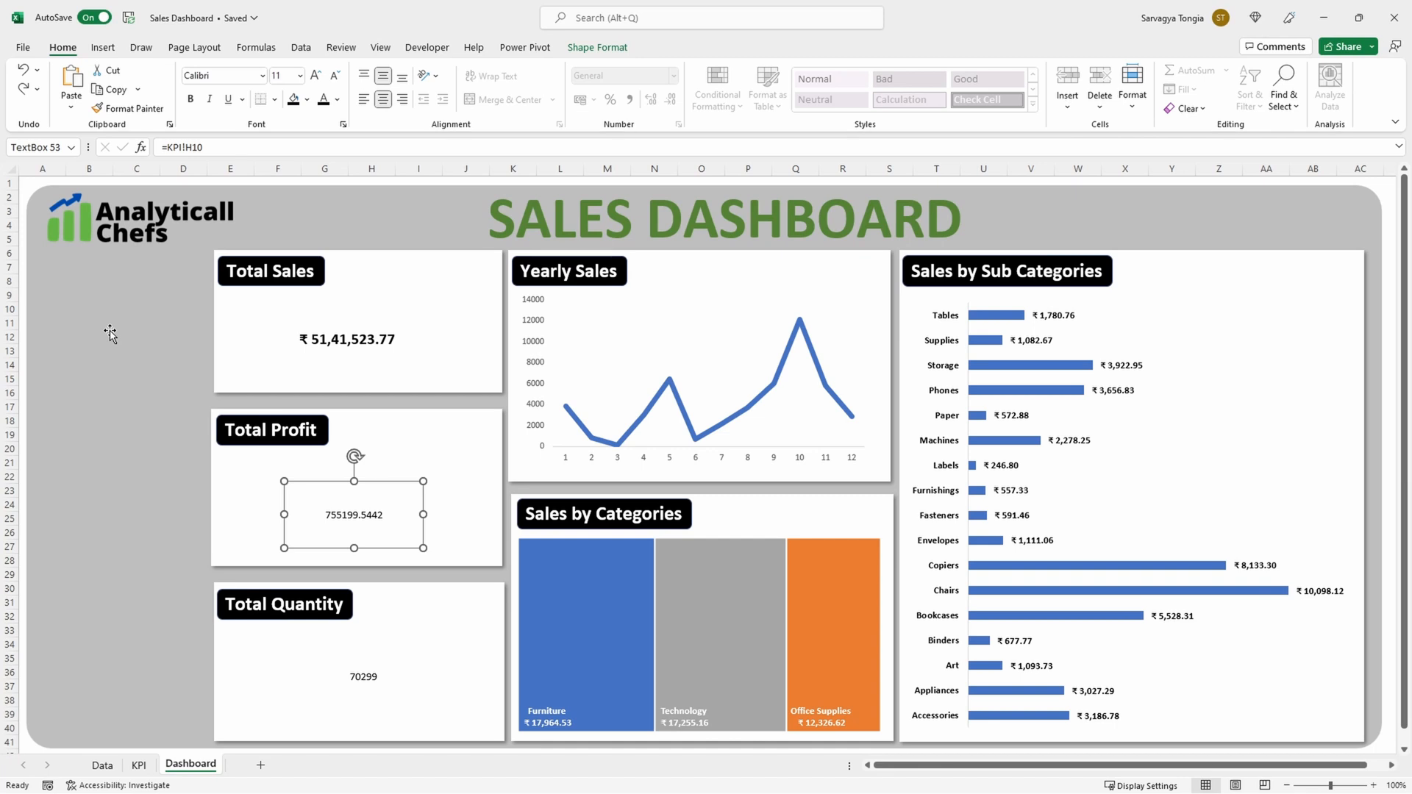
pyautogui.click(291, 342)
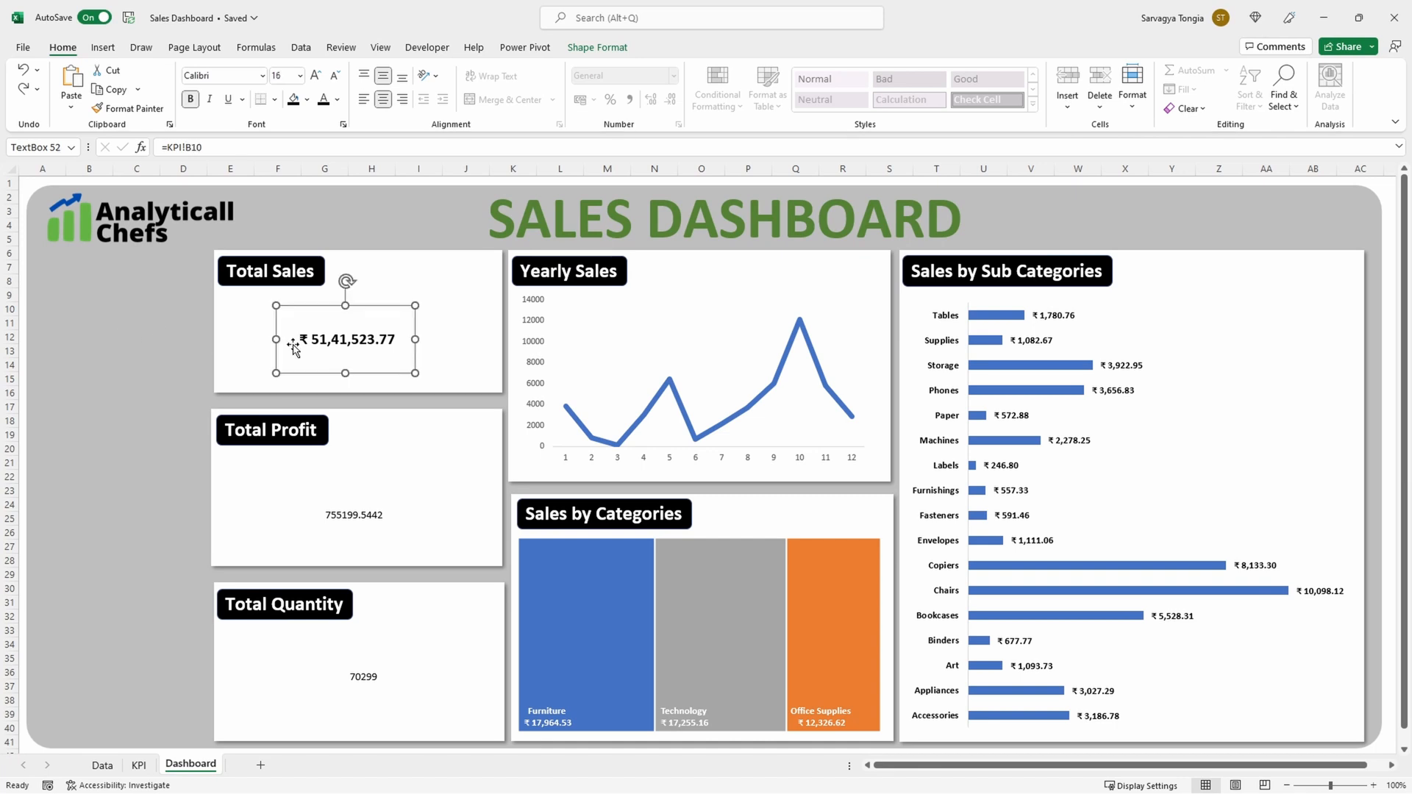
pyautogui.click(144, 109)
pyautogui.click(347, 514)
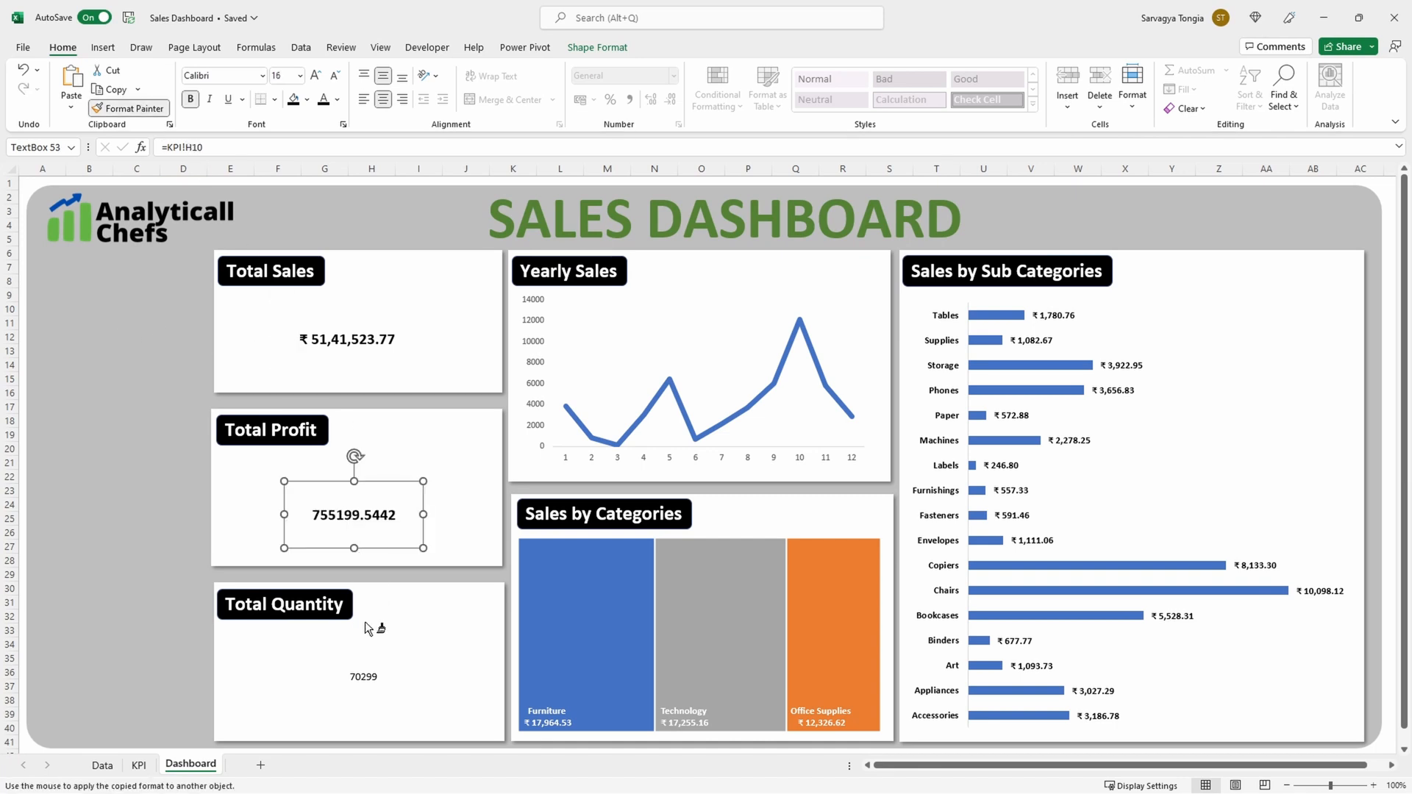
pyautogui.click(359, 671)
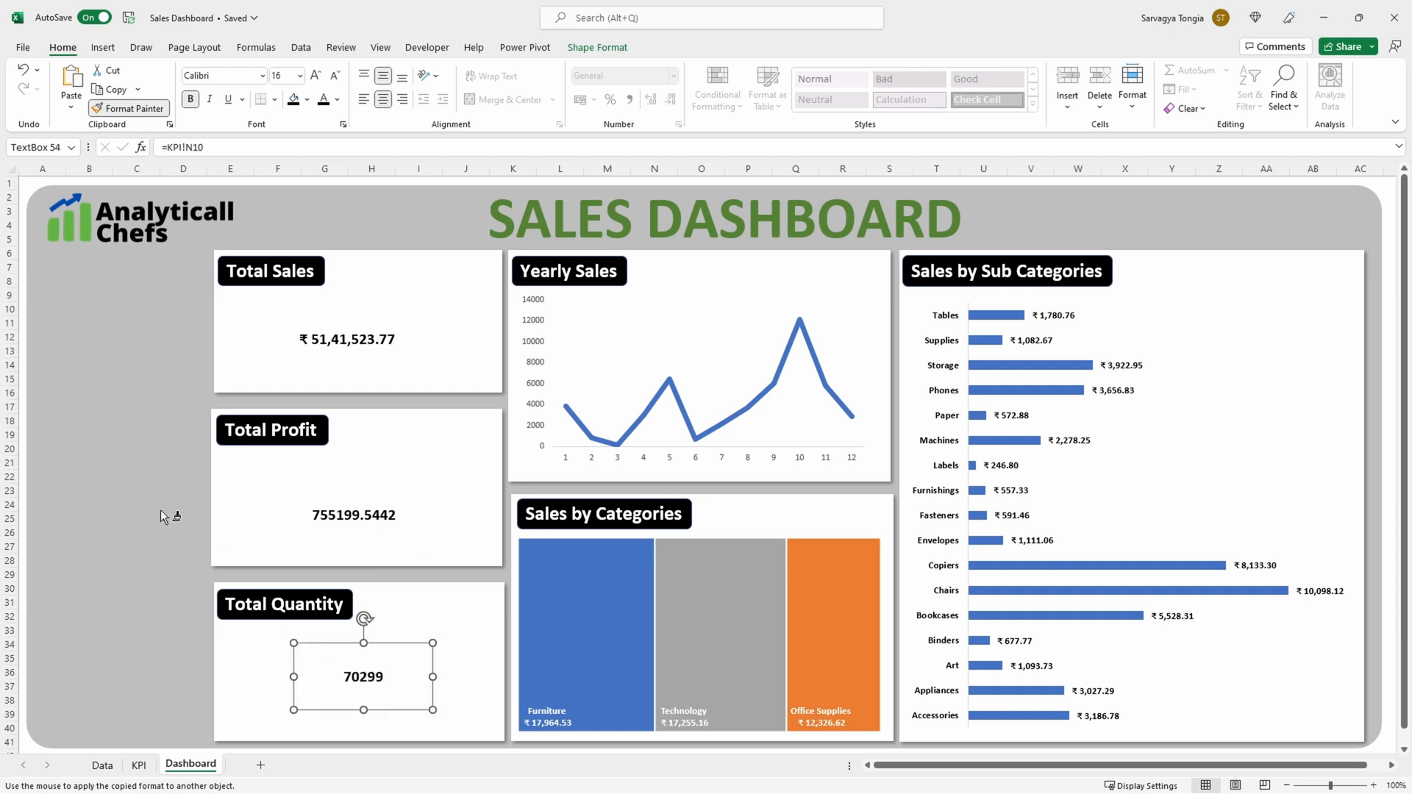
pyautogui.press('Escape')
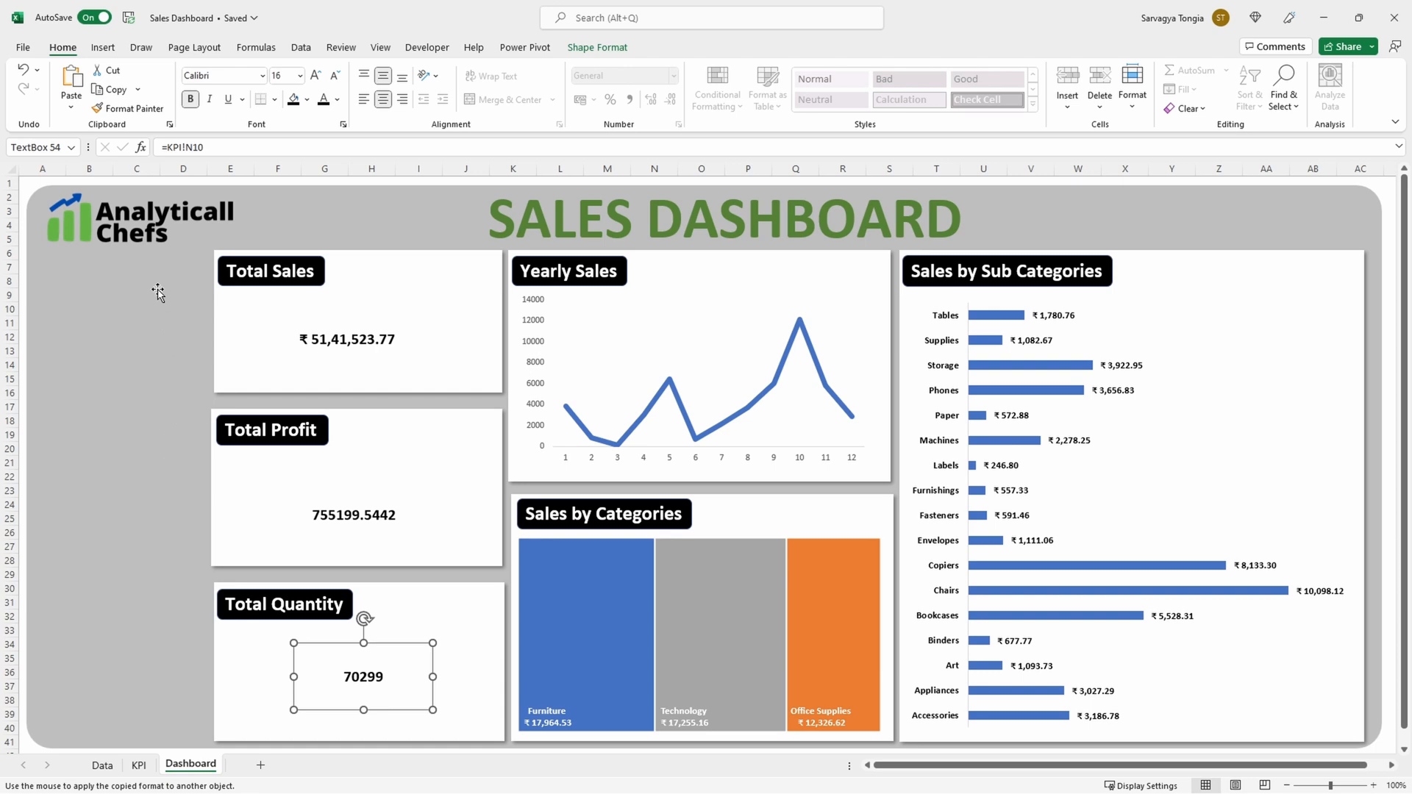
# Step: Search the stock icons for "commerce" and insert the solid stacked-boxes-with-magnifier, banknotes and shopping bag icons
pyautogui.click(103, 47)
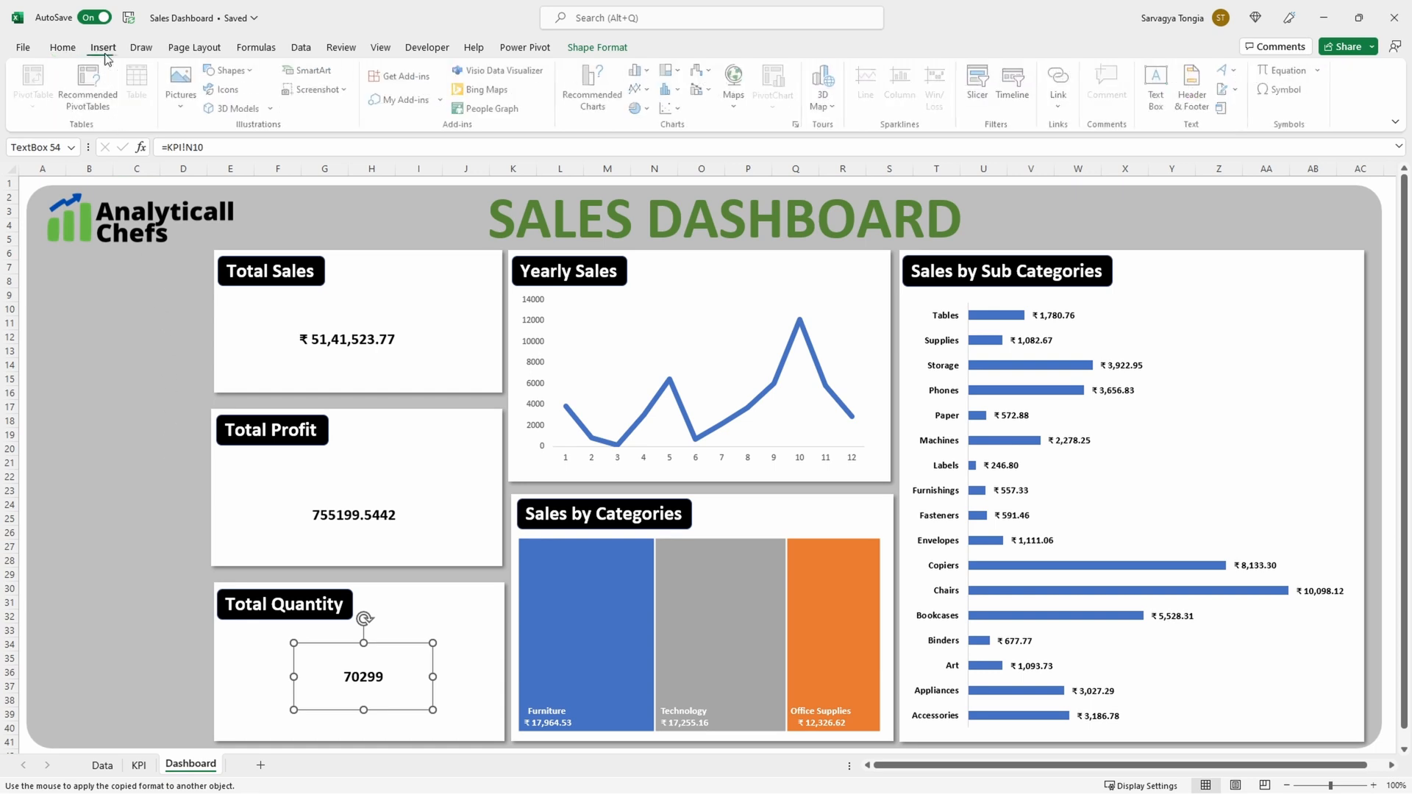
pyautogui.click(232, 96)
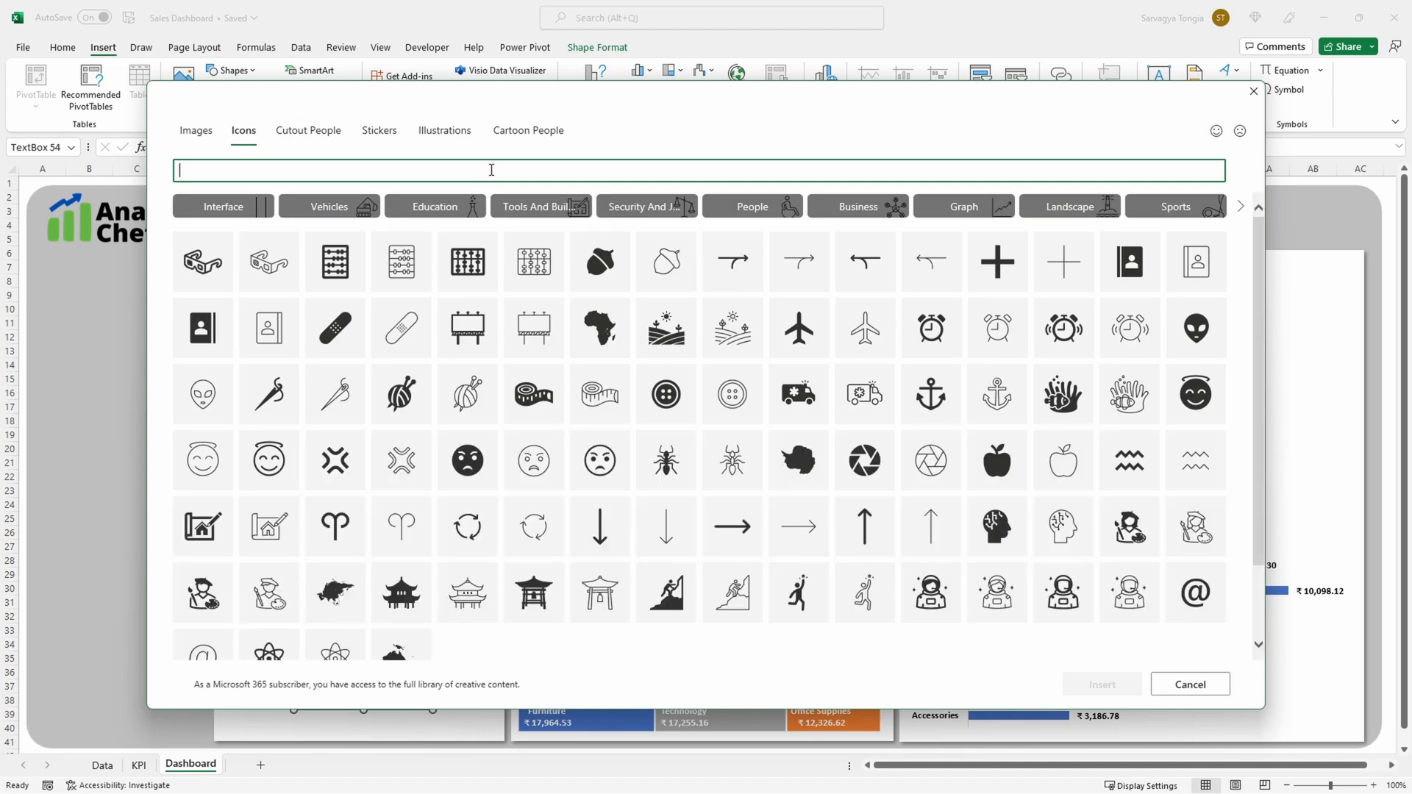
pyautogui.write('commerce')
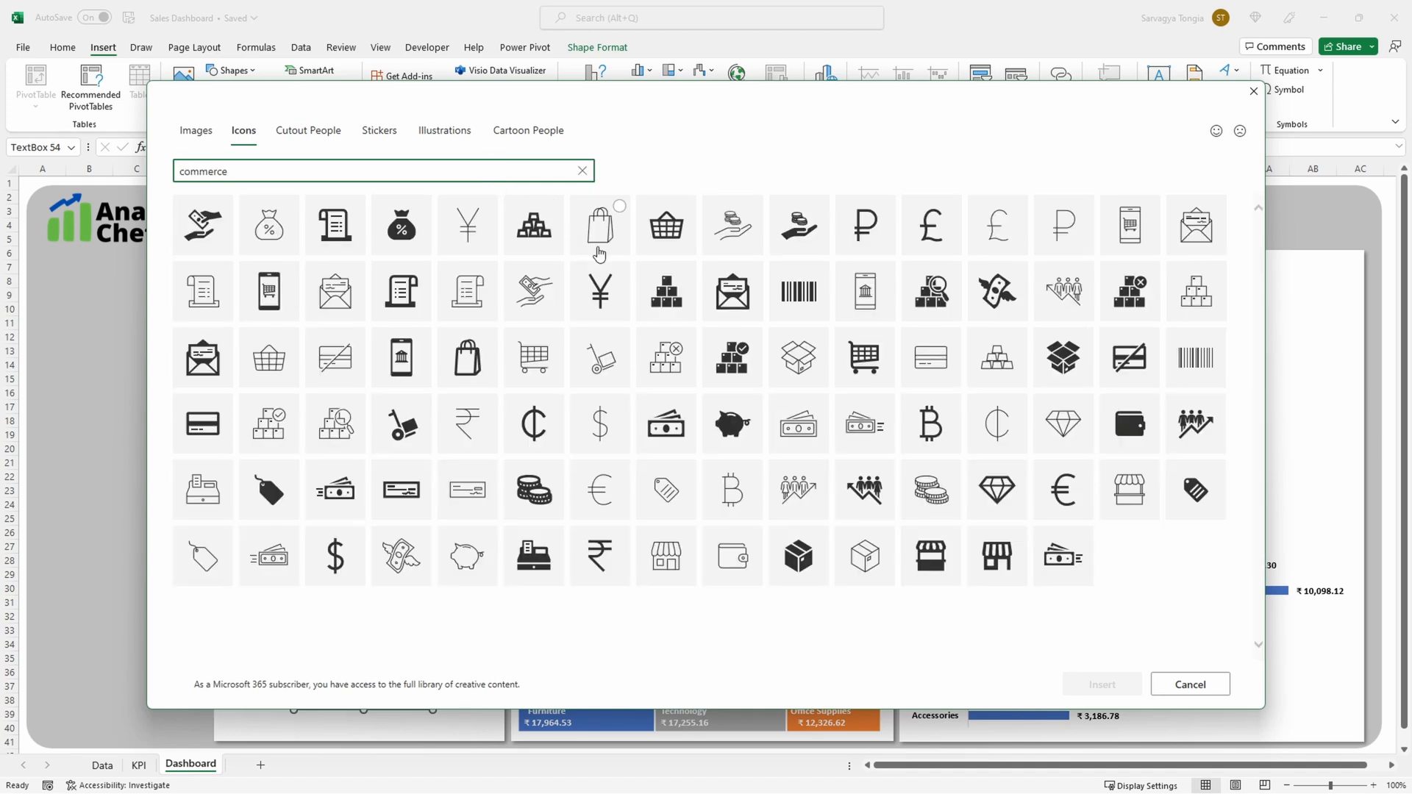
pyautogui.click(926, 312)
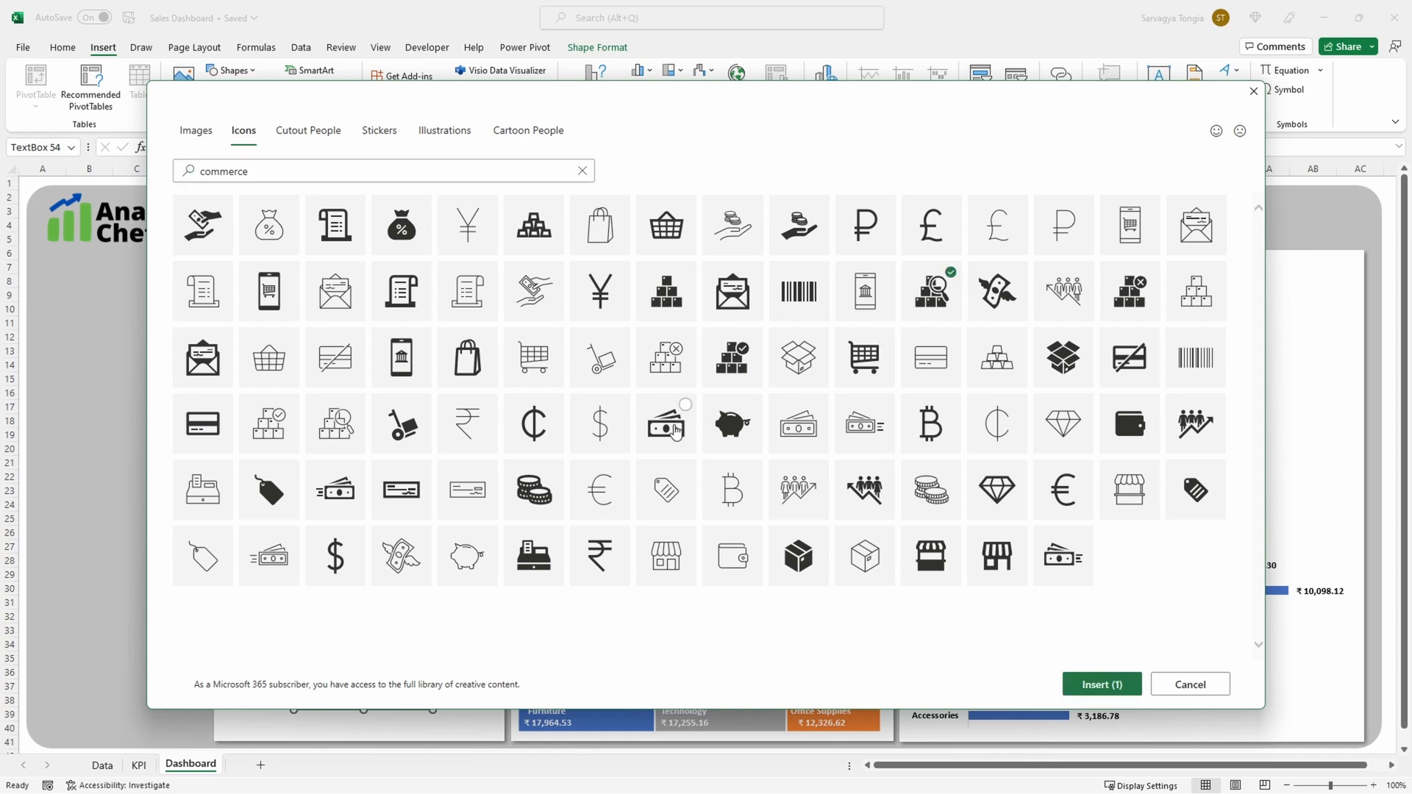
pyautogui.click(677, 431)
pyautogui.click(1102, 696)
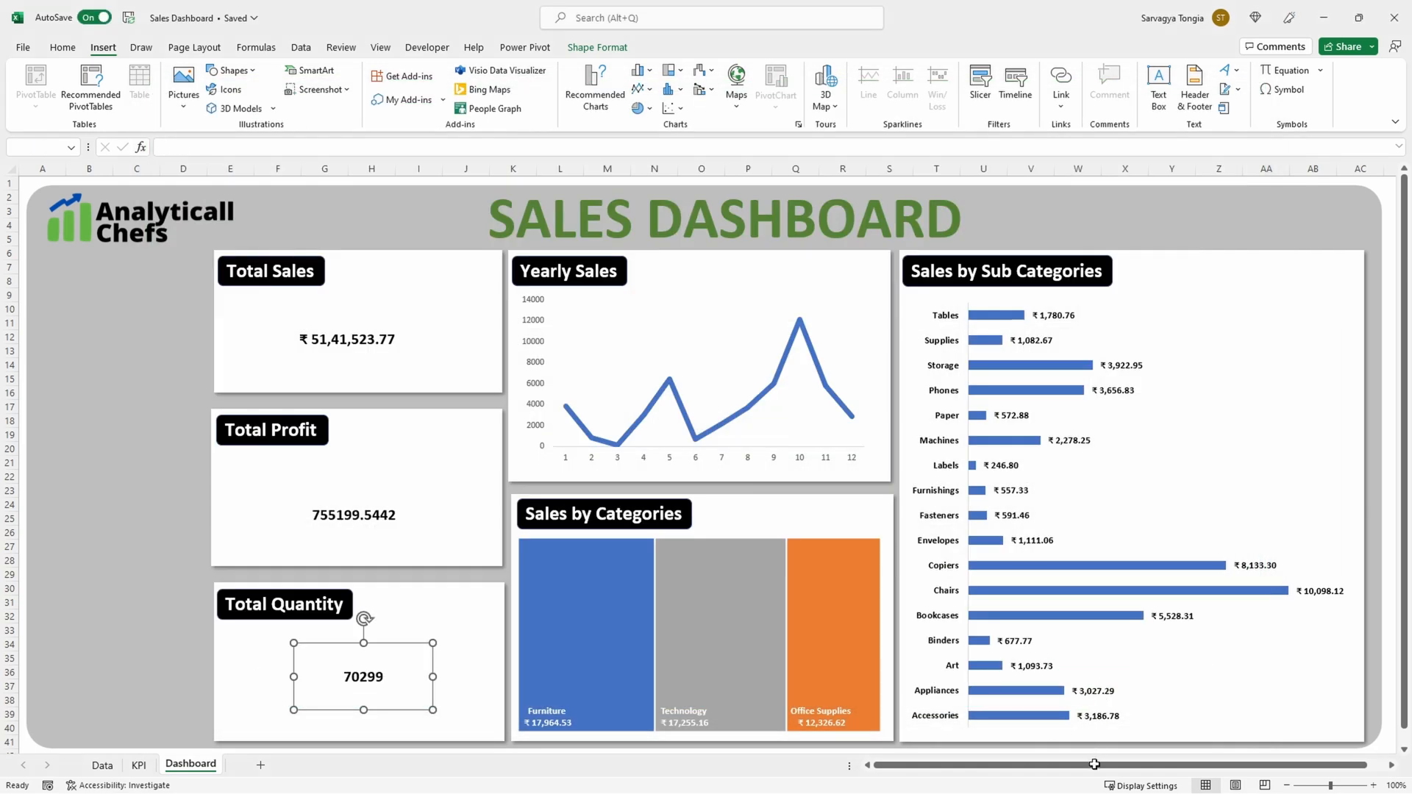
pyautogui.moveTo(1095, 772); pyautogui.dragTo(1110, 772)
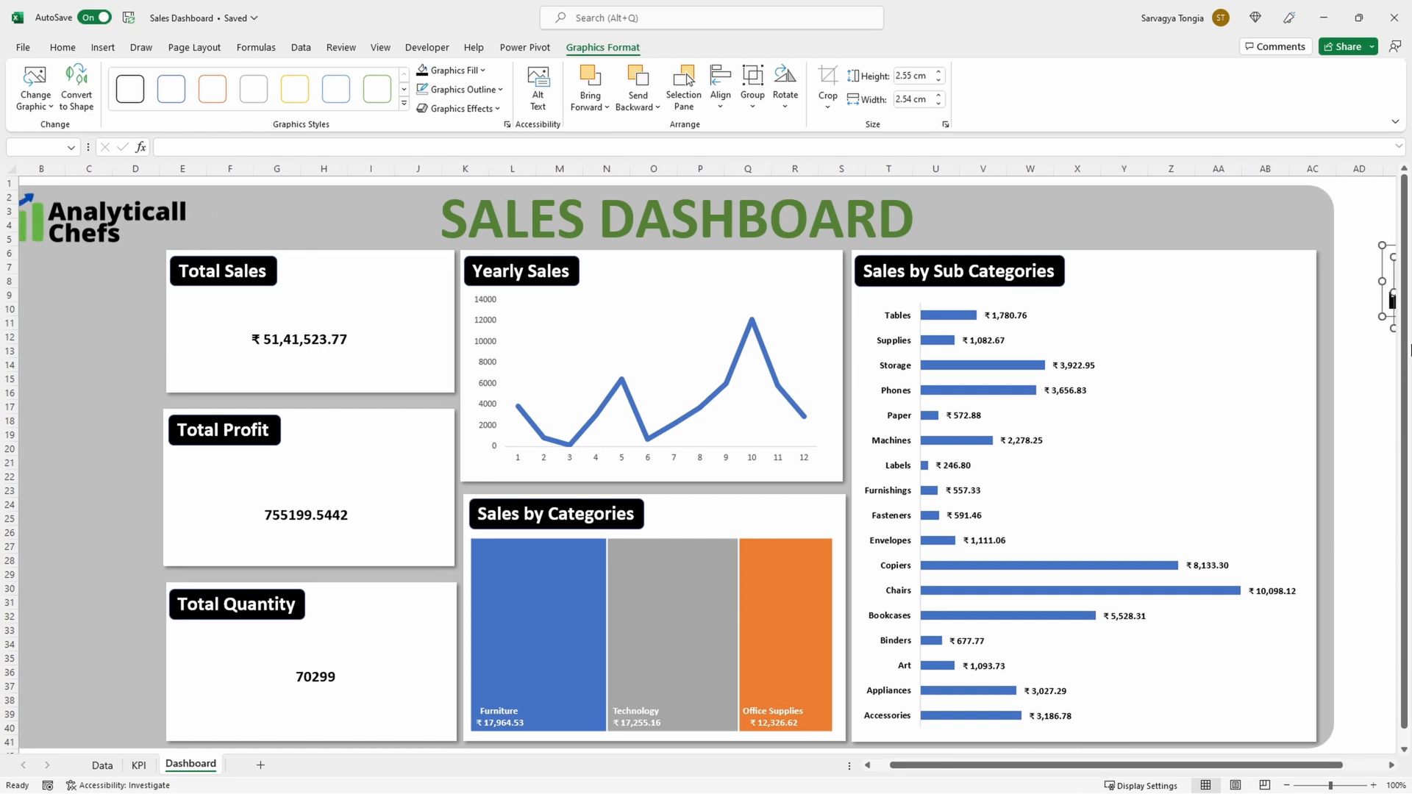
# Step: Place the stacked-boxes icon beside the Total Sales value, the banknotes beside Total Profit and the shopping bag beside Total Quantity
pyautogui.moveTo(1386, 280); pyautogui.dragTo(225, 512)
pyautogui.click(130, 442)
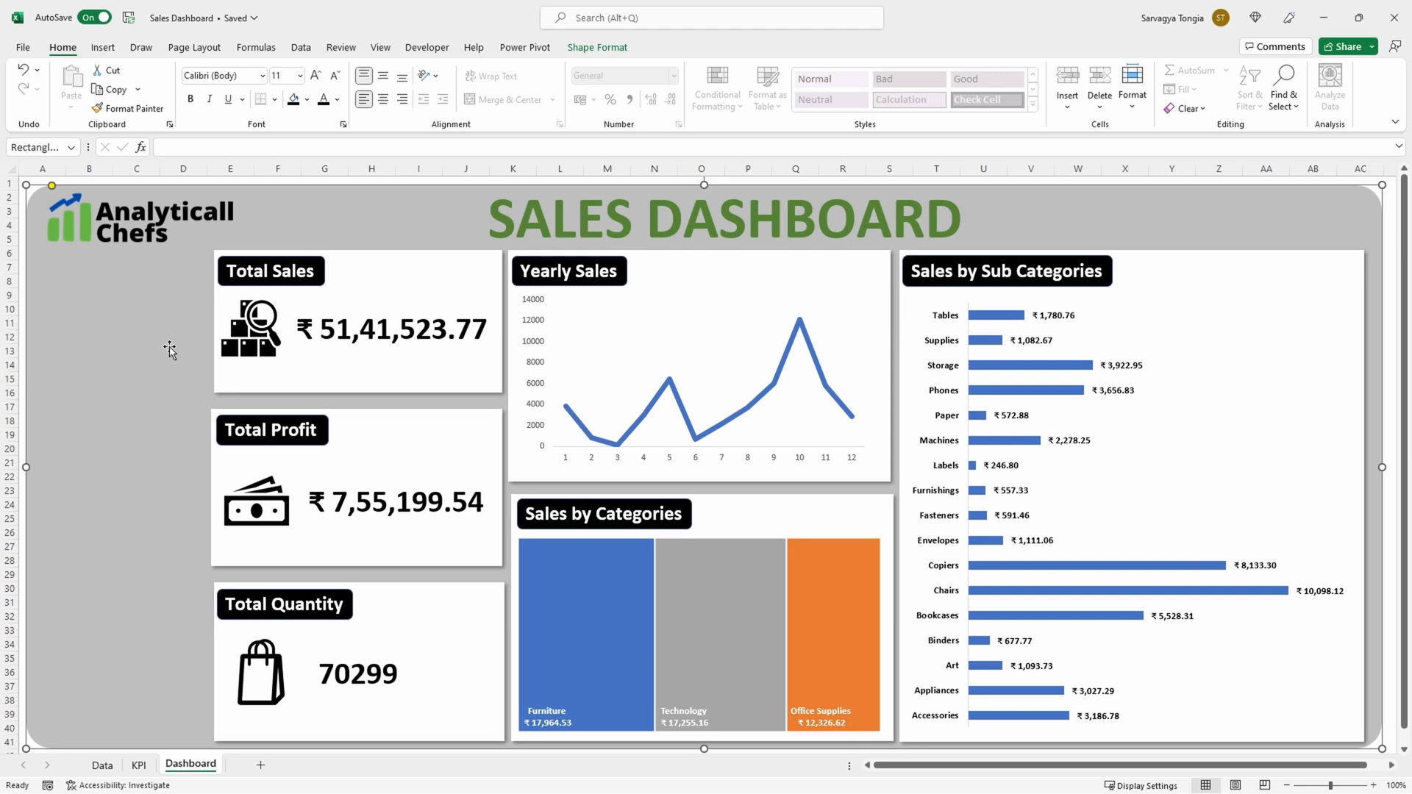
# Step: Cut the Country and Year-Order Date slicers from the KPI sheet and paste them onto the Dashboard sheet
pyautogui.click(139, 765)
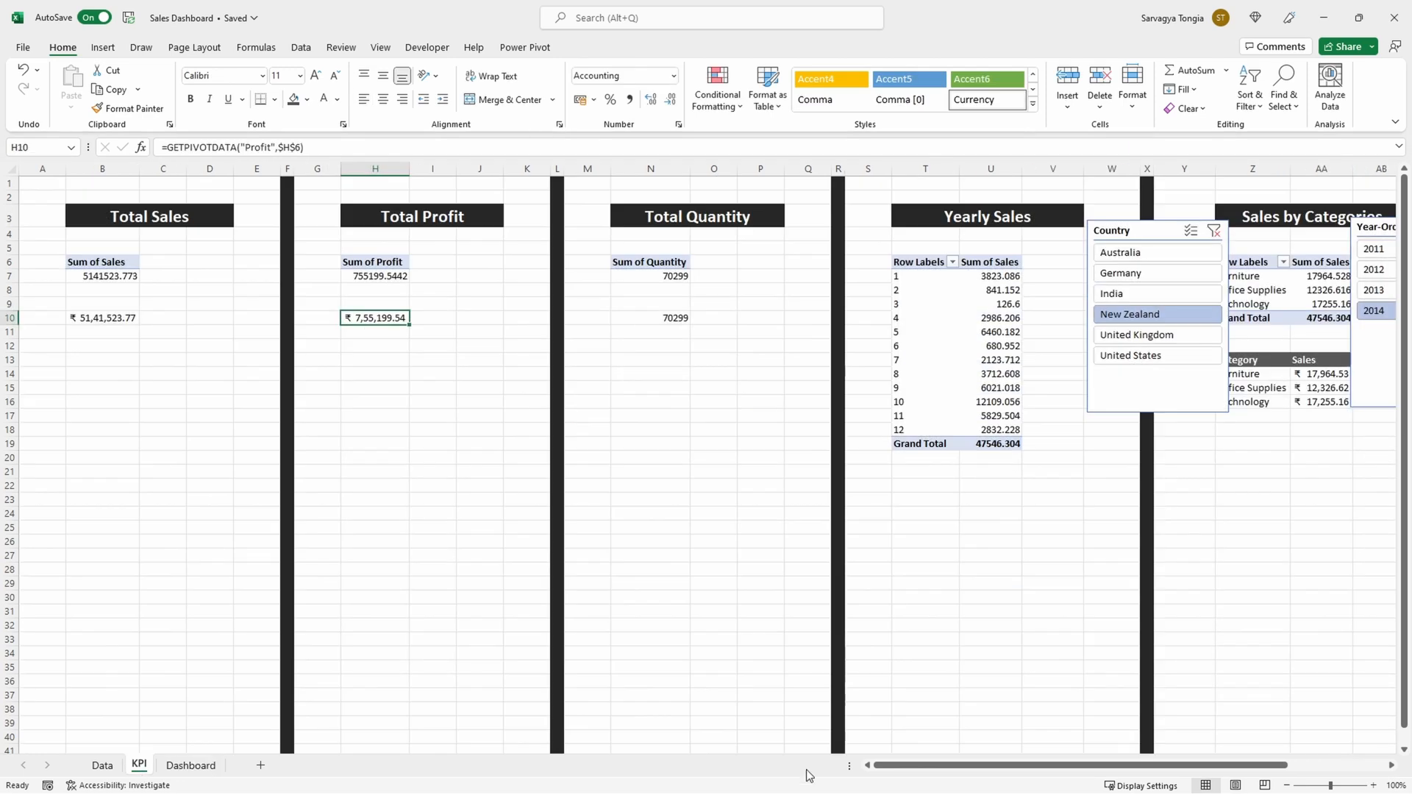
pyautogui.moveTo(984, 774); pyautogui.dragTo(1032, 774)
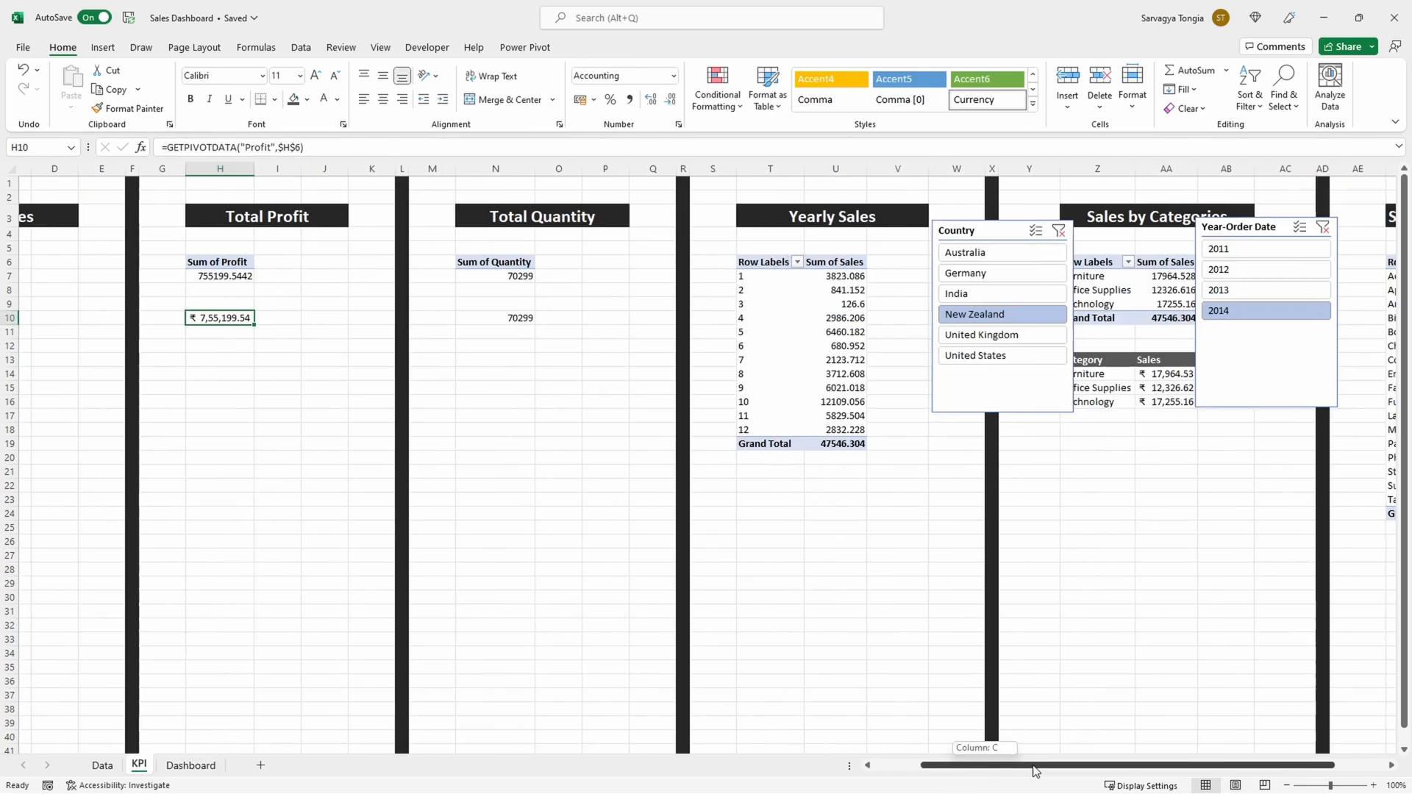
pyautogui.click(998, 227)
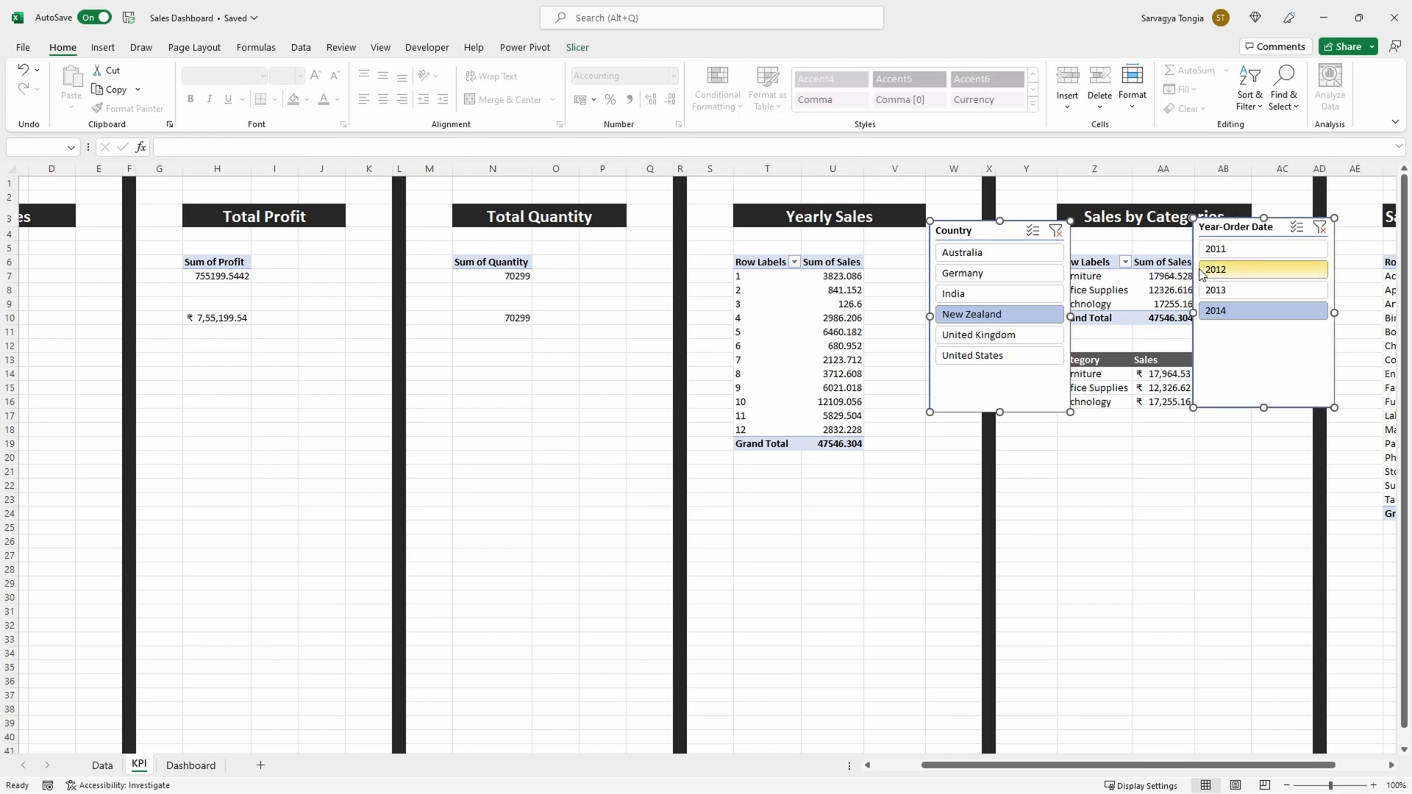
pyautogui.hotkey('ctrl', 'x')
pyautogui.click(190, 766)
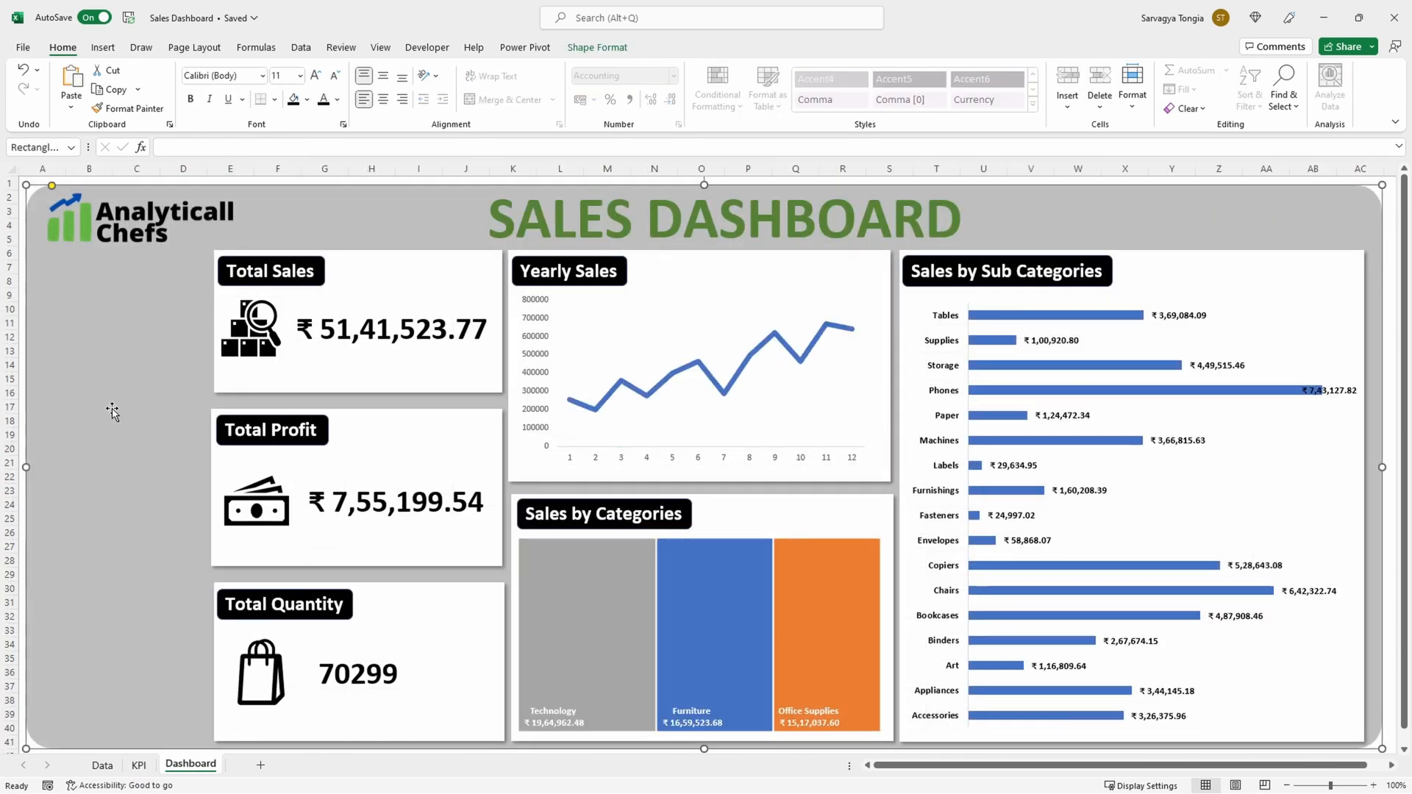
pyautogui.hotkey('ctrl', 'v')
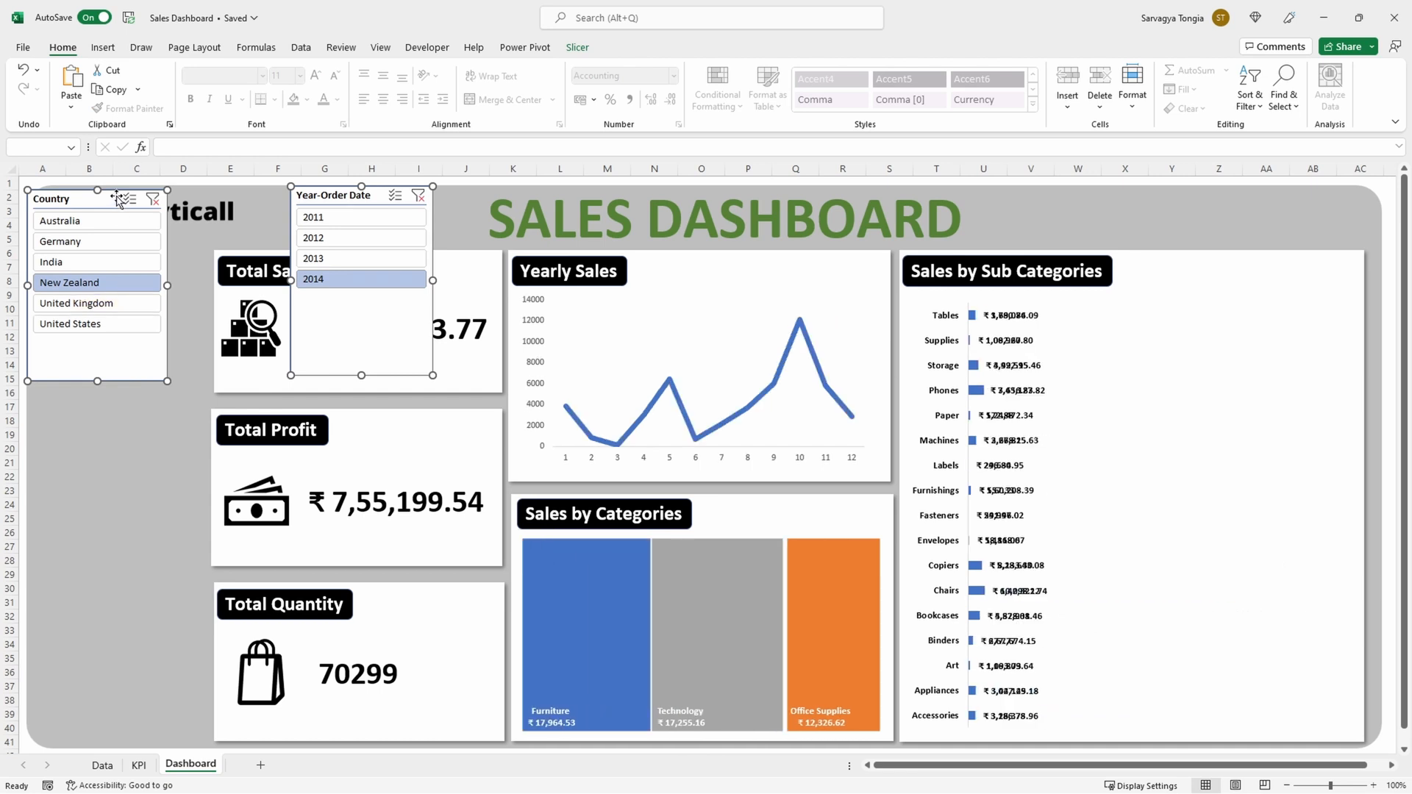
# Step: Stack the Country slicer above the Year-Order Date slicer in the empty strip below the logo, beside the KPI panels
pyautogui.moveTo(122, 263); pyautogui.dragTo(121, 270)
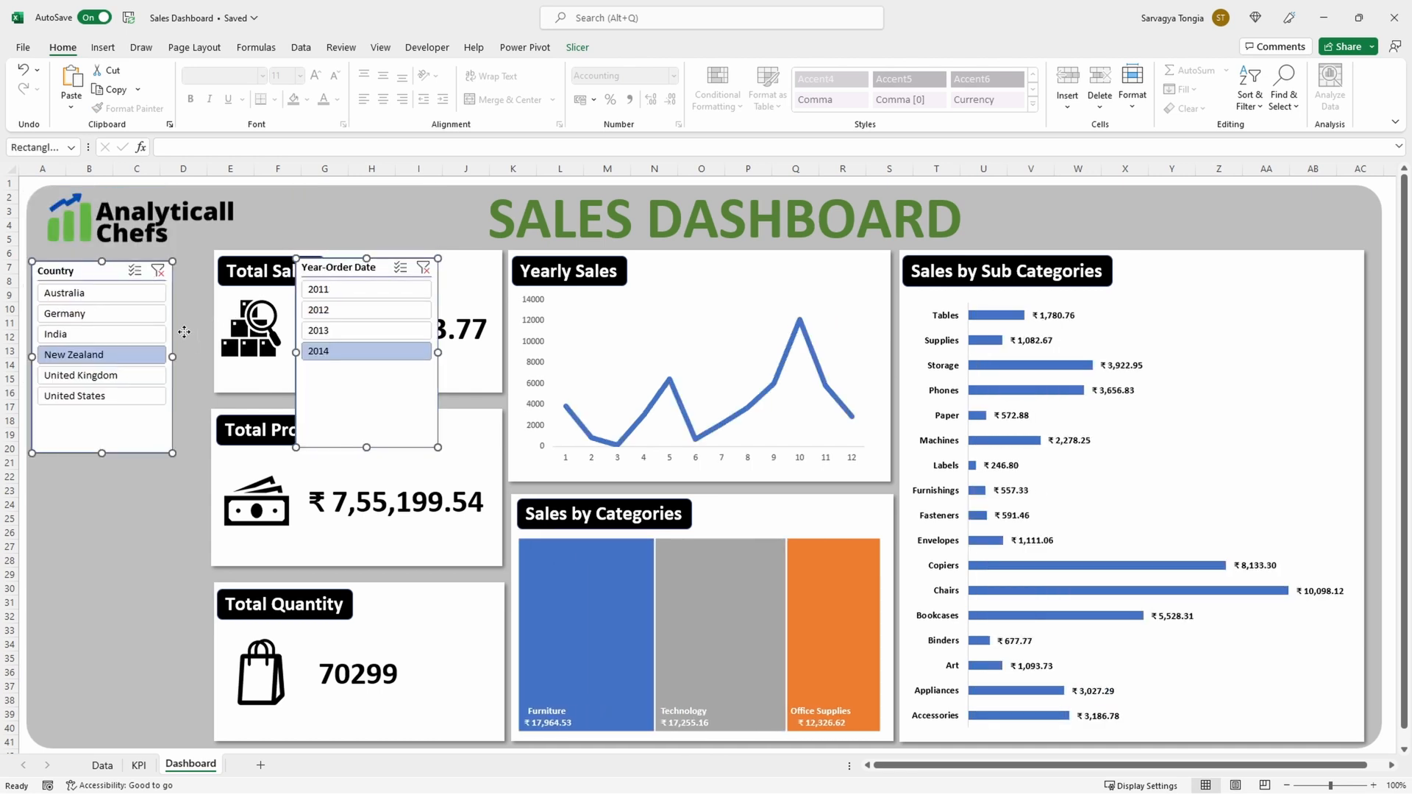
pyautogui.click(327, 270)
pyautogui.moveTo(327, 270); pyautogui.dragTo(72, 494)
pyautogui.moveTo(81, 270); pyautogui.dragTo(96, 285)
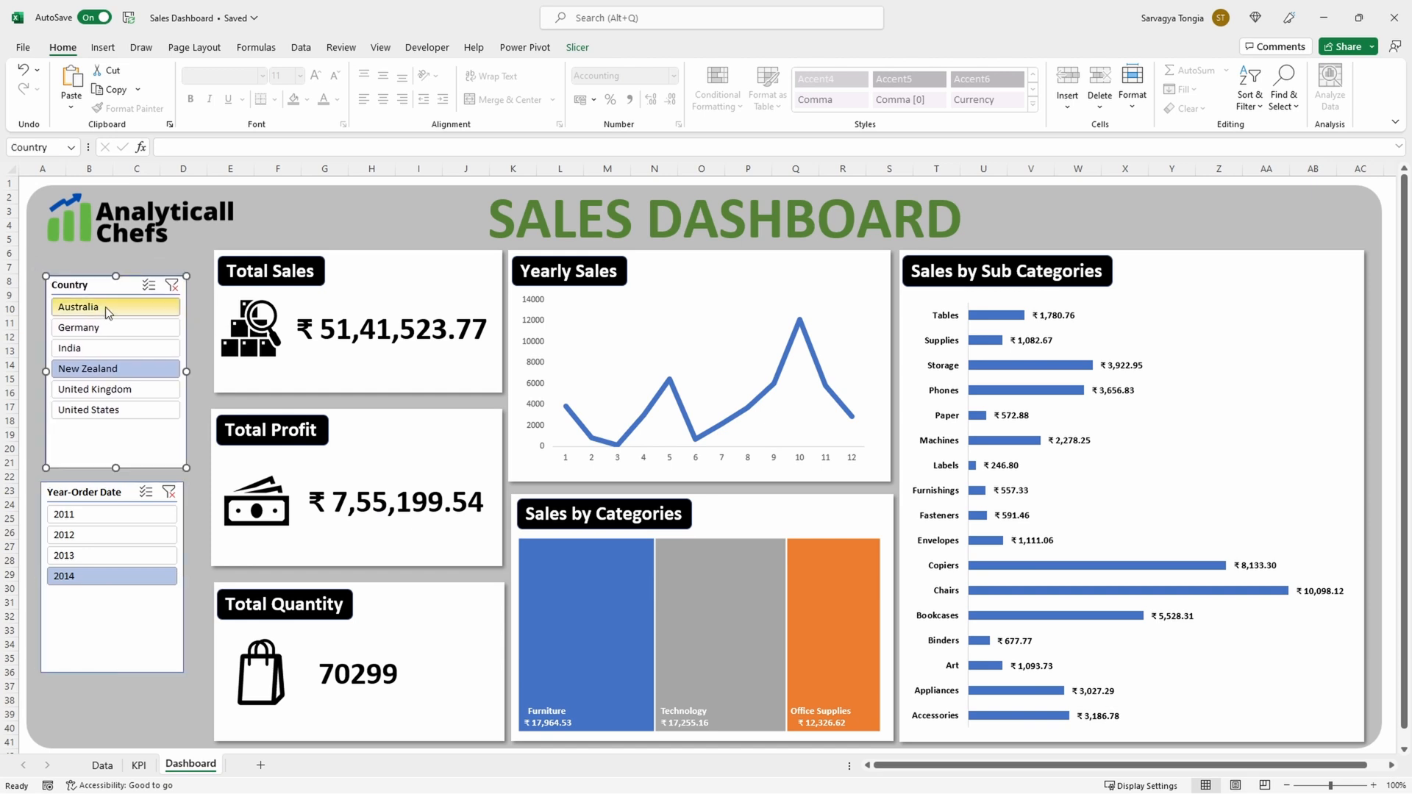
# Step: Filter the dashboard to Germany with the Country slicer, and try 2012 and 2011 in the Year-Order Date slicer
pyautogui.click(107, 322)
pyautogui.click(108, 536)
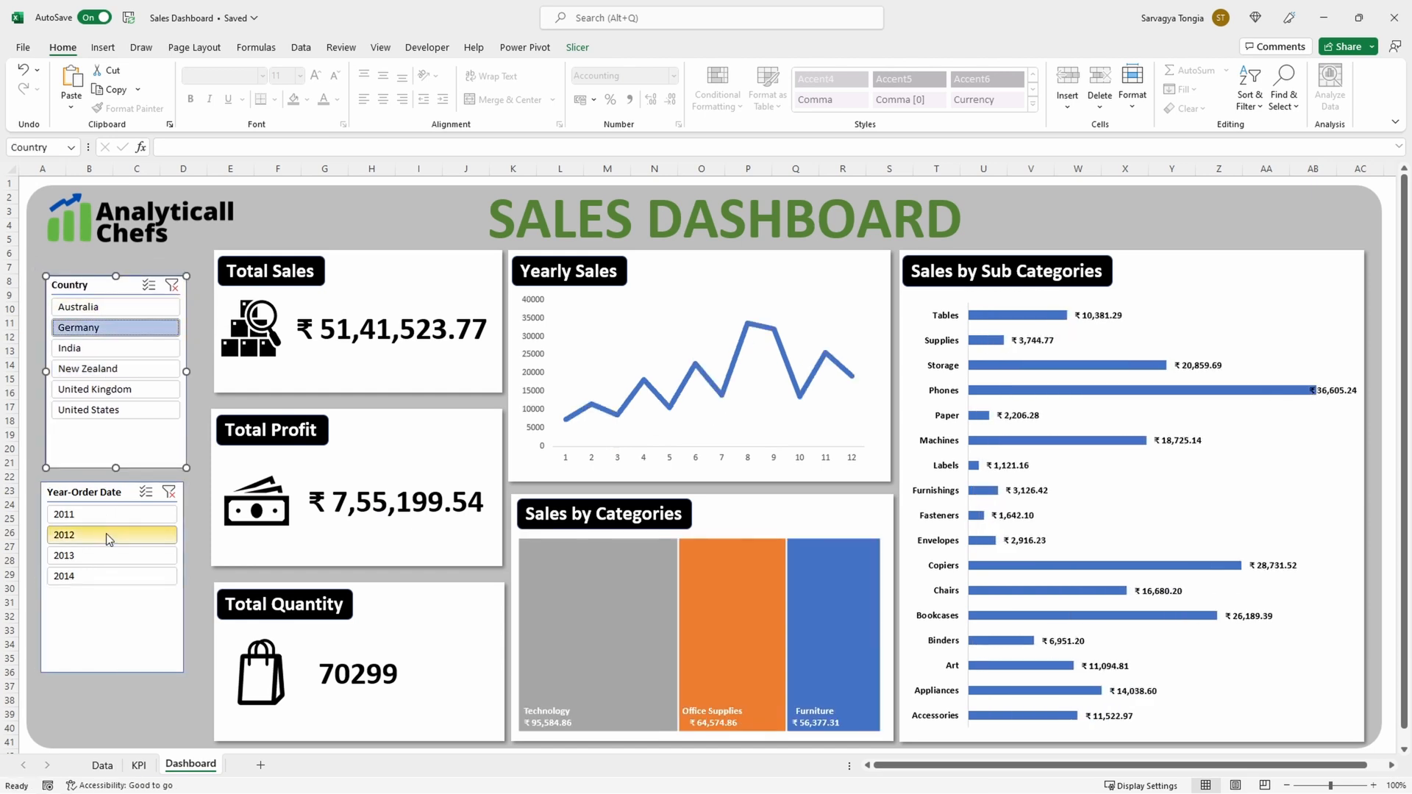
pyautogui.click(110, 515)
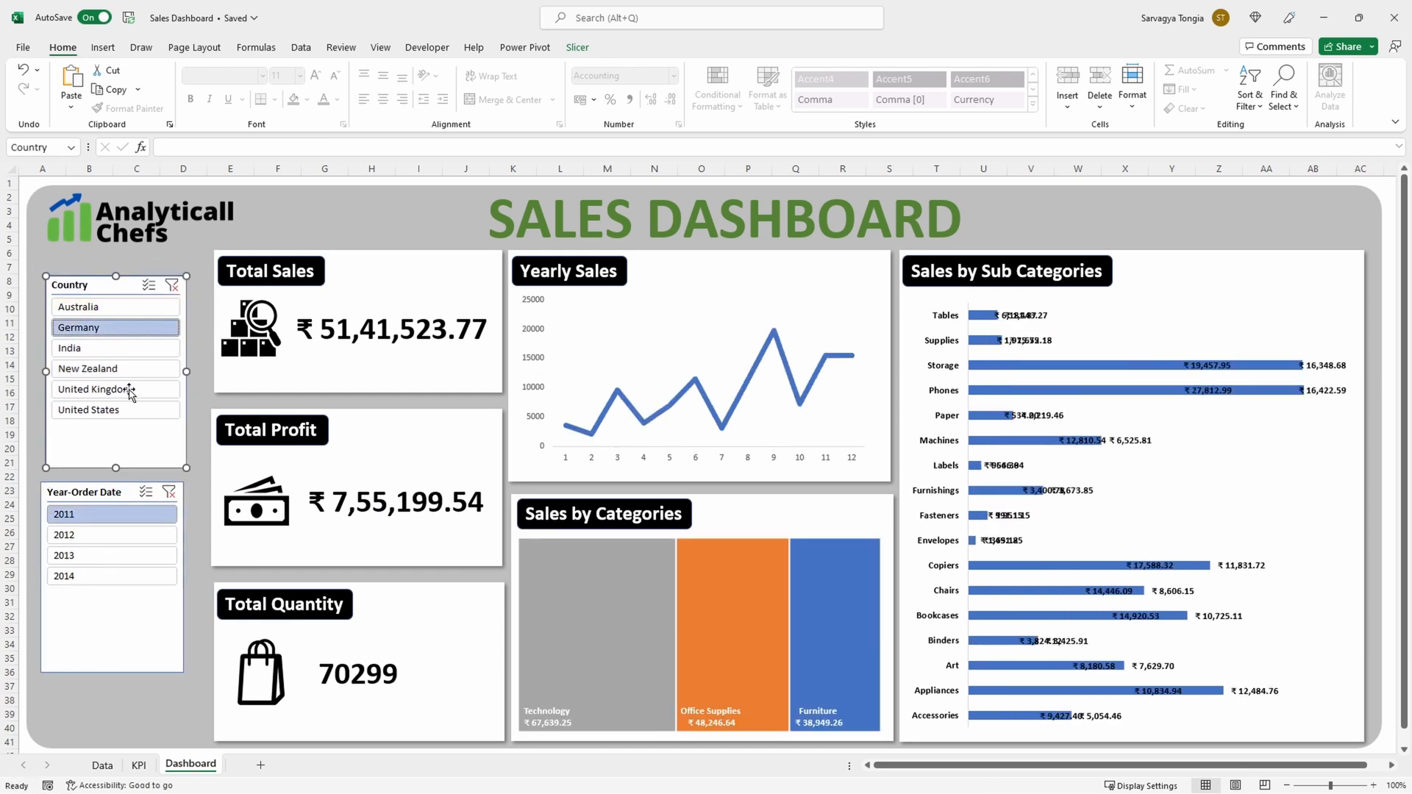